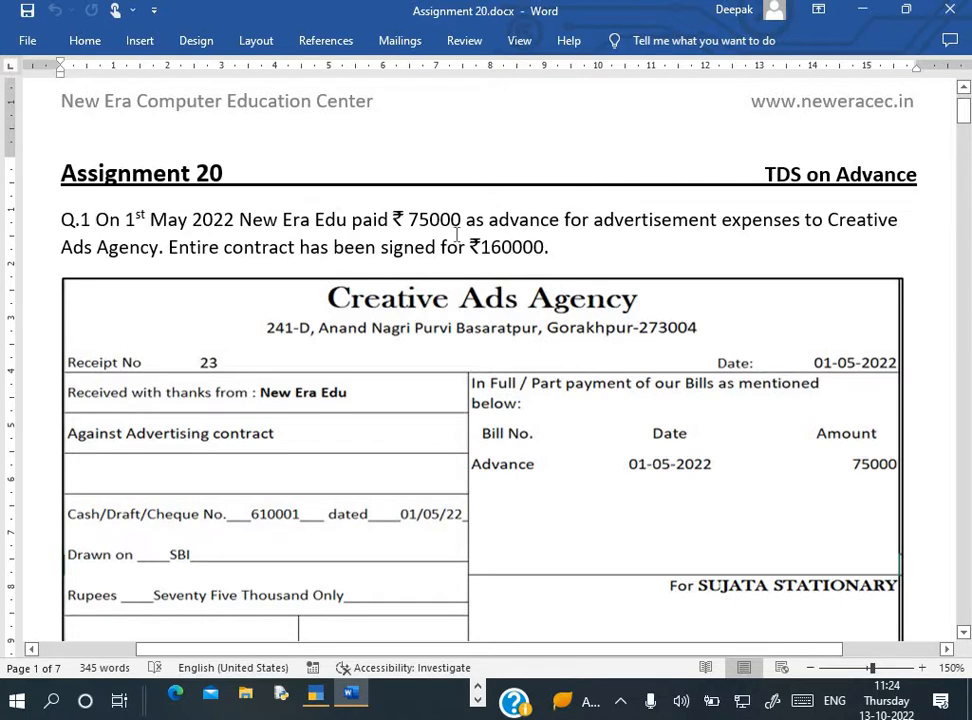
# Highlight the ₹75000 advance, the agency name and the ₹160000 contract value in the question
pyautogui.doubleClick(452, 215)
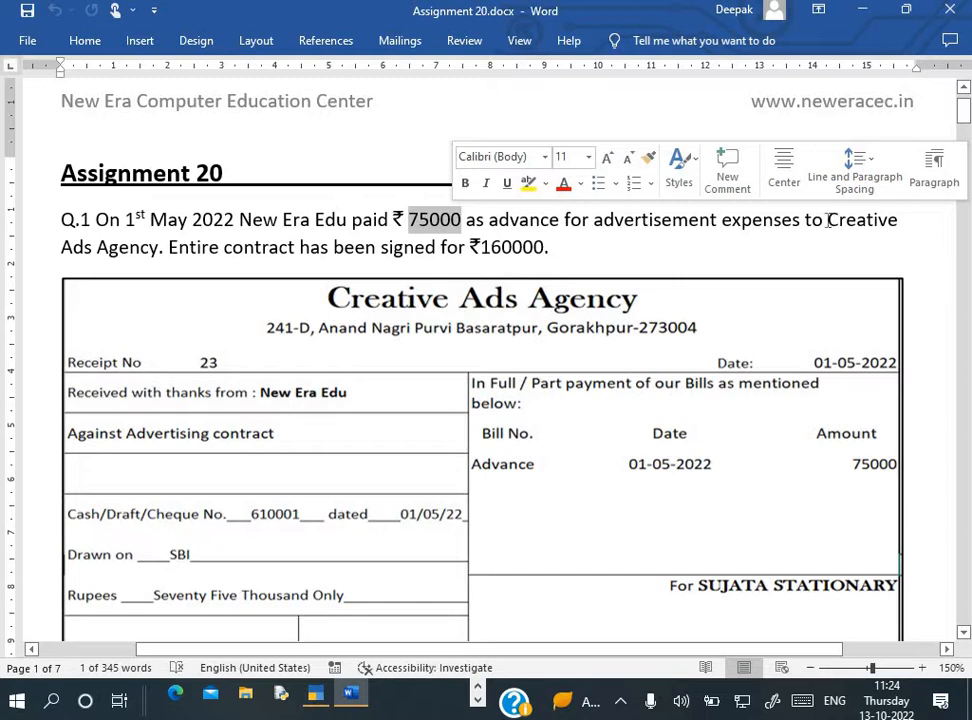
pyautogui.moveTo(831, 219); pyautogui.dragTo(168, 248)
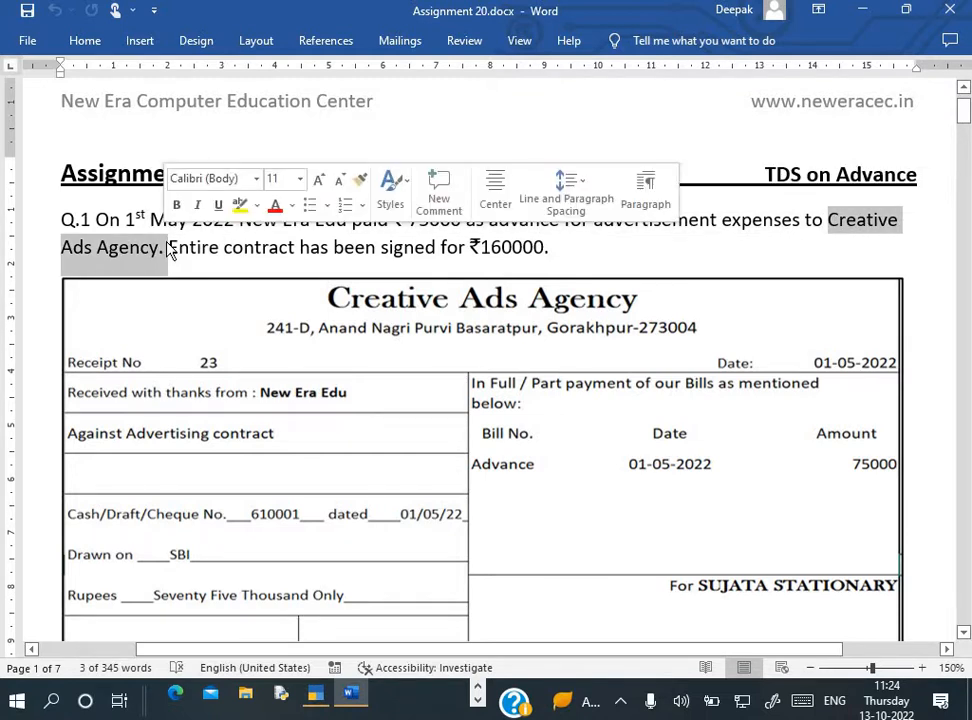
pyautogui.click(168, 248)
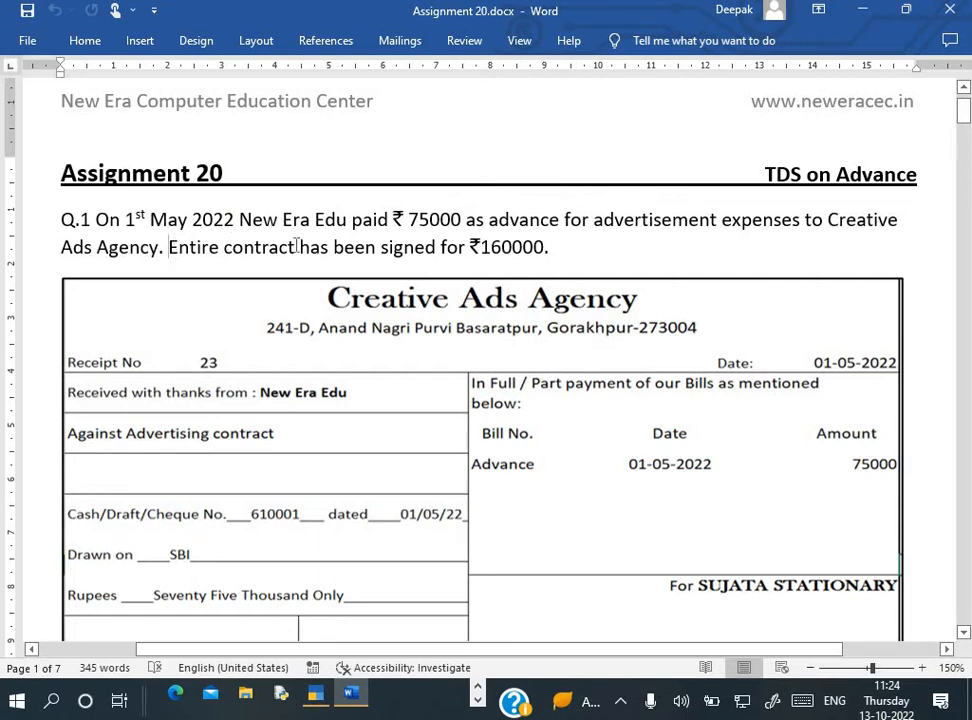
pyautogui.moveTo(494, 252); pyautogui.dragTo(551, 250)
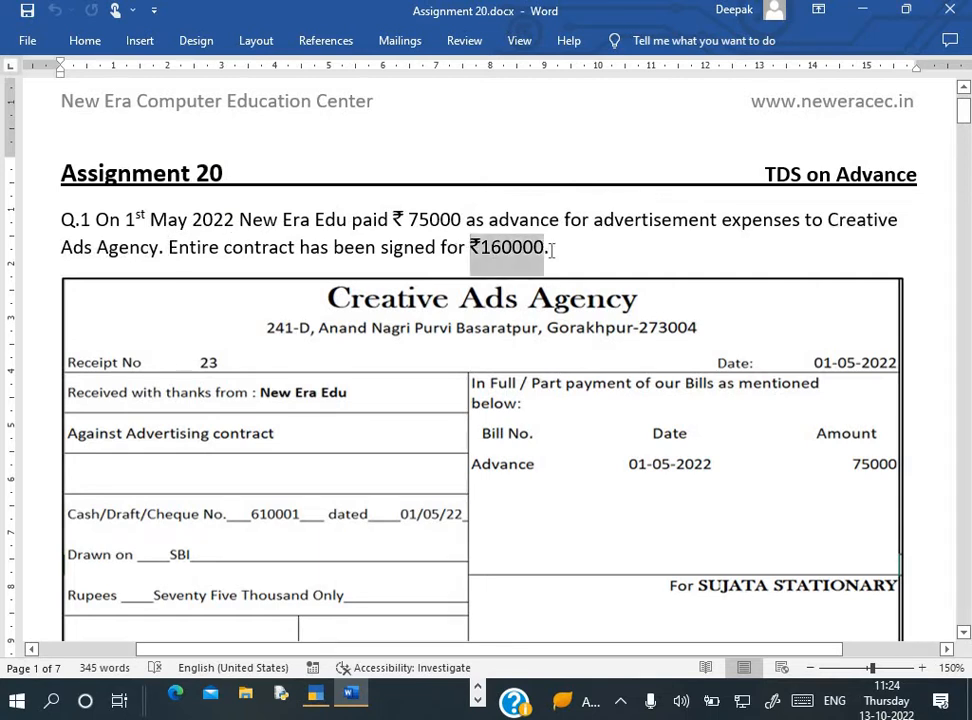
pyautogui.click(330, 247)
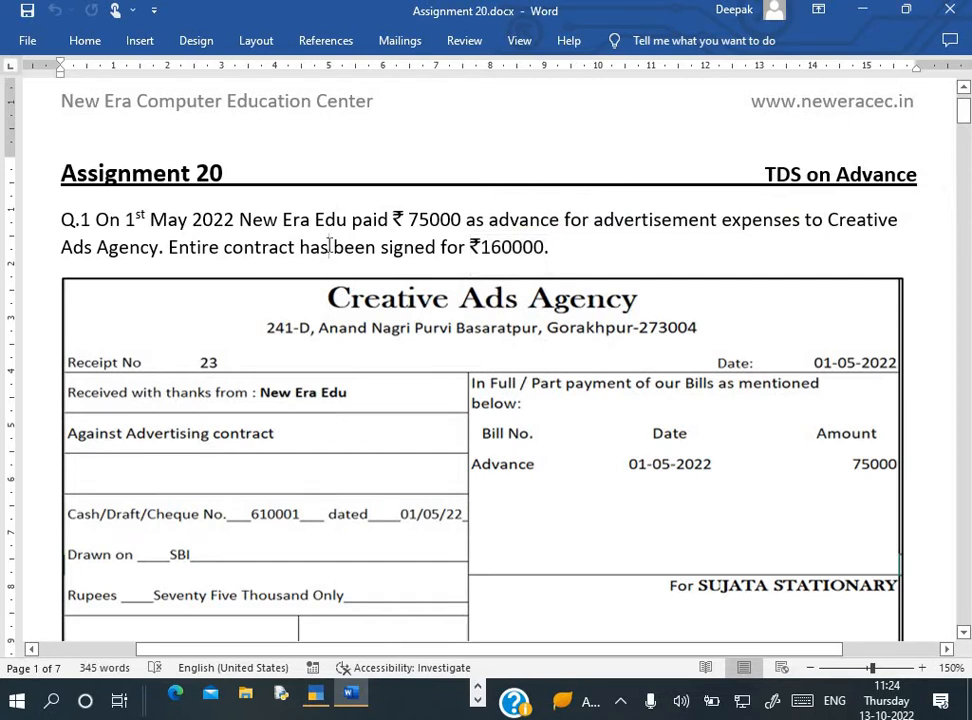
# Put a full stop right after ₹160000 in the question text
pyautogui.click(379, 254)
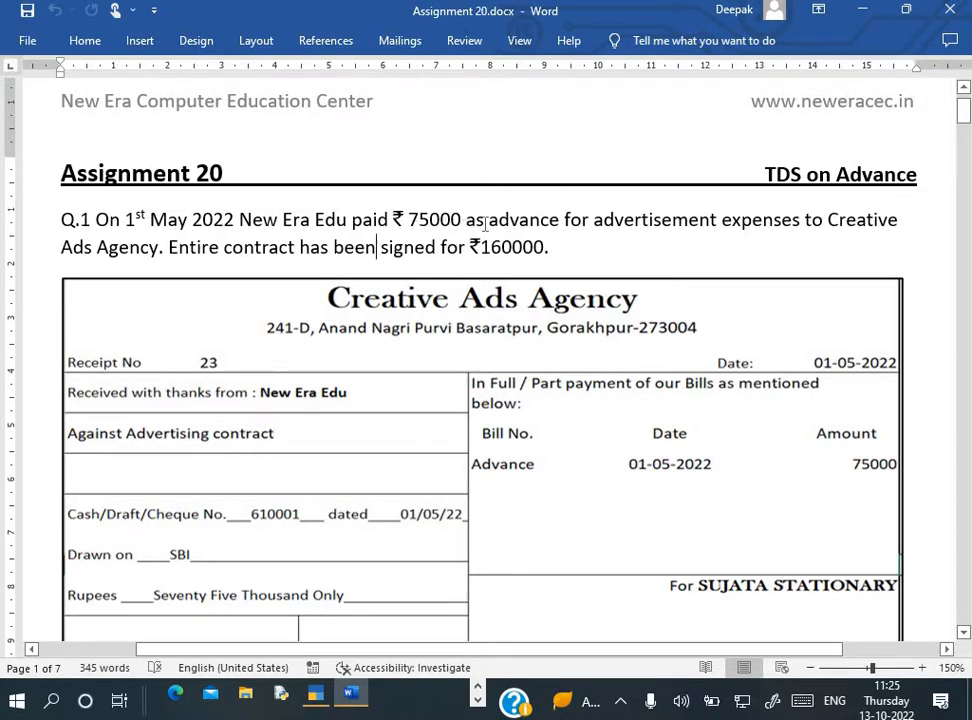
pyautogui.click(545, 236)
pyautogui.write('.')
pyautogui.scroll(-2, 481, 287)
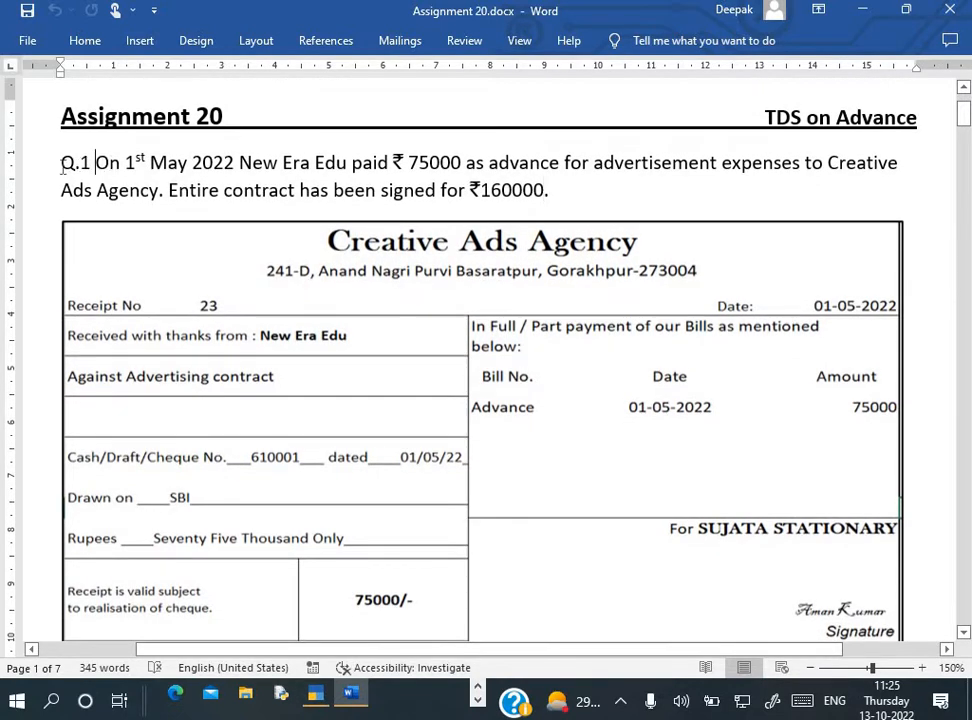
pyautogui.click(62, 164)
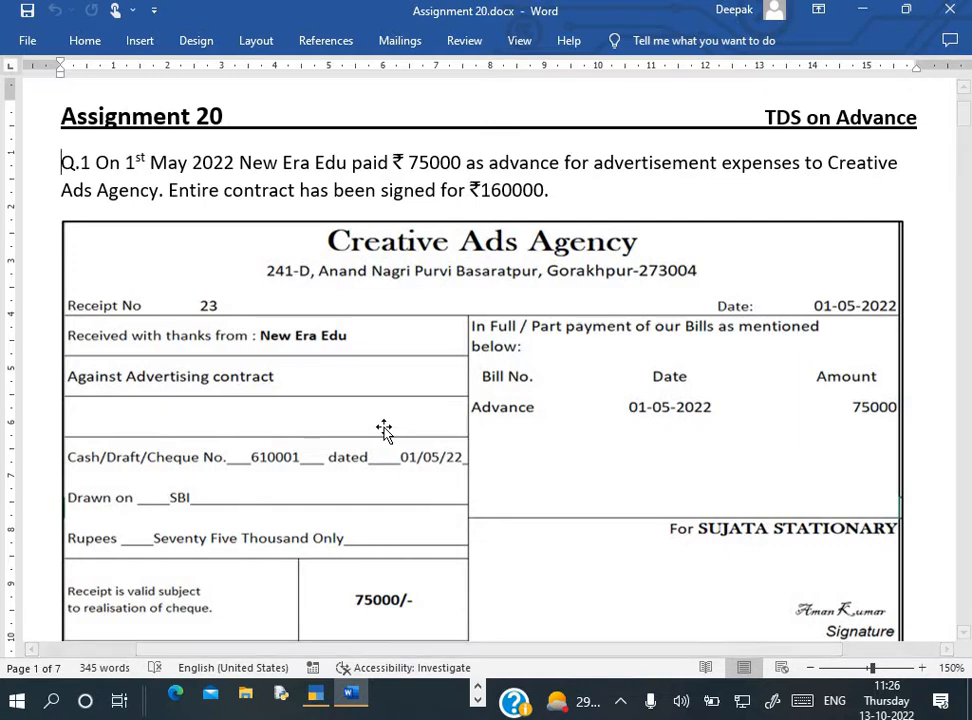
pyautogui.click(430, 196)
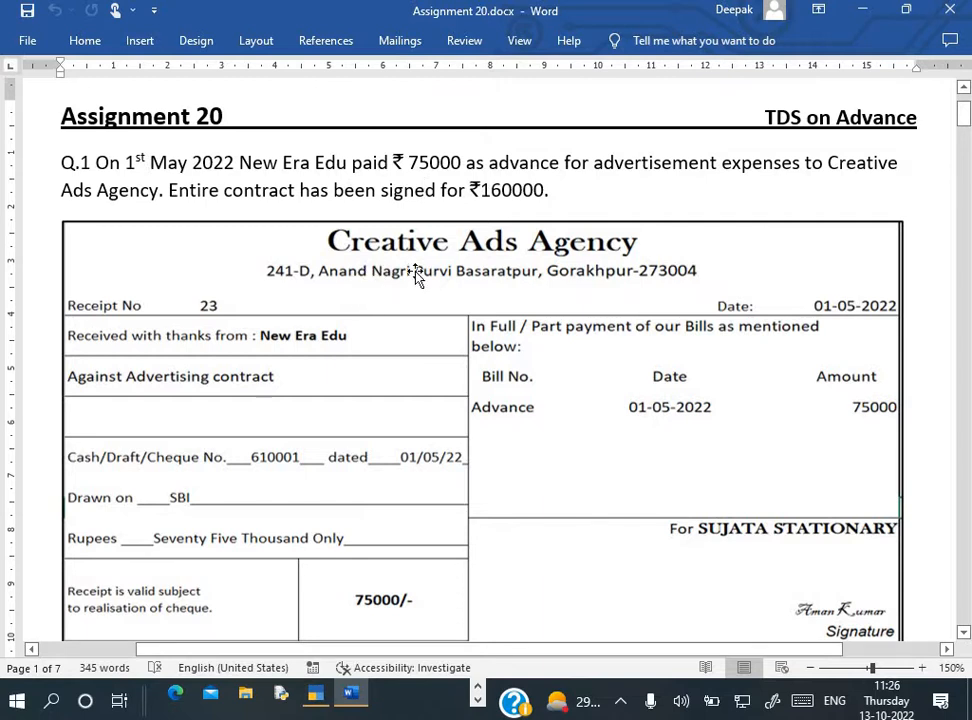
pyautogui.scroll(-1, 416, 277)
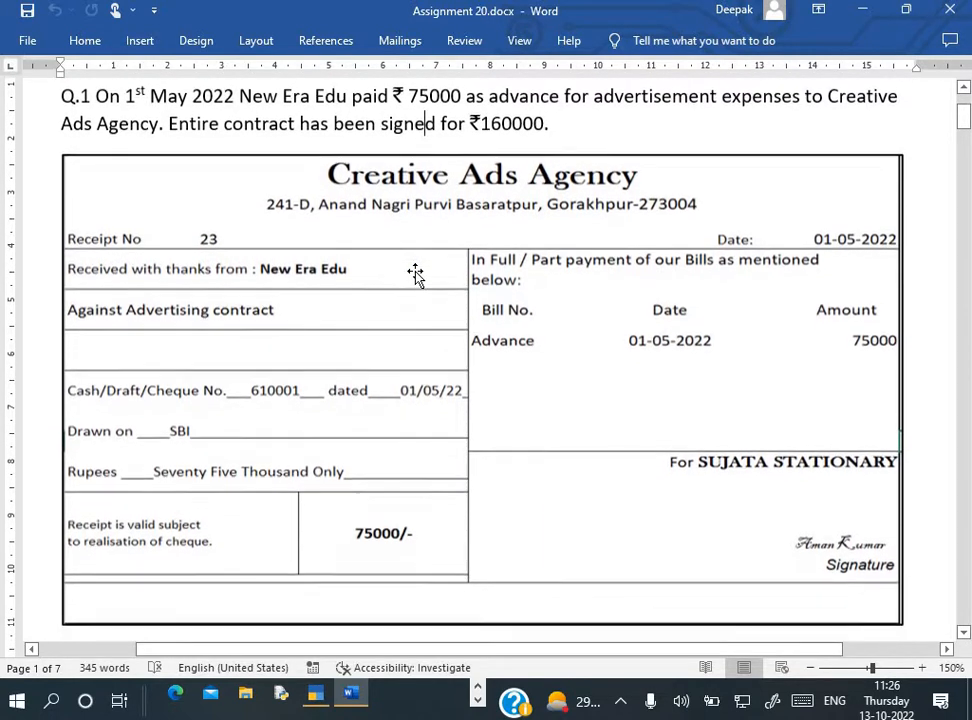
pyautogui.scroll(1, 403, 206)
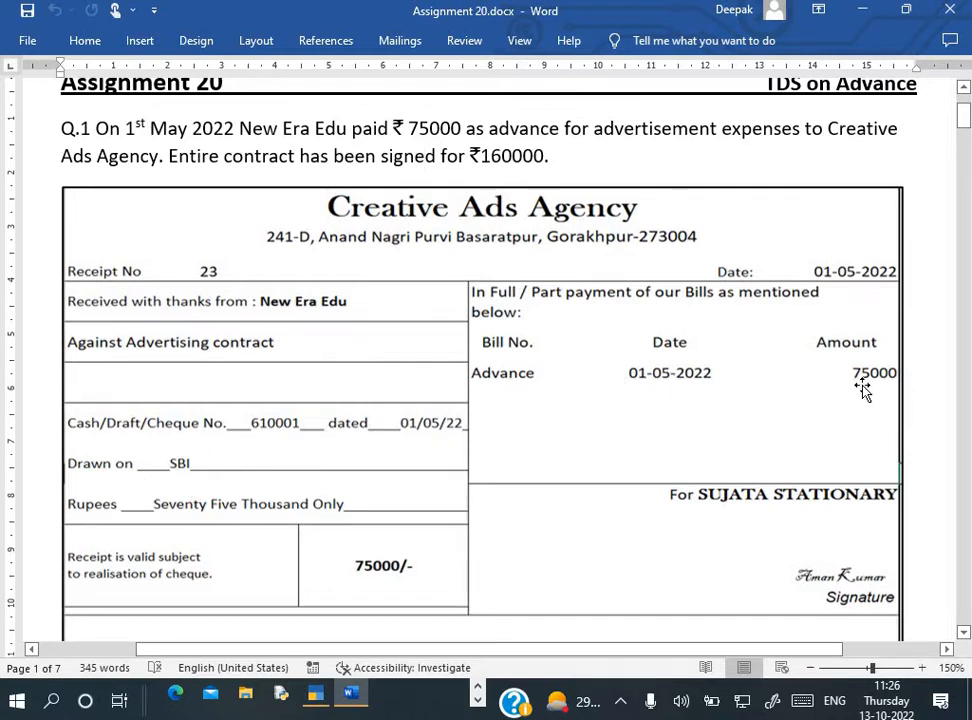
pyautogui.scroll(-1, 678, 444)
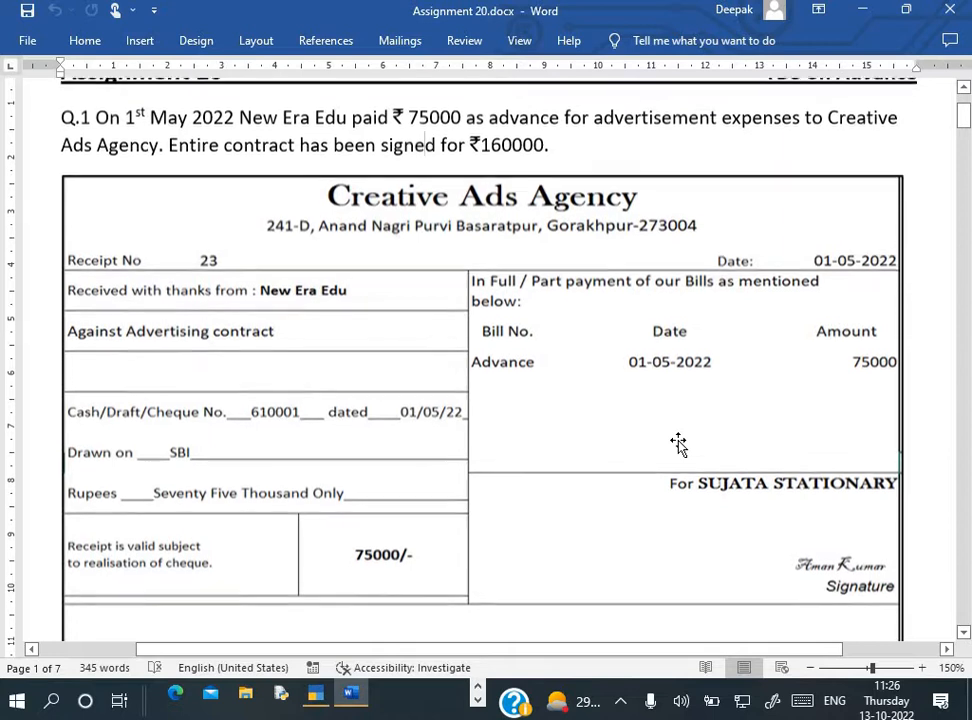
pyautogui.scroll(-1, 678, 444)
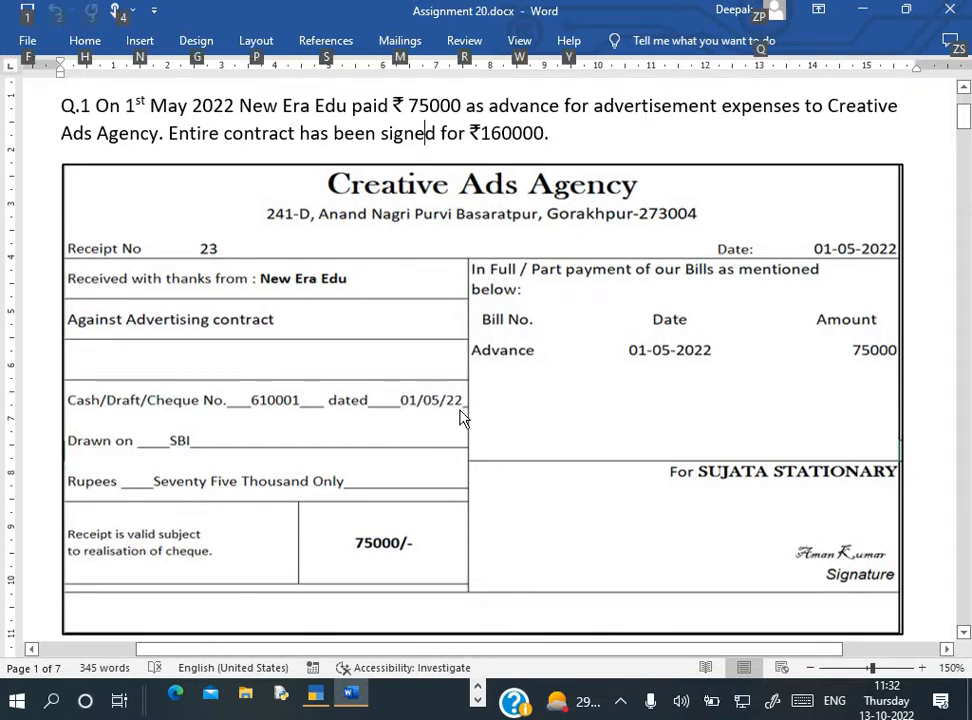
# Start a new payment voucher from Vouchers in TallyPrime
pyautogui.hotkey('alt', 'Tab')
pyautogui.press('Down')
pyautogui.press('Down')
pyautogui.press('Down')
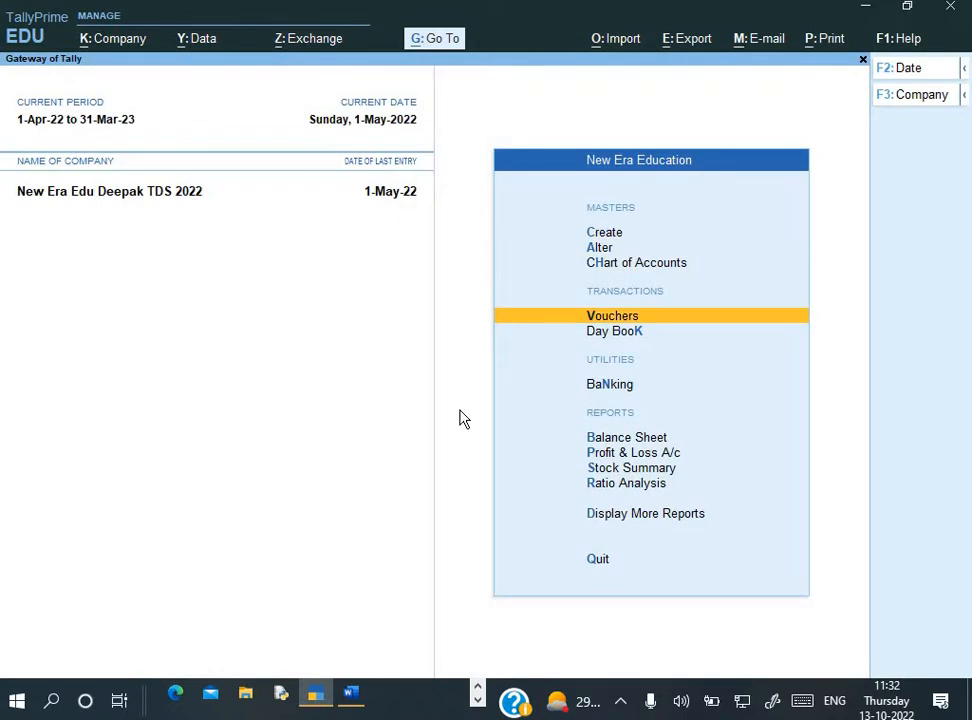
pyautogui.press('Return')
# Scroll the Word assignment to the ledgers: Advertisement expenses, Creative Ad Agency, TDS on advertisement expenses
pyautogui.hotkey('alt', 'Tab')
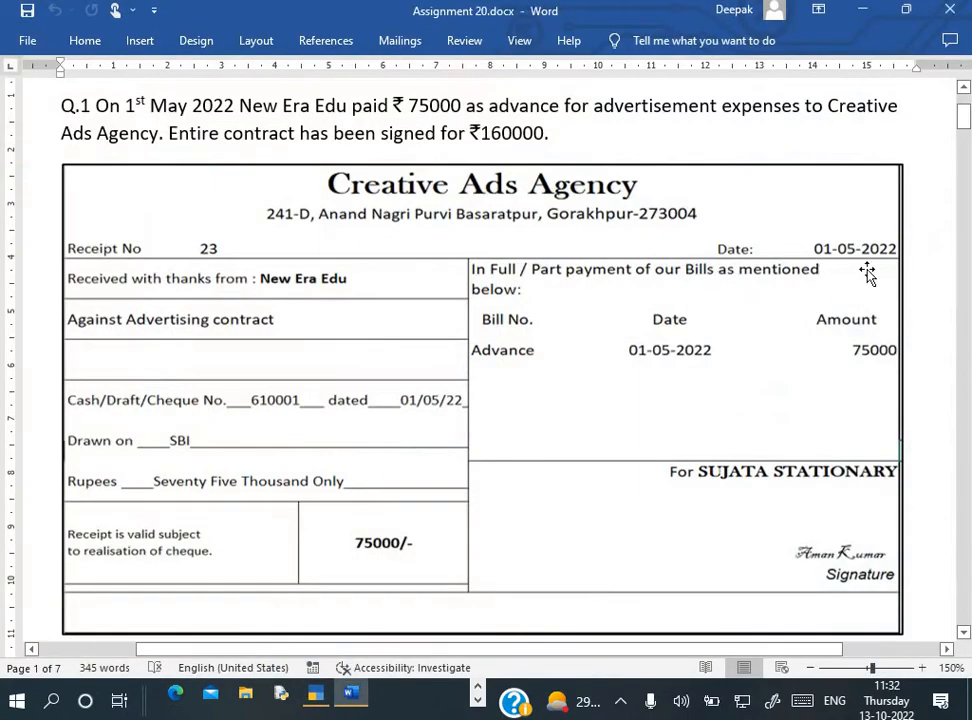
pyautogui.hotkey('alt', 'Tab')
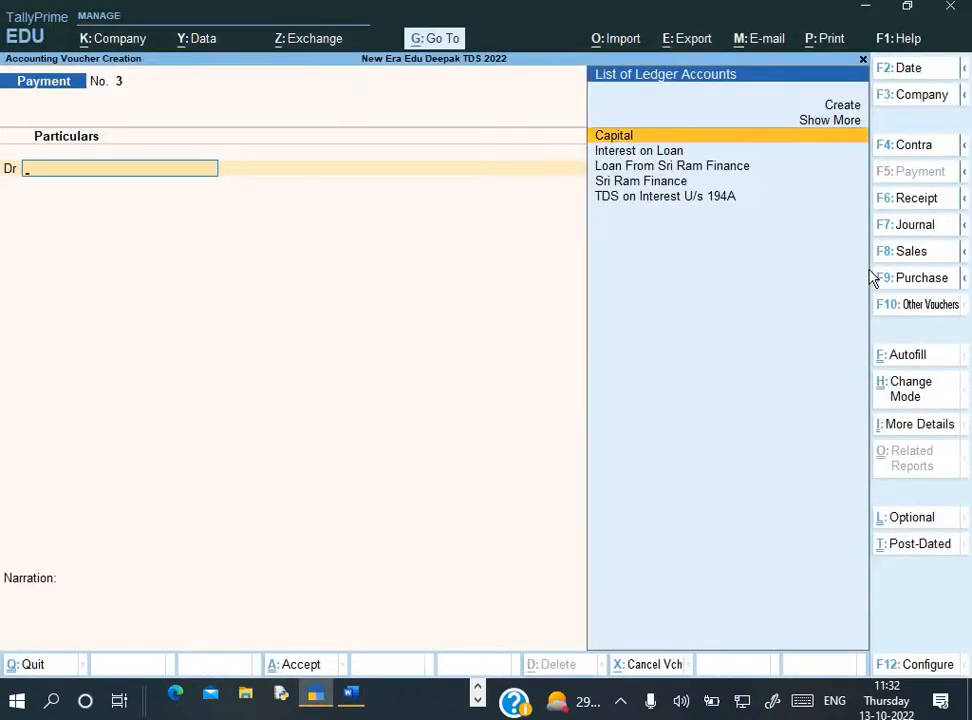
pyautogui.hotkey('alt', 'Tab')
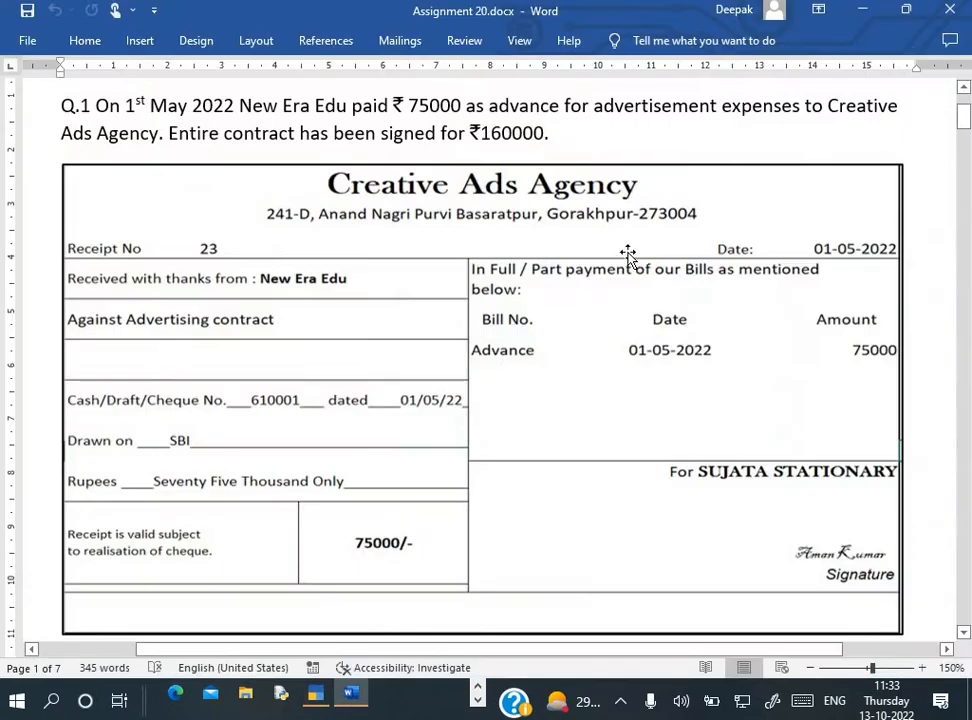
pyautogui.scroll(-5, 628, 255)
pyautogui.scroll(-3, 628, 255)
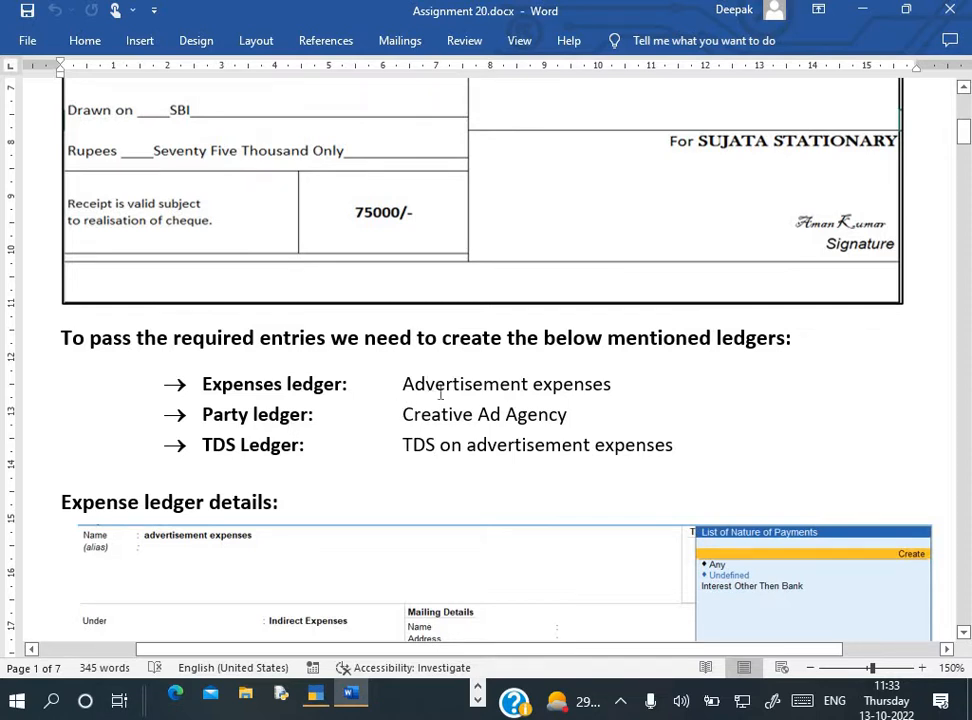
# Quit the payment voucher and start creating a new ledger
pyautogui.hotkey('alt', 'Tab')
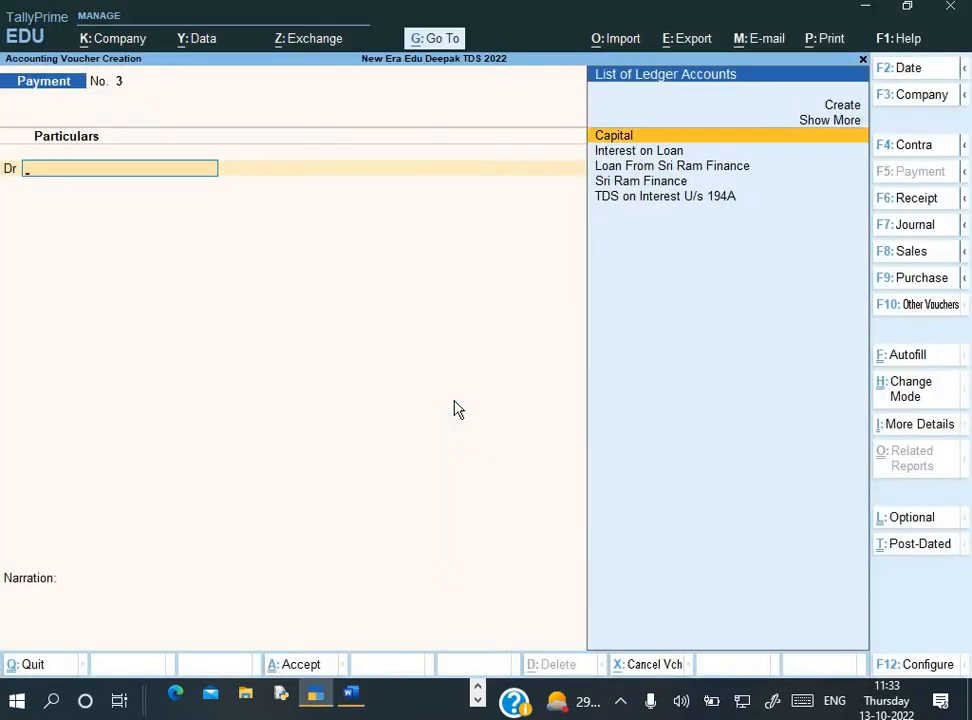
pyautogui.press('Escape')
pyautogui.press('y')
pyautogui.press('Down')
pyautogui.press('Up')
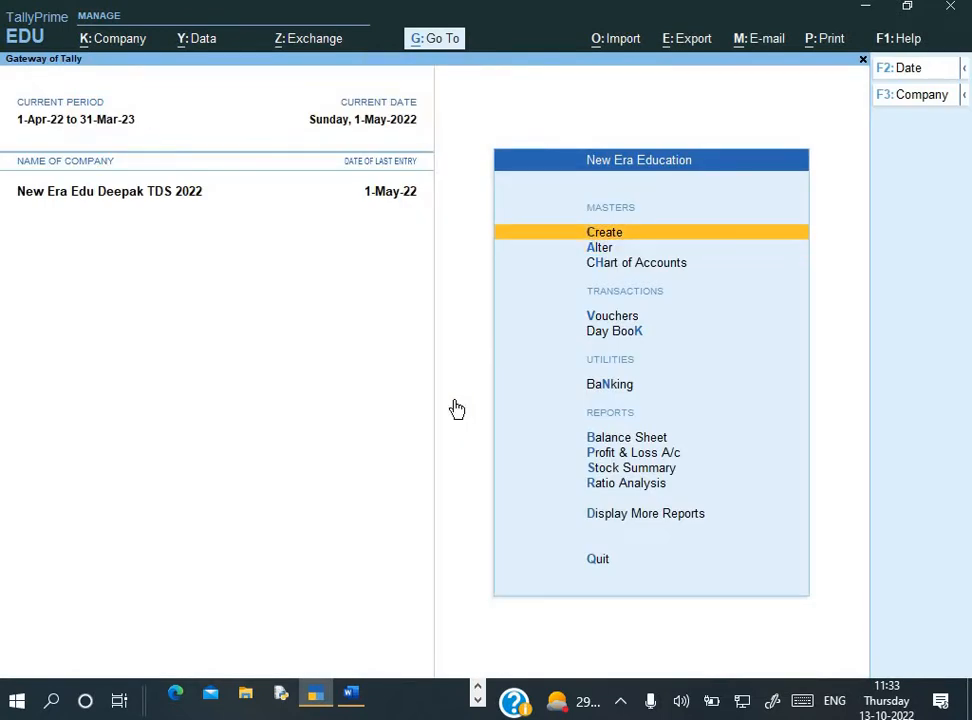
pyautogui.press('Return')
pyautogui.press('Down')
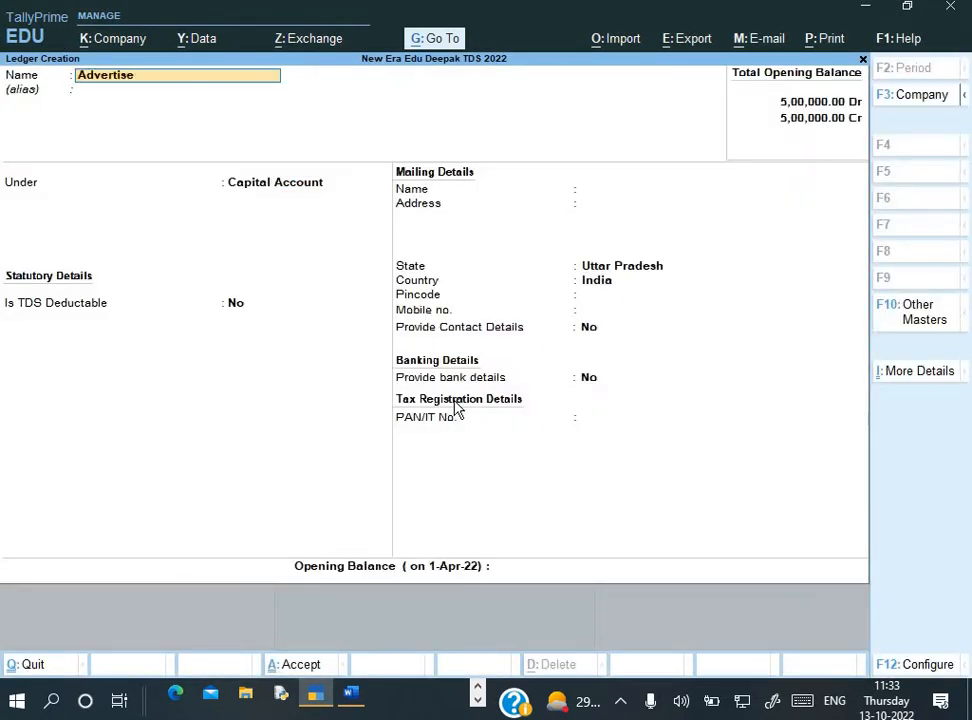
# Name the ledger Advertisement Expense and place it under Indirect Expenses
pyautogui.write('ment')
pyautogui.hotkey('alt', 'Tab')
pyautogui.hotkey('alt', 'Tab')
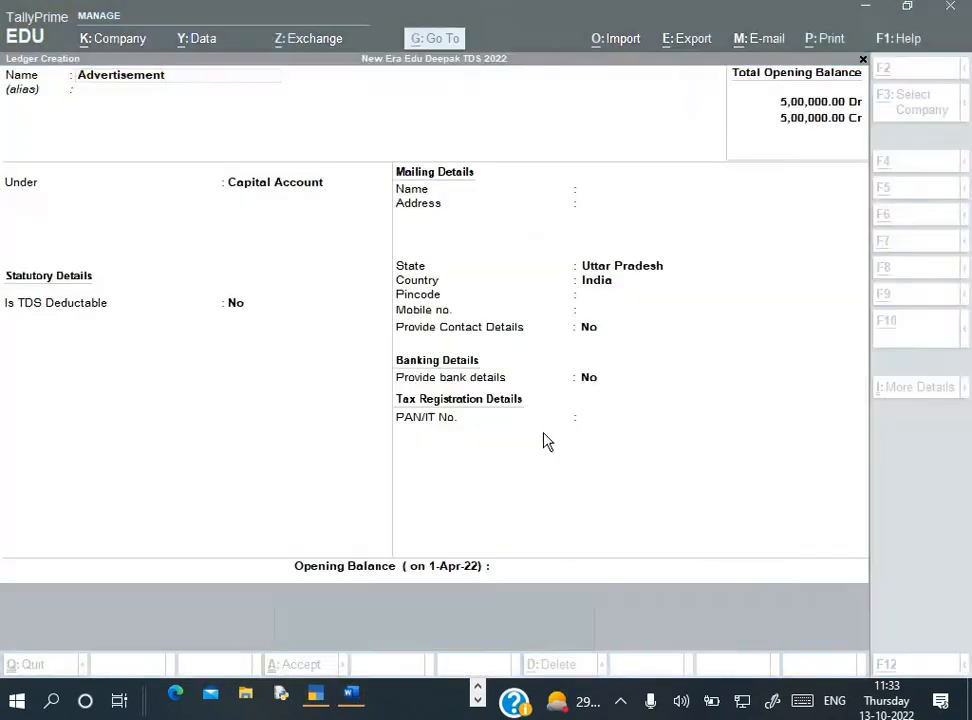
pyautogui.write('Expe')
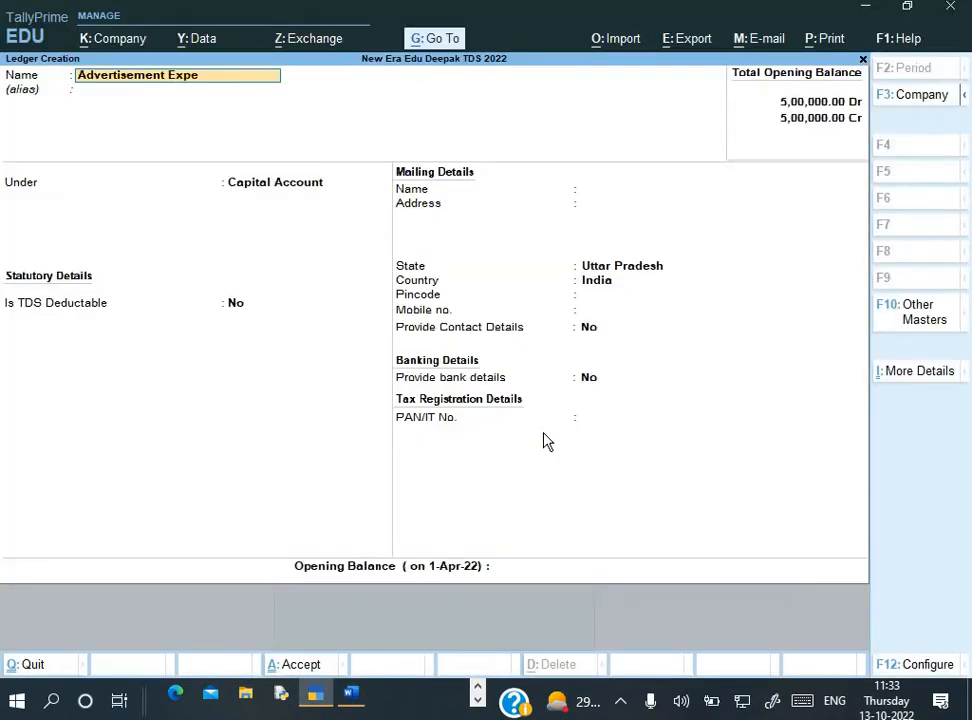
pyautogui.write('nse')
pyautogui.press('Return')
pyautogui.write('In')
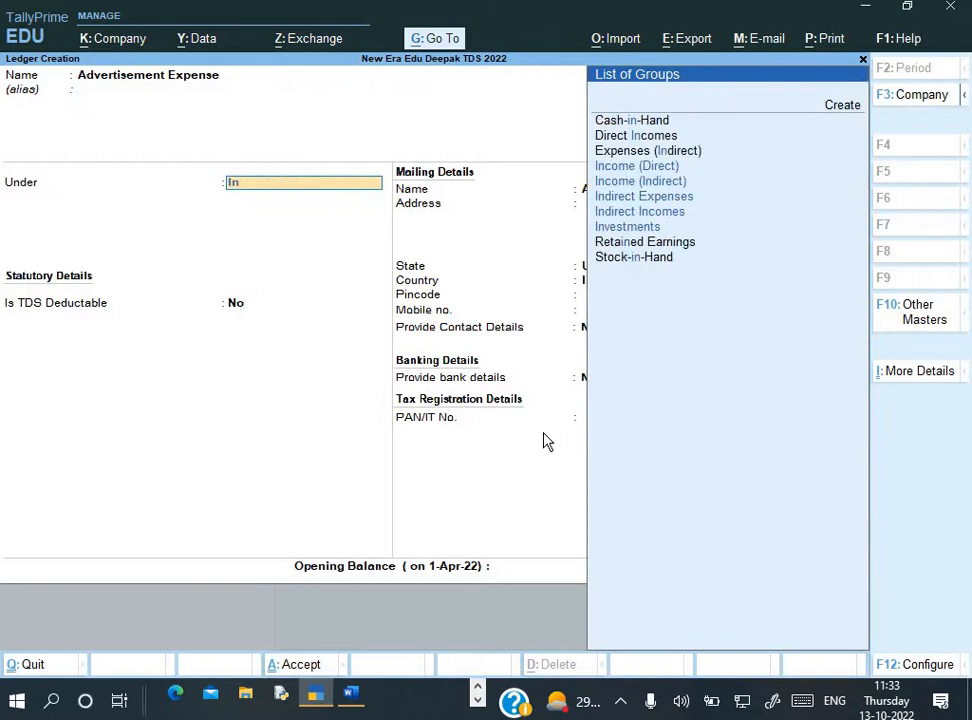
pyautogui.press('Down')
pyautogui.press('Down')
pyautogui.press('Down')
pyautogui.press('Return')
pyautogui.press('Return')
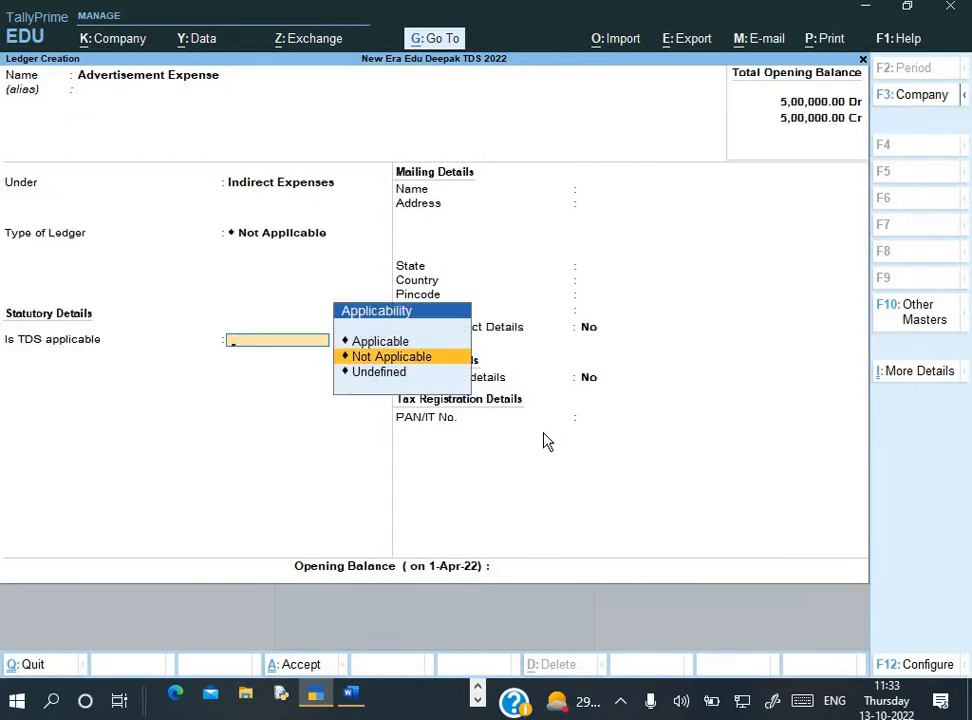
# Make TDS applicable and choose to create a new nature of payment
pyautogui.press('Up')
pyautogui.press('Return')
pyautogui.press('Down')
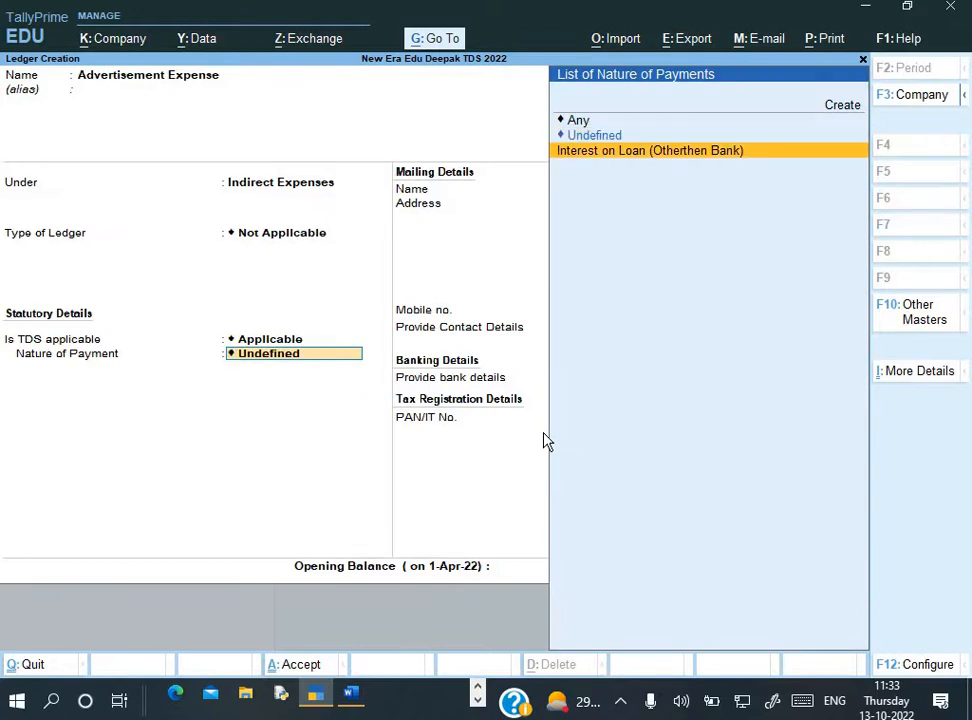
pyautogui.press('Up')
pyautogui.press('Up')
pyautogui.press('Up')
pyautogui.press('Return')
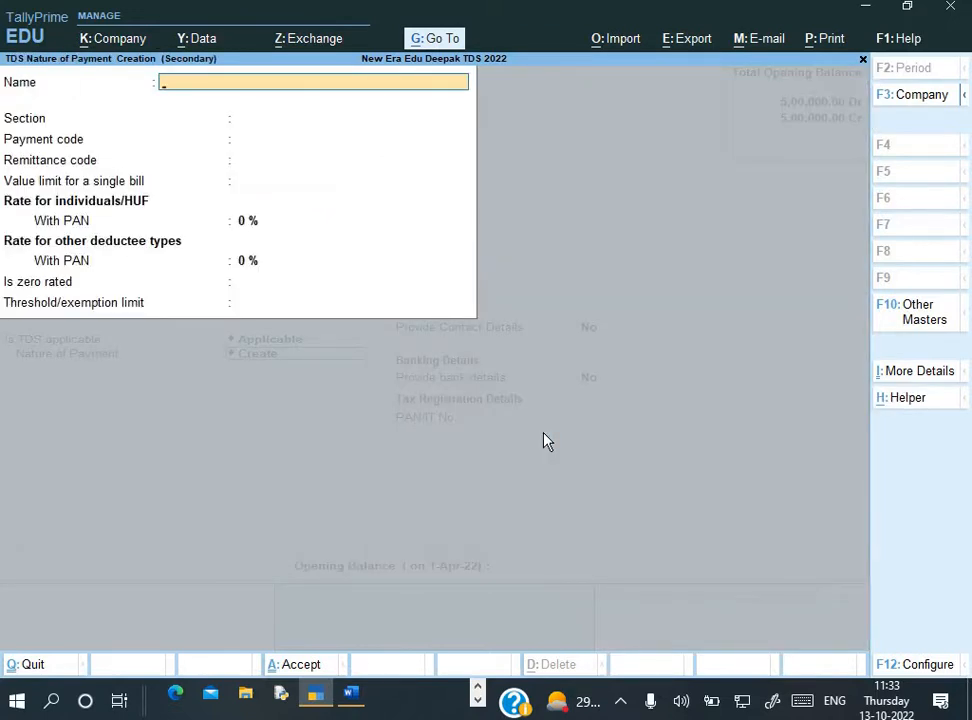
pyautogui.hotkey('alt', 'Tab')
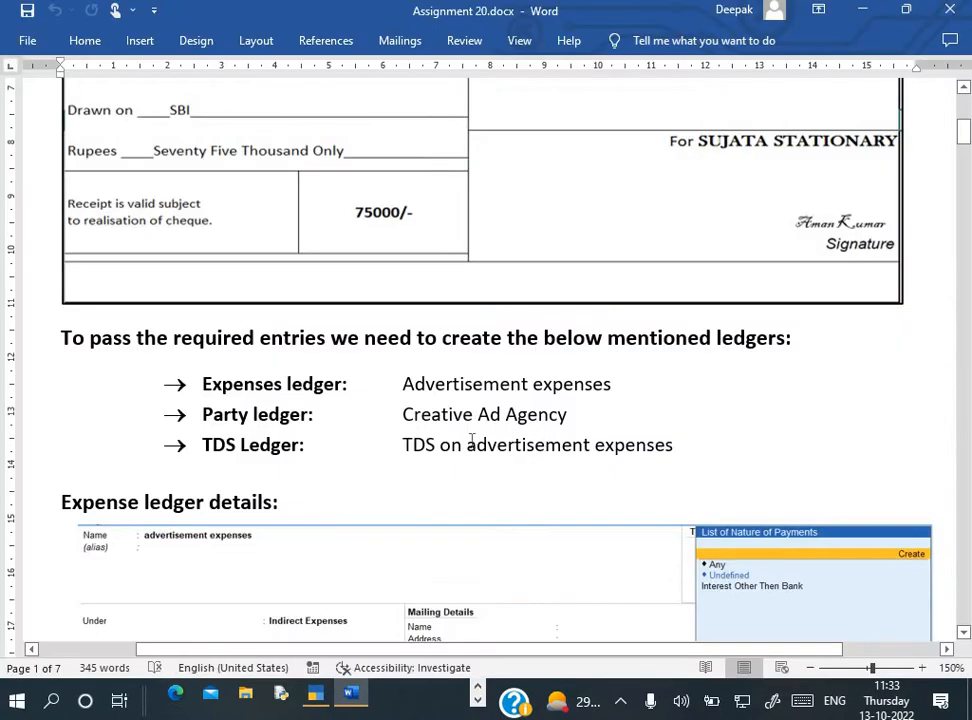
# Name the nature of payment 'Payment to Contractor' under section 194C
pyautogui.scroll(-5, 566, 440)
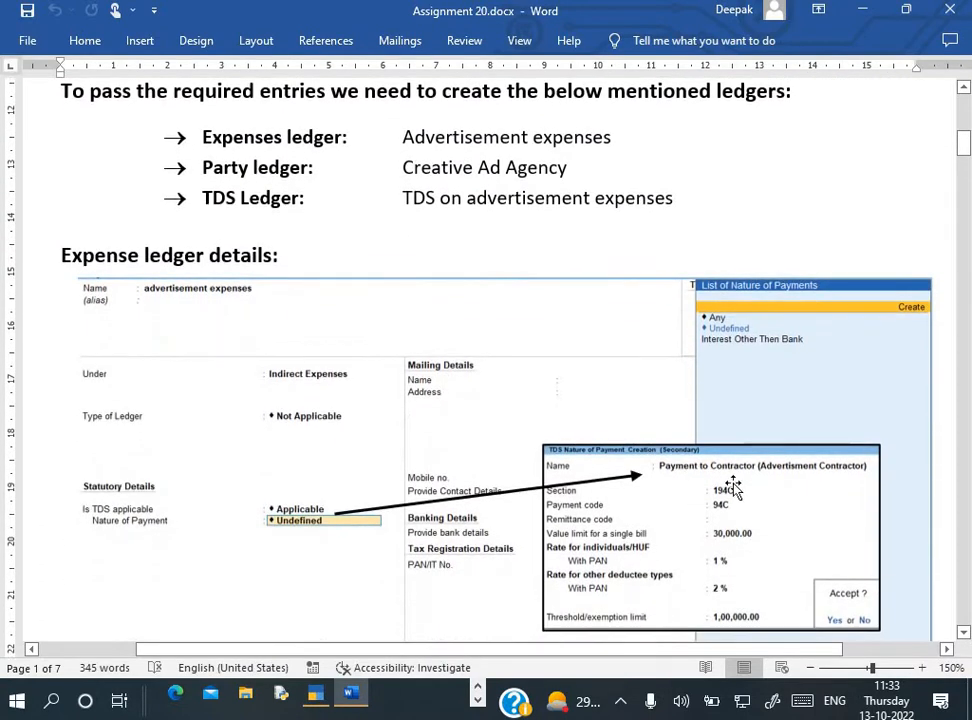
pyautogui.hotkey('alt', 'Tab')
pyautogui.write('Payment')
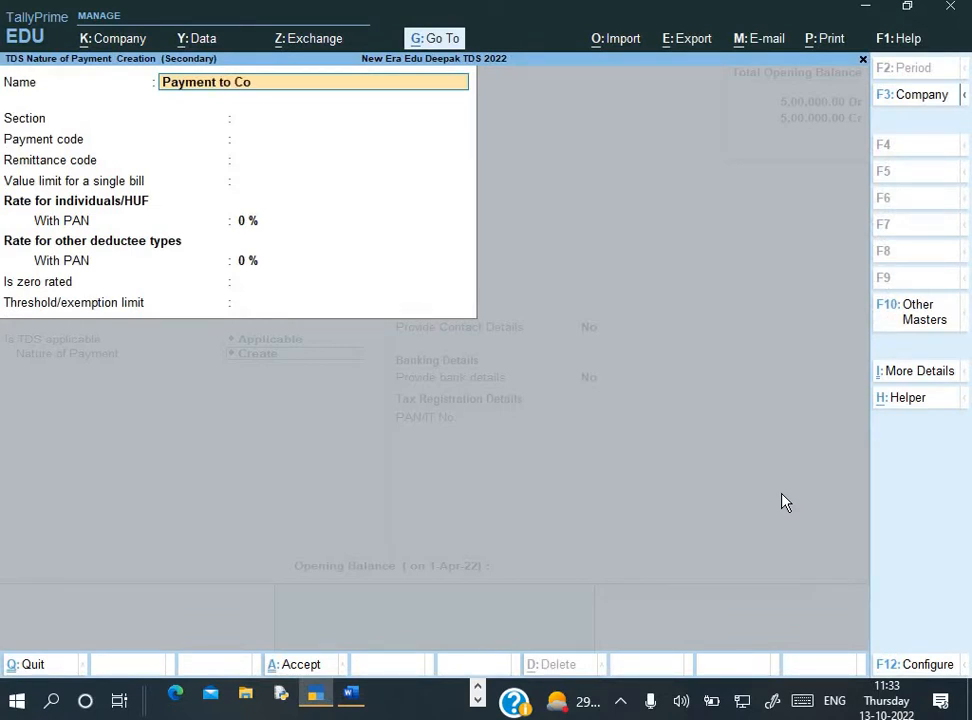
pyautogui.write(' to Contractor')
pyautogui.press('Return')
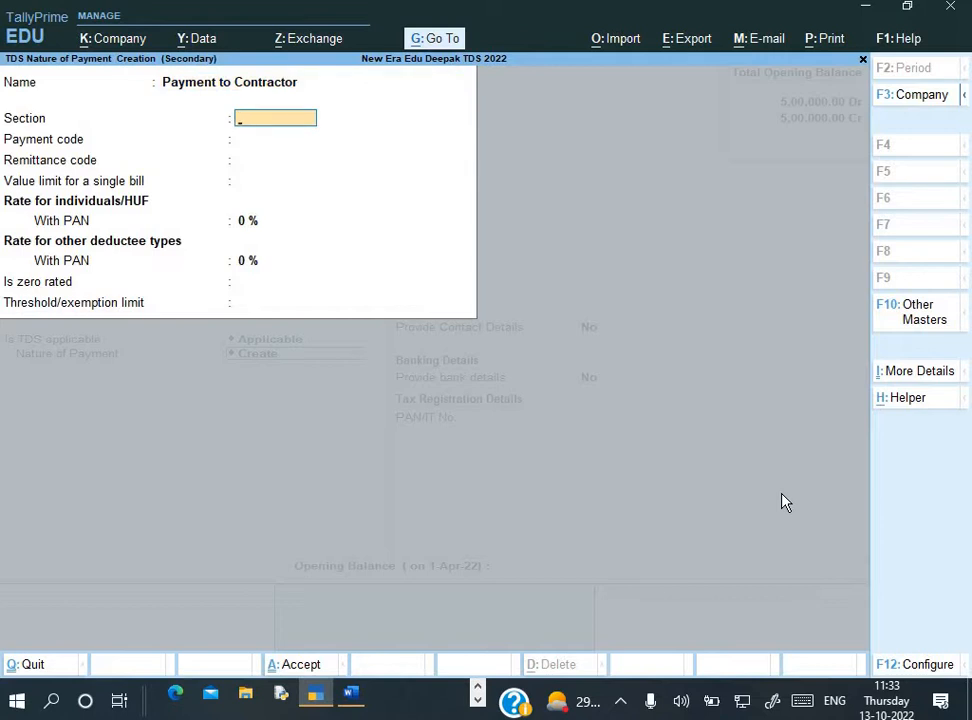
pyautogui.write('194C')
pyautogui.press('ctrl')
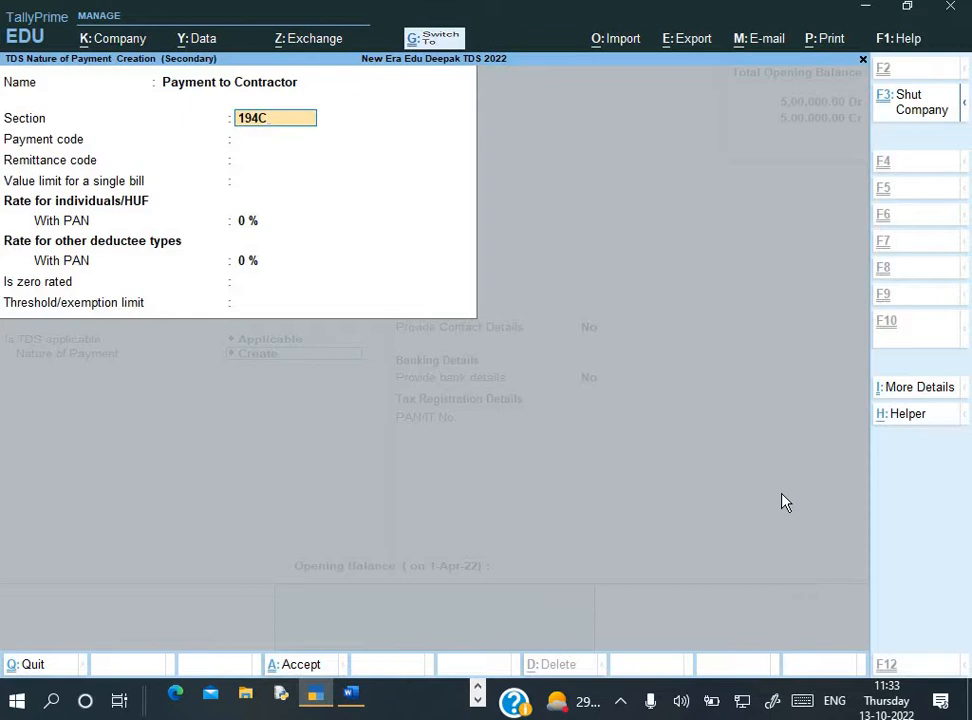
pyautogui.write('4C')
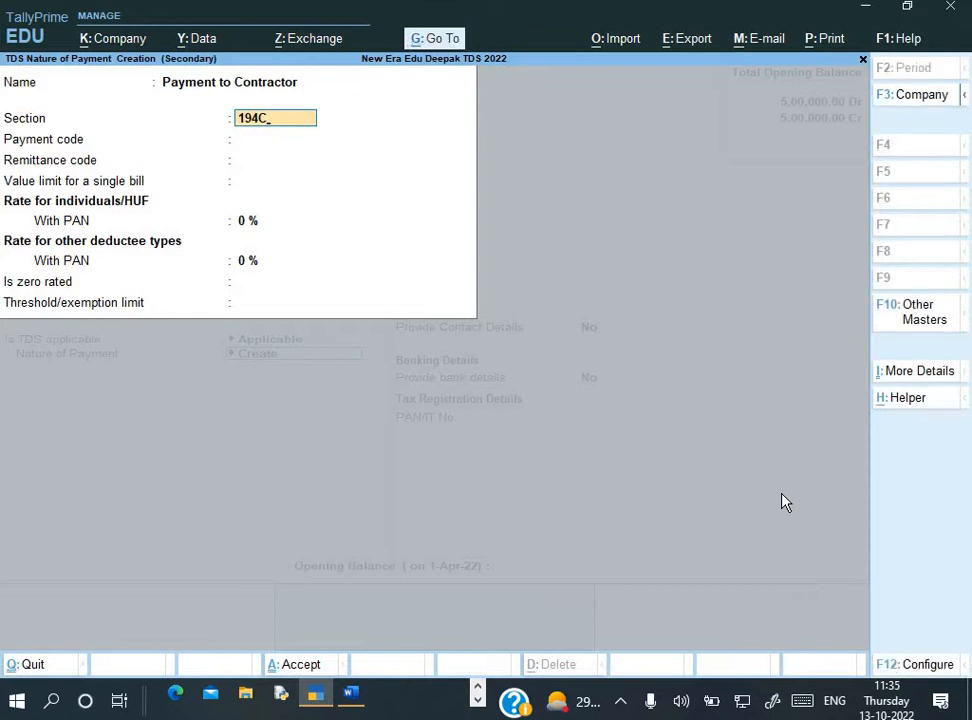
pyautogui.press('Return')
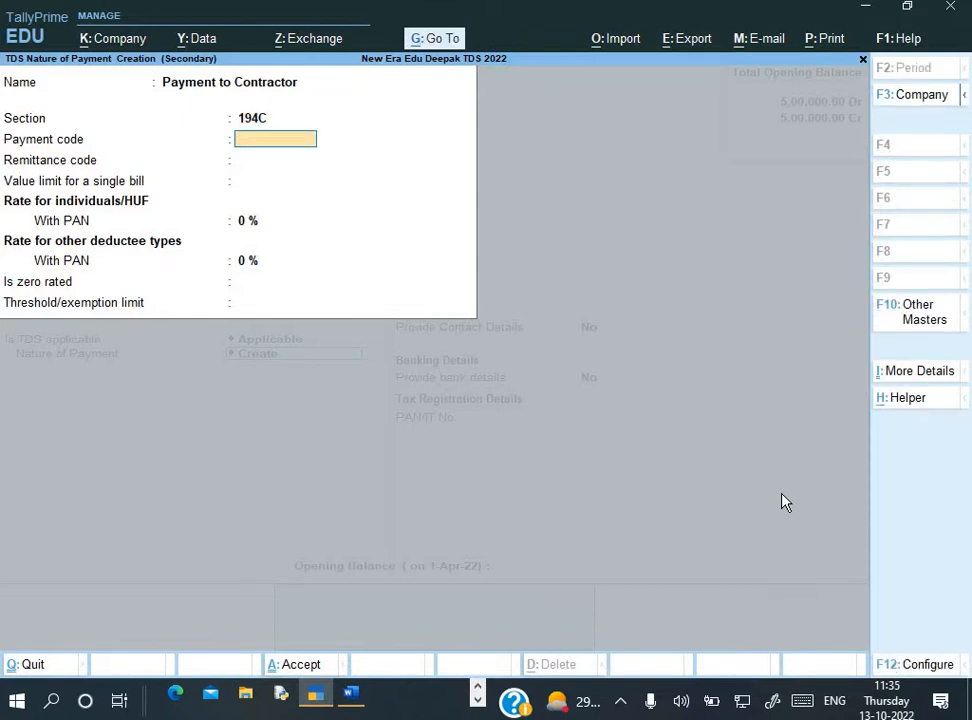
# Set payment code 94C, 30,000 single-bill limit, 1%/2% rates and 1,00,000 threshold
pyautogui.write('94C')
pyautogui.press('Return')
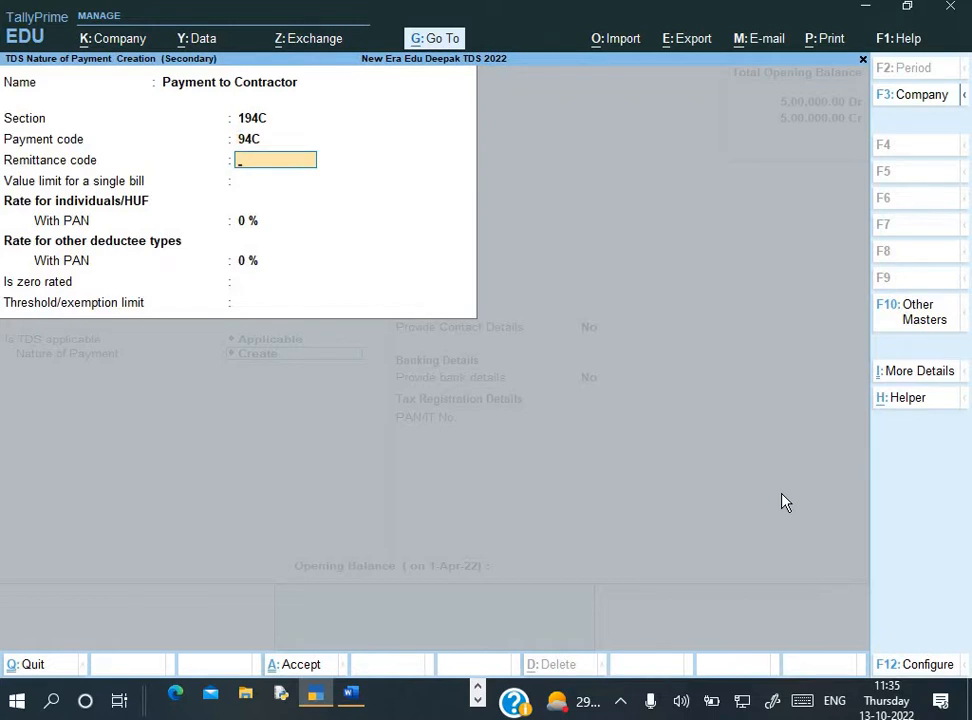
pyautogui.press('Return')
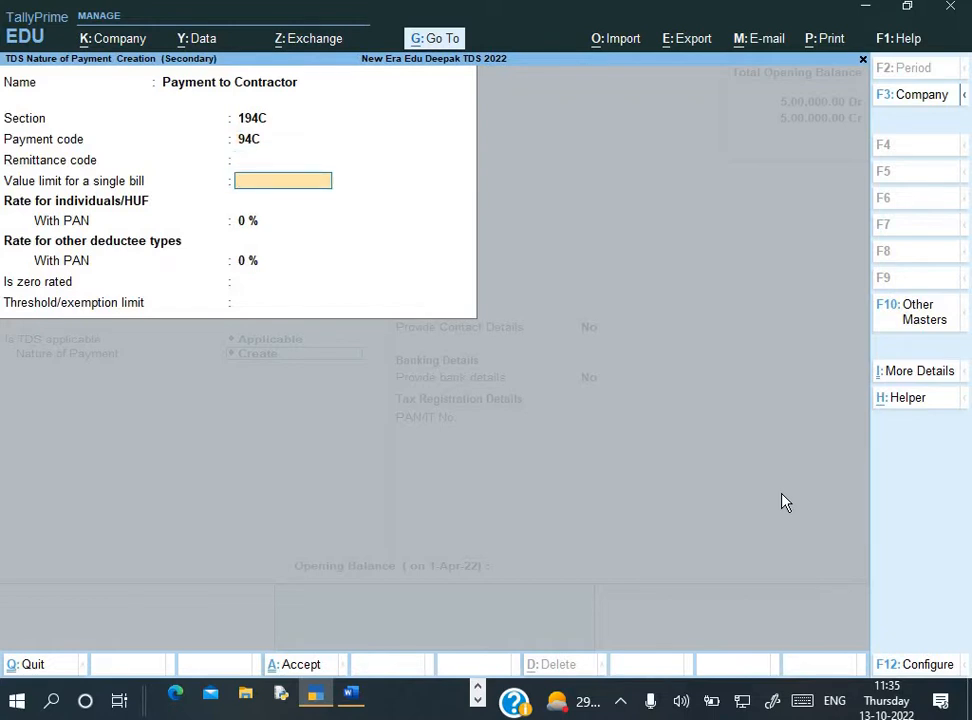
pyautogui.write('30000')
pyautogui.press('Return')
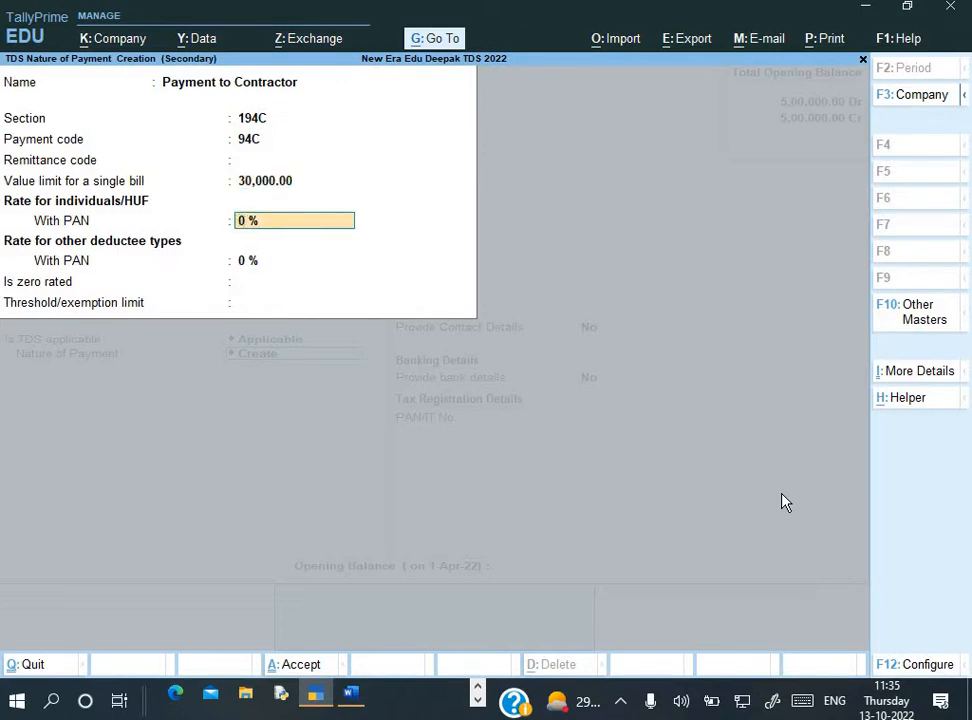
pyautogui.write('1')
pyautogui.press('Return')
pyautogui.write('2')
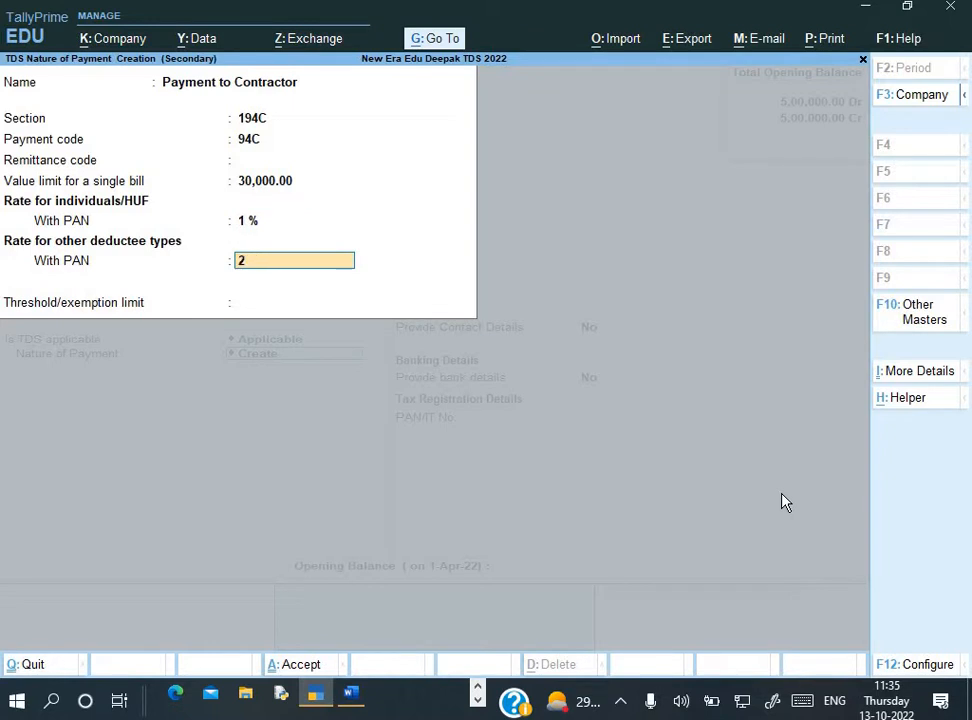
pyautogui.press('Return')
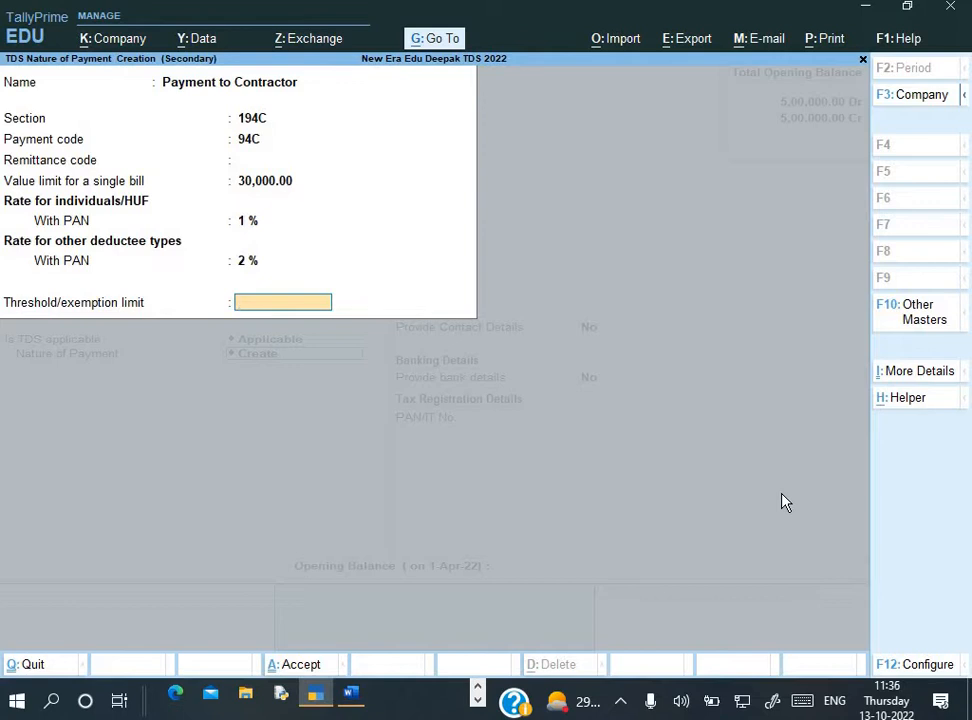
pyautogui.write('100000')
pyautogui.press('Return')
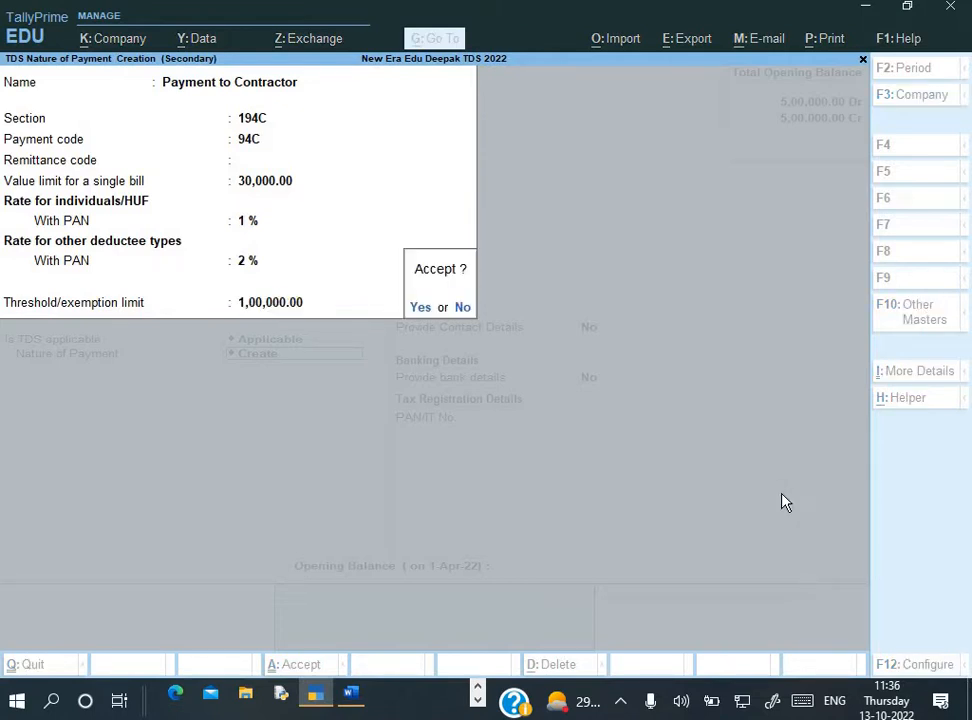
pyautogui.press('Return')
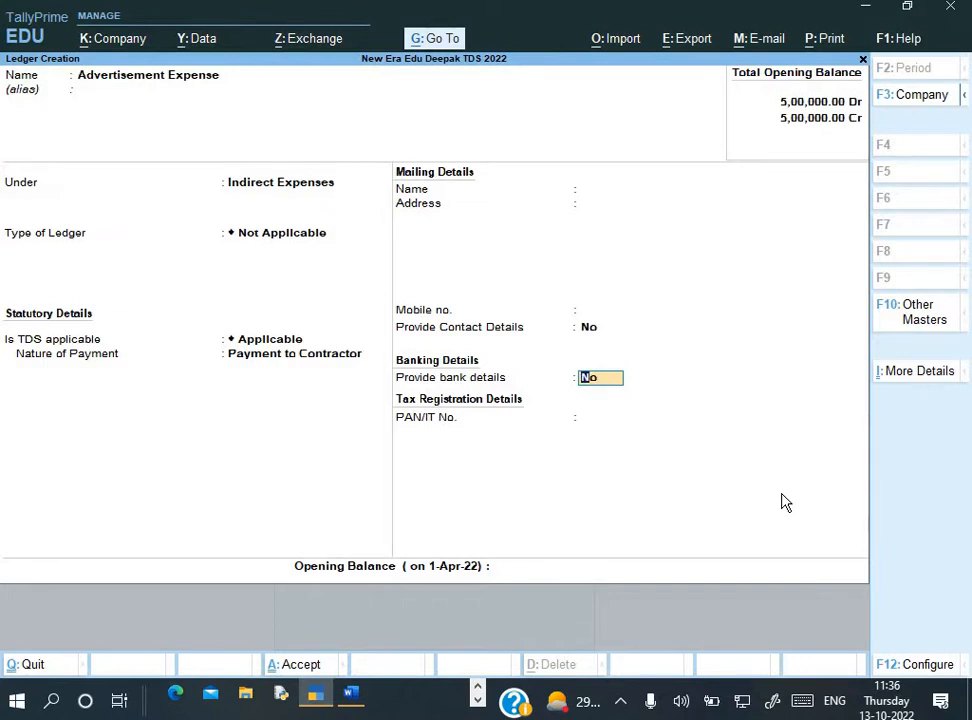
# Save the Advertisement Expense ledger with Payment to Contractor, then view Word's ledger list again
pyautogui.press('Return')
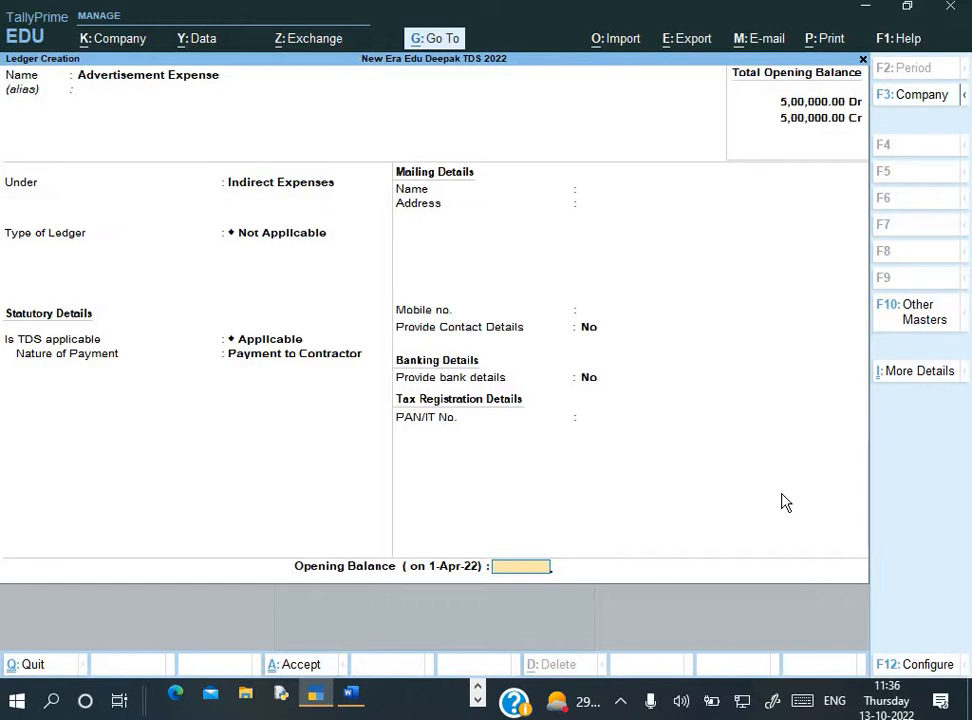
pyautogui.press('Return')
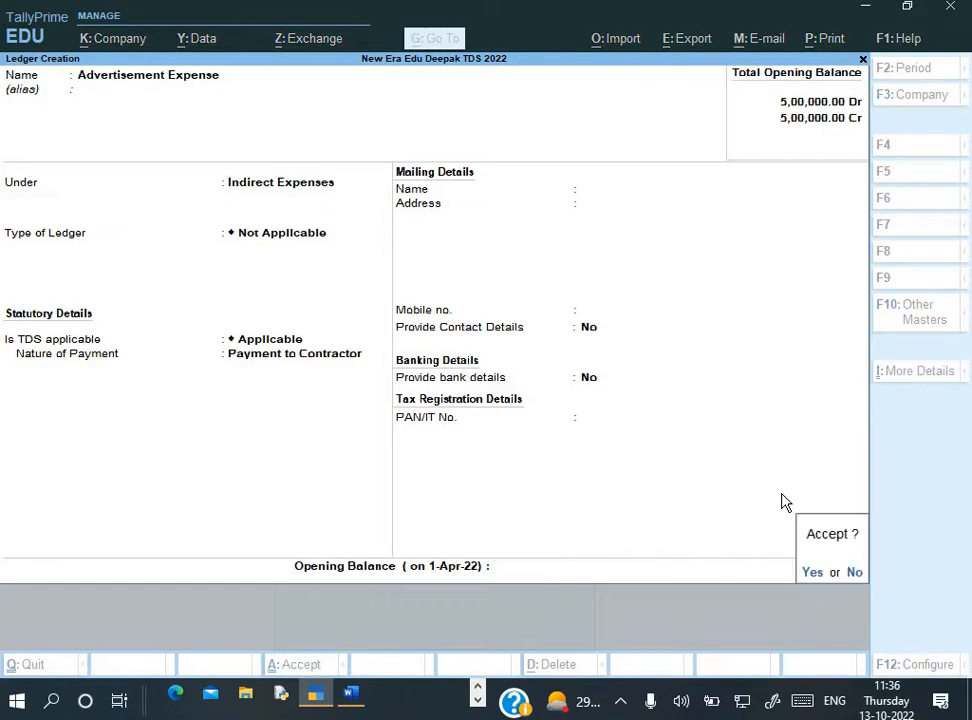
pyautogui.press('Return')
pyautogui.hotkey('alt', 'Tab')
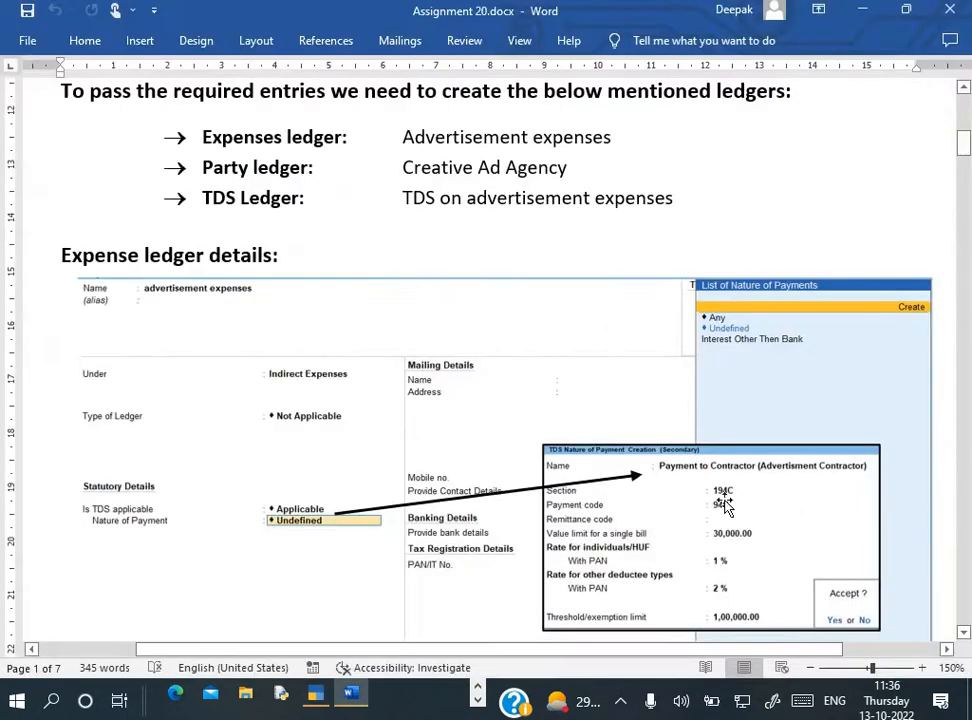
pyautogui.scroll(1, 427, 271)
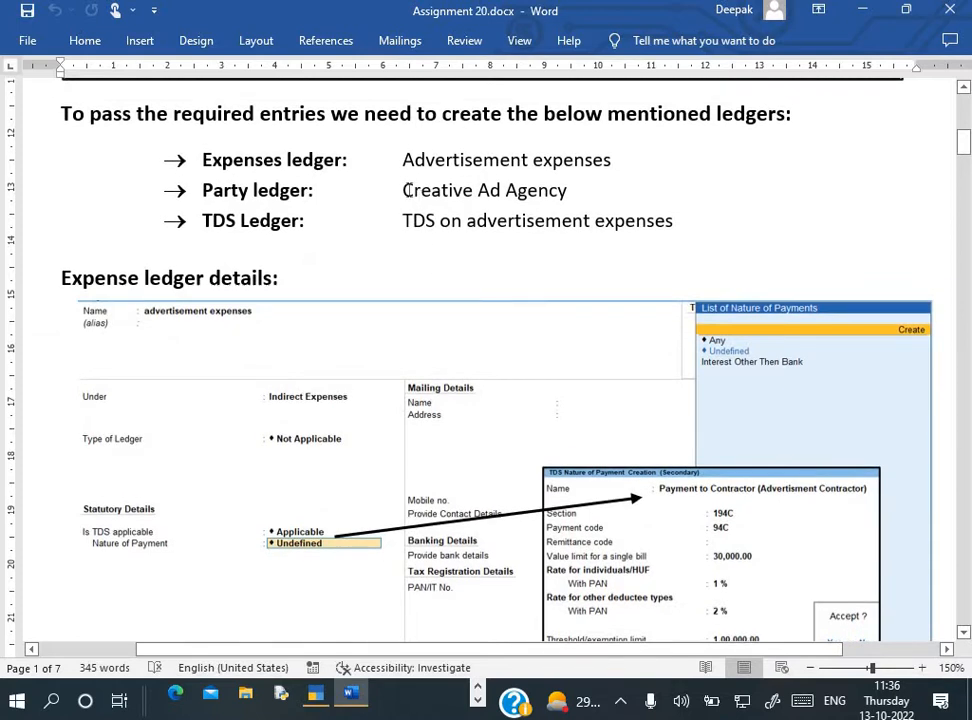
# Create a ledger named Creative Ad Agency, copied from Word, under Sundry Creditors
pyautogui.moveTo(403, 191); pyautogui.dragTo(550, 203)
pyautogui.hotkey('ctrl', 'c')
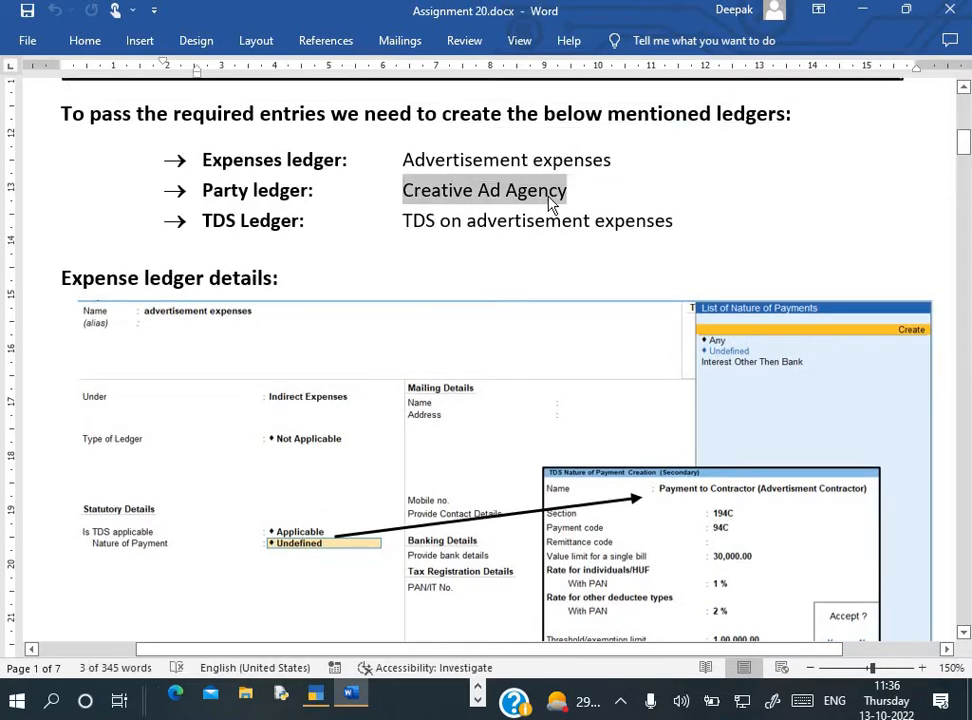
pyautogui.hotkey('alt', 'Tab')
pyautogui.hotkey('ctrl', 'alt', 'v')
pyautogui.press('Return')
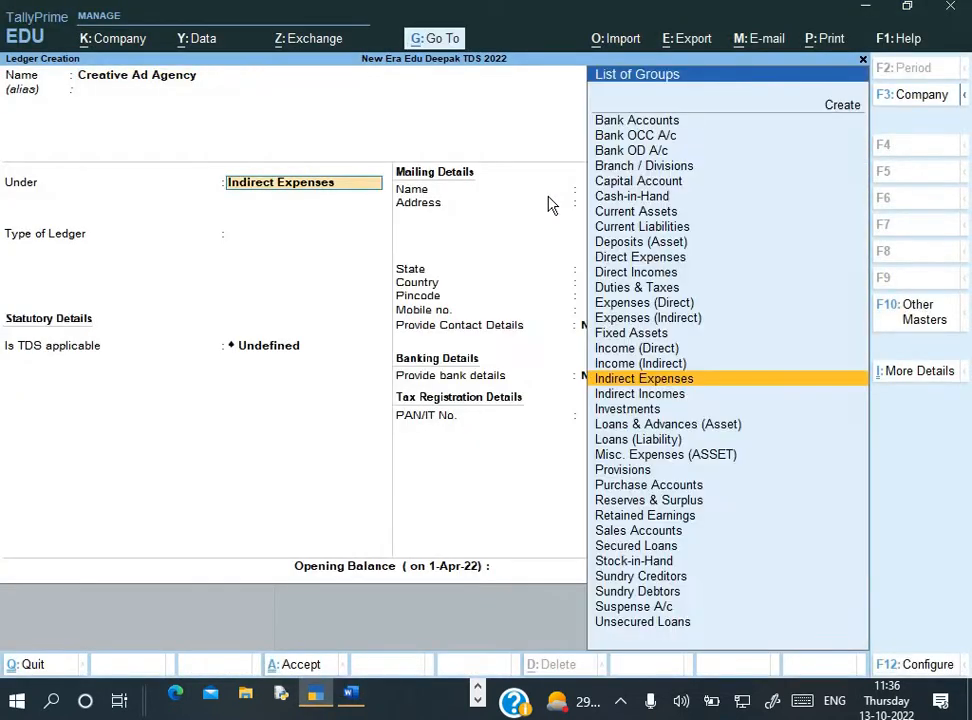
pyautogui.write('S')
pyautogui.press('Down')
pyautogui.press('Down')
pyautogui.press('Return')
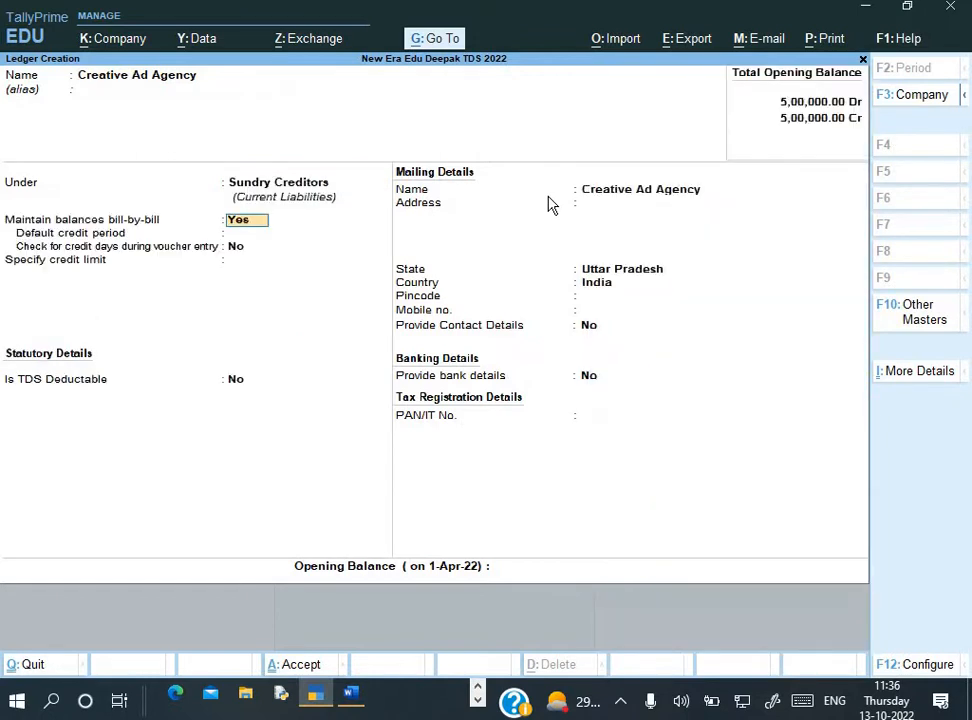
# Make the party TDS deductible as Company - Resident with Payment to Contractor
pyautogui.press('Return')
pyautogui.press('Return')
pyautogui.press('Return')
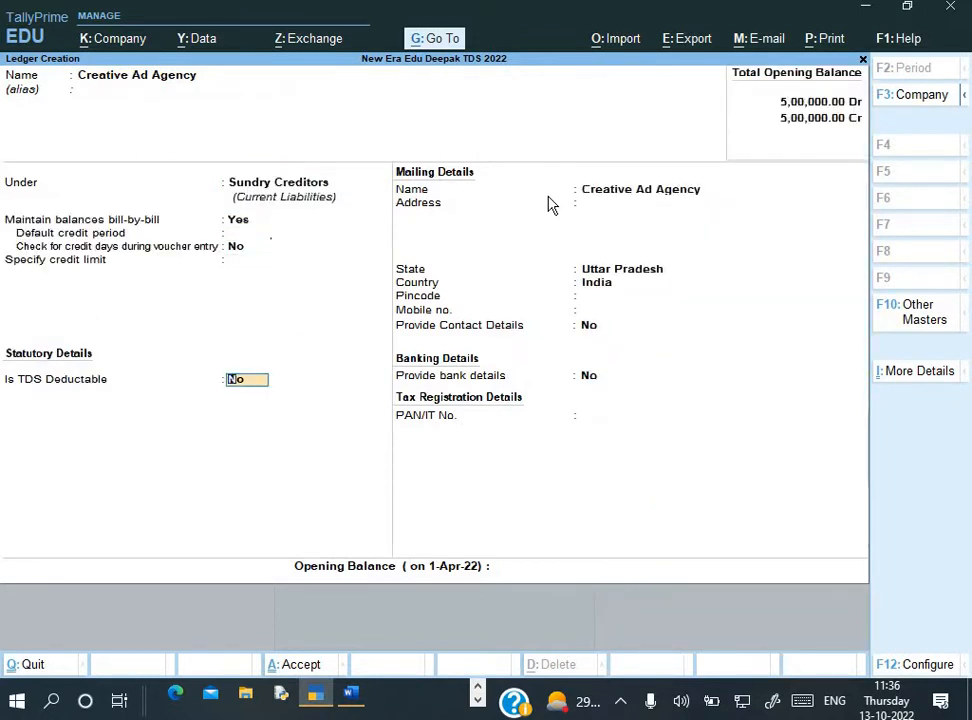
pyautogui.press('y')
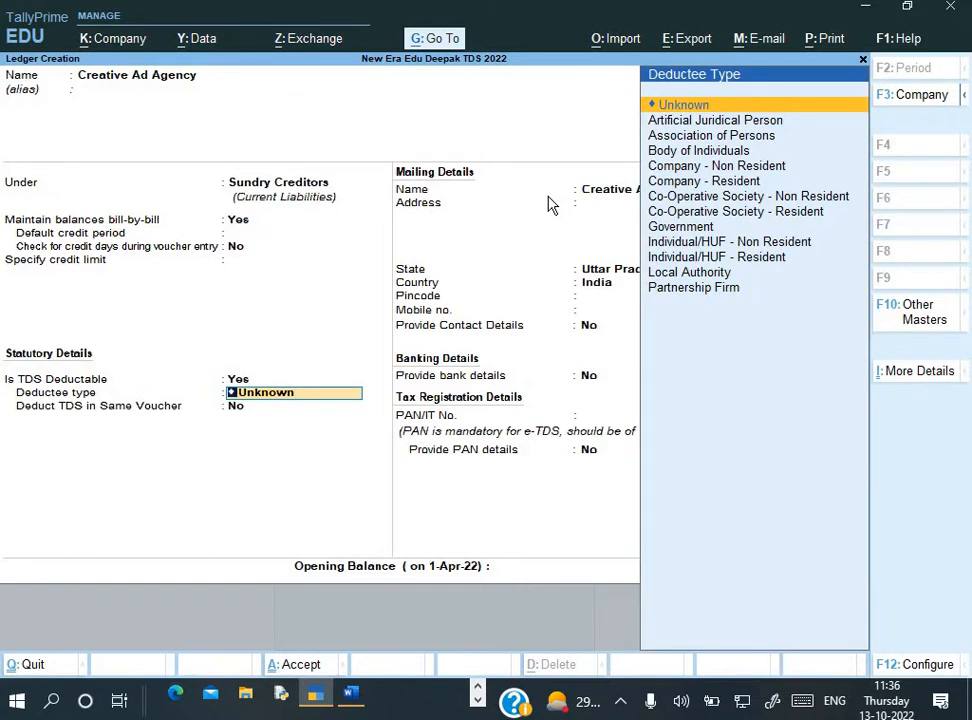
pyautogui.press('Down')
pyautogui.press('Down')
pyautogui.press('Down')
pyautogui.press('Down')
pyautogui.press('Down')
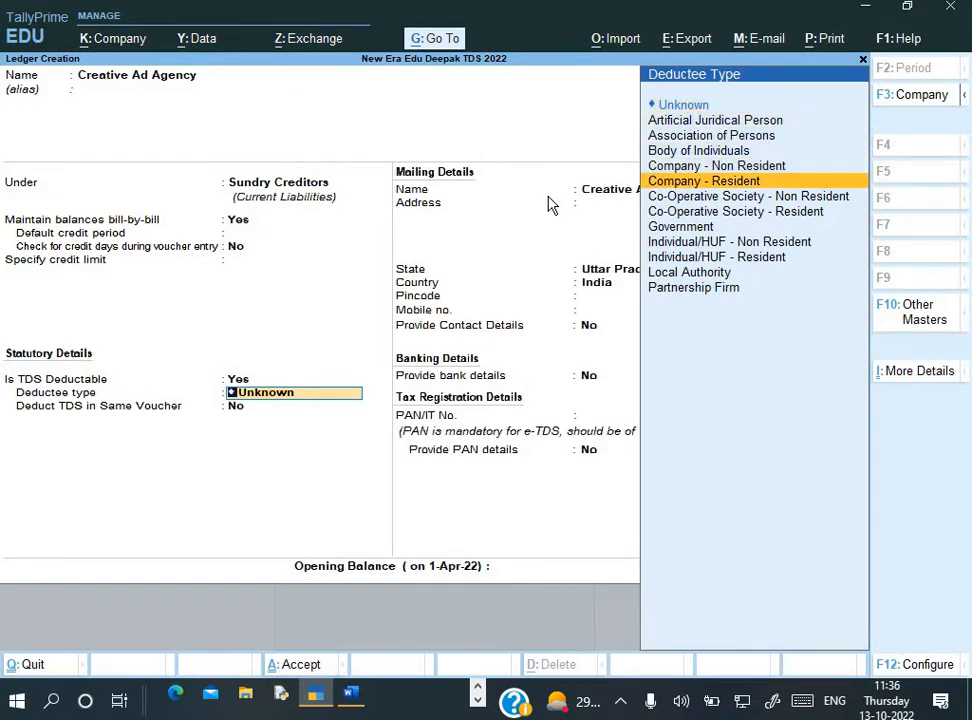
pyautogui.press('Return')
pyautogui.press('Return')
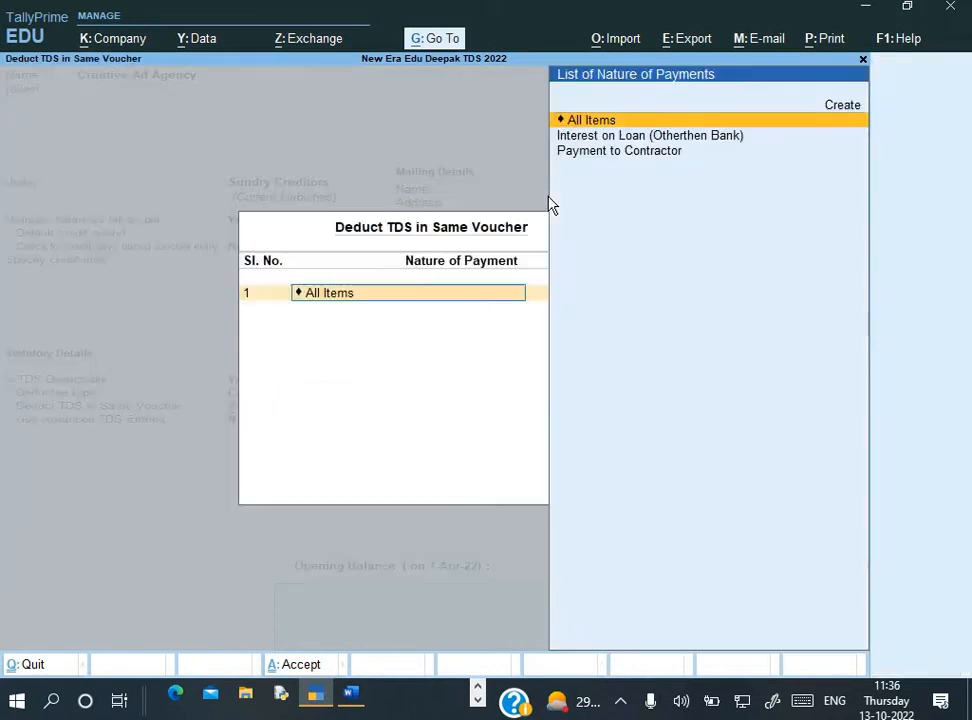
pyautogui.press('Down')
pyautogui.press('Down')
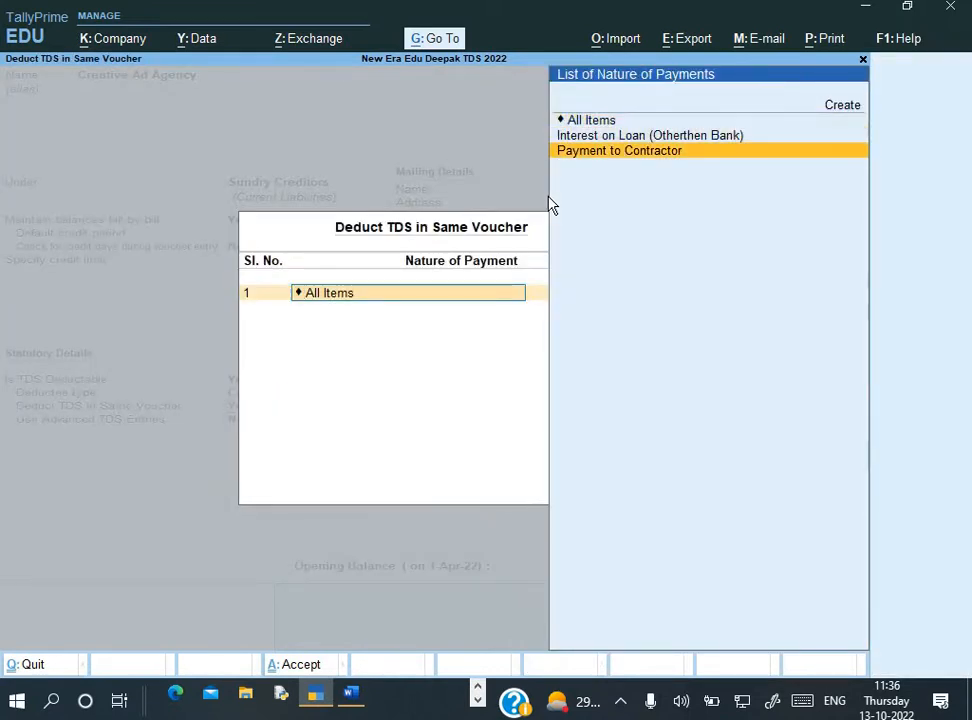
pyautogui.press('Return')
pyautogui.press('Return')
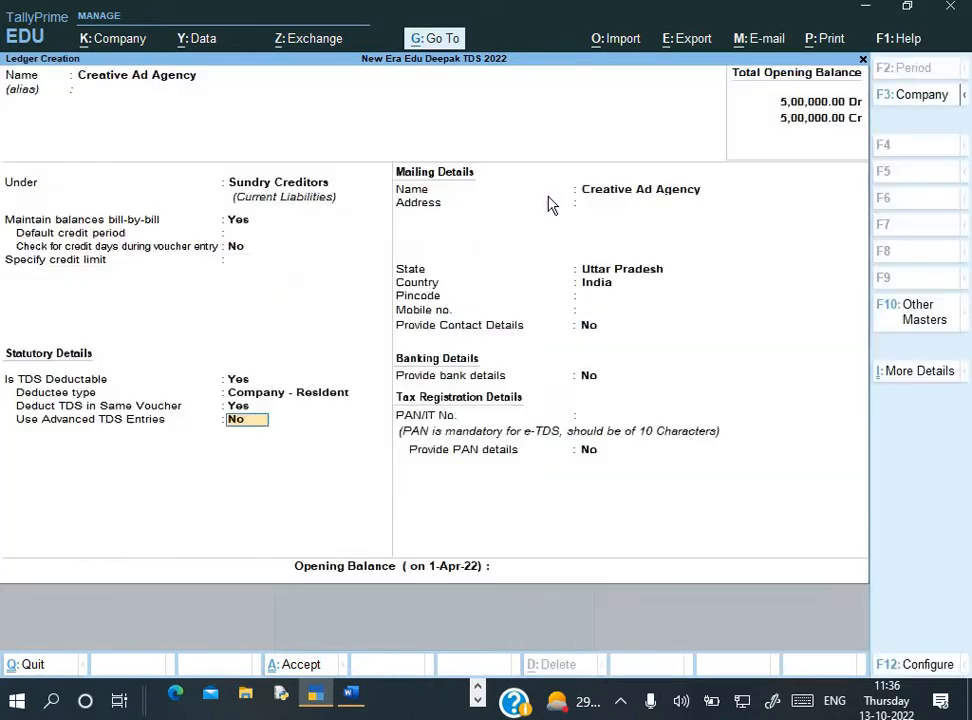
pyautogui.press('Return')
pyautogui.press('Return')
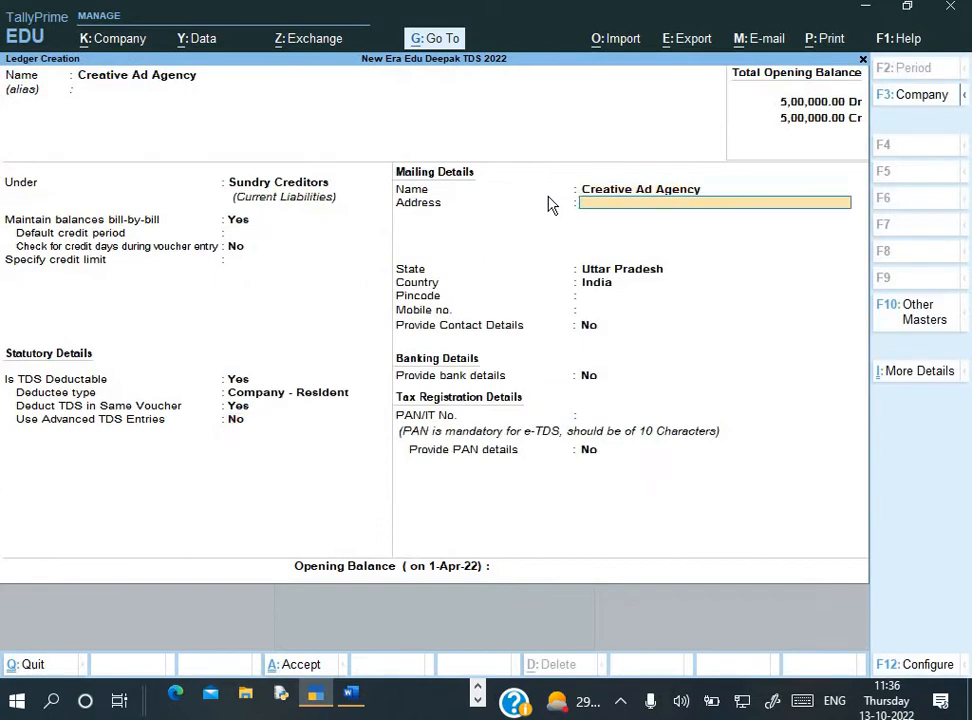
# Enter the agency's street address from the Word receipt into the ledger
pyautogui.hotkey('alt', 'Tab')
pyautogui.scroll(10, 549, 202)
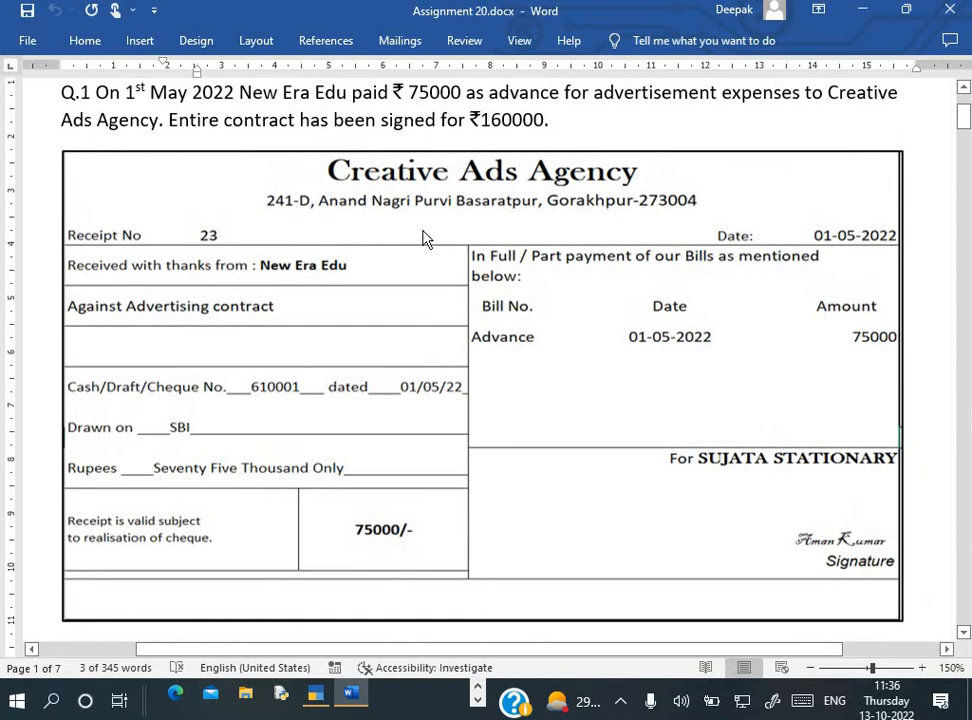
pyautogui.hotkey('alt', 'Tab')
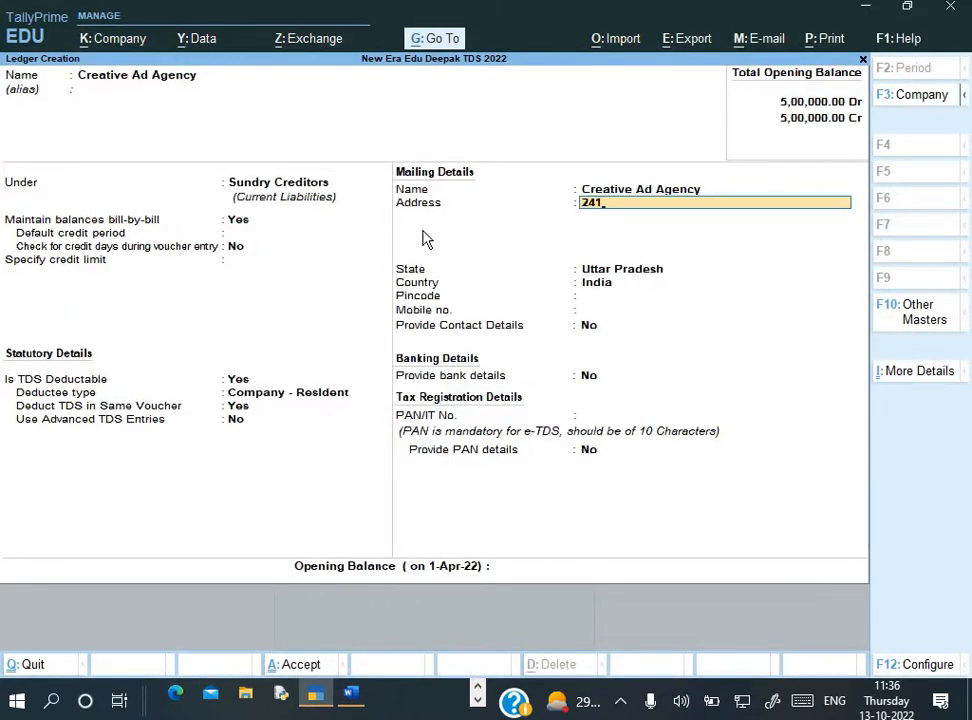
pyautogui.hotkey('alt', 'Tab')
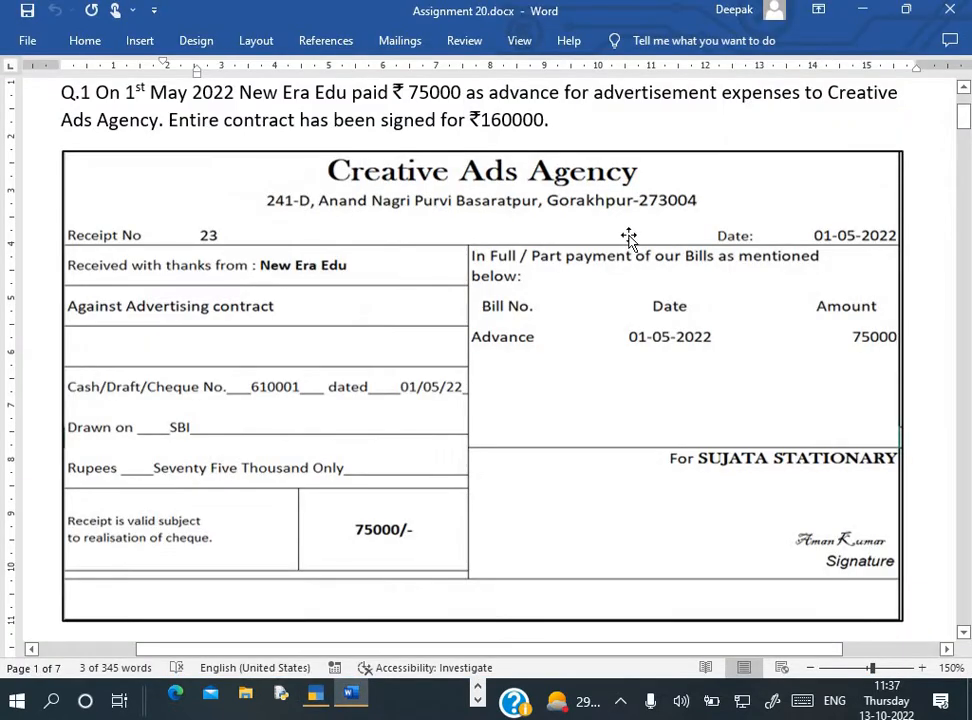
pyautogui.press('alt')
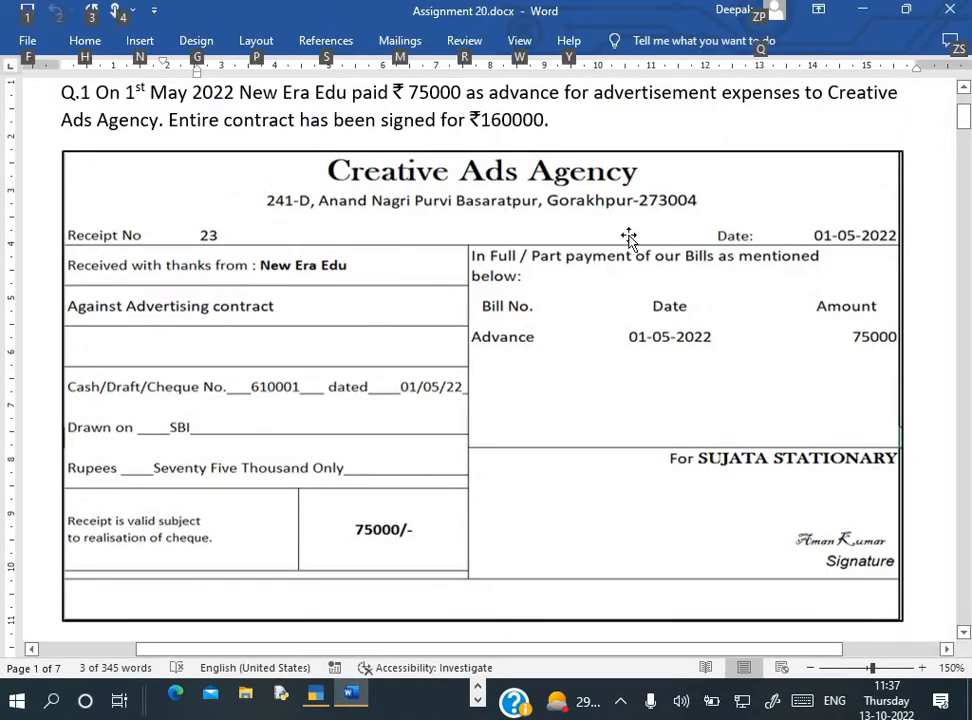
pyautogui.hotkey('alt', 'Tab')
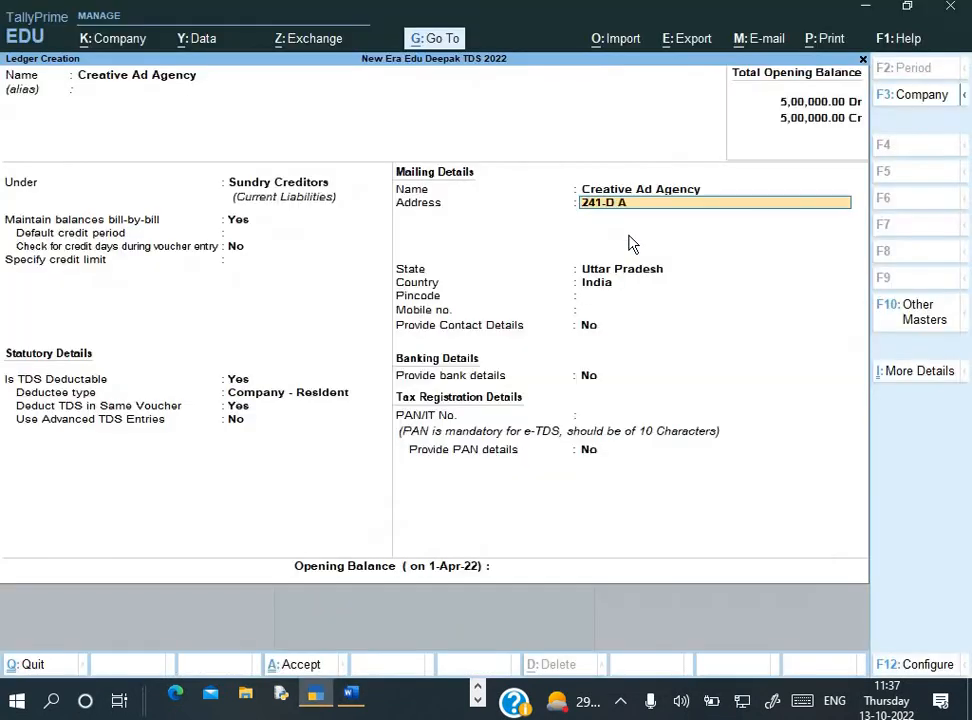
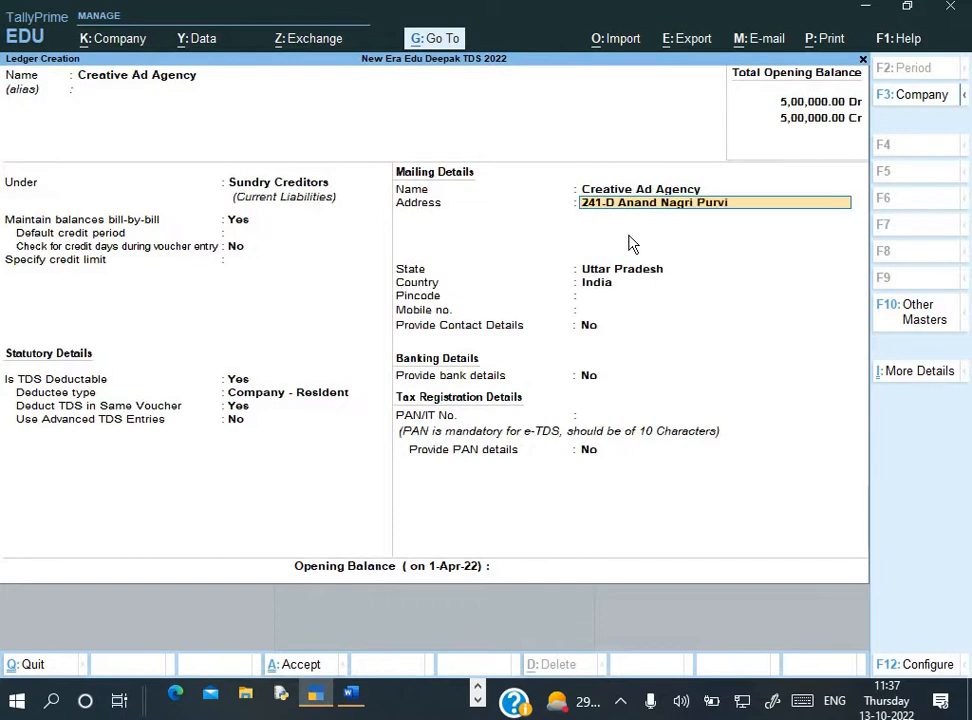
# Add the city and PIN line as the last address line
pyautogui.hotkey('alt', 'Tab')
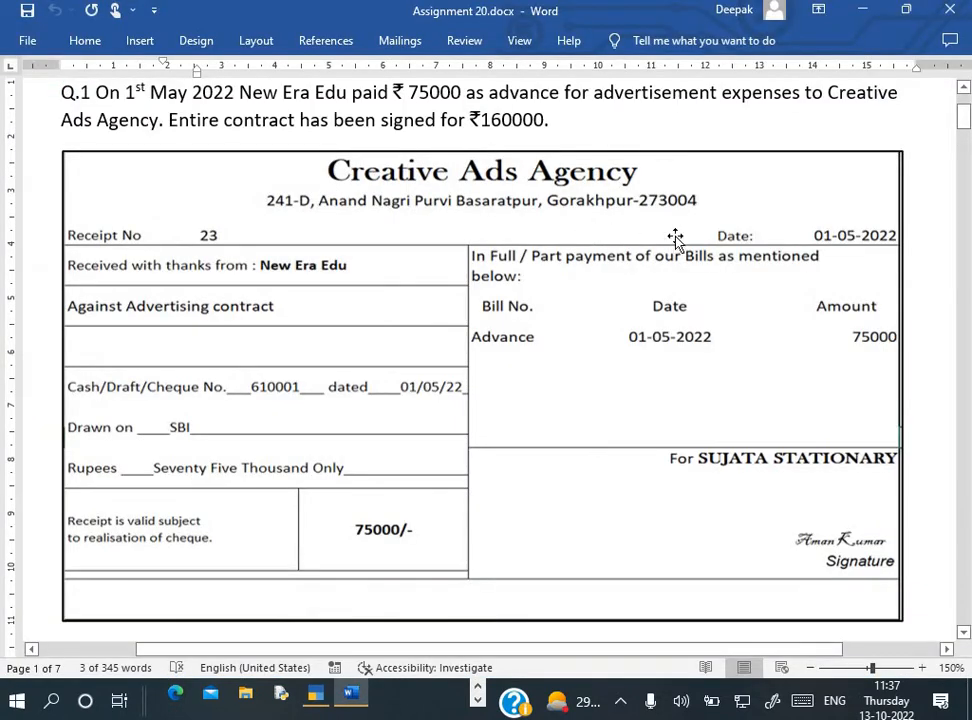
pyautogui.hotkey('alt', 'Tab')
pyautogui.press('Return')
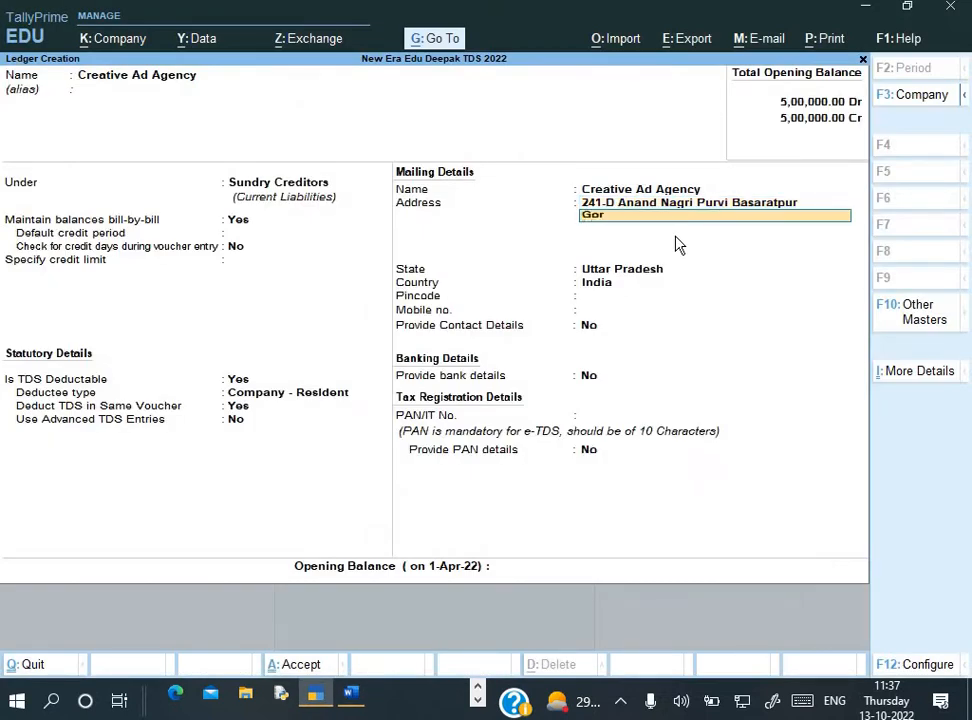
pyautogui.press('Return')
pyautogui.press('Return')
pyautogui.press('Return')
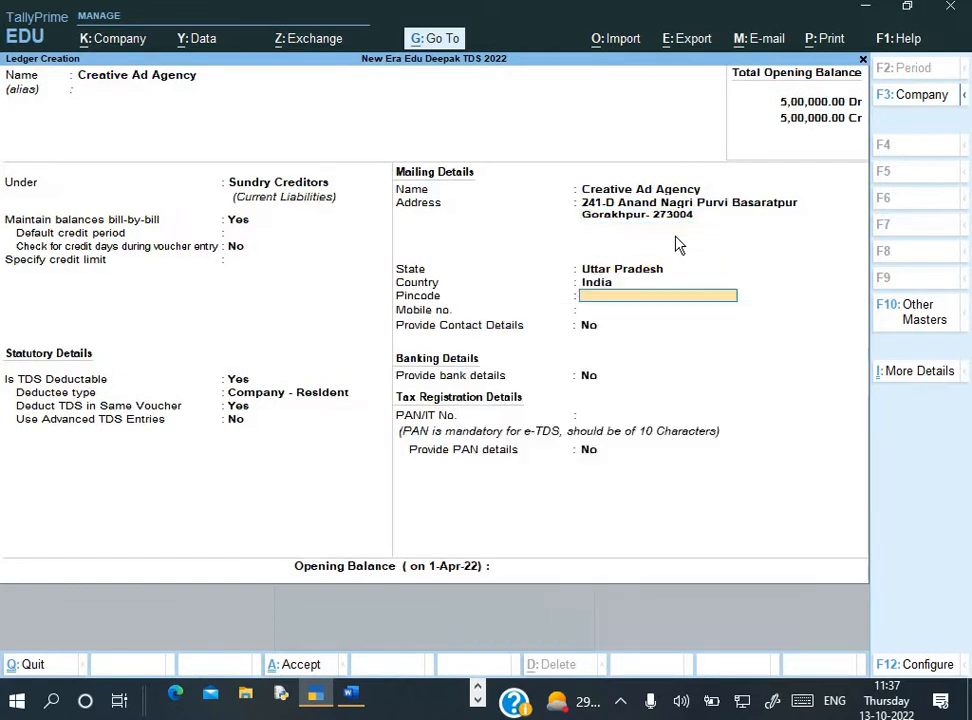
# Set the pincode to 273004 and move on to the PAN field
pyautogui.hotkey('alt', 'Tab')
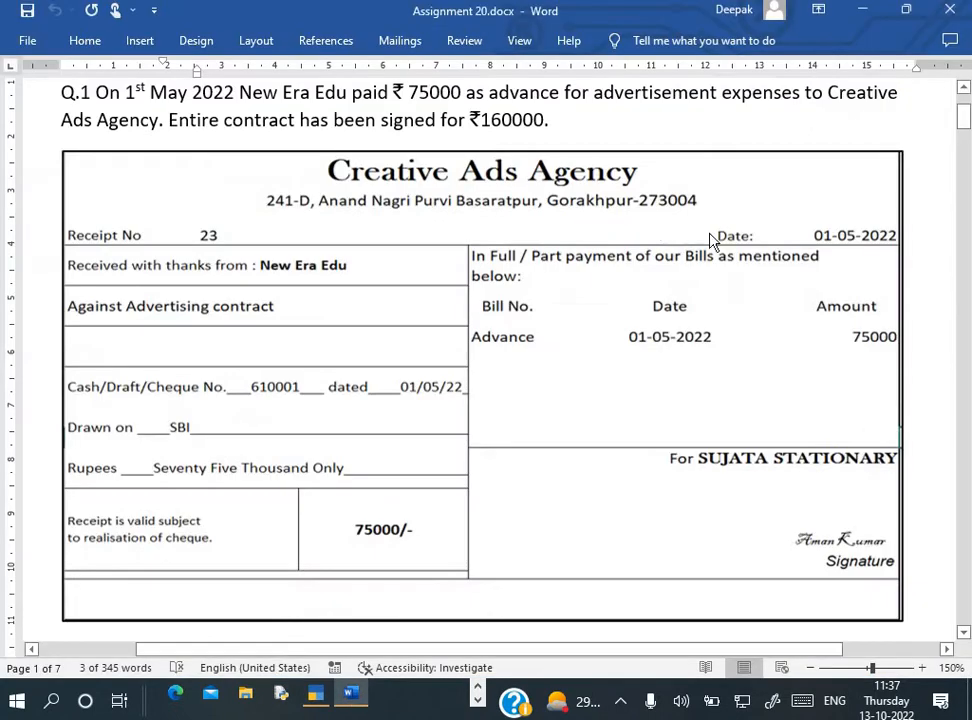
pyautogui.hotkey('alt', 'Tab')
pyautogui.write('27')
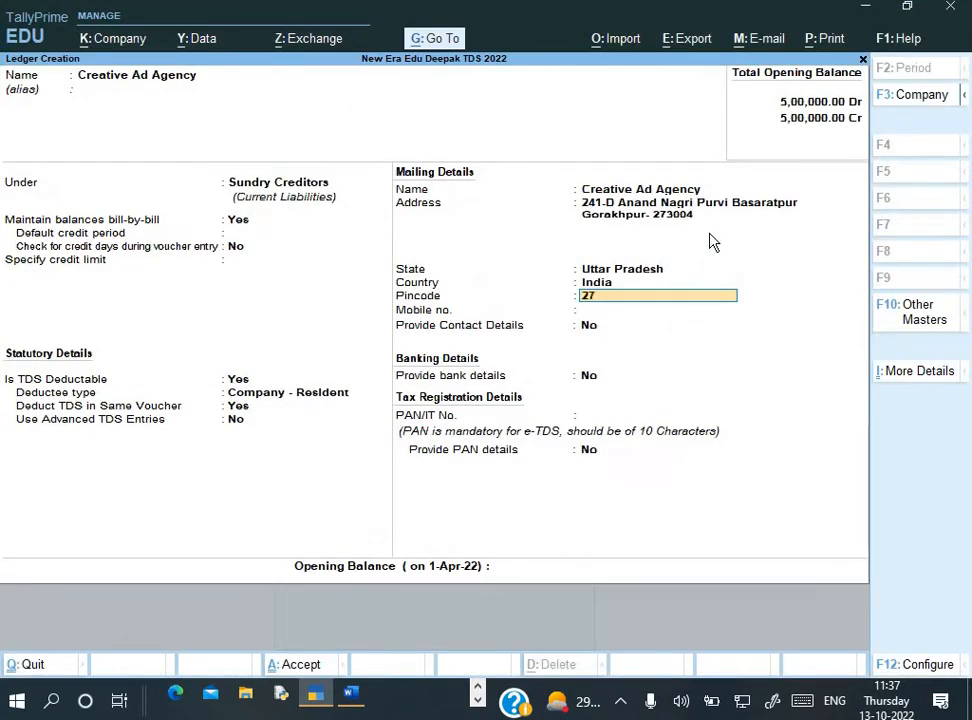
pyautogui.write('3004')
pyautogui.press('Return')
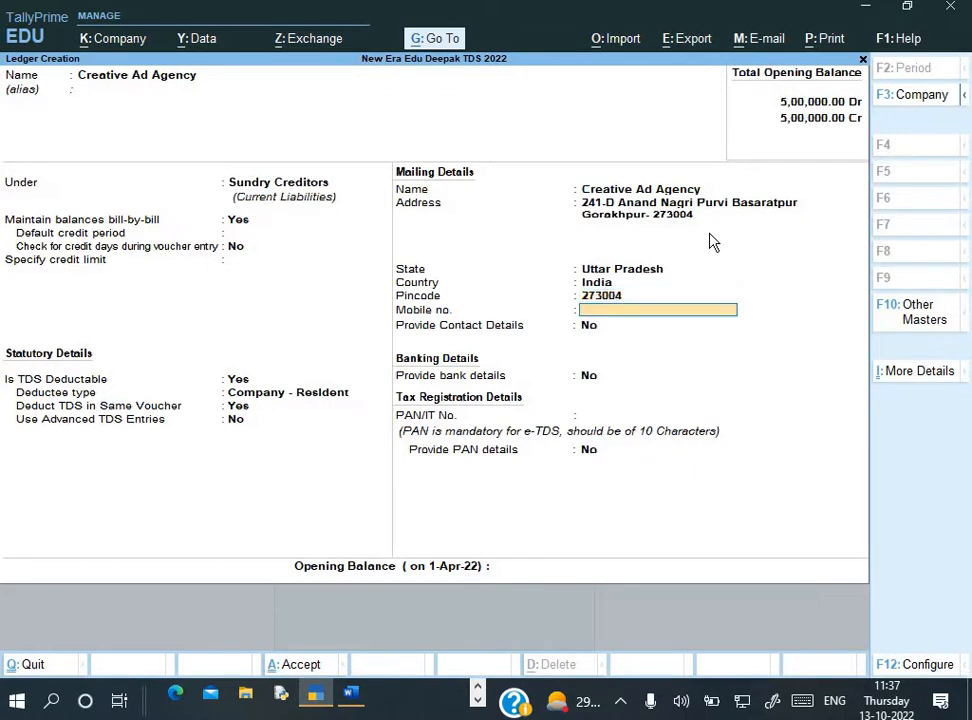
pyautogui.press('Return')
pyautogui.press('Return')
pyautogui.press('Return')
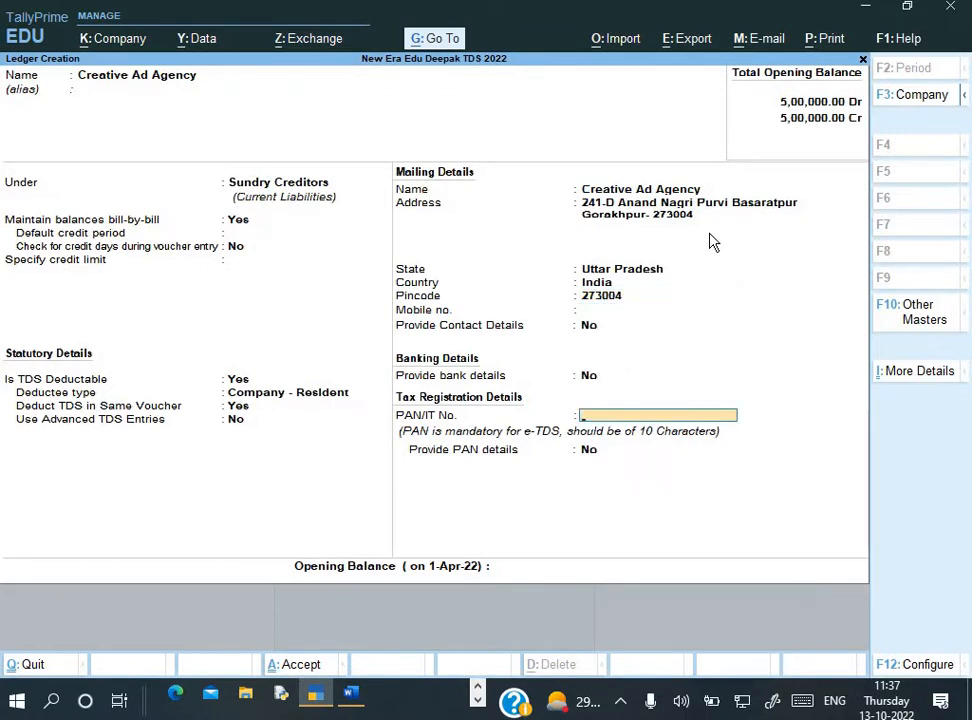
pyautogui.hotkey('alt', 'Tab')
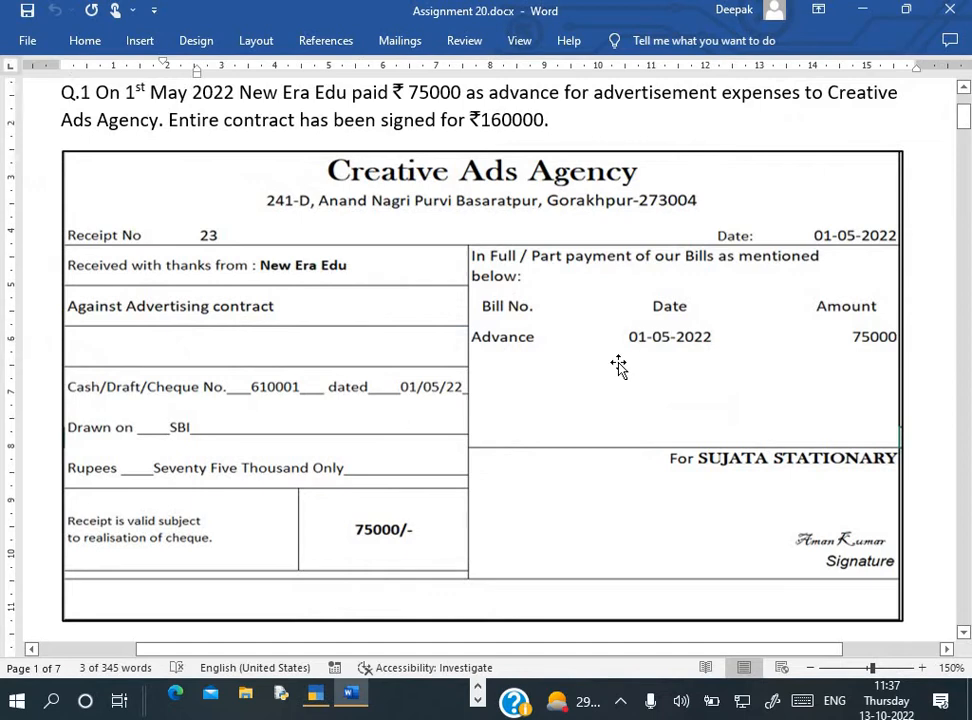
# Check the party ledger screenshot marked NO PAN DATA, then leave the ledger's PAN blank
pyautogui.scroll(-5, 619, 366)
pyautogui.scroll(-10, 619, 366)
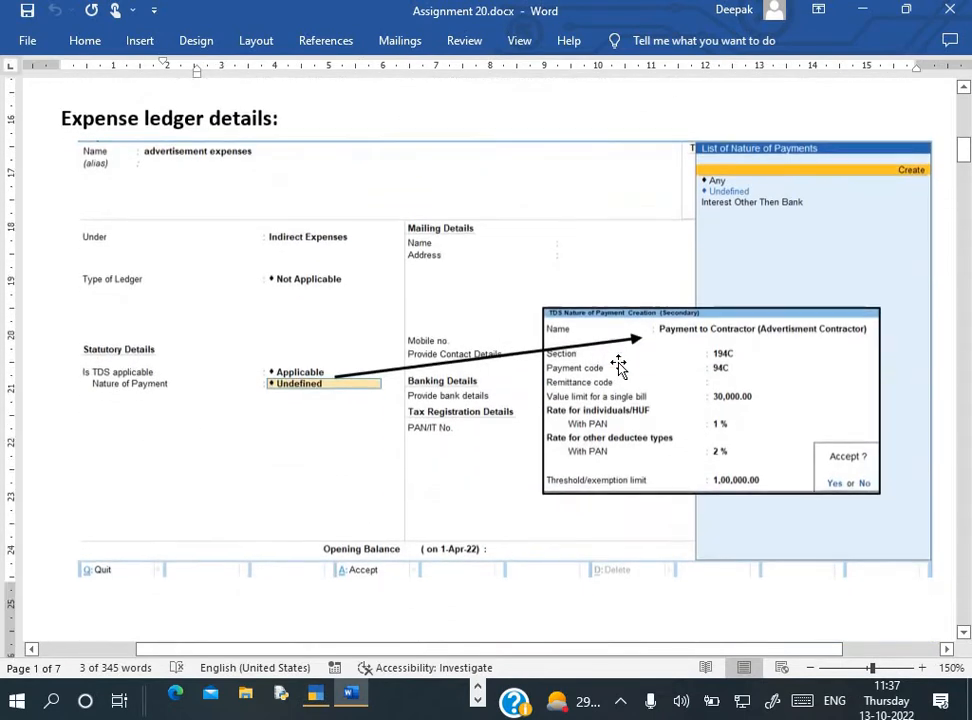
pyautogui.scroll(-10, 618, 362)
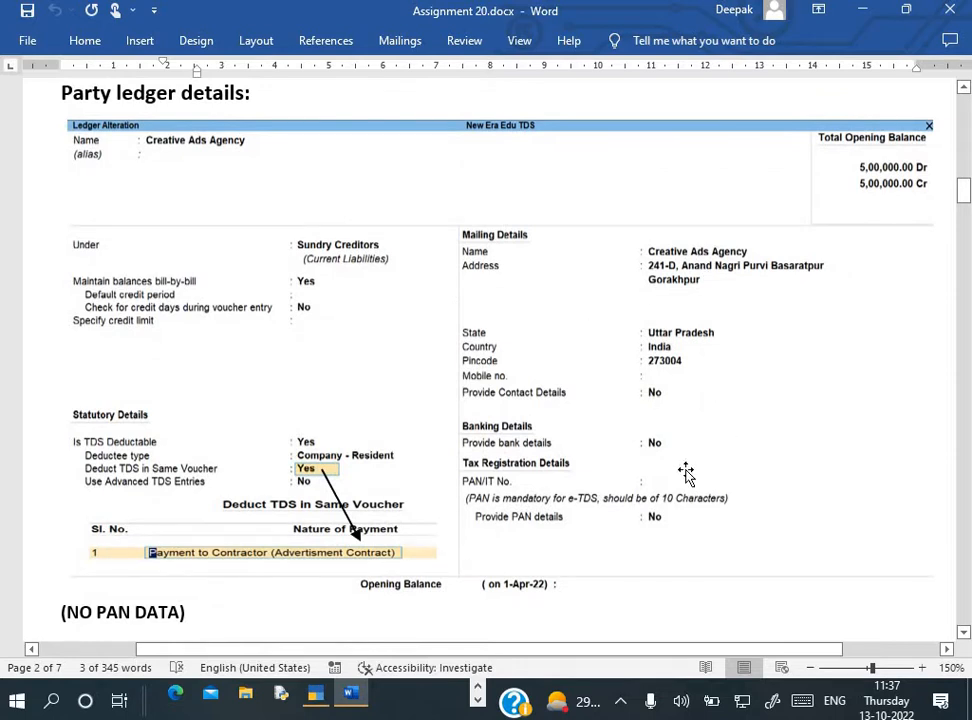
pyautogui.scroll(-3, 687, 470)
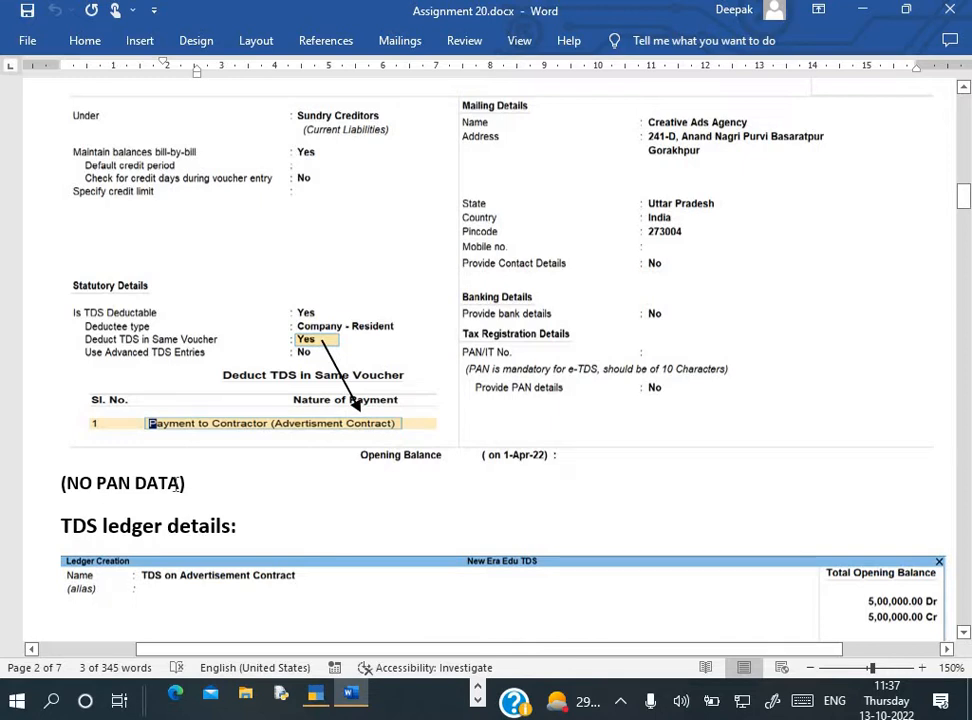
pyautogui.scroll(3, 237, 463)
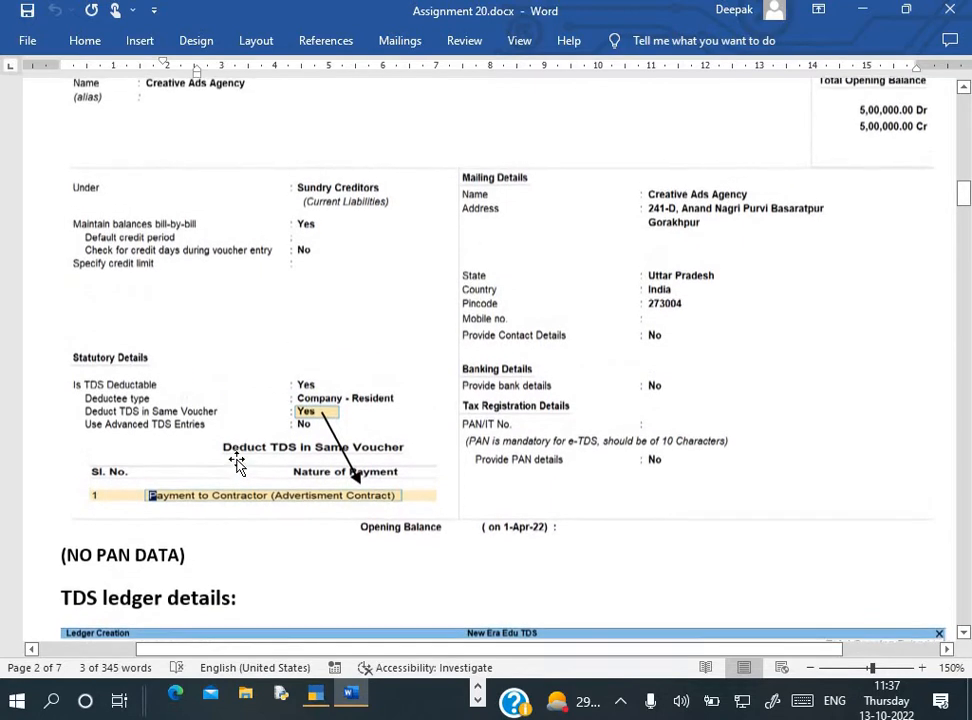
pyautogui.scroll(1, 237, 463)
pyautogui.scroll(-2, 238, 462)
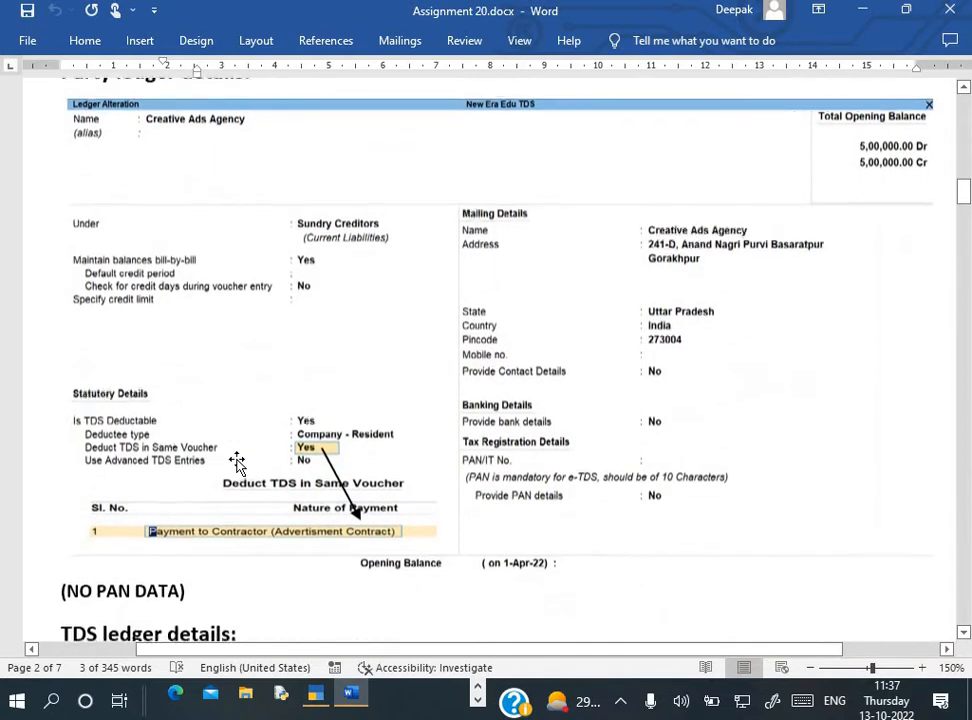
pyautogui.hotkey('alt', 'Tab')
pyautogui.press('Return')
pyautogui.press('Return')
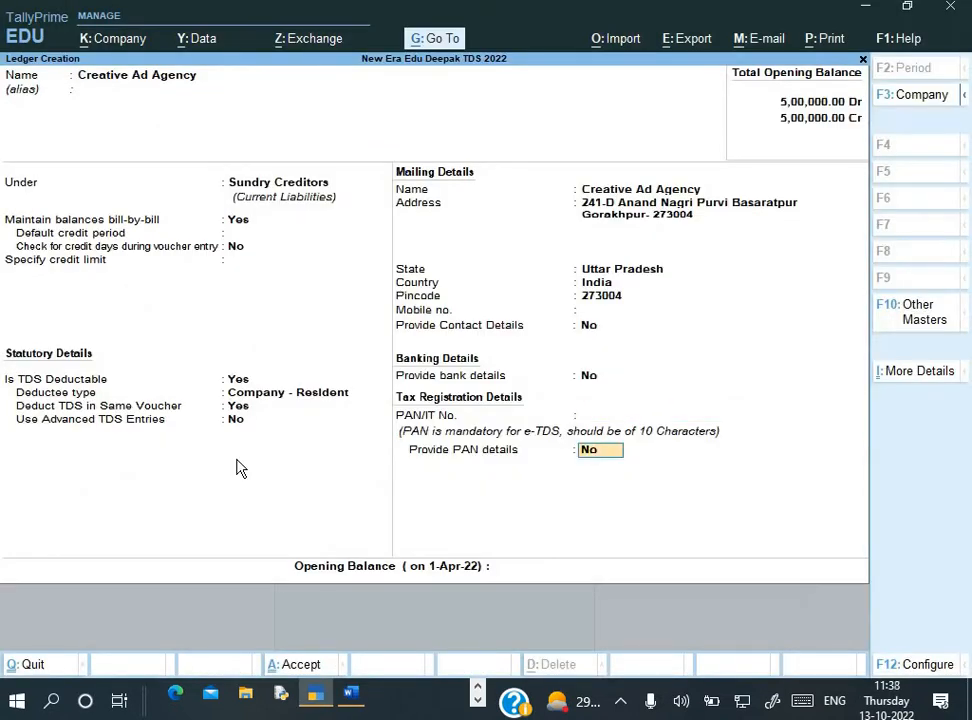
# Save the Creative Ad Agency ledger and scroll back to Word's ledger list
pyautogui.press('Return')
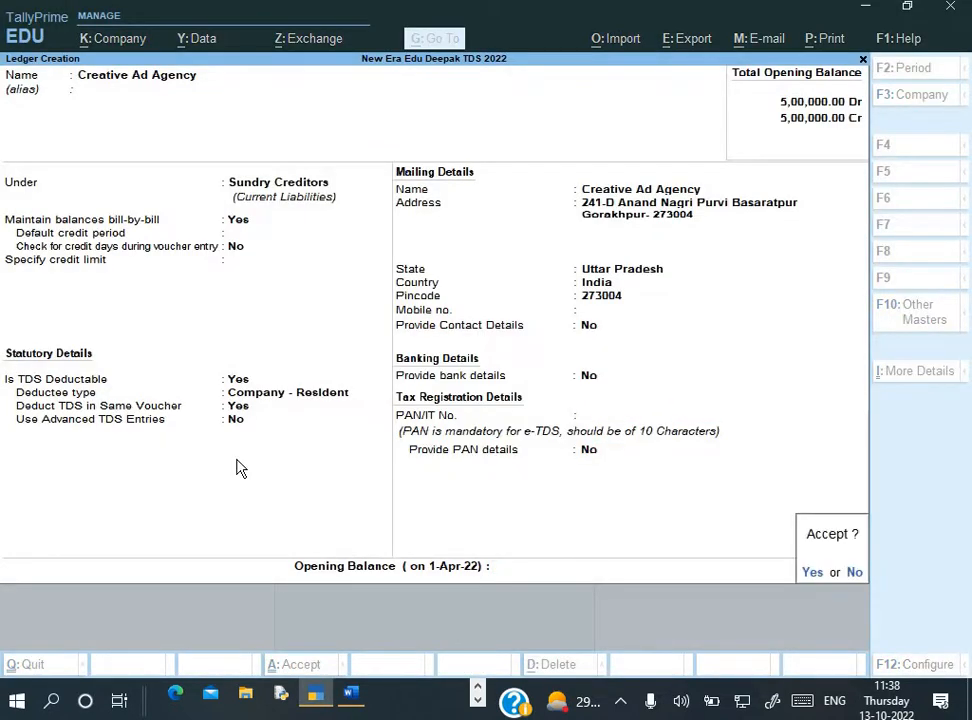
pyautogui.press('Return')
pyautogui.hotkey('alt', 'Tab')
pyautogui.scroll(15, 237, 463)
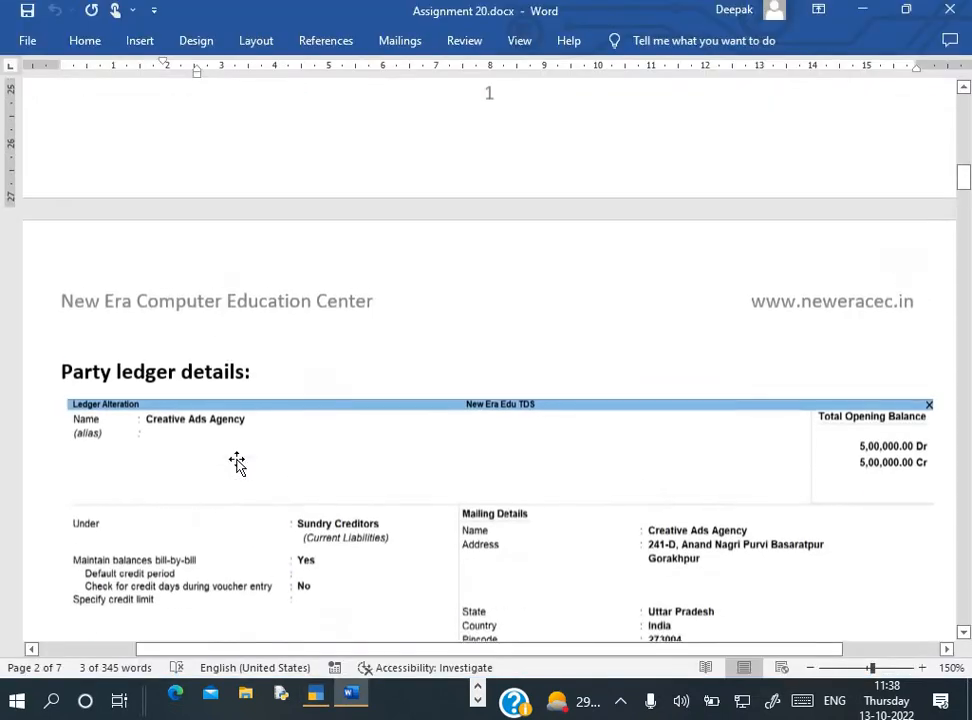
pyautogui.scroll(1, 238, 460)
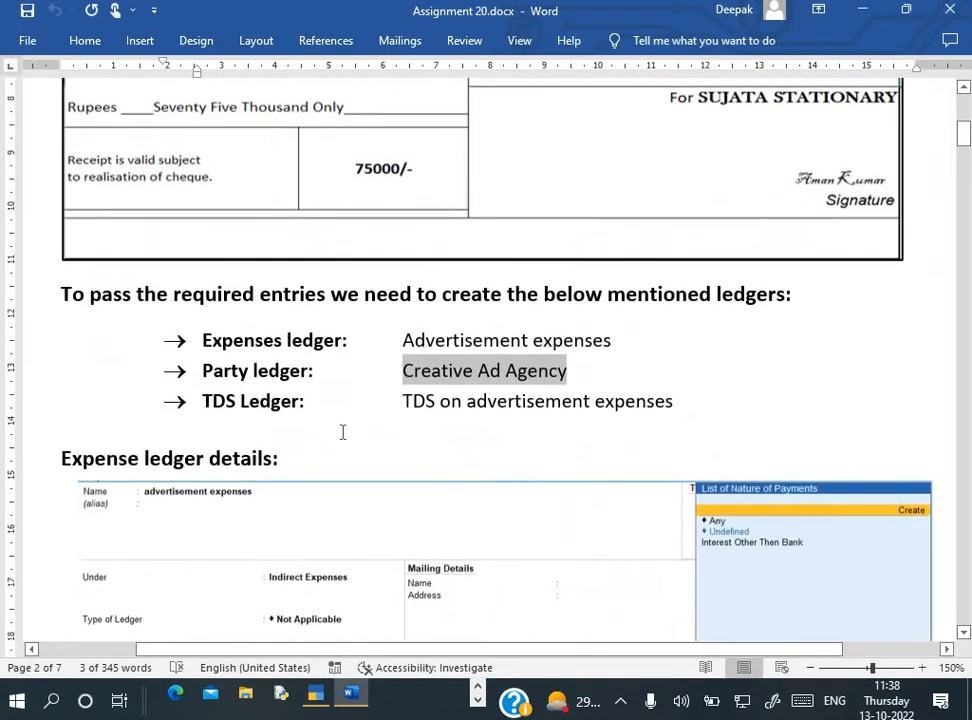
pyautogui.press('alt')
pyautogui.press('alt')
# Name a new ledger 'TDS on advertisement expenses', copied from the Word document
pyautogui.moveTo(403, 401); pyautogui.dragTo(668, 400)
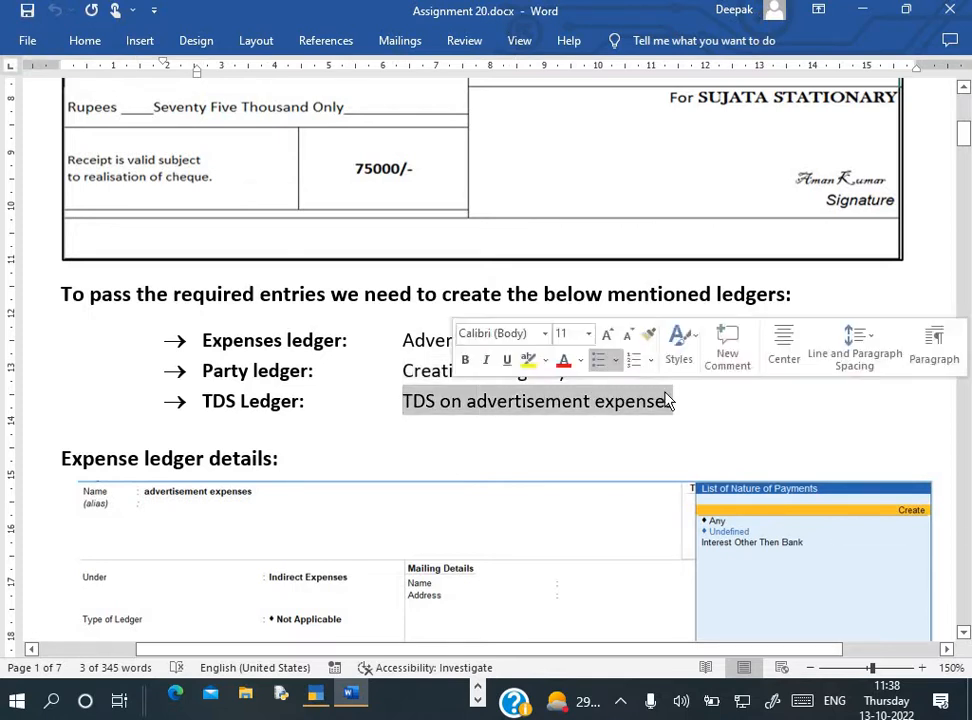
pyautogui.hotkey('ctrl', 'c')
pyautogui.hotkey('alt', 'Tab')
pyautogui.hotkey('ctrl', 'v')
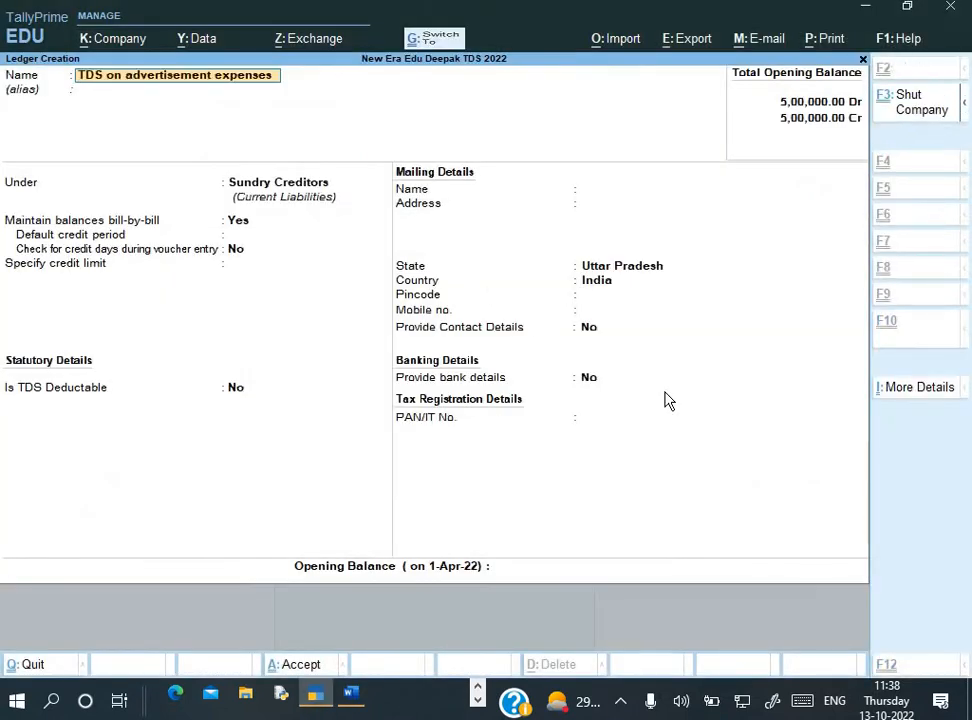
pyautogui.press('Return')
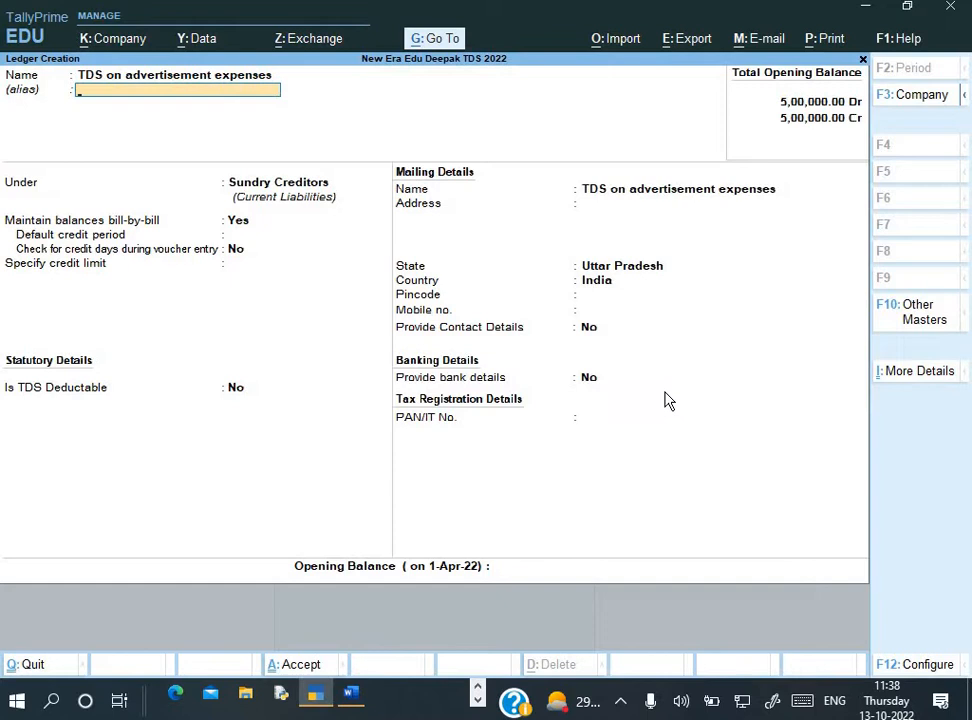
pyautogui.press('Return')
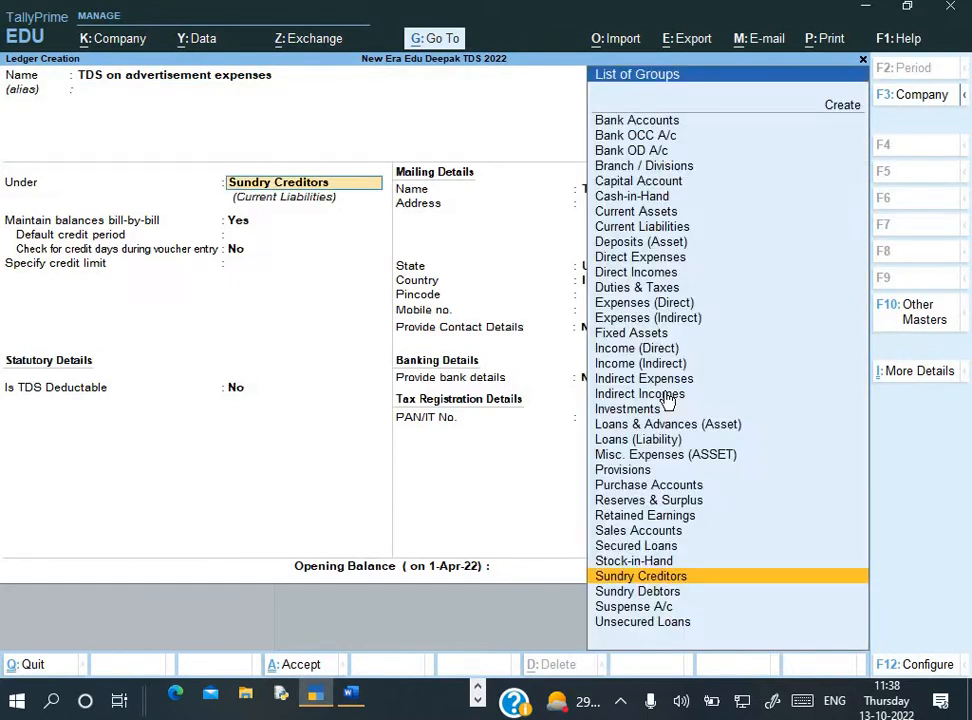
# Put it under Duties & Taxes as TDS for Payment to Contractor and save
pyautogui.write('Du')
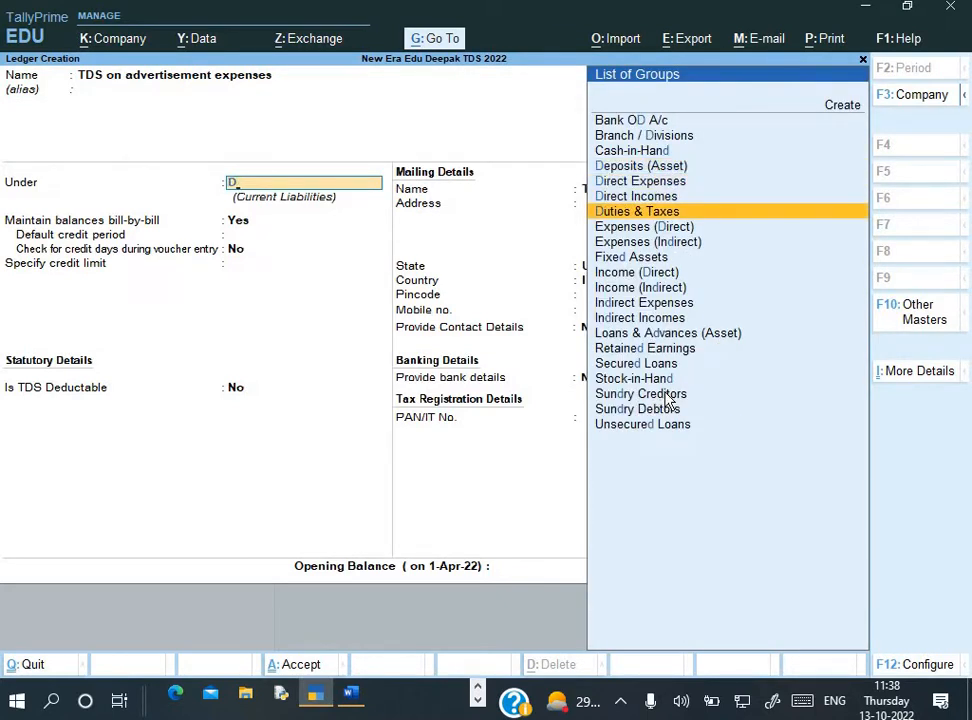
pyautogui.press('Return')
pyautogui.press('Down')
pyautogui.press('Return')
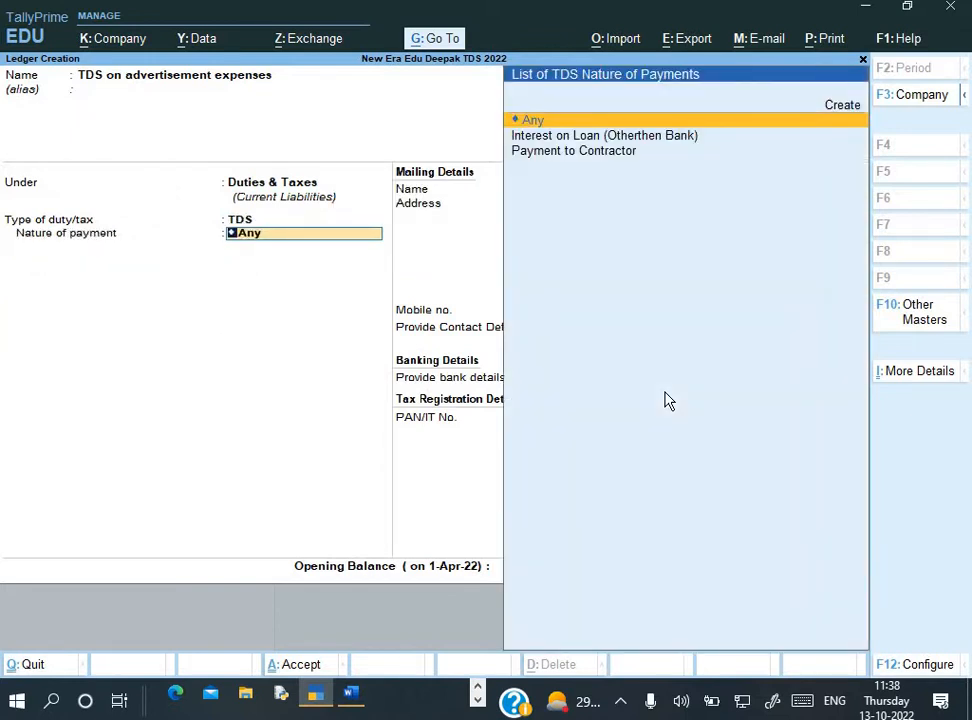
pyautogui.press('Down')
pyautogui.press('Down')
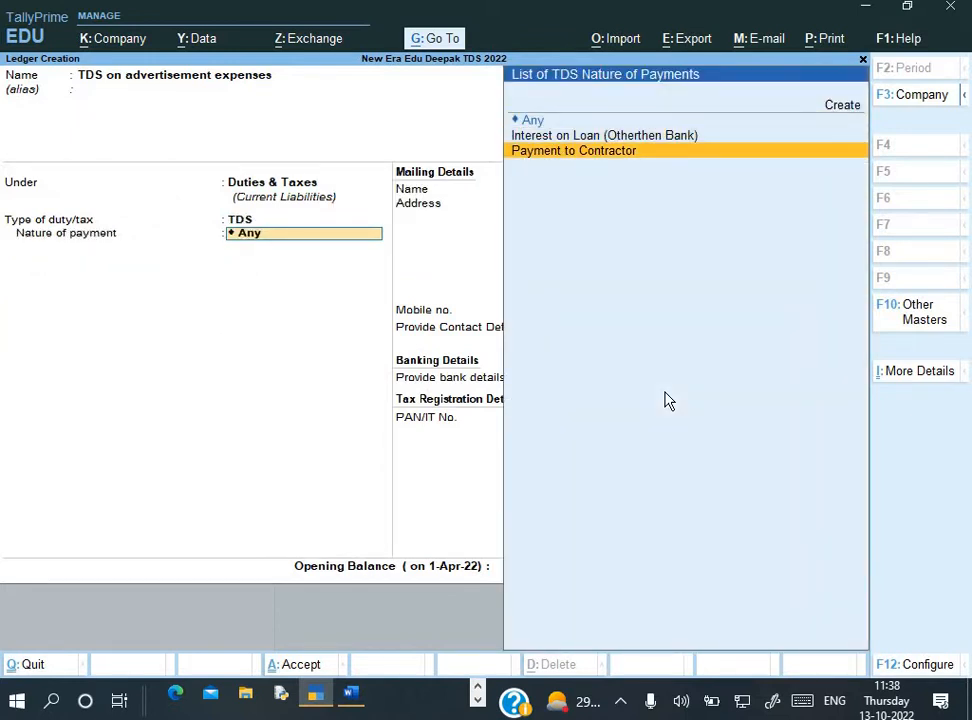
pyautogui.press('Return')
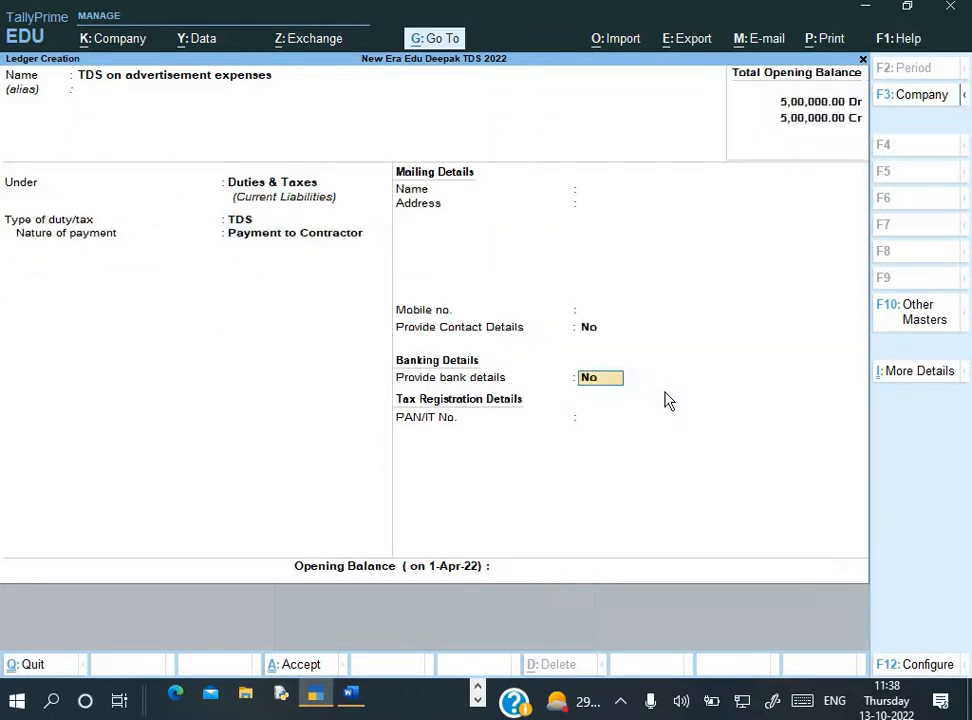
pyautogui.press('Return')
pyautogui.press('Return')
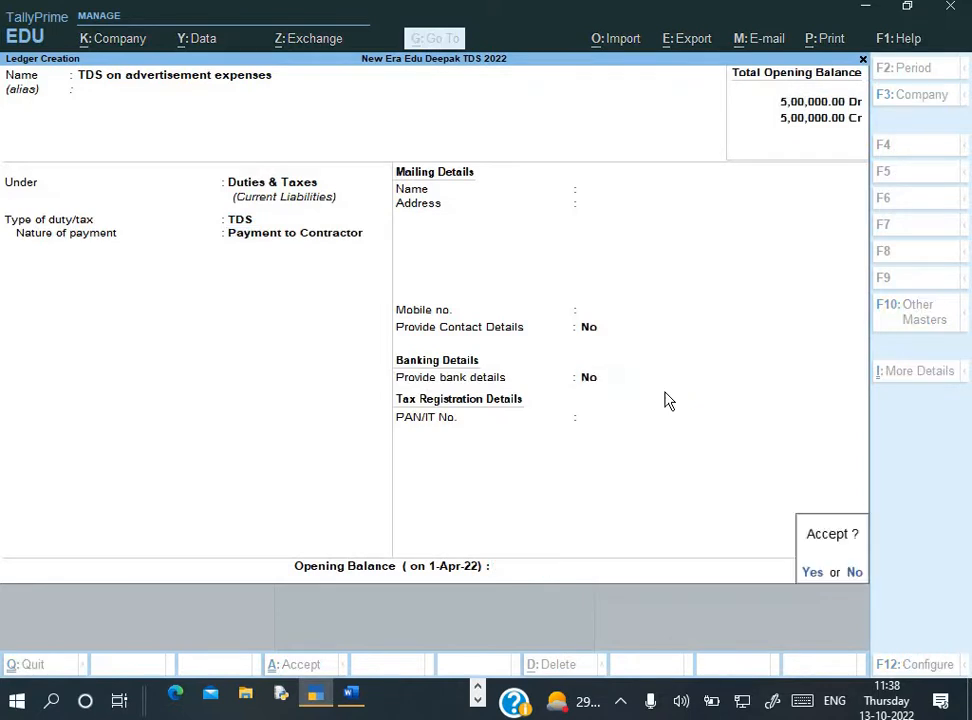
pyautogui.press('Return')
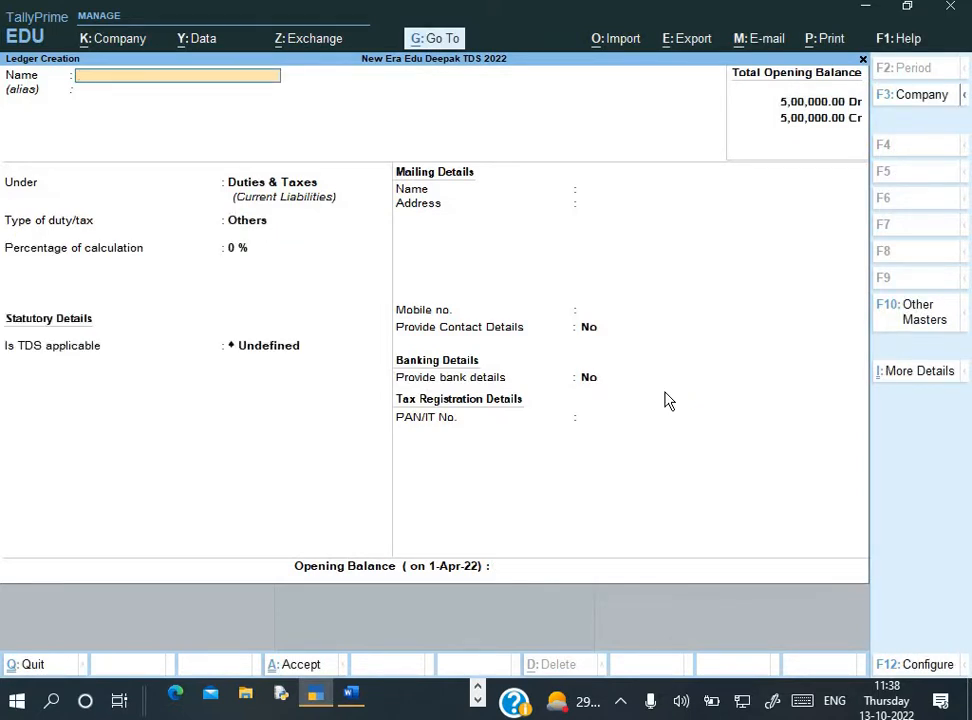
pyautogui.press('Escape')
pyautogui.press('Escape')
pyautogui.press('Escape')
pyautogui.press('Escape')
# Start a new Payment voucher dated 1-May-22 after checking the receipt in the assignment
pyautogui.press('Down')
pyautogui.press('Down')
pyautogui.press('Down')
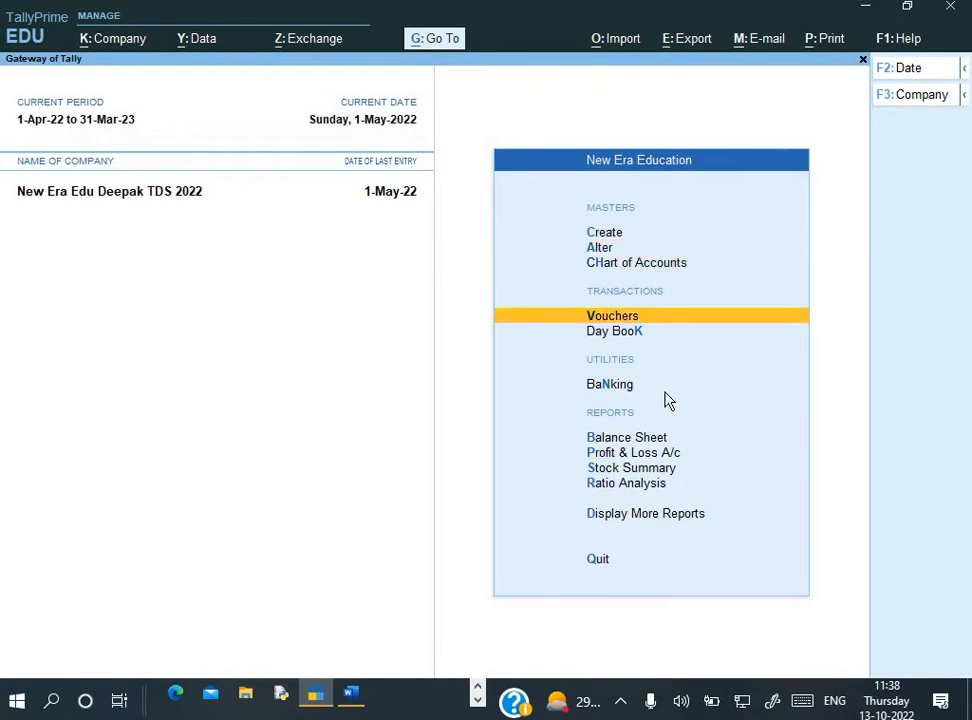
pyautogui.press('Return')
pyautogui.hotkey('alt', 'Tab')
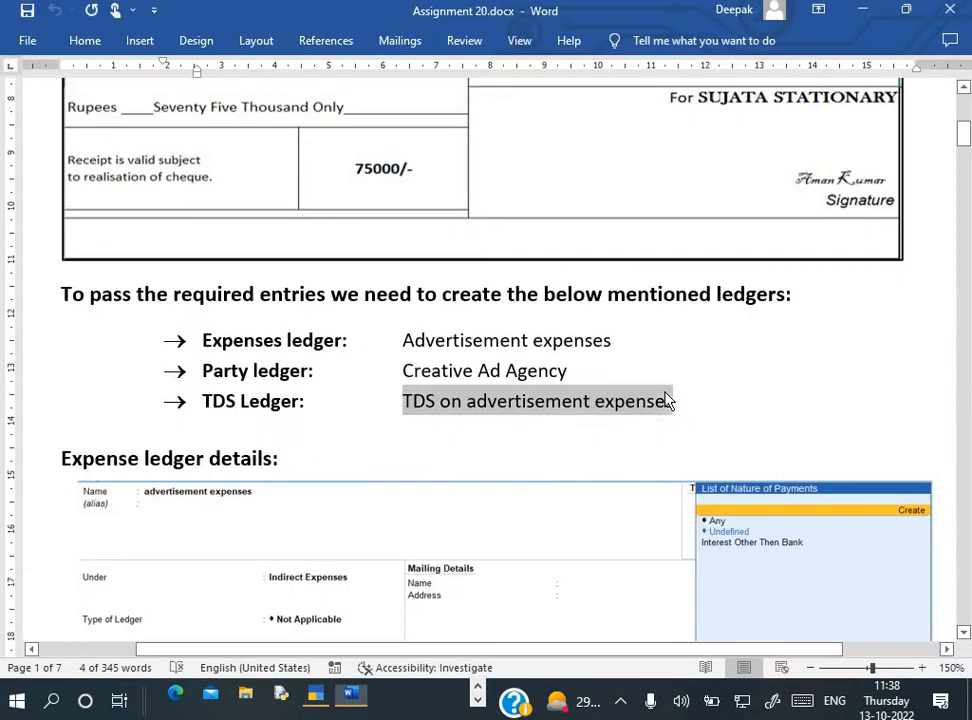
pyautogui.scroll(5, 650, 361)
pyautogui.scroll(1, 650, 361)
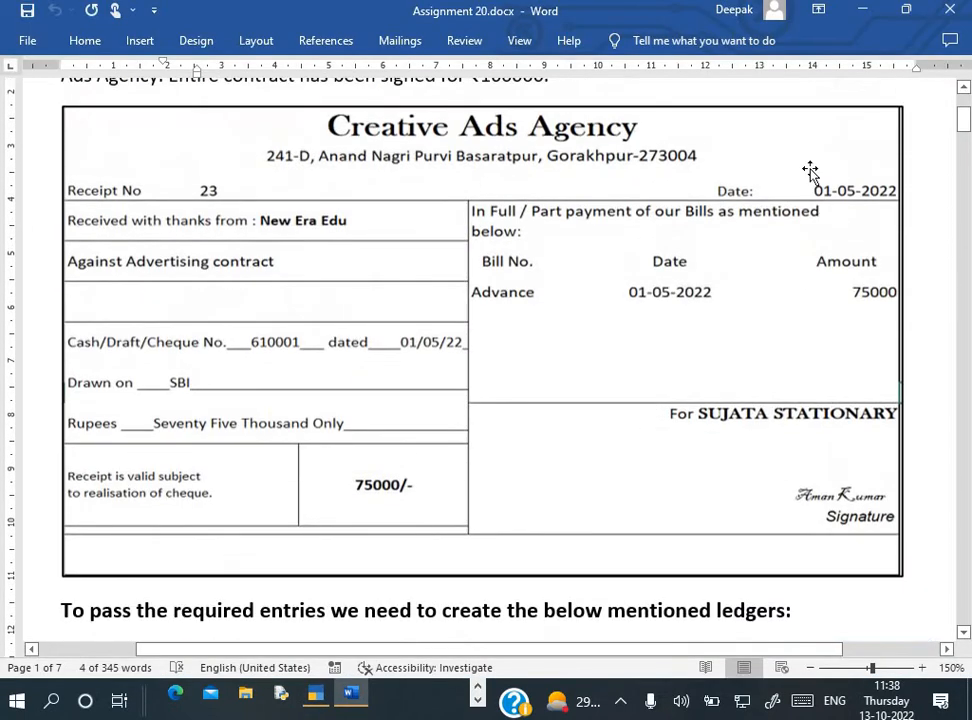
pyautogui.hotkey('alt', 'Tab')
pyautogui.press('F2')
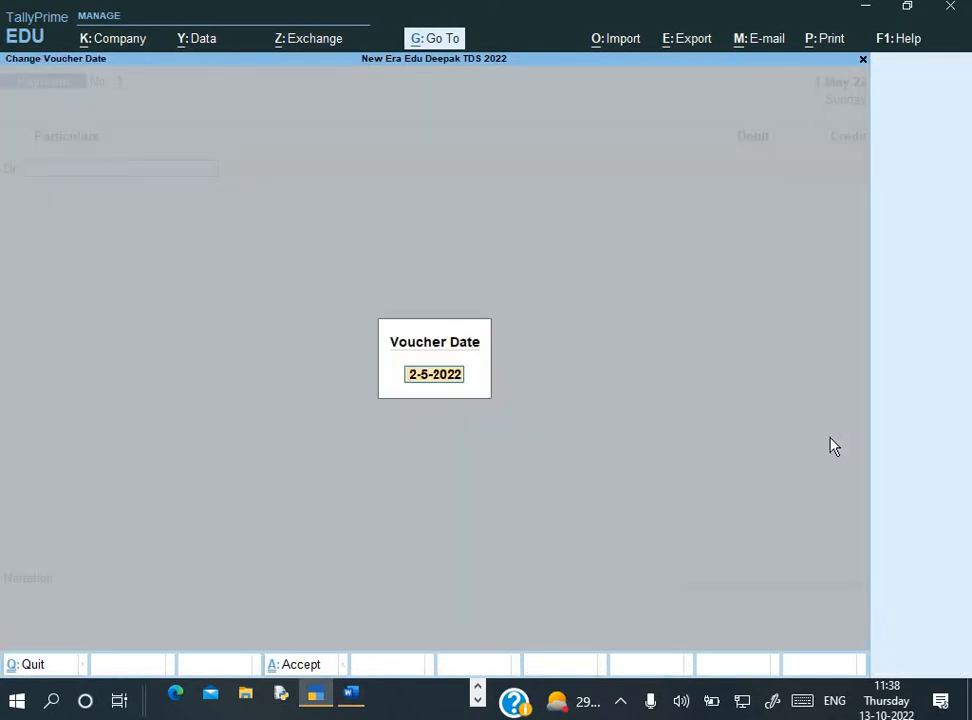
pyautogui.write('1-')
pyautogui.press('Return')
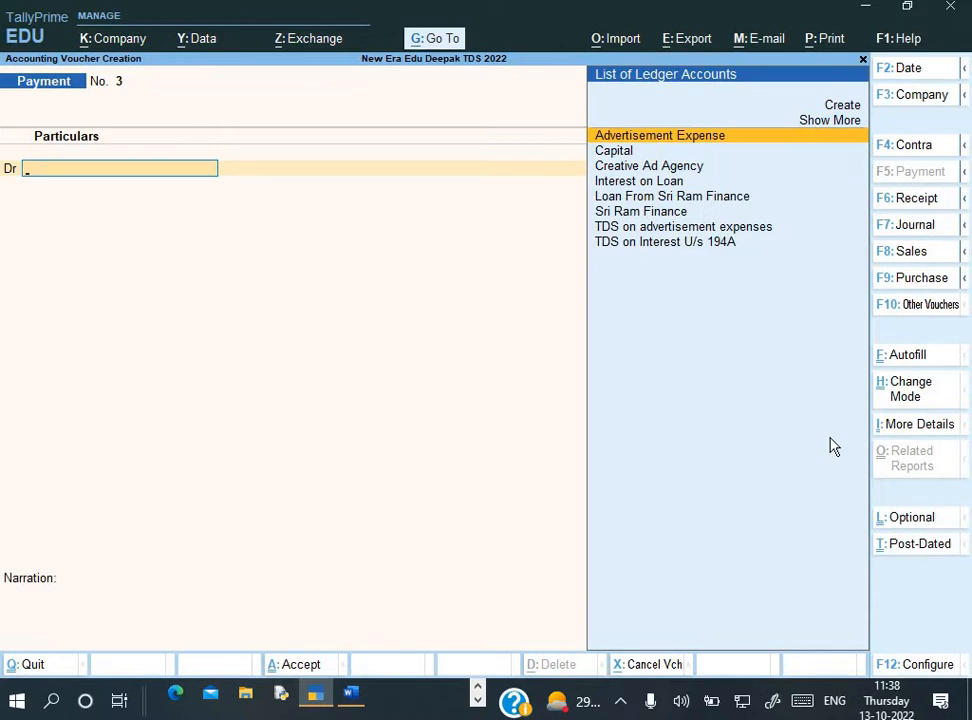
# Switch the voucher to single-entry mode with SBI as the paying account
pyautogui.hotkey('ctrl', 'h')
pyautogui.press('Down')
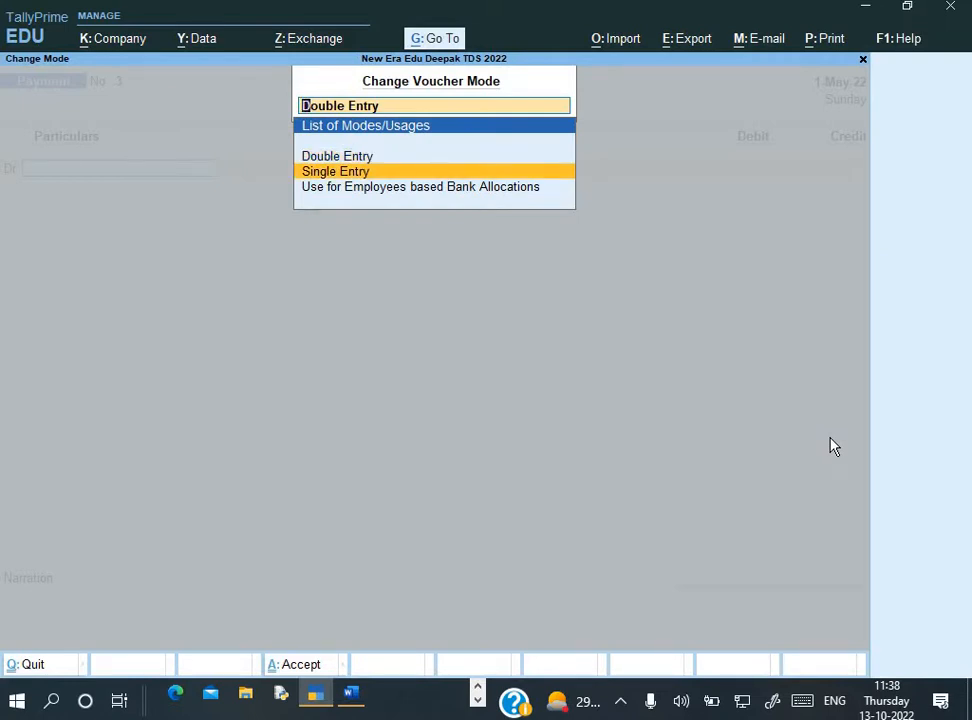
pyautogui.press('Return')
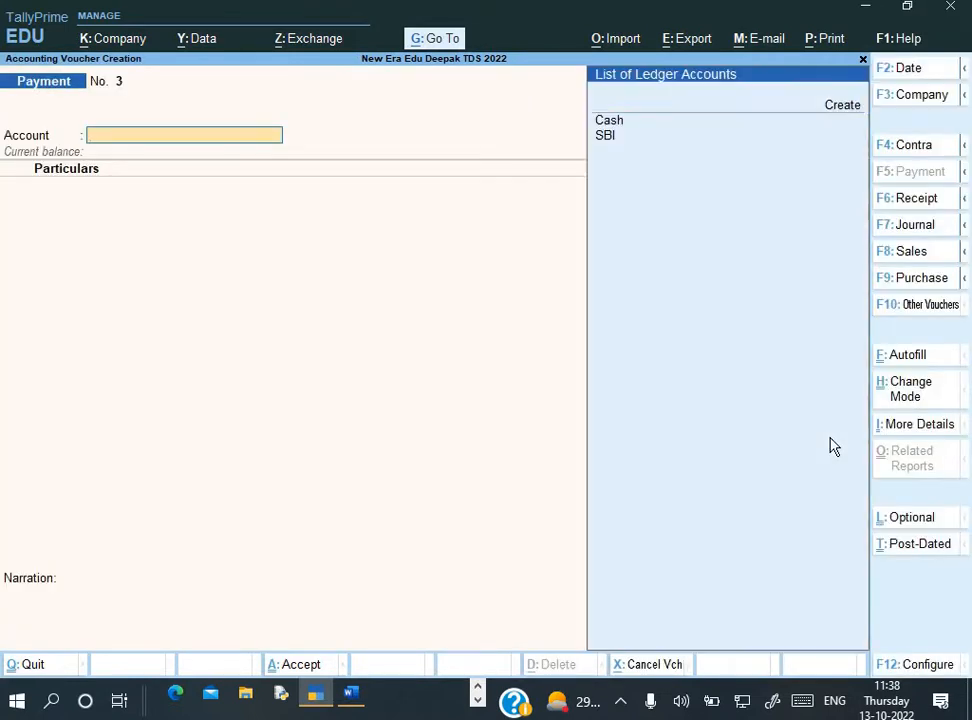
pyautogui.press('Down')
pyautogui.press('Return')
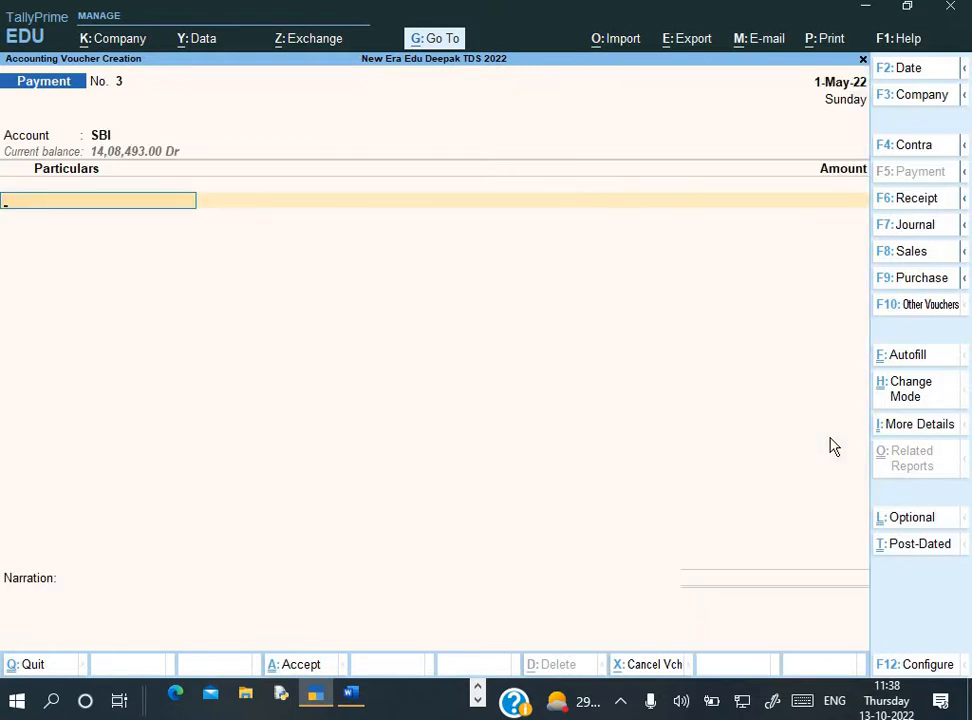
# Debit Creative Ad Agency with 75,000 to reach its bill-wise details
pyautogui.press('Down')
pyautogui.press('Down')
pyautogui.press('Down')
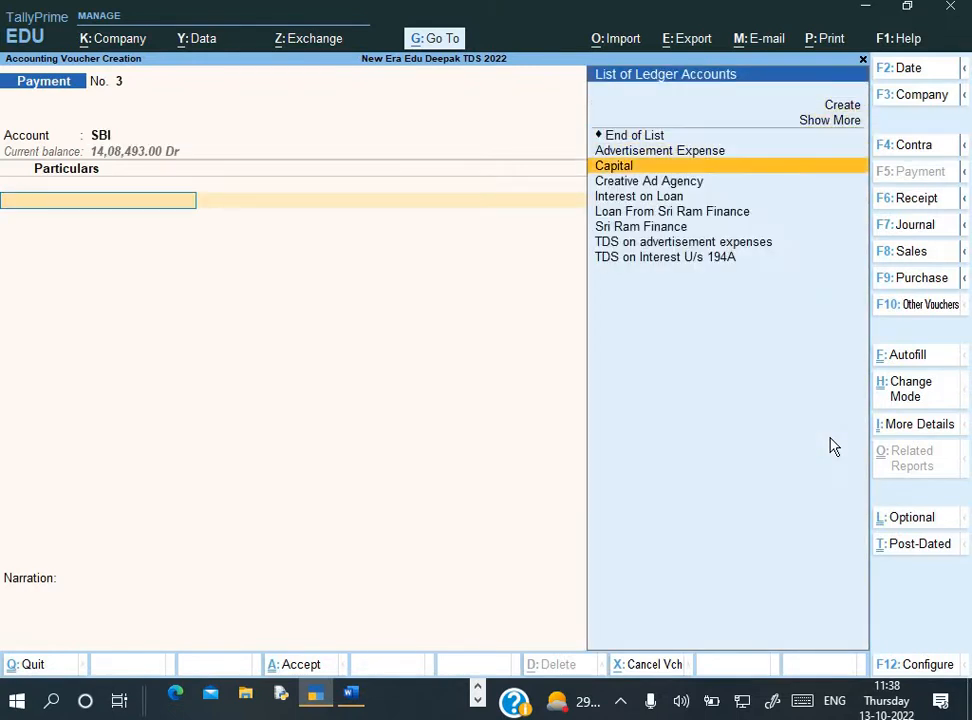
pyautogui.press('Return')
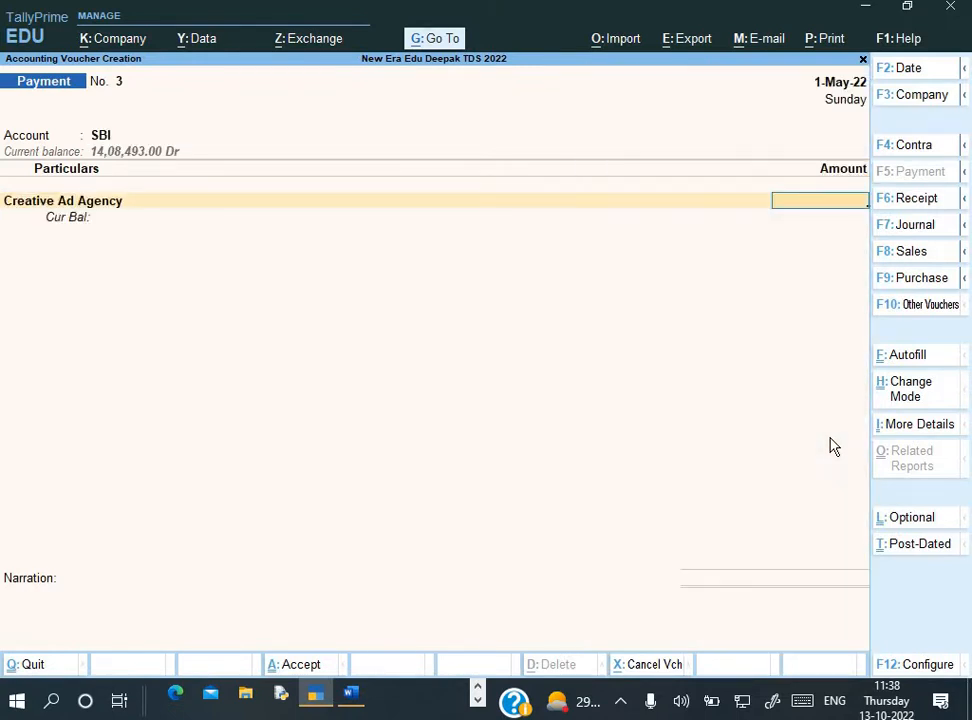
pyautogui.write('75000')
pyautogui.press('Return')
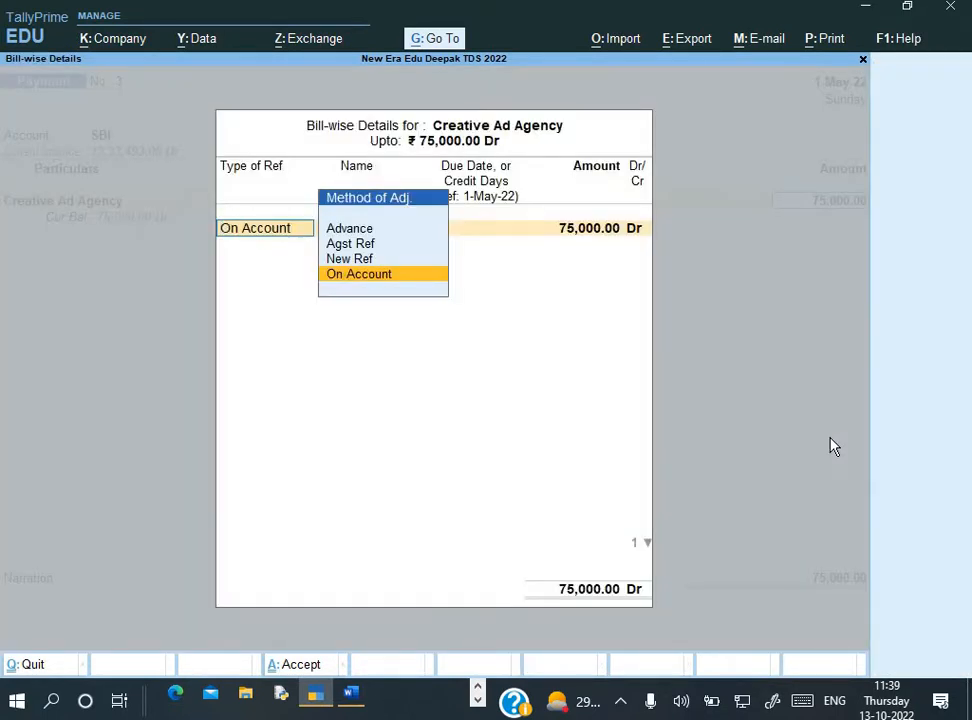
# Mark the 75,000 bill reference as an Advance and accept the bill-wise details
pyautogui.press('Up')
pyautogui.press('Up')
pyautogui.press('Up')
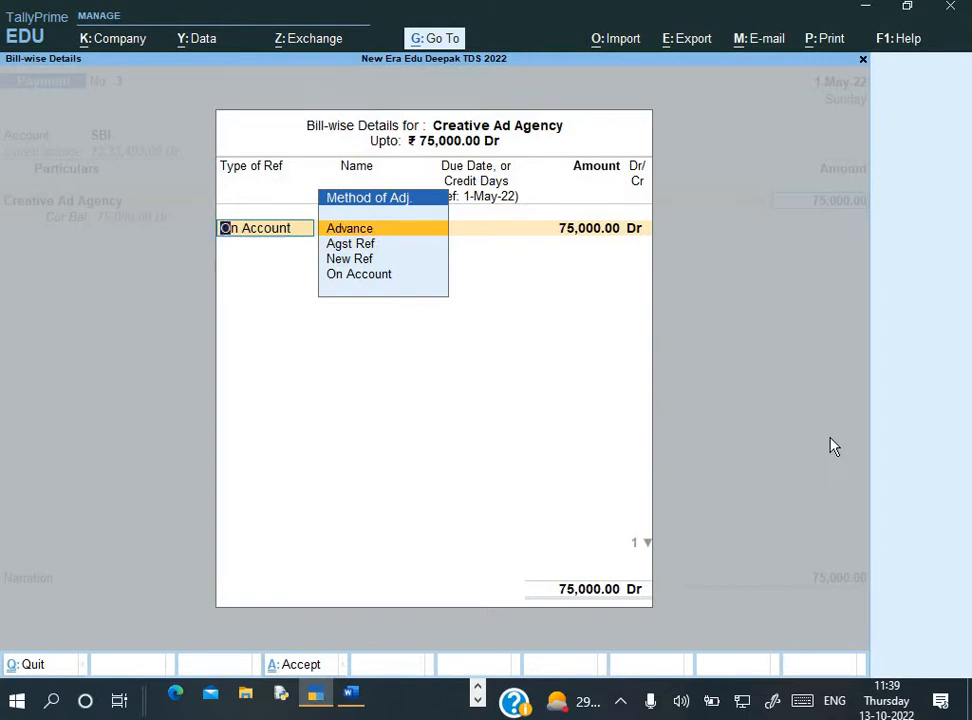
pyautogui.press('Return')
pyautogui.hotkey('alt', 'Tab')
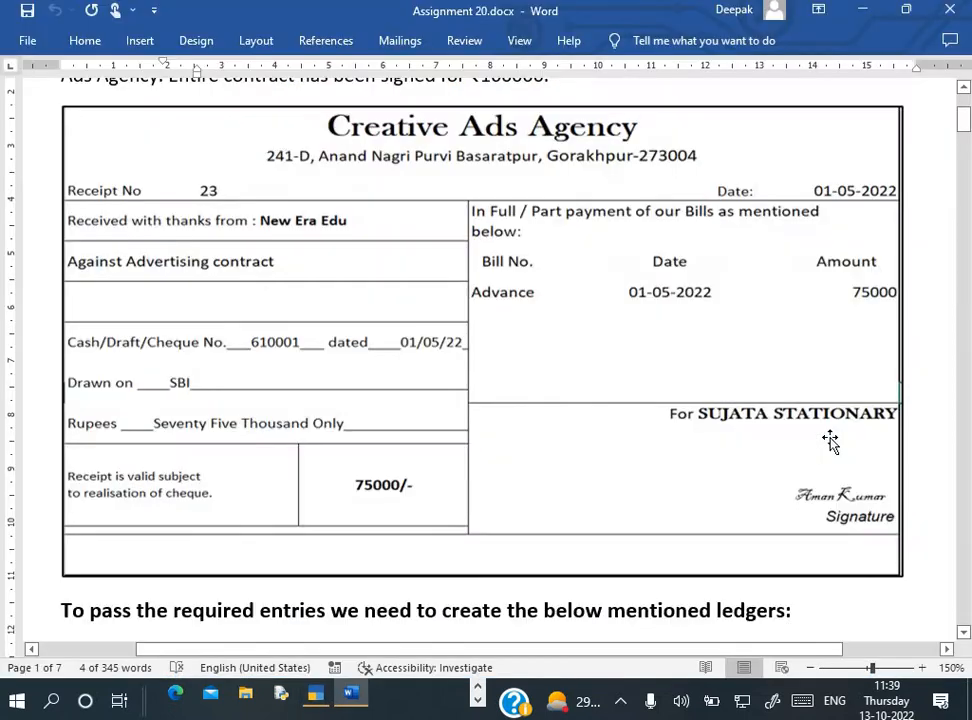
pyautogui.scroll(-1, 615, 415)
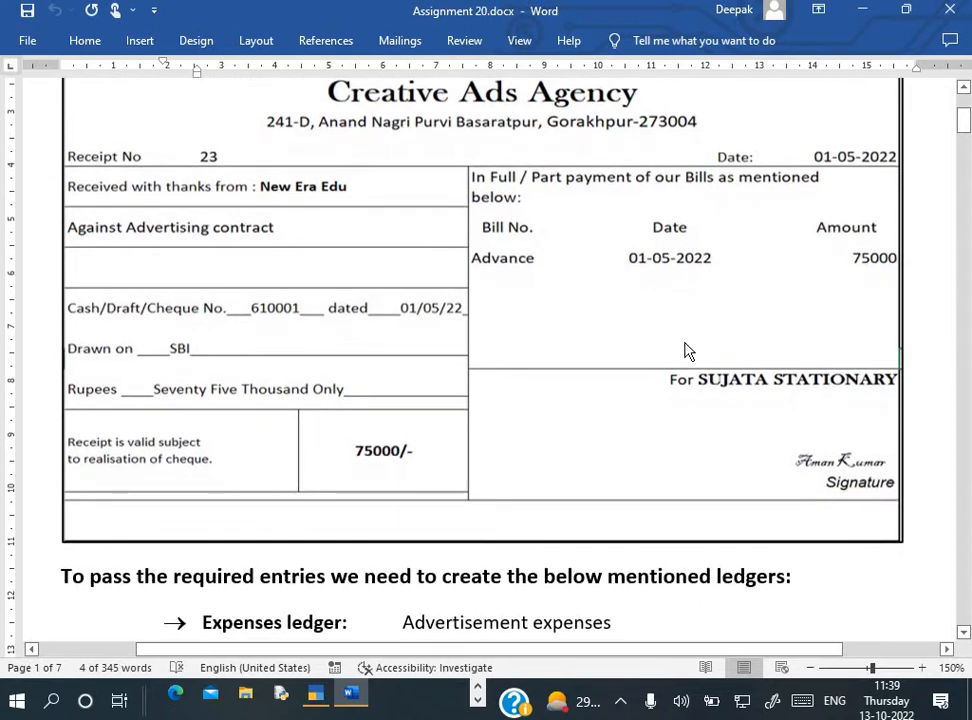
pyautogui.hotkey('alt', 'Tab')
pyautogui.press('Return')
pyautogui.press('Return')
pyautogui.press('Return')
pyautogui.press('Return')
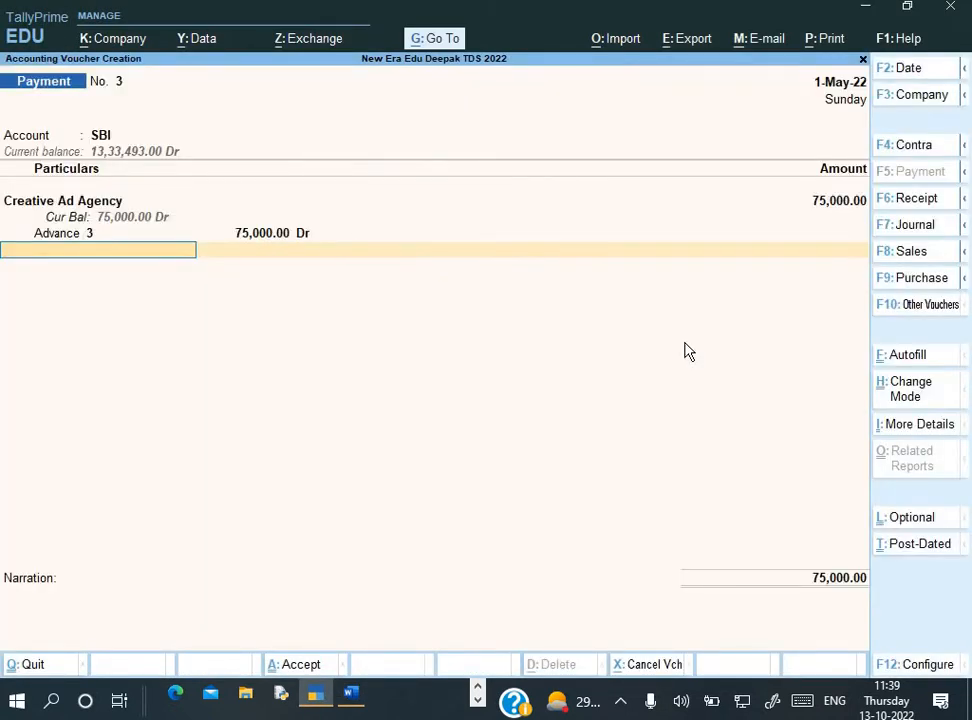
# Add TDS on advertisement expenses at (-)15,000, netting 60,000 into the SBI cheque allocation
pyautogui.write('T')
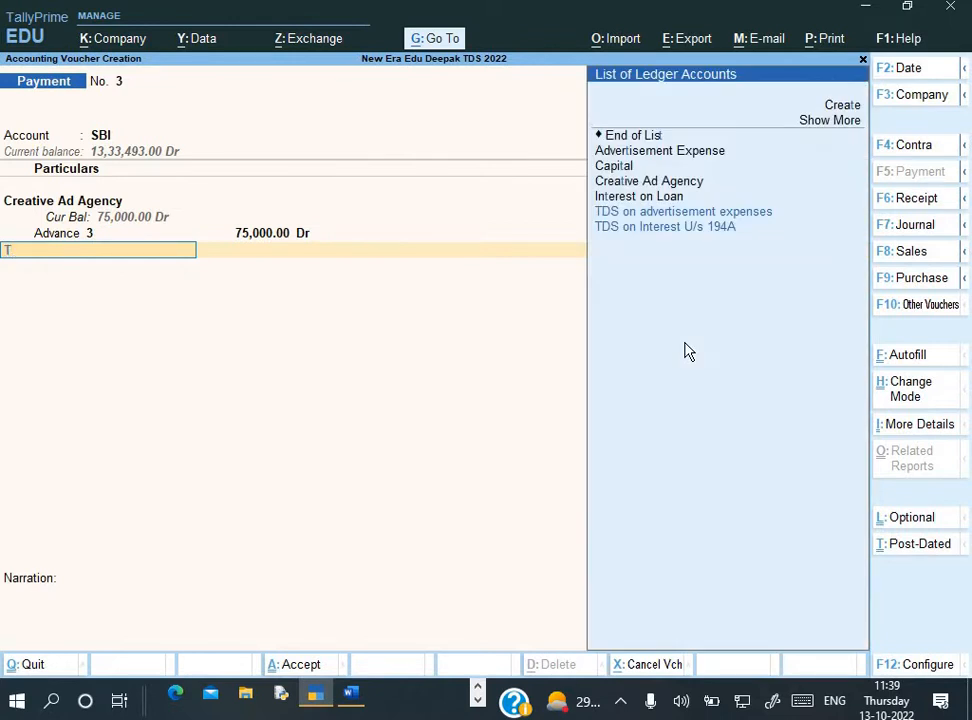
pyautogui.press('Down')
pyautogui.press('Down')
pyautogui.press('Up')
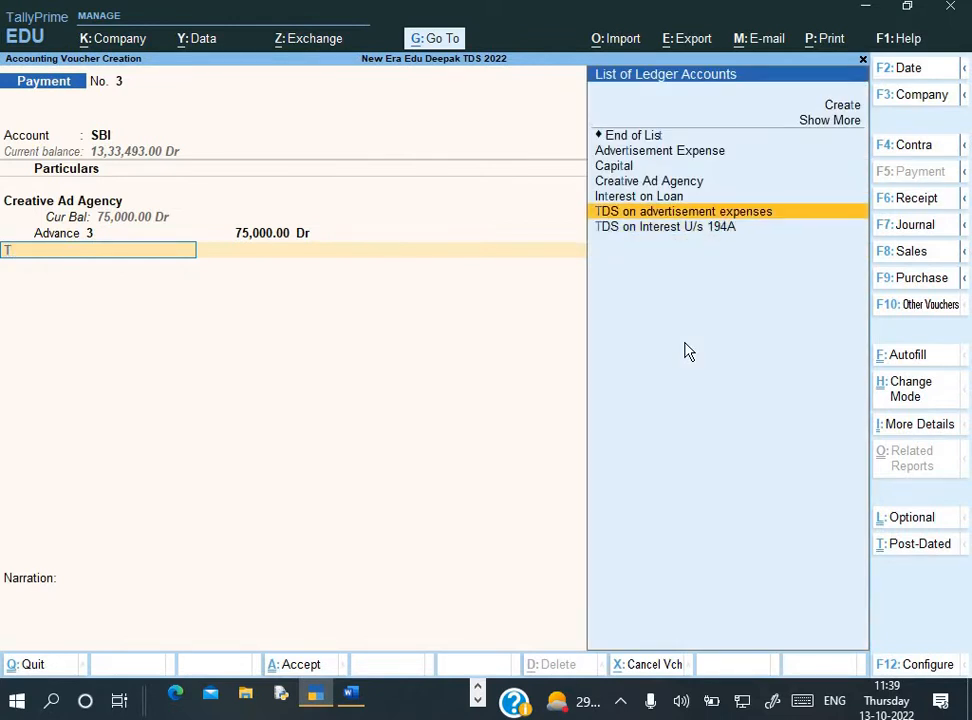
pyautogui.press('Return')
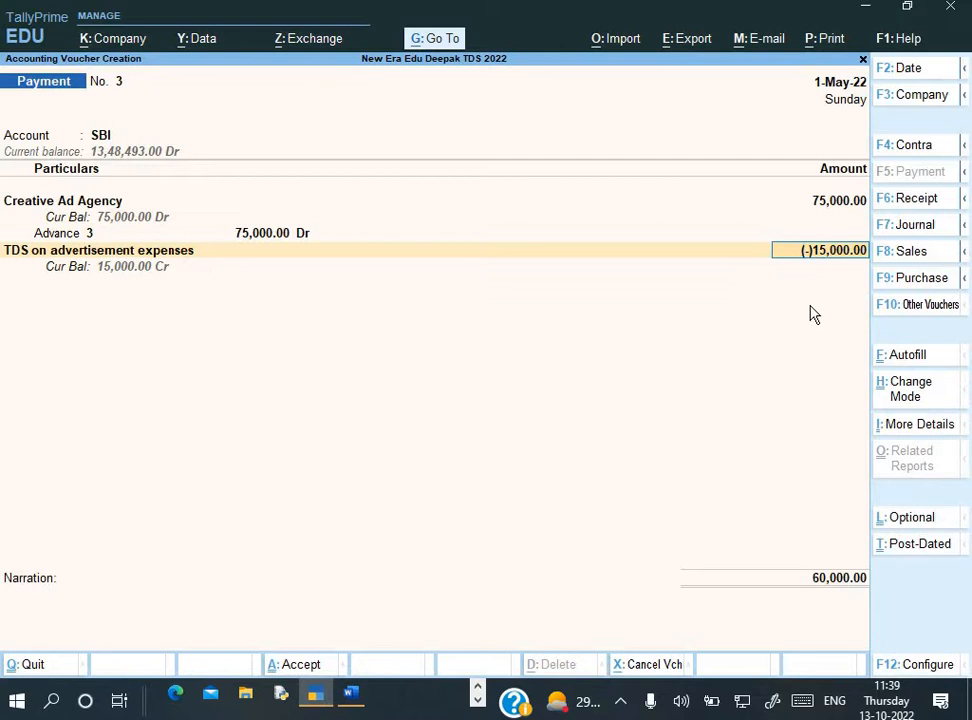
pyautogui.press('Return')
pyautogui.press('Return')
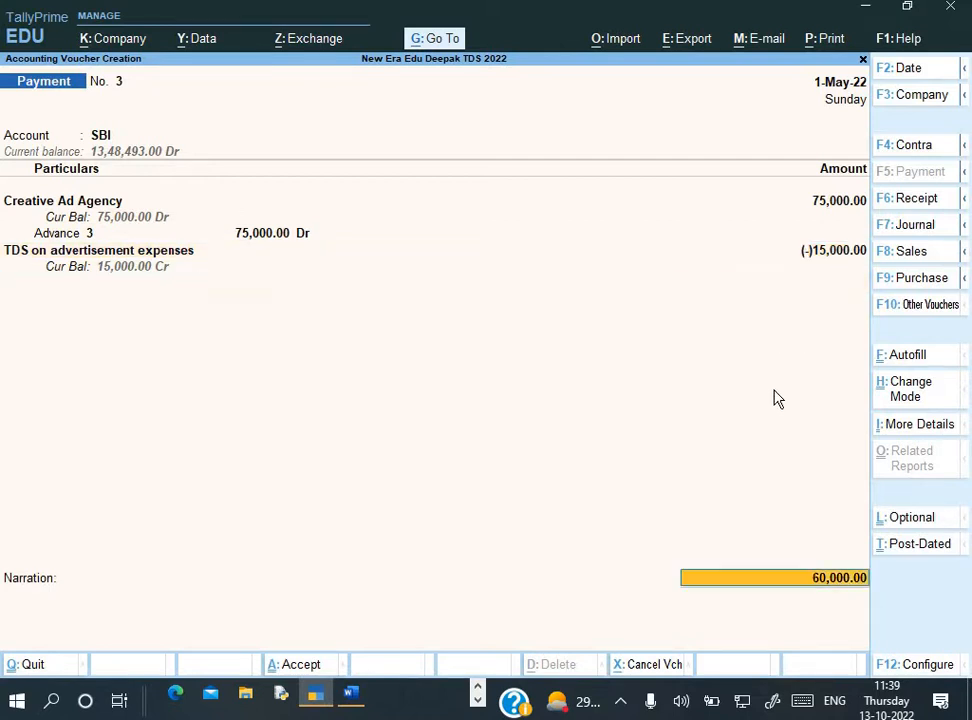
pyautogui.press('Return')
pyautogui.press('Return')
pyautogui.press('Return')
pyautogui.press('Return')
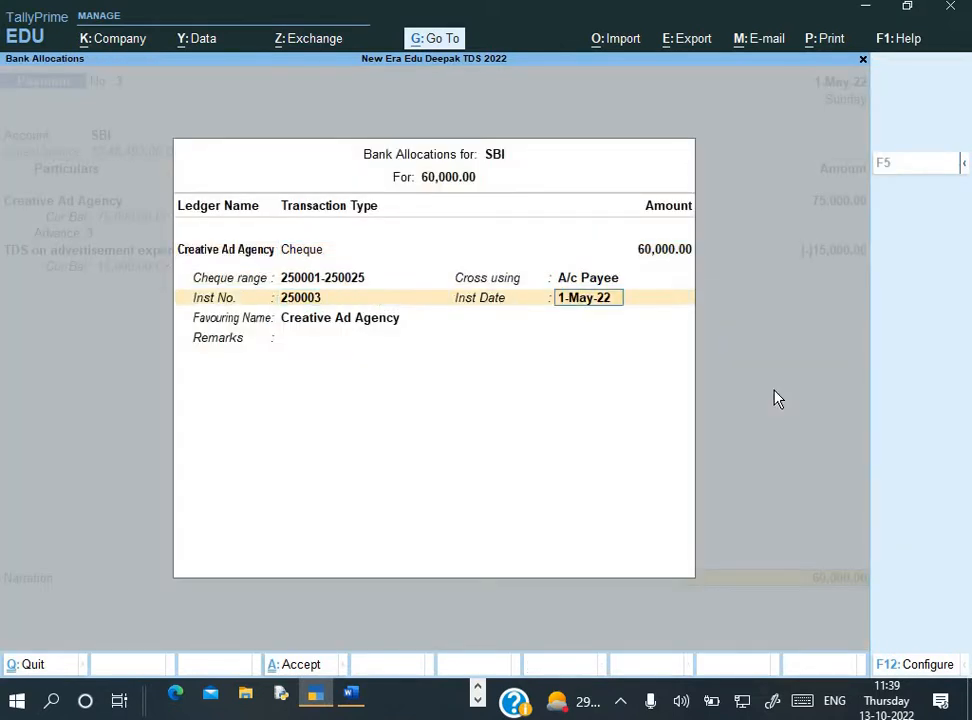
pyautogui.press('Return')
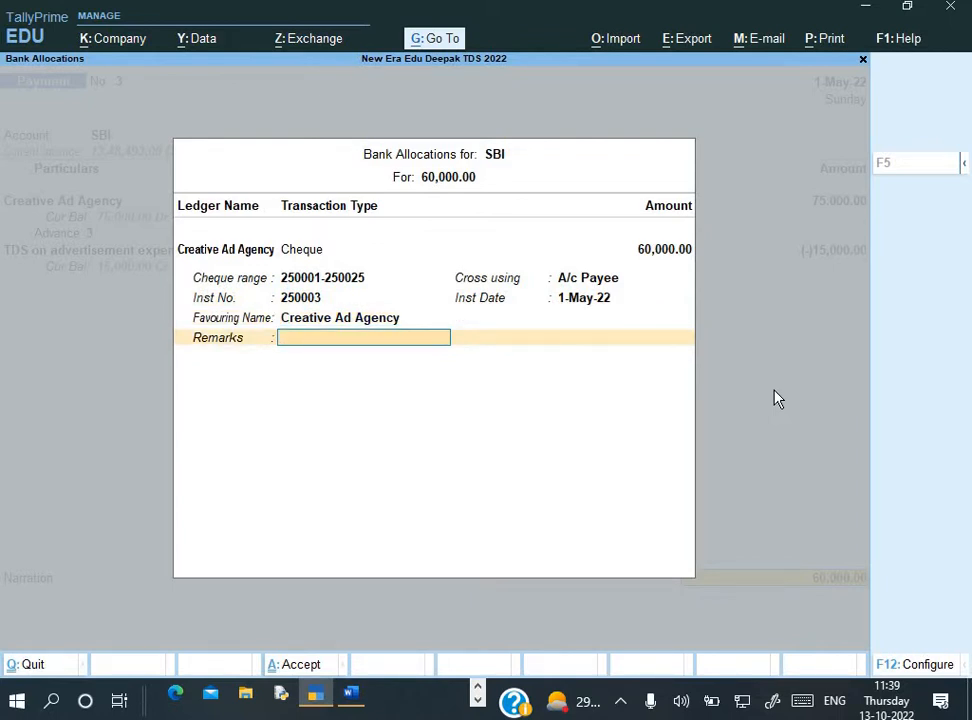
# Accept the SBI cheque allocation and enter the narration 'Being advance paid to party'
pyautogui.press('Return')
pyautogui.write('Bei')
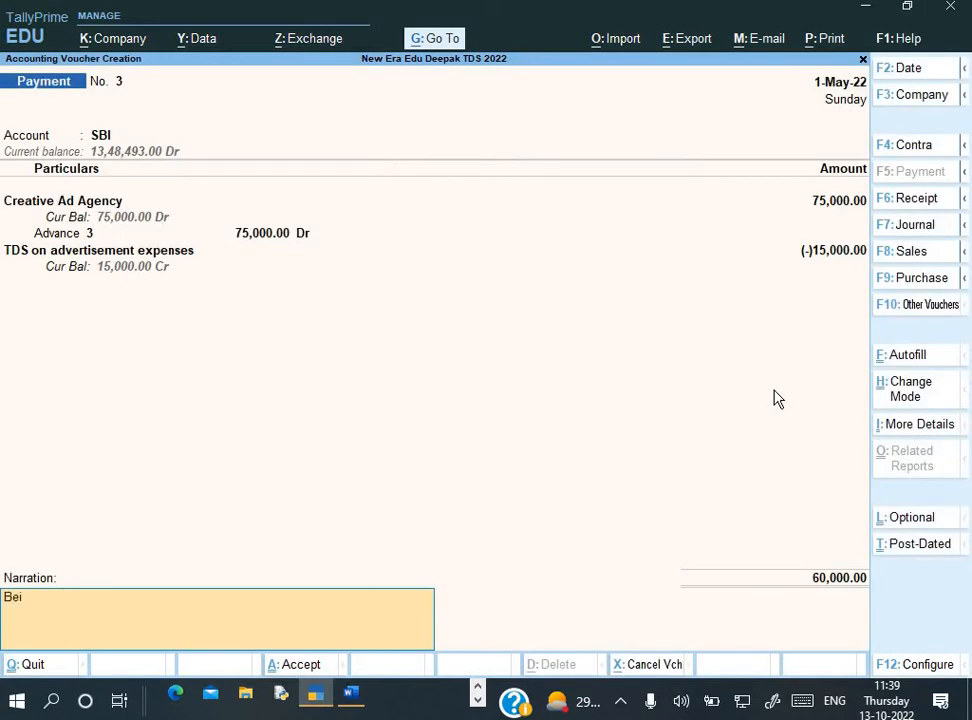
pyautogui.write('ng advance paid to')
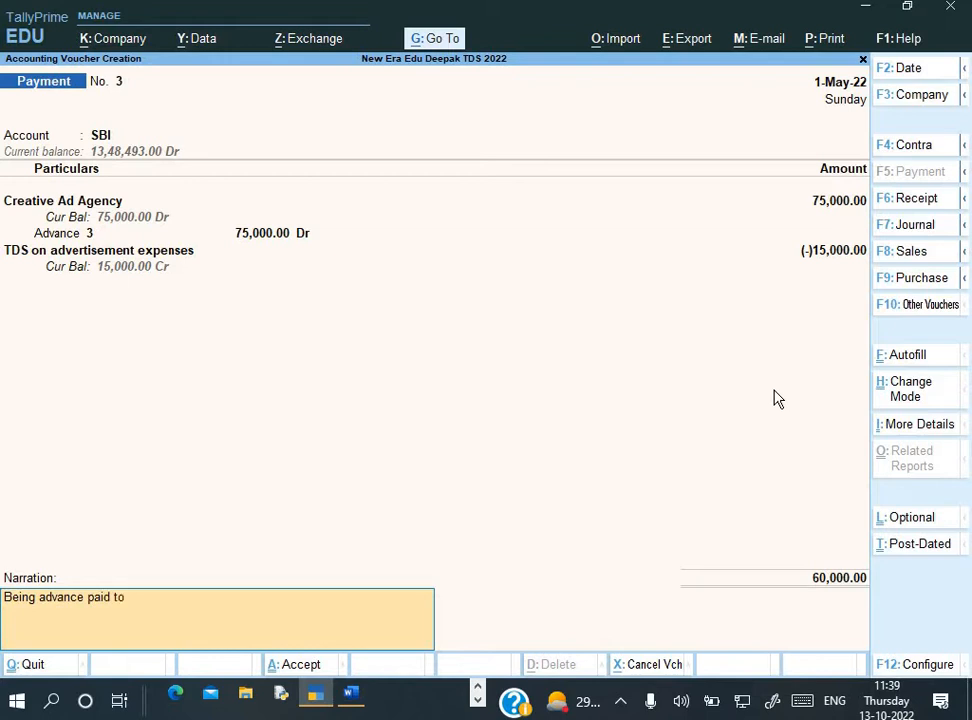
pyautogui.write(' party')
pyautogui.press('Return')
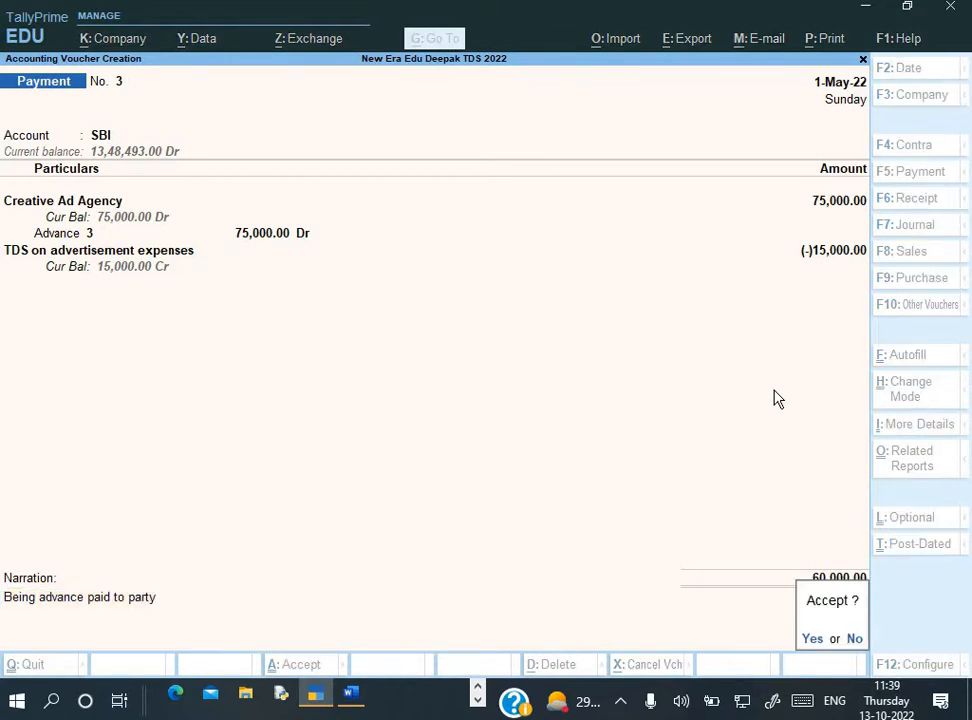
# Save Payment voucher 3 and scroll Word to the advance-payment TDS explanation
pyautogui.press('y')
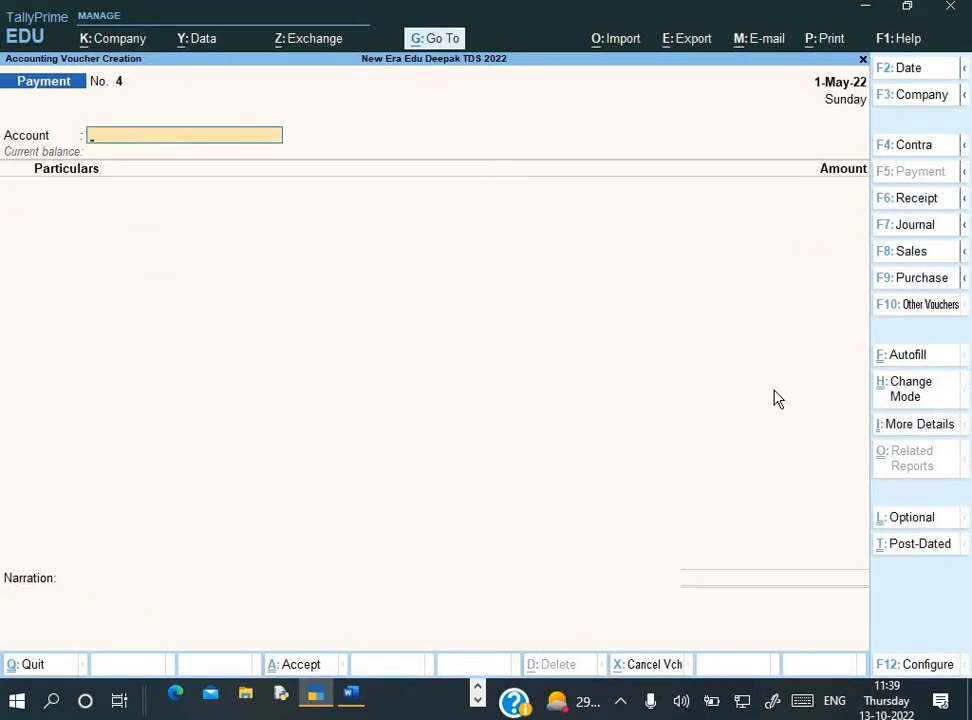
pyautogui.hotkey('alt', 'Tab')
pyautogui.scroll(-3, 603, 427)
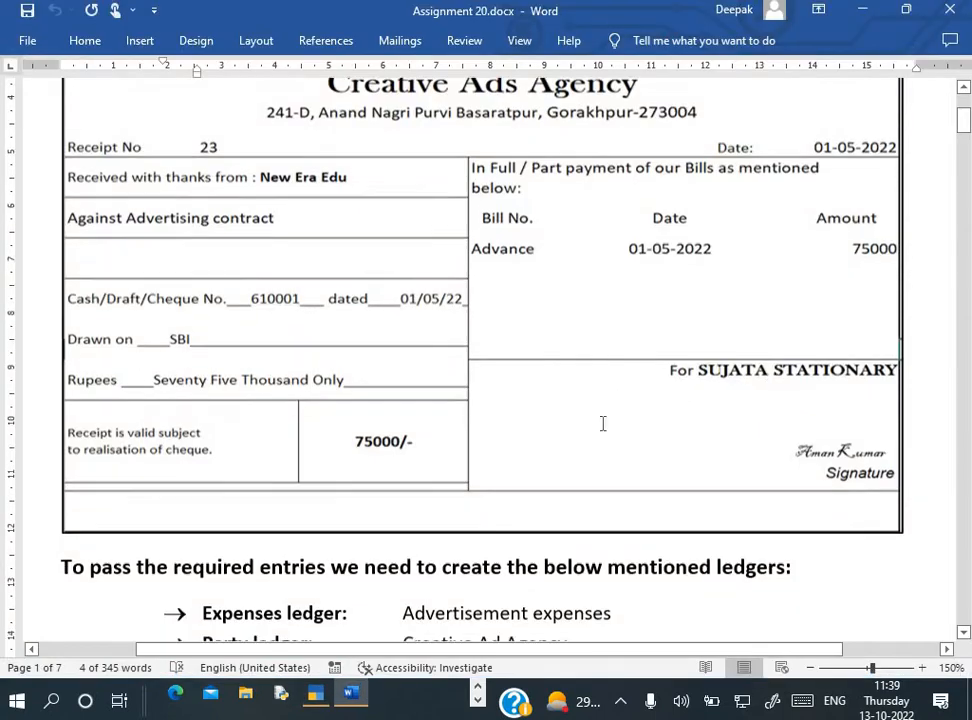
pyautogui.scroll(-12, 603, 427)
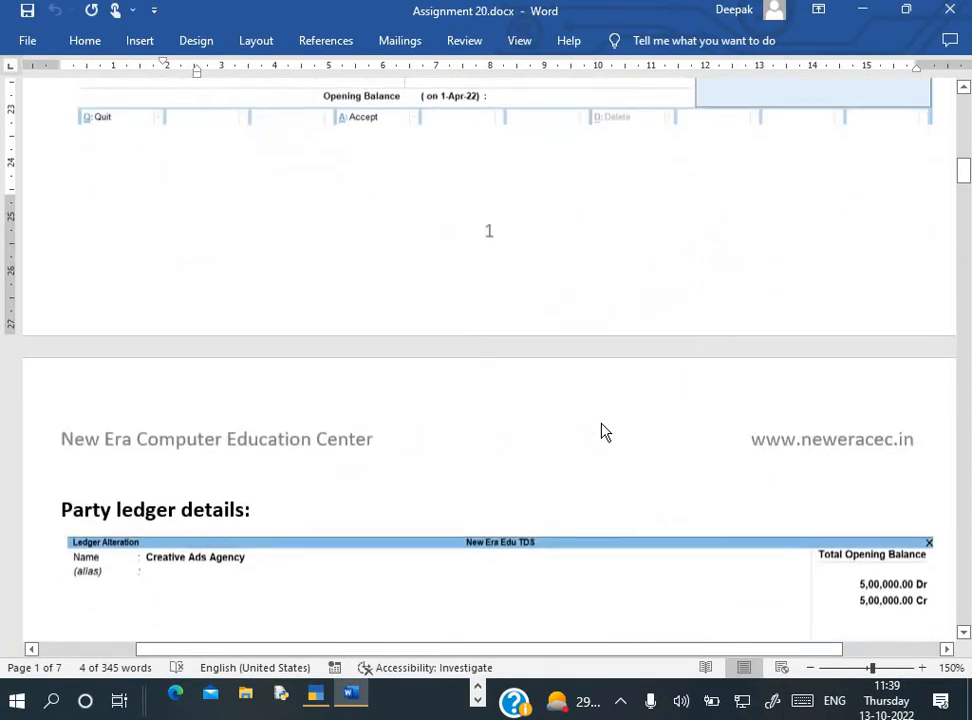
pyautogui.scroll(-10, 603, 424)
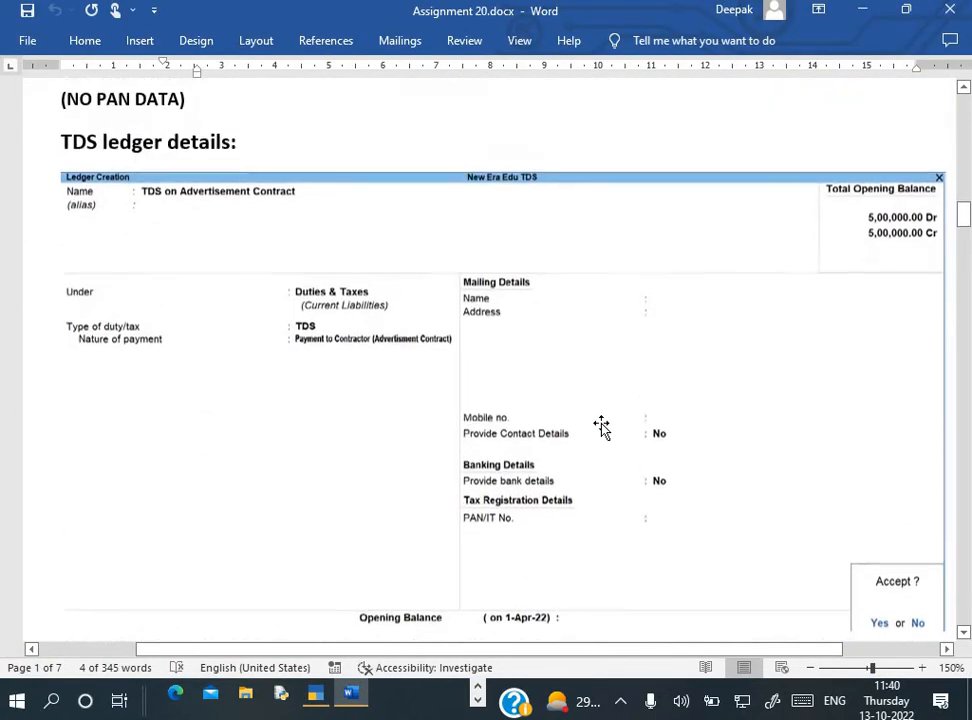
pyautogui.scroll(-8, 603, 430)
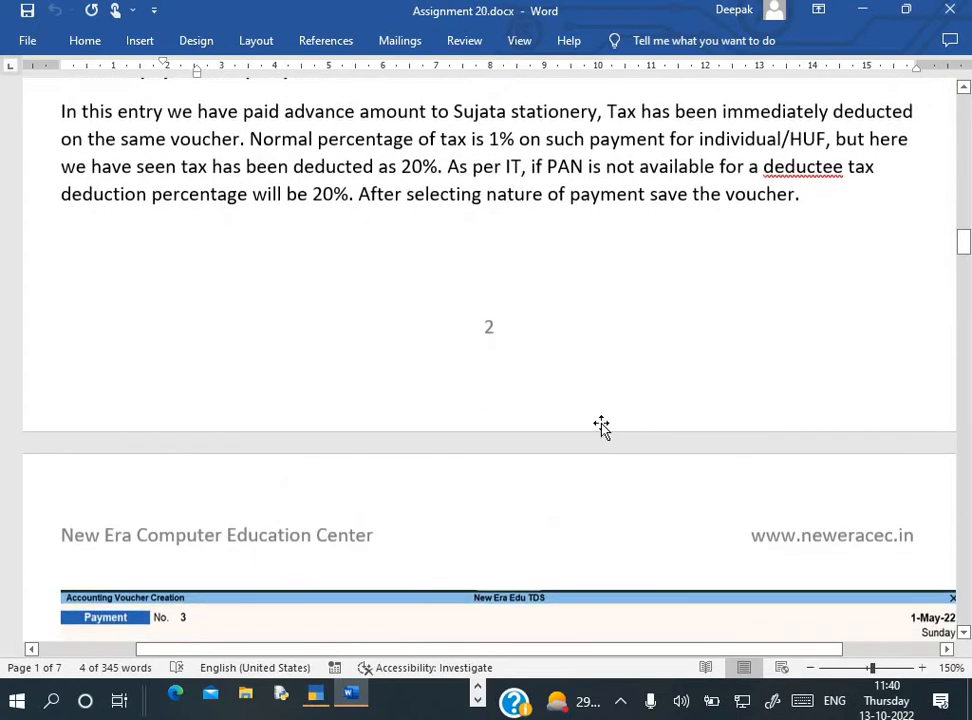
pyautogui.scroll(-3, 603, 427)
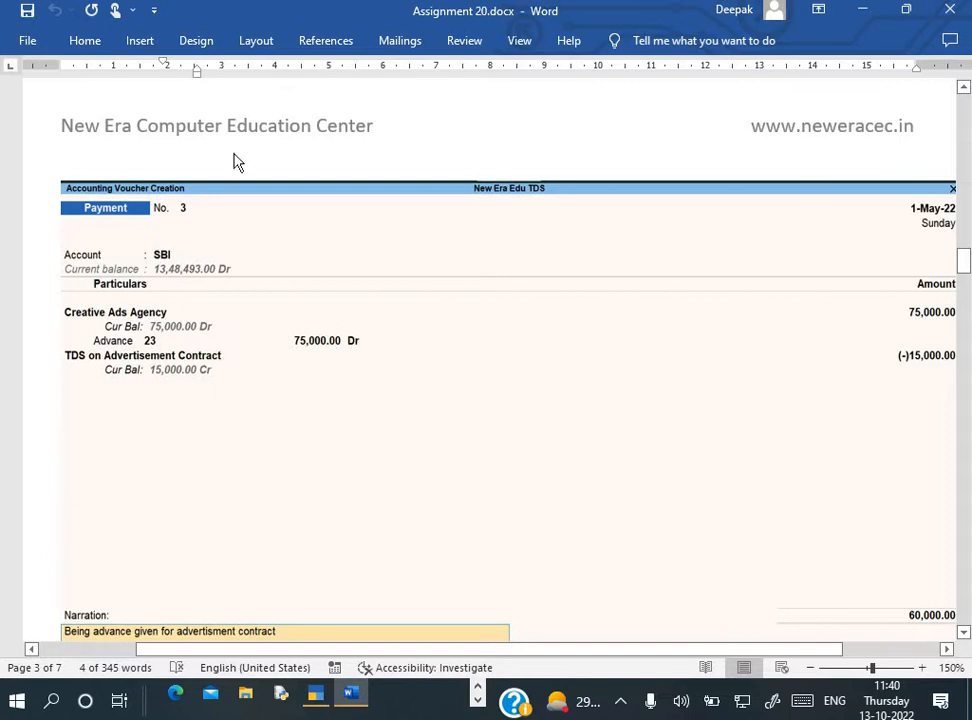
pyautogui.scroll(9, 308, 370)
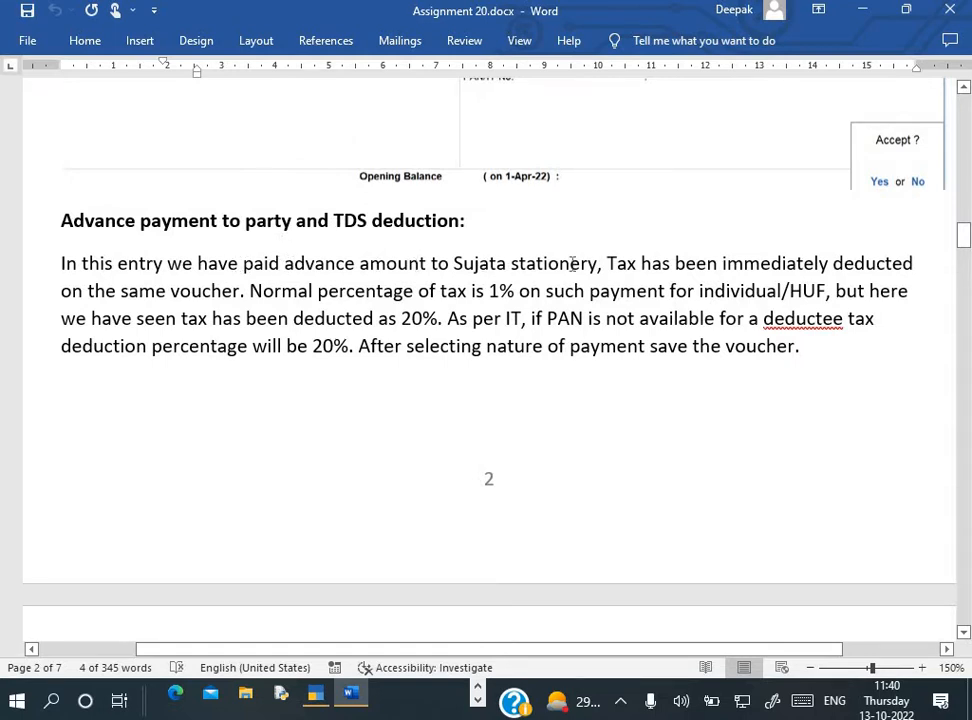
# Highlight 'Sujata stationery' and retype the 1% rate in the paragraph
pyautogui.moveTo(456, 263); pyautogui.dragTo(580, 272)
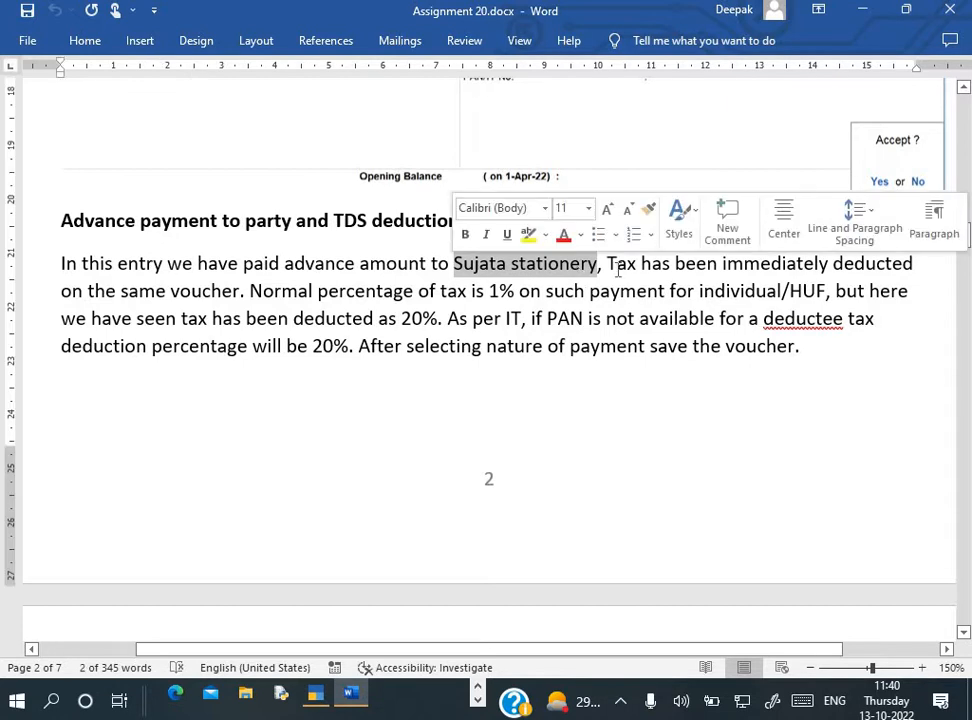
pyautogui.click(617, 264)
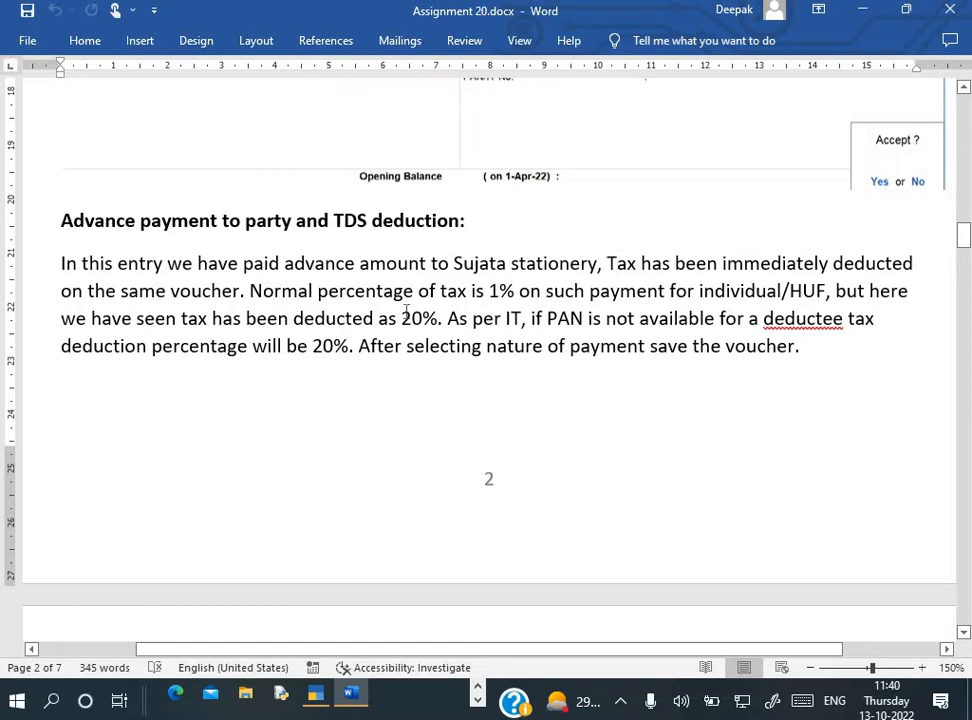
pyautogui.click(499, 290)
pyautogui.press('BackSpace')
pyautogui.write('2')
pyautogui.press('BackSpace')
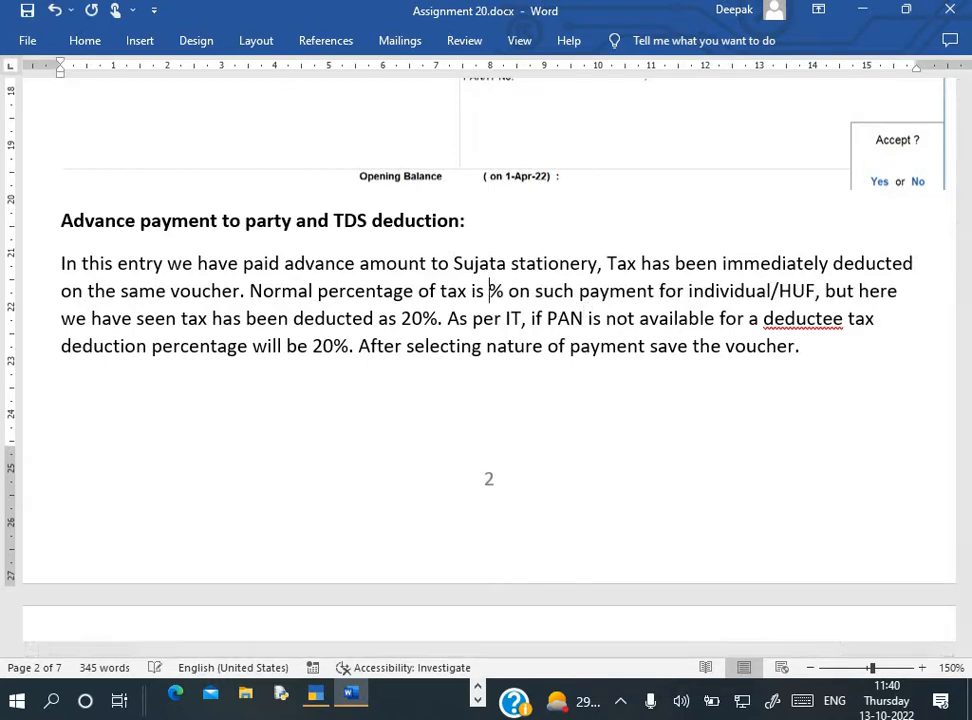
pyautogui.write('1')
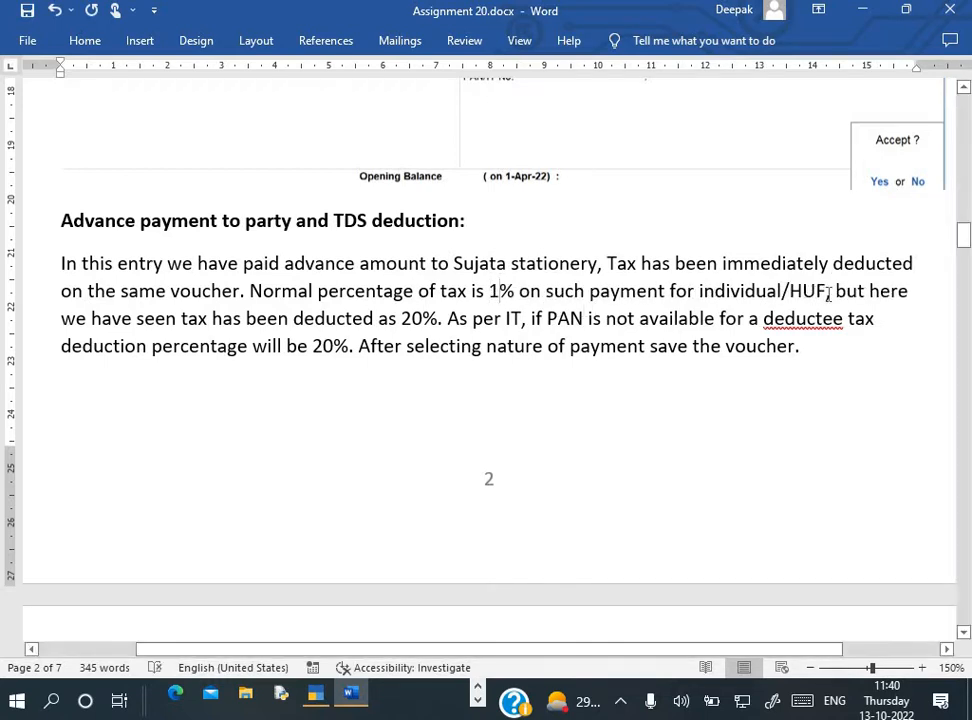
# Highlight the 20% rate and 'PAN is not available', then move down to Q.2
pyautogui.doubleClick(410, 319)
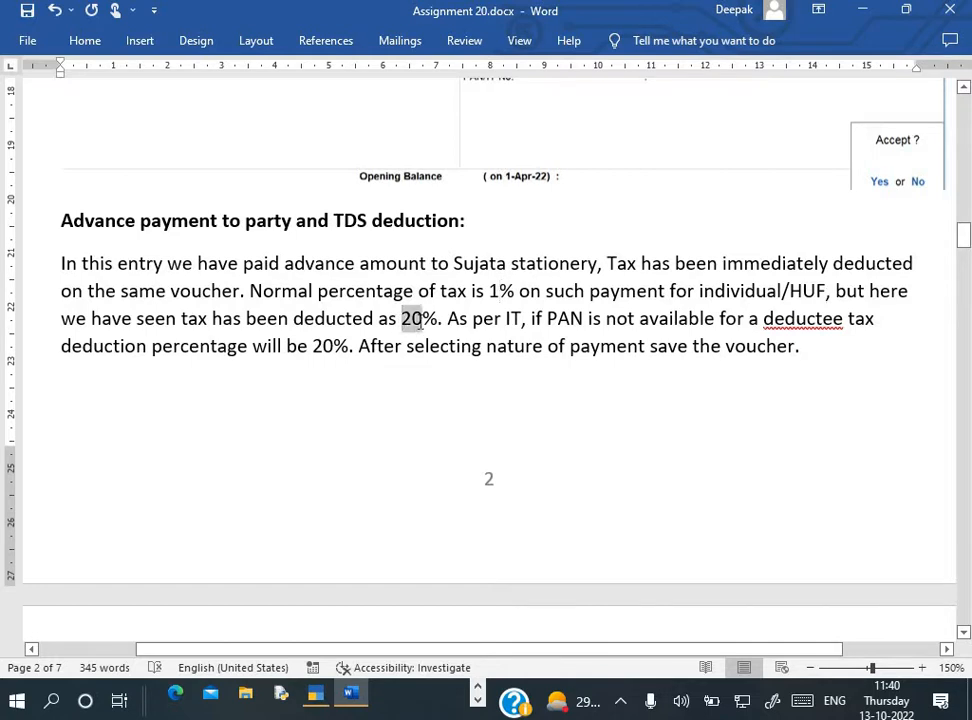
pyautogui.click(497, 338)
pyautogui.moveTo(547, 320); pyautogui.dragTo(694, 326)
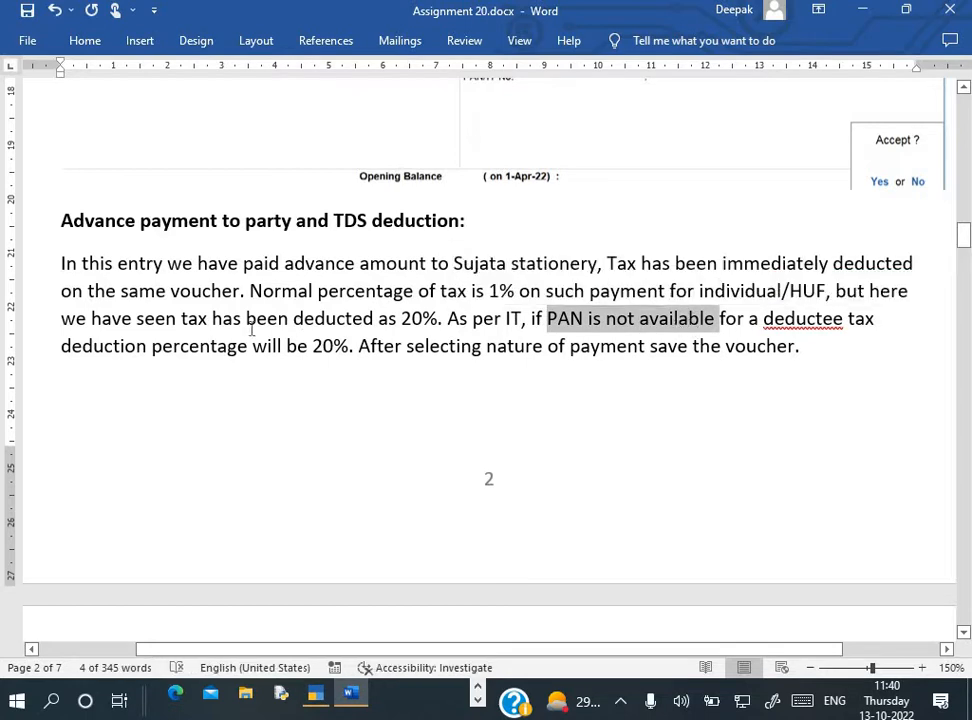
pyautogui.moveTo(287, 348); pyautogui.dragTo(336, 349)
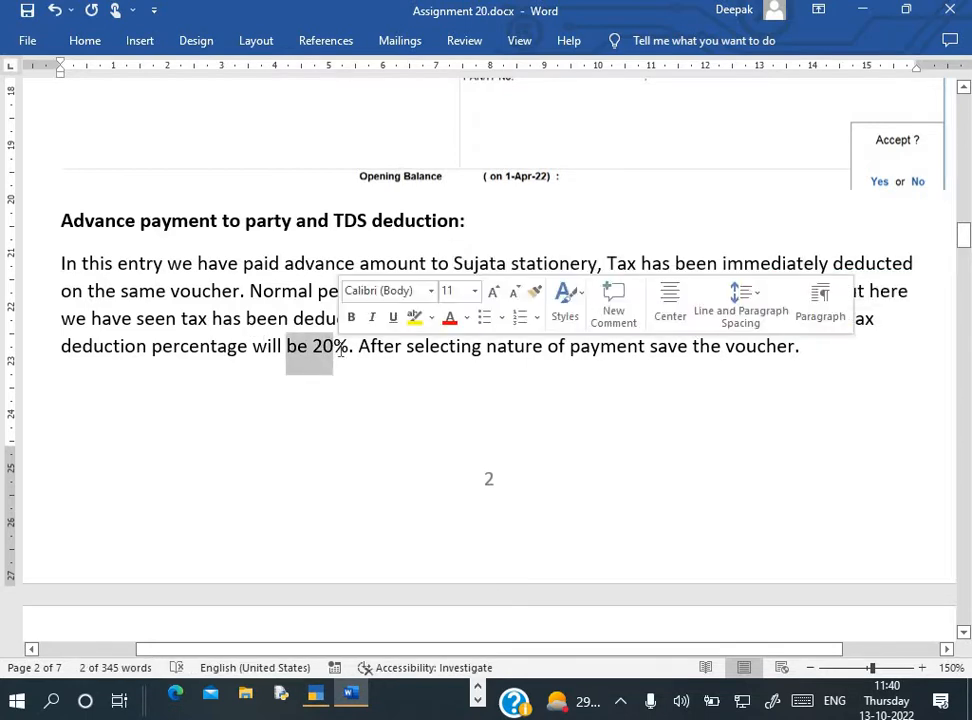
pyautogui.click(278, 347)
pyautogui.scroll(-1, 280, 358)
pyautogui.scroll(-12, 278, 358)
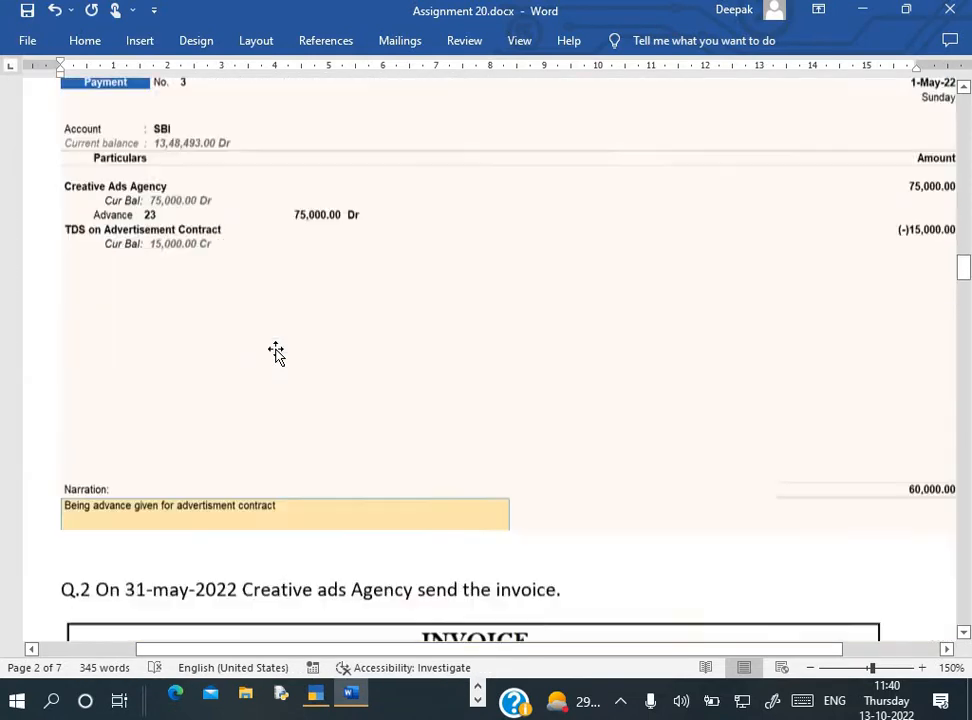
# Review the Q.2 Creative Ads Agency invoice and switch TallyPrime to a Journal voucher with F7
pyautogui.scroll(-4, 276, 352)
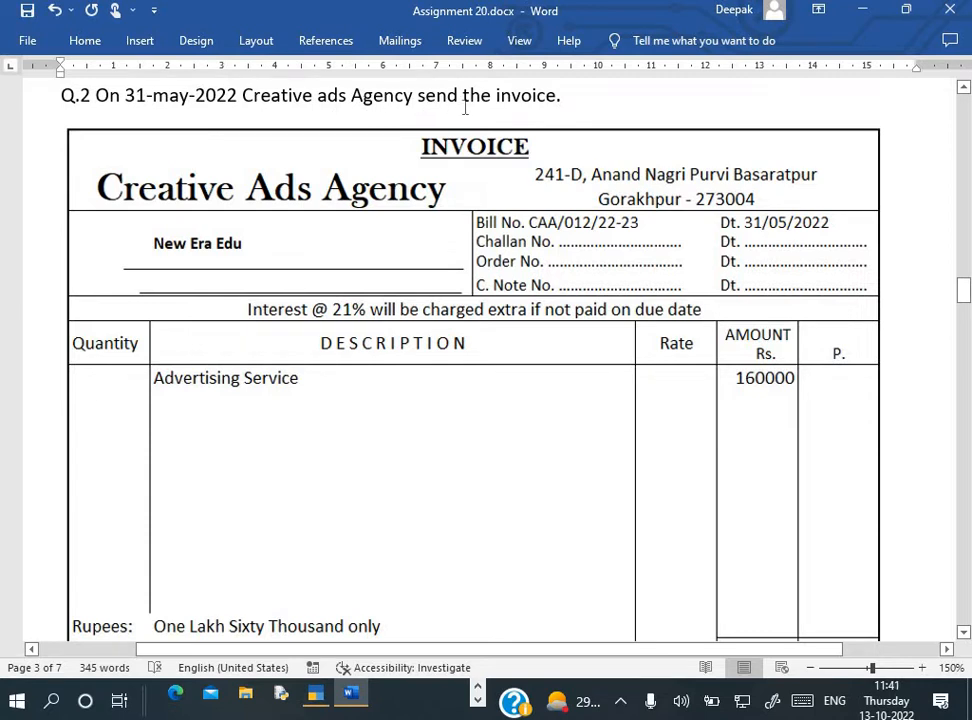
pyautogui.scroll(-1, 576, 258)
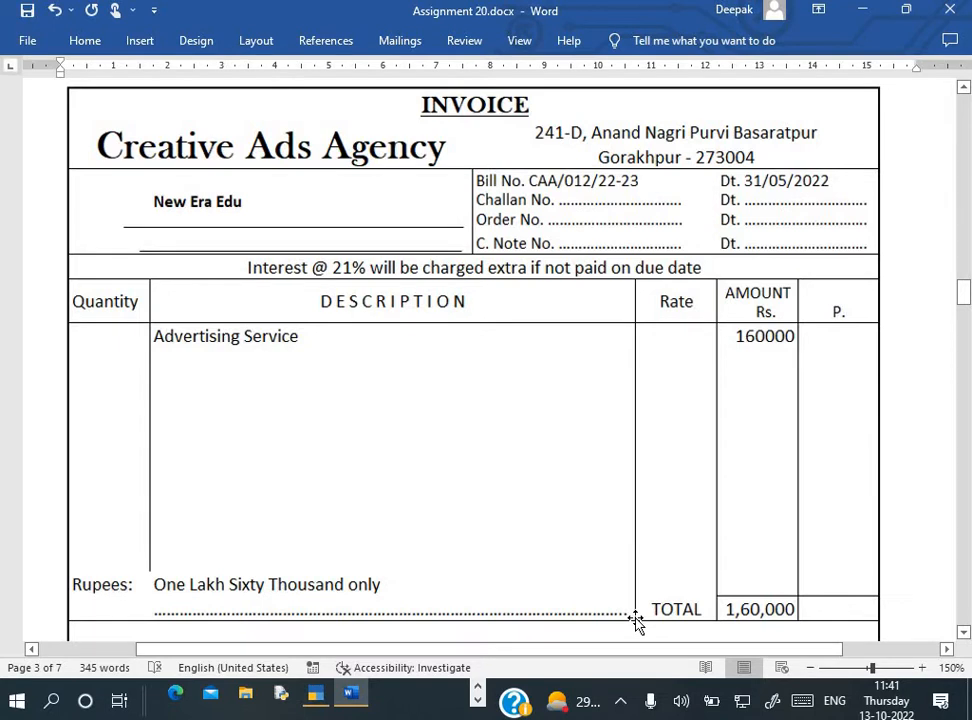
pyautogui.hotkey('alt', 'Tab')
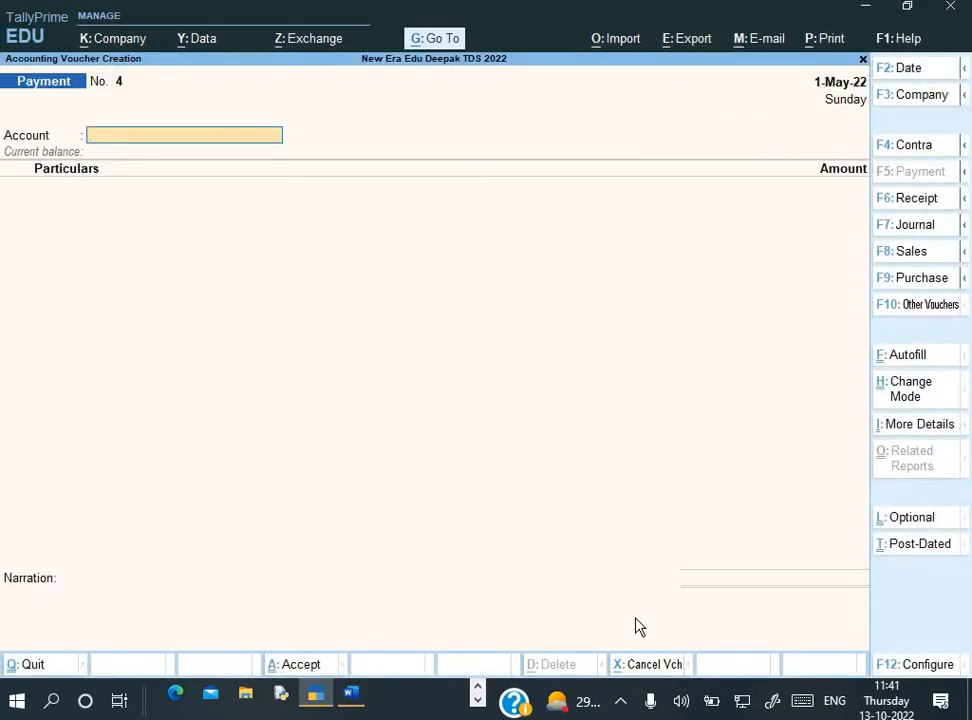
pyautogui.press('F7')
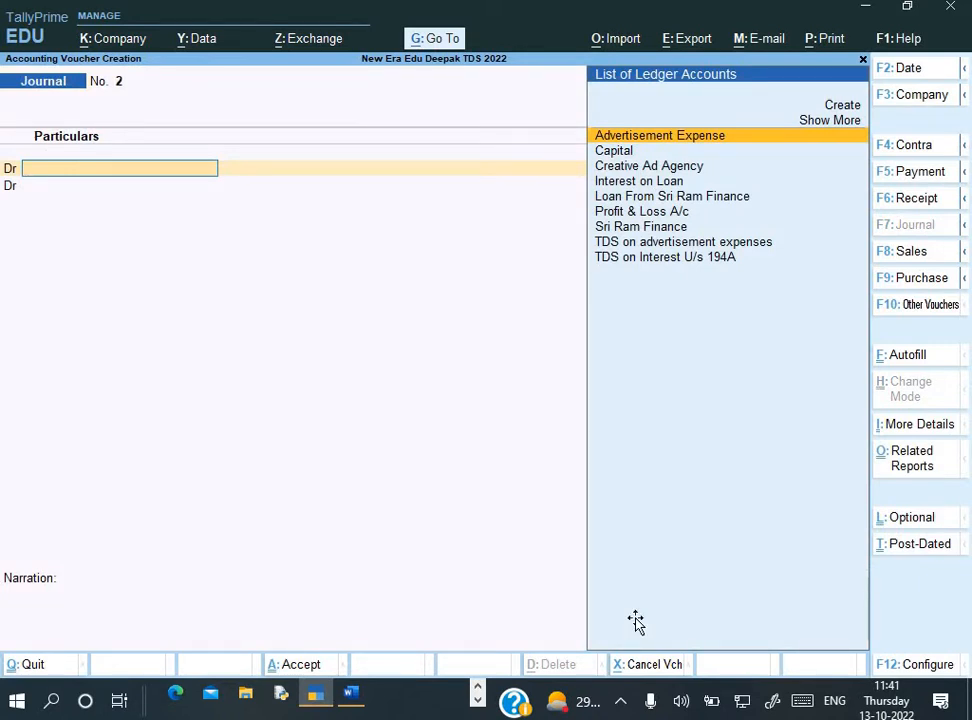
pyautogui.hotkey('alt', 'Tab')
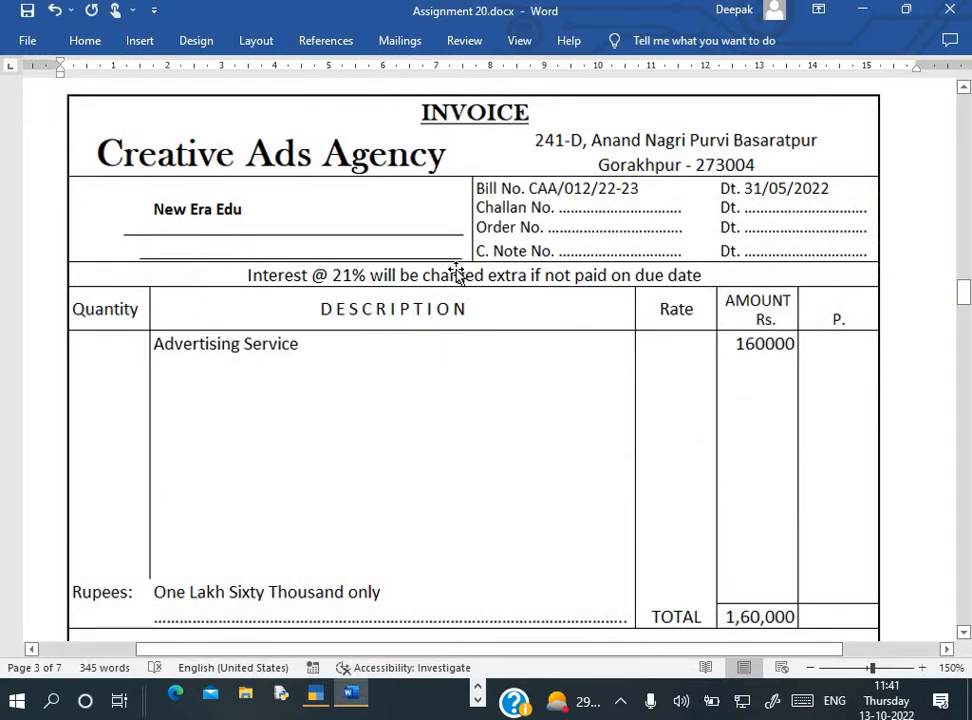
pyautogui.hotkey('alt', 'Tab')
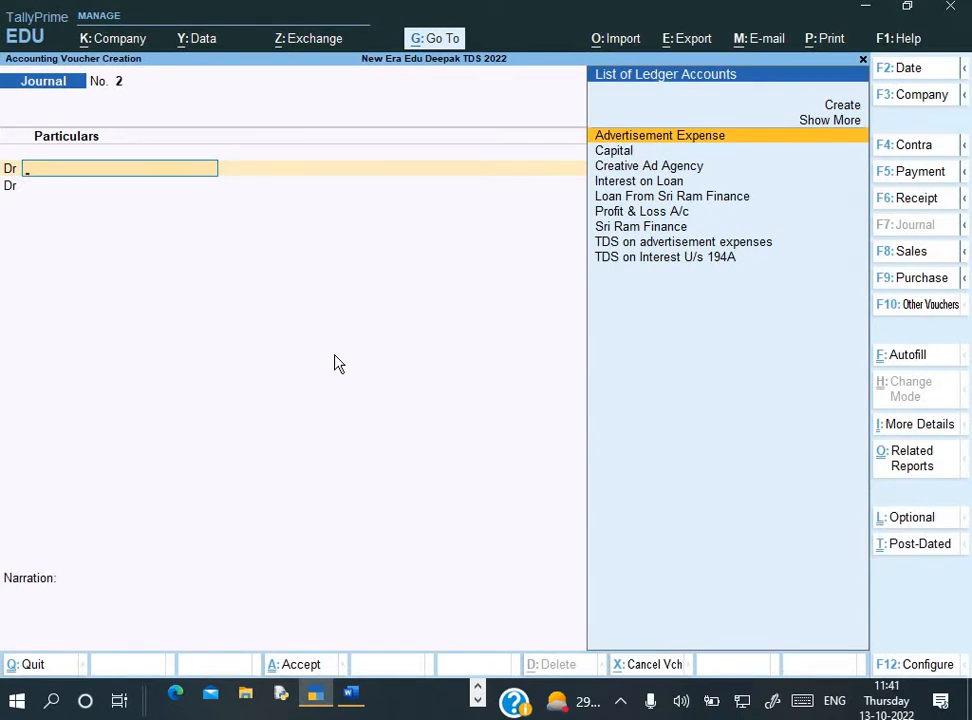
# Debit Advertisement Expense 1,60,000 and credit Creative Ad Agency on the second line
pyautogui.press('Return')
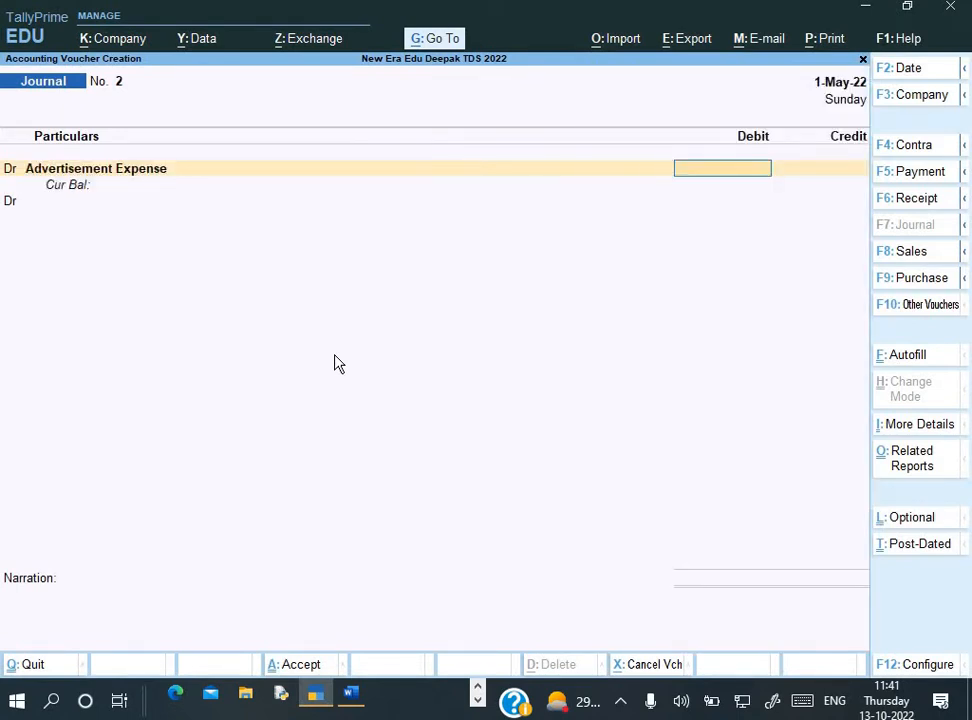
pyautogui.hotkey('alt', 'Tab')
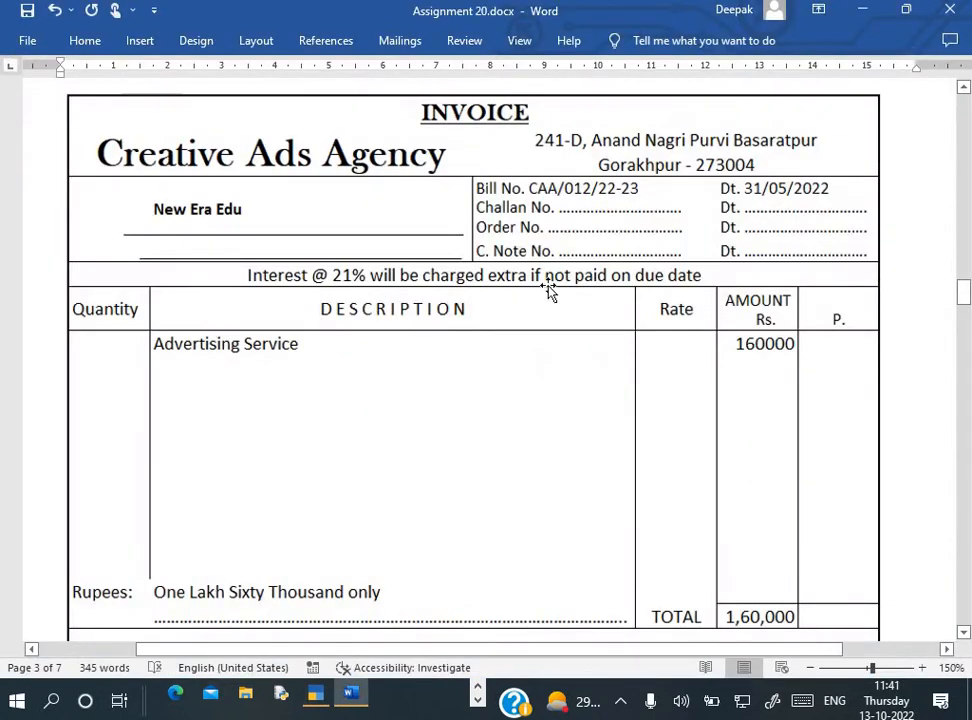
pyautogui.hotkey('alt', 'Tab')
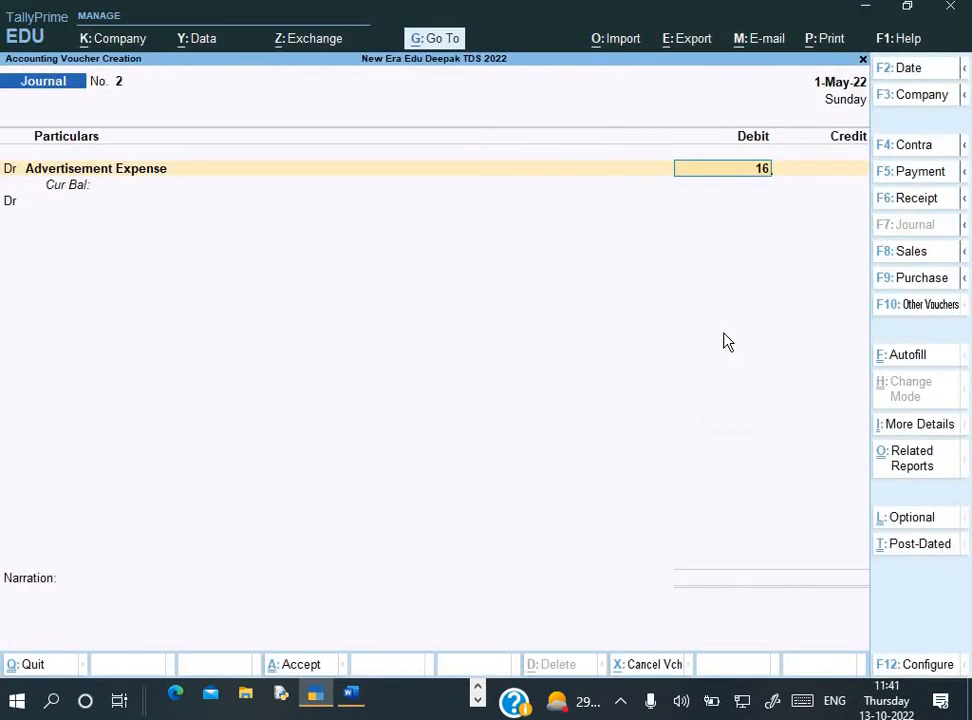
pyautogui.write('0000')
pyautogui.press('Return')
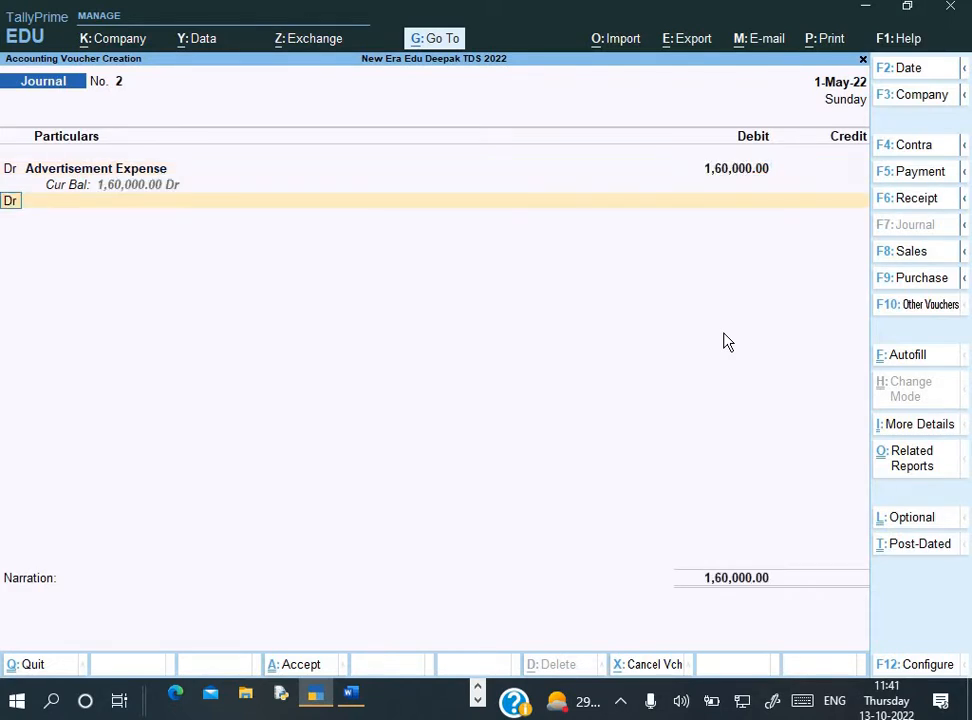
pyautogui.write('c')
pyautogui.press('Return')
pyautogui.press('Down')
pyautogui.press('Down')
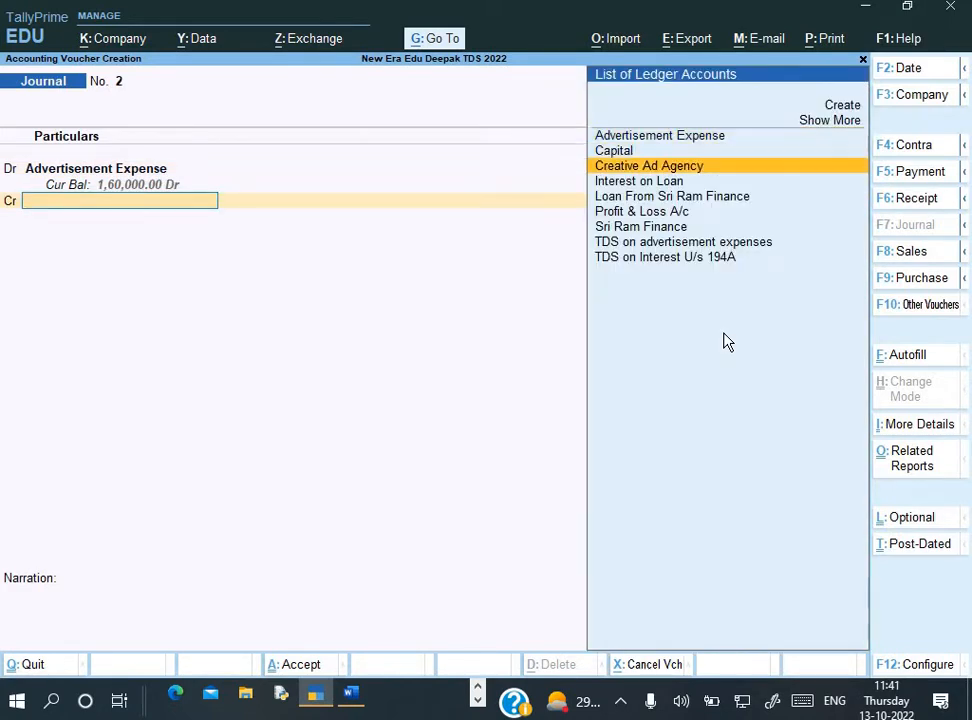
pyautogui.press('Return')
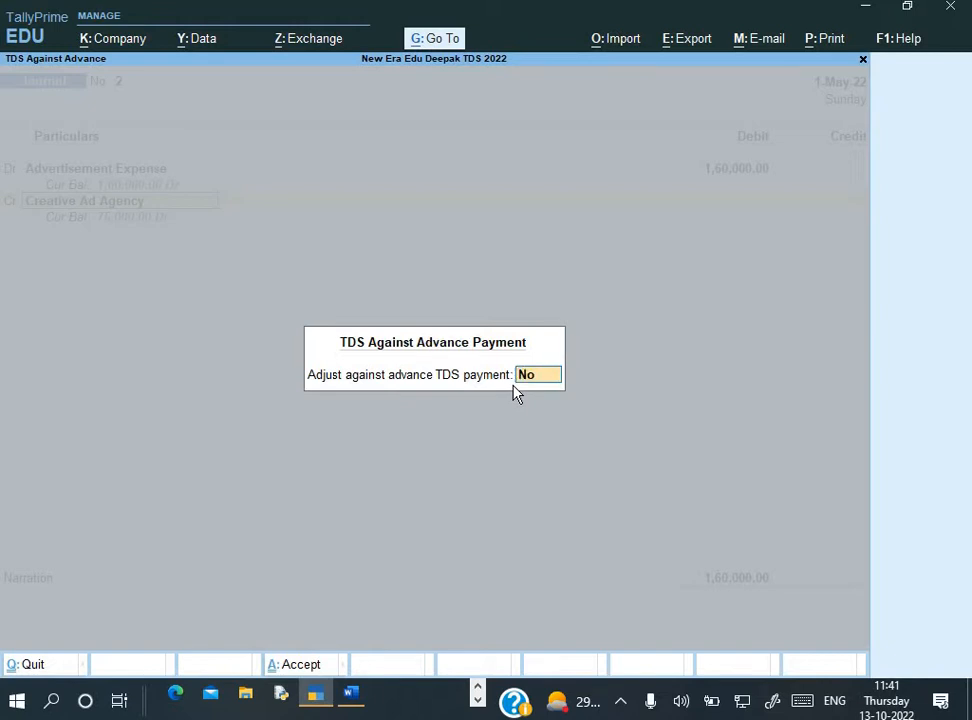
# Adjust 75,000 against advance Pymt/3/5 and add new reference Jrnl/2 for the 85,000 balance
pyautogui.write('y')
pyautogui.press('Return')
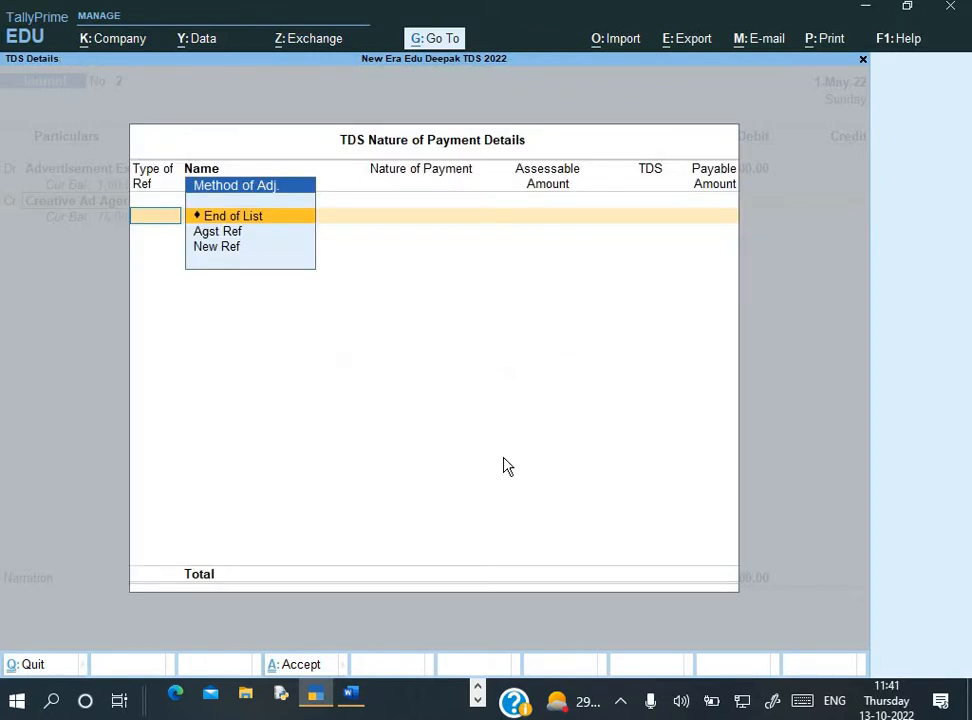
pyautogui.press('Down')
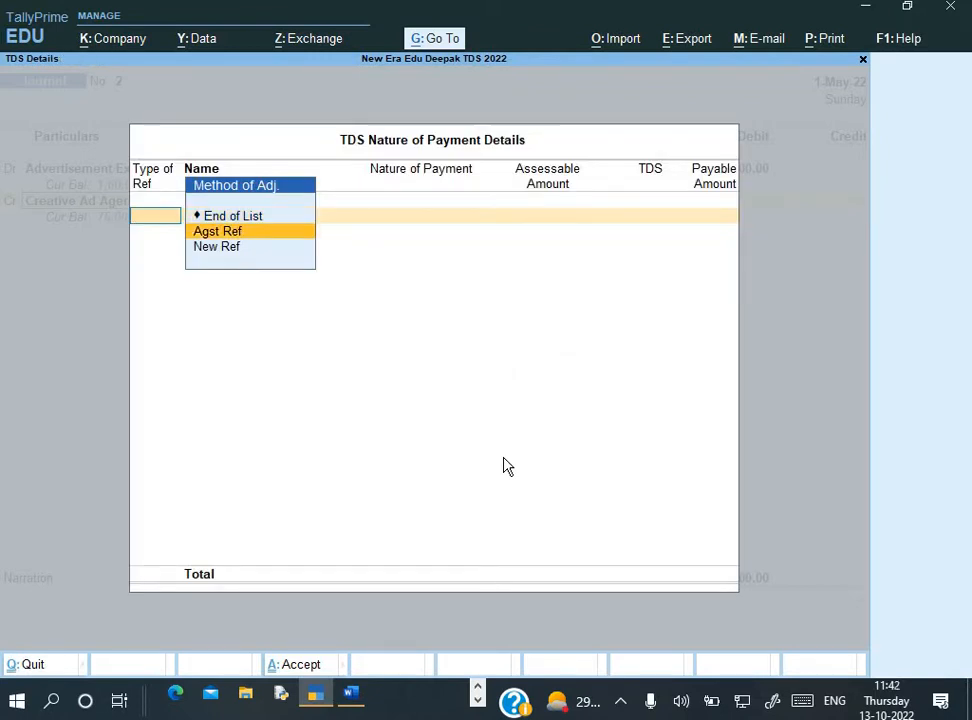
pyautogui.press('Return')
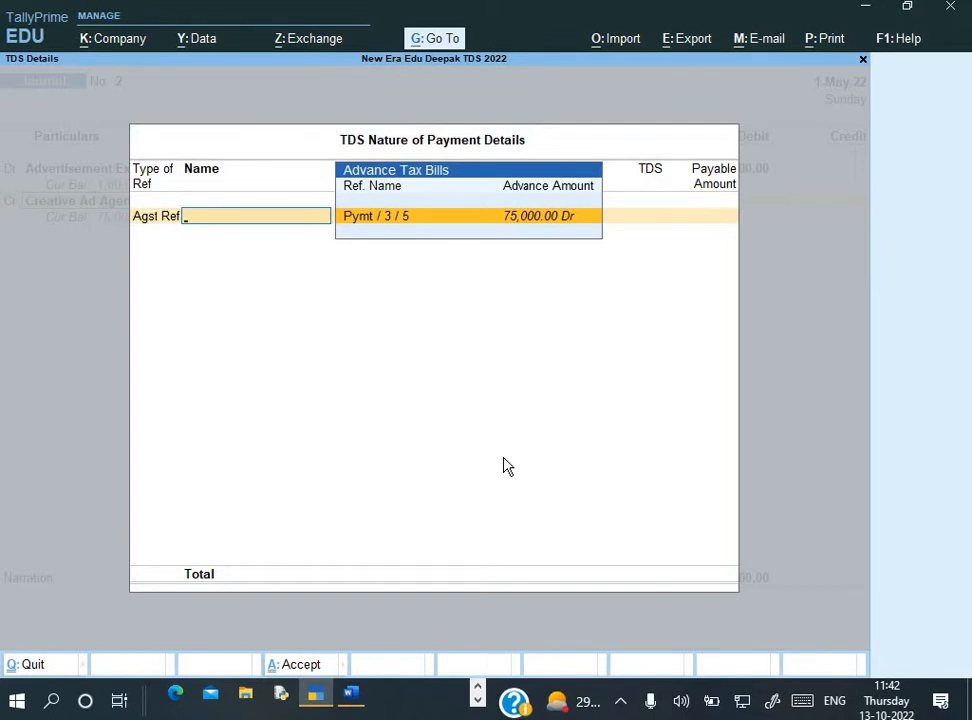
pyautogui.press('Return')
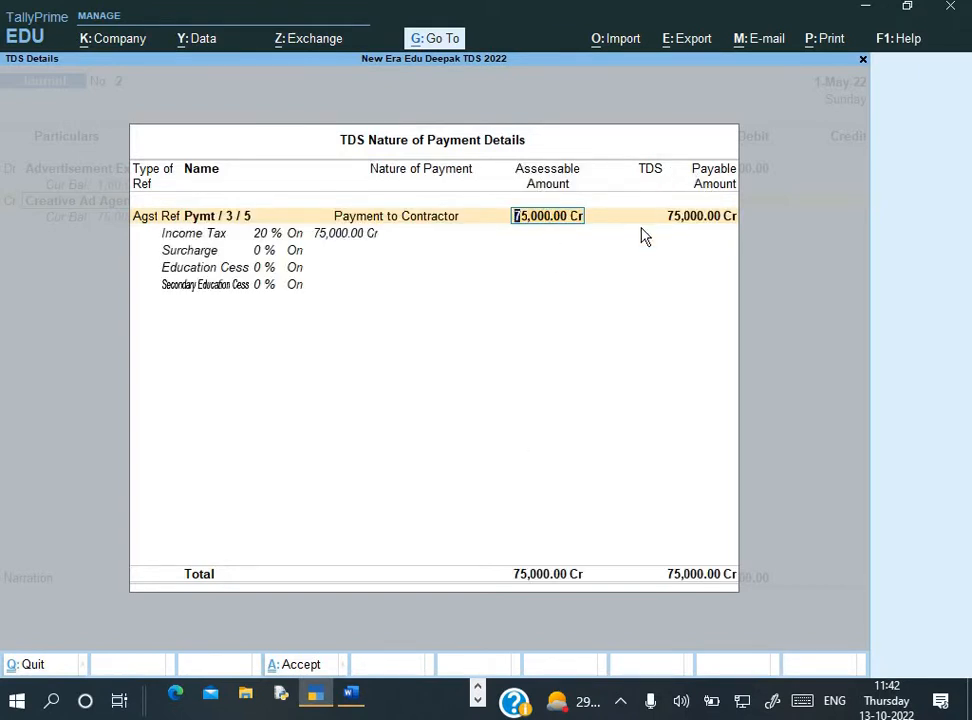
pyautogui.press('Return')
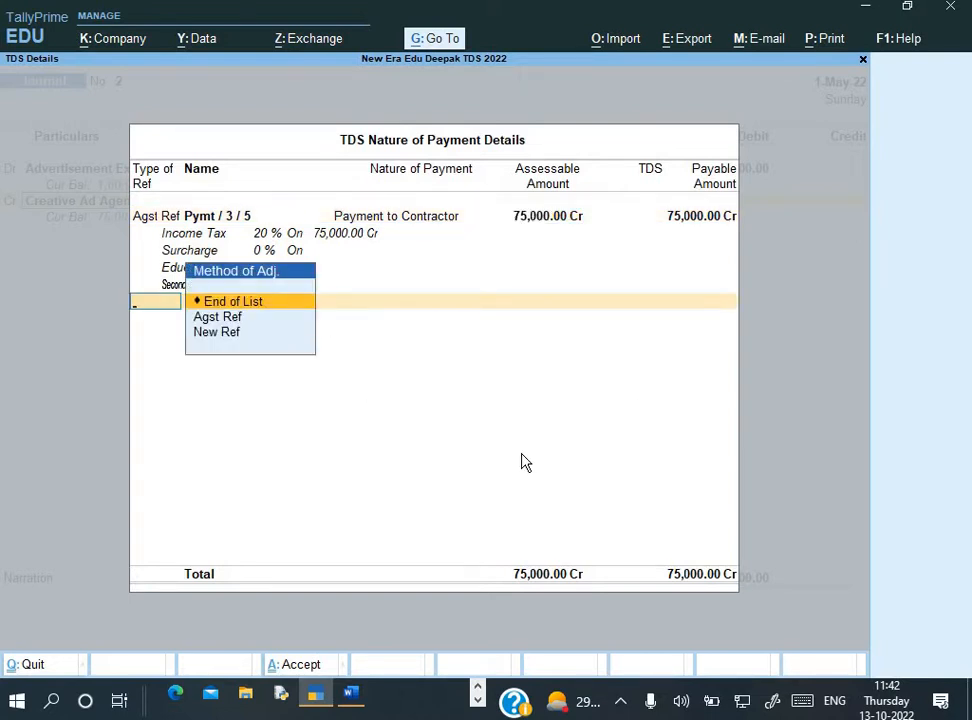
pyautogui.press('Down')
pyautogui.press('Down')
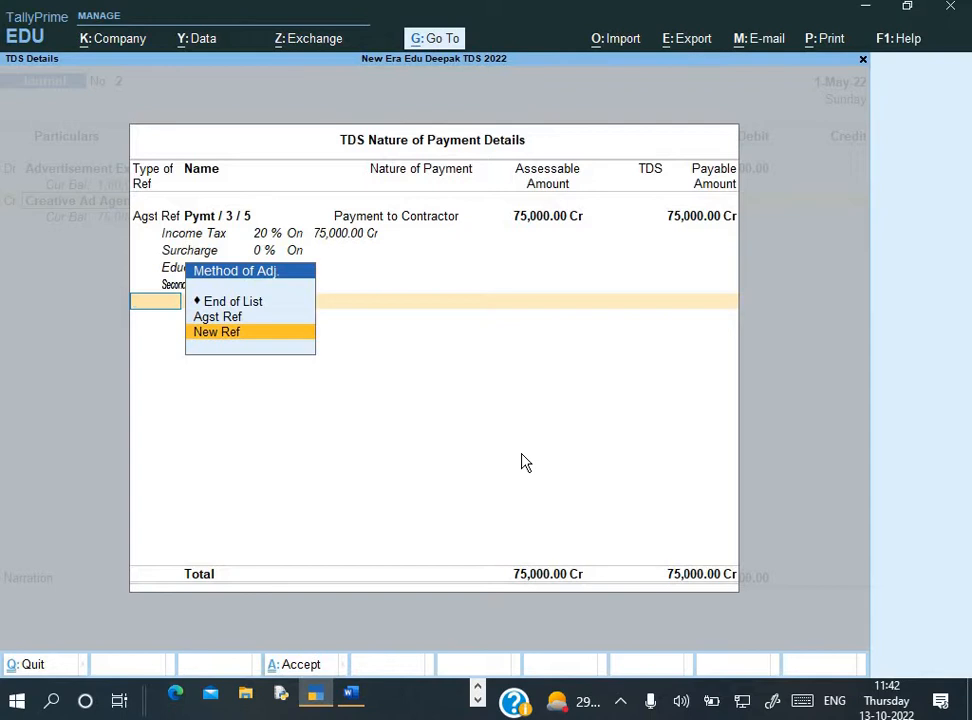
pyautogui.press('Return')
pyautogui.press('Return')
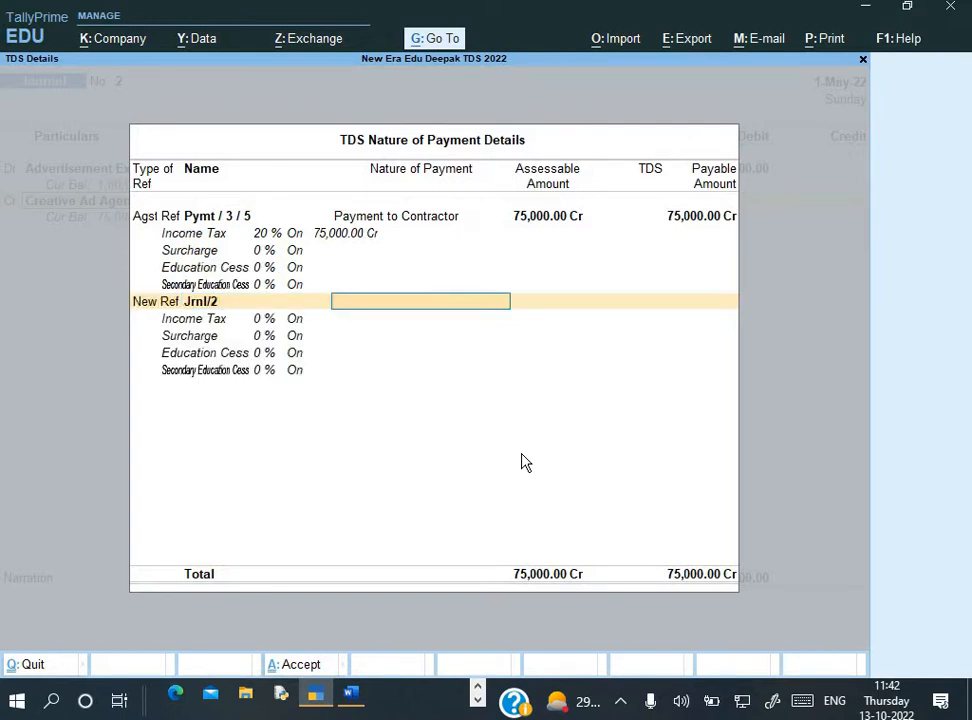
pyautogui.press('Return')
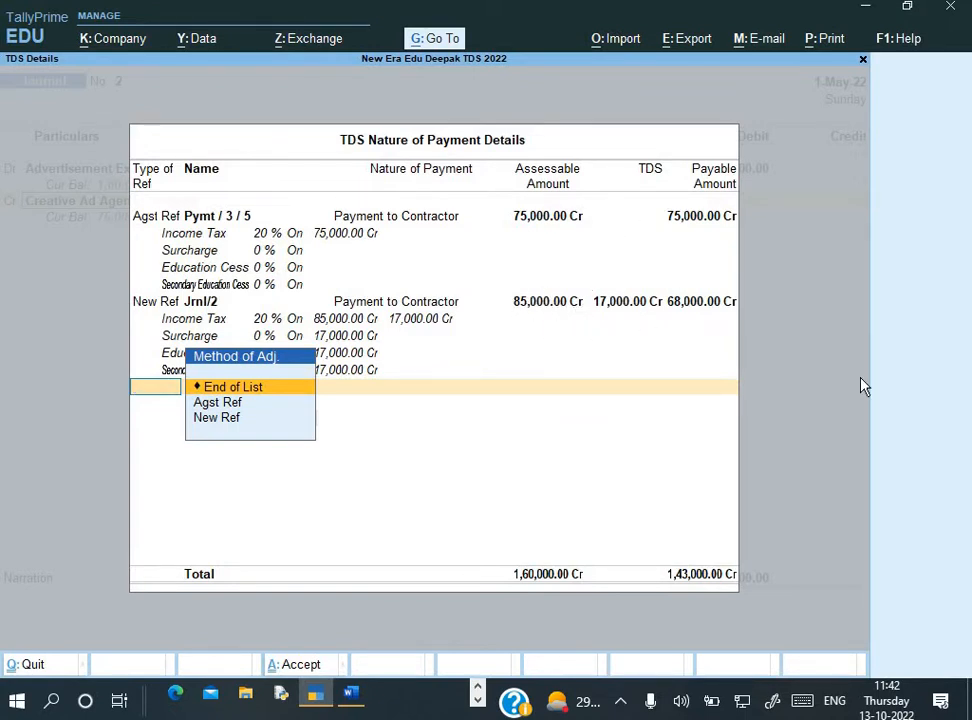
pyautogui.press('Return')
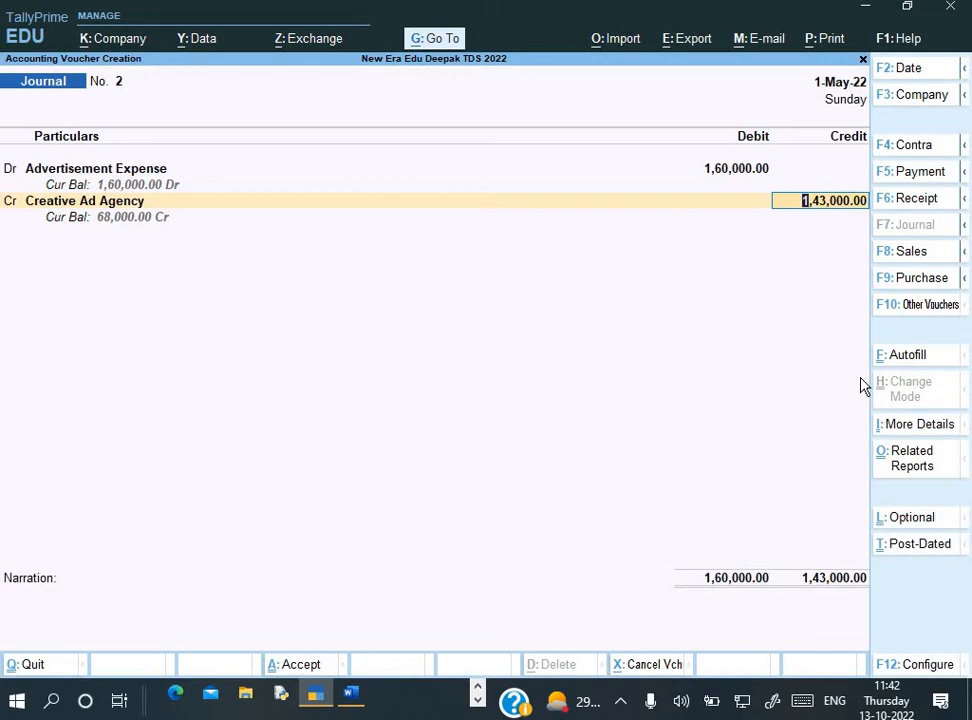
# Enter new bill reference 2 with a 1,60,000 Cr line and a 17,000 Dr line
pyautogui.press('Return')
pyautogui.press('Return')
pyautogui.press('Return')
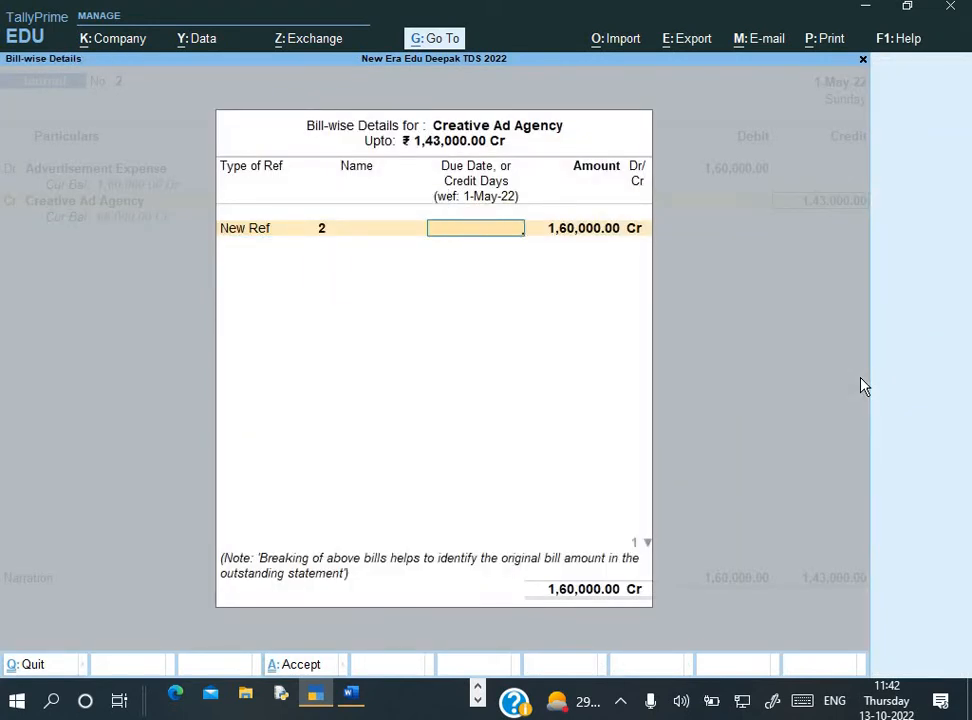
pyautogui.press('Return')
pyautogui.press('Return')
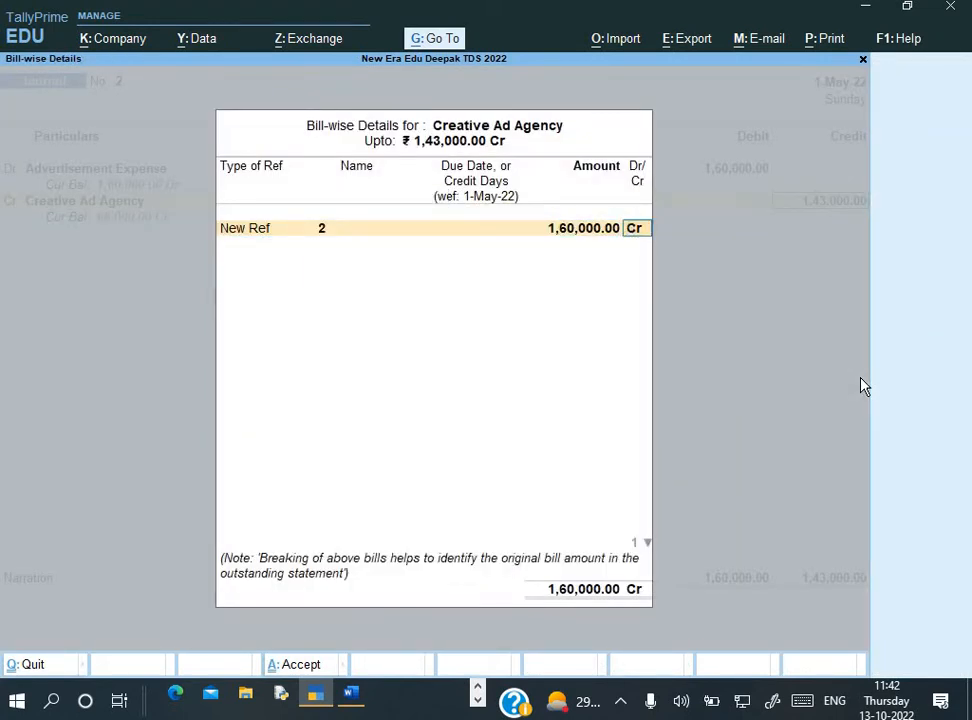
pyautogui.press('Return')
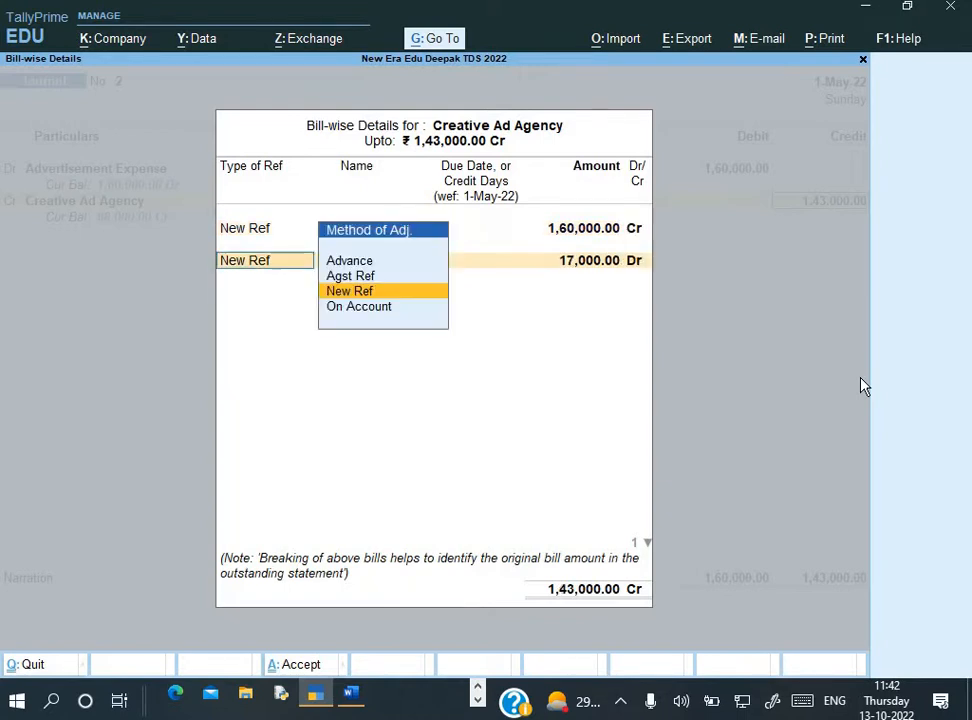
pyautogui.press('Return')
pyautogui.press('Return')
pyautogui.press('Return')
pyautogui.press('Return')
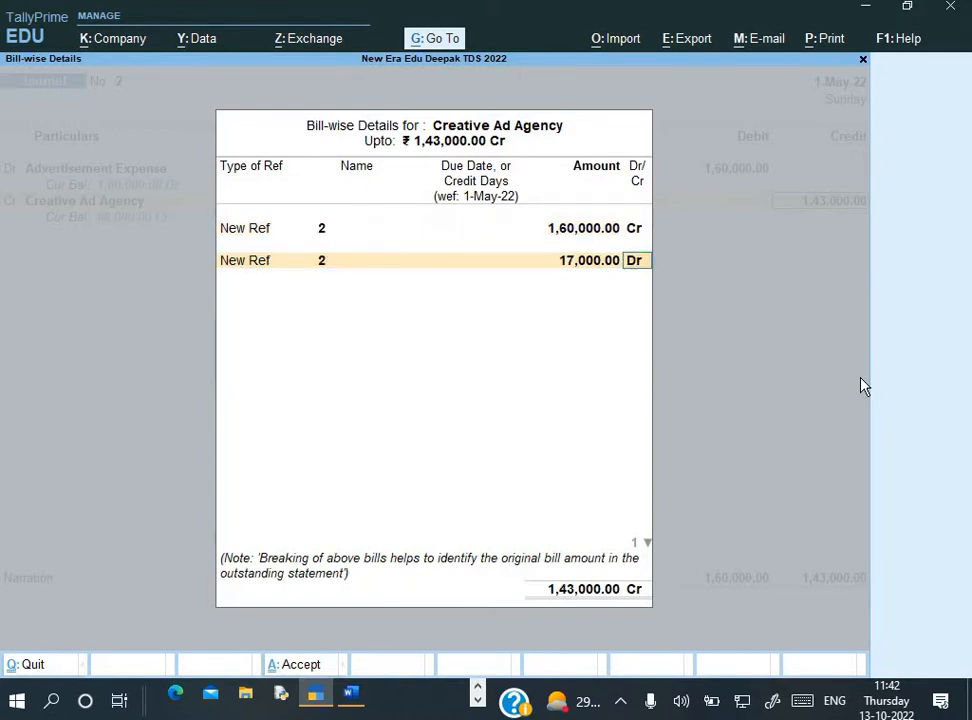
pyautogui.press('Return')
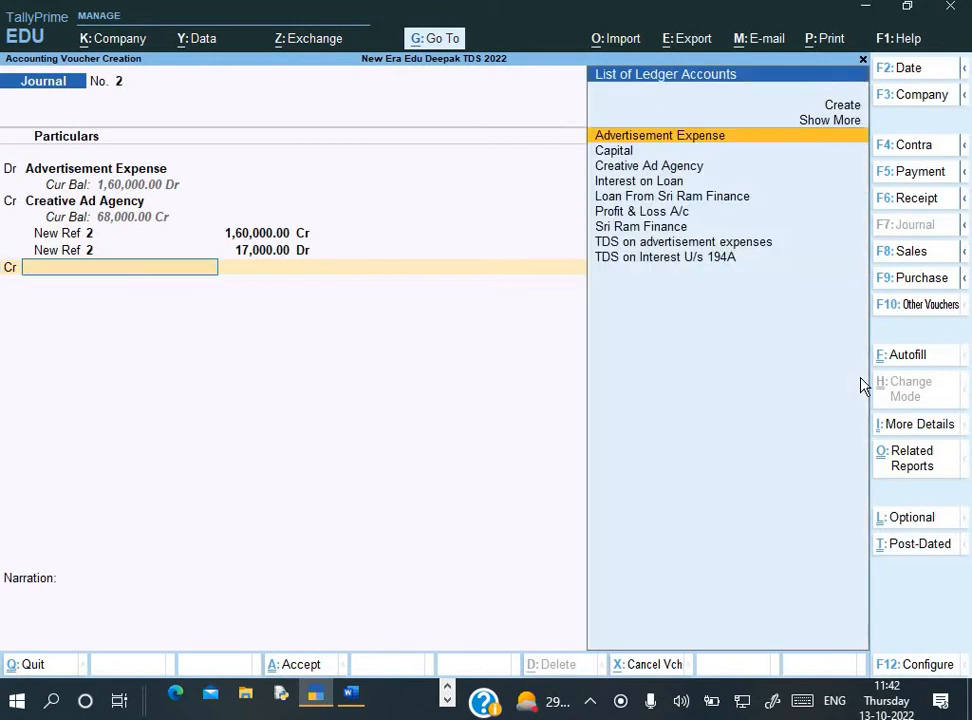
# Credit TDS on advertisement expenses 17,000 and add narration 'Being Exp. Due & TDS deducted', without saving yet
pyautogui.press('Down')
pyautogui.press('Down')
pyautogui.press('Down')
pyautogui.press('Down')
pyautogui.press('Down')
pyautogui.press('Down')
pyautogui.press('Down')
pyautogui.press('Down')
pyautogui.press('Return')
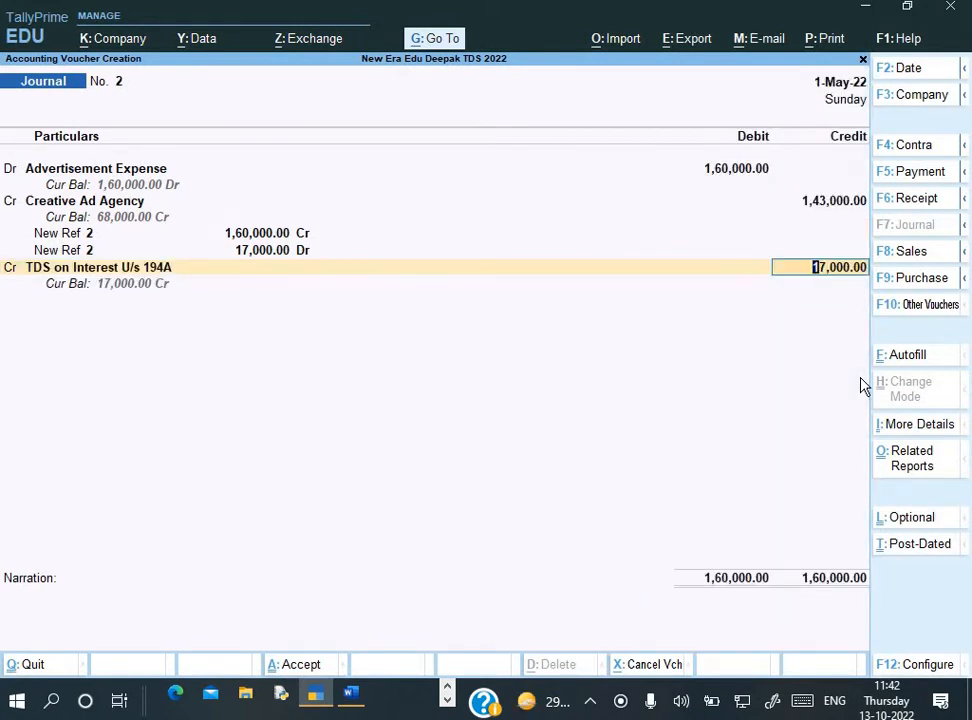
pyautogui.press('BackSpace')
pyautogui.press('Up')
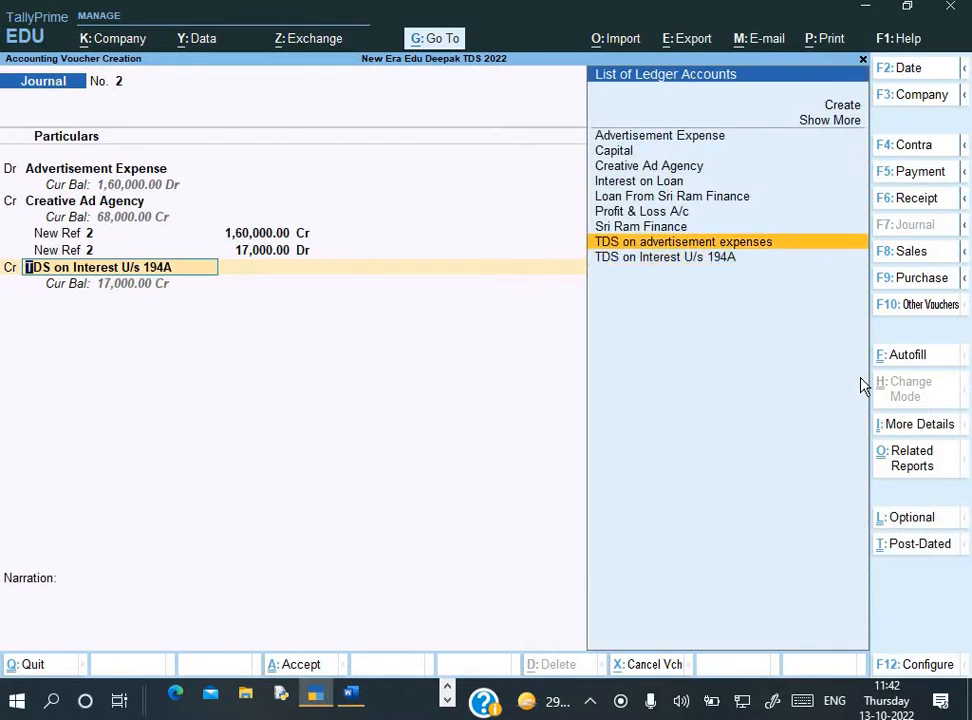
pyautogui.press('Return')
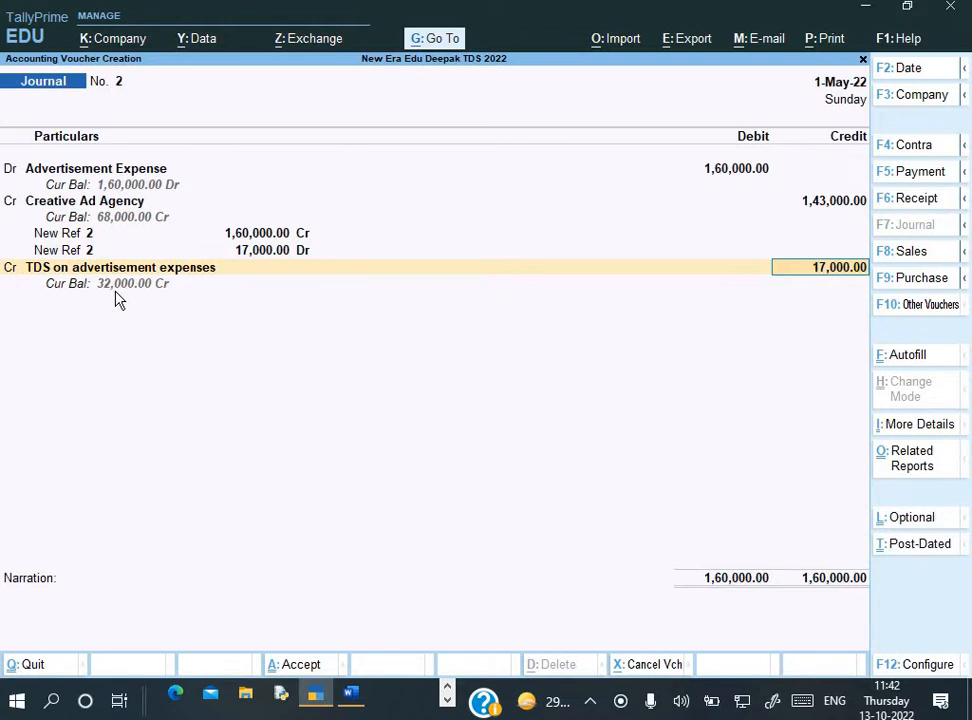
pyautogui.press('Return')
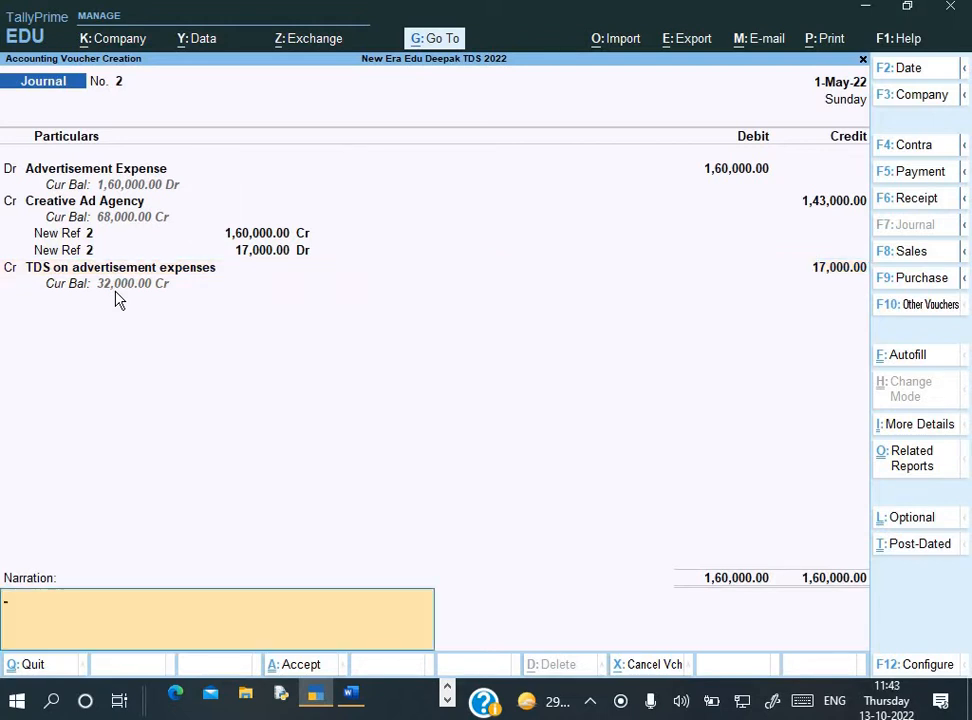
pyautogui.write('Being Exp. Due & TDS deducted')
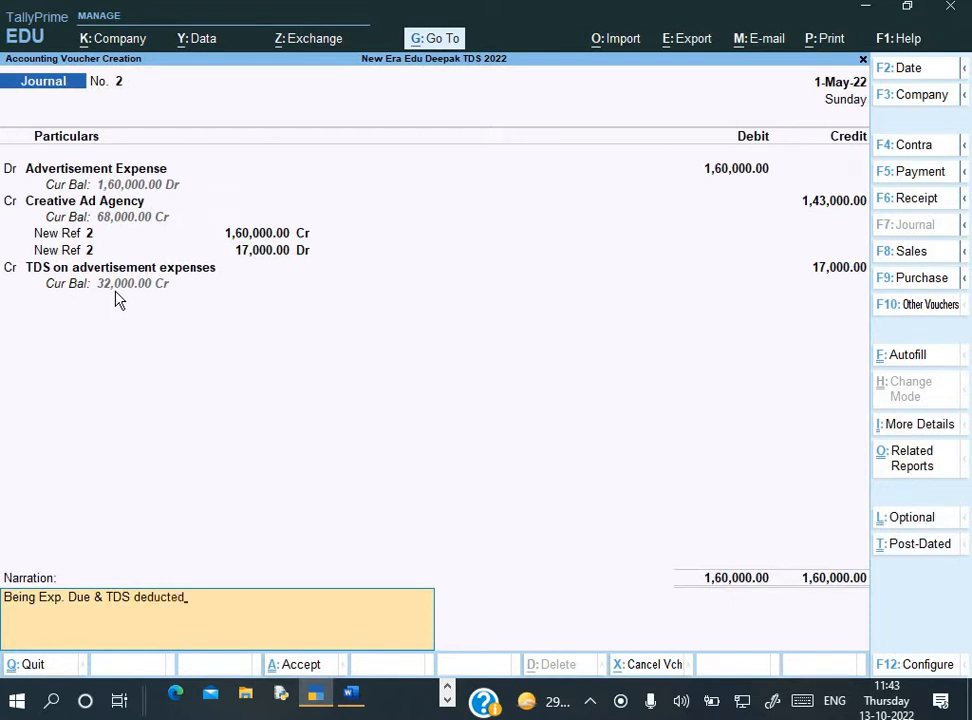
pyautogui.press('Return')
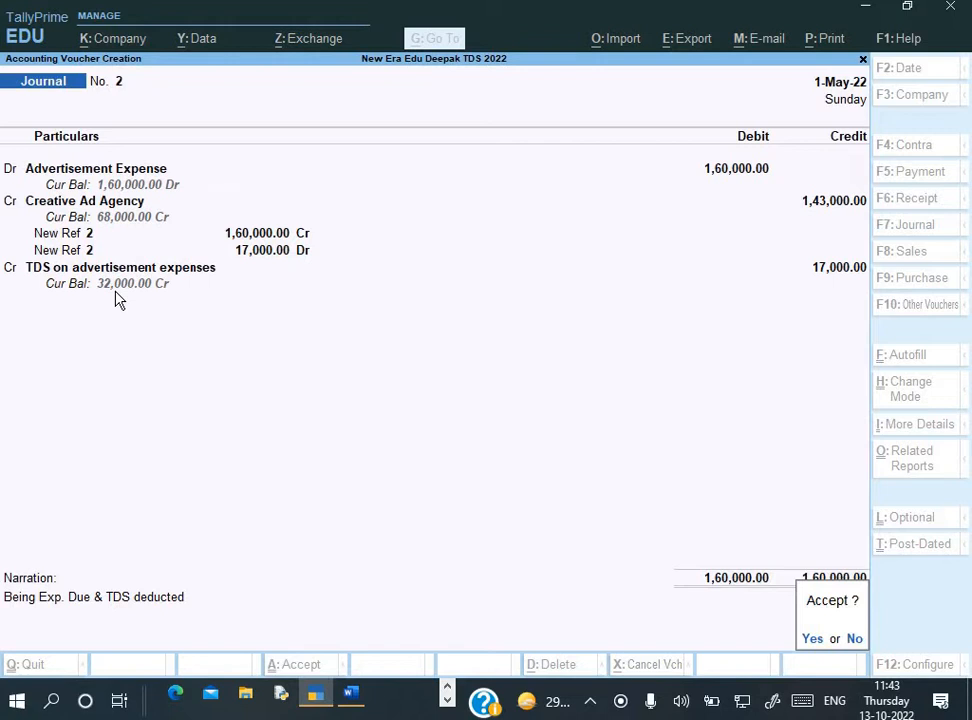
pyautogui.press('BackSpace')
pyautogui.press('BackSpace')
pyautogui.press('BackSpace')
pyautogui.press('BackSpace')
pyautogui.press('BackSpace')
pyautogui.press('BackSpace')
pyautogui.press('BackSpace')
pyautogui.press('BackSpace')
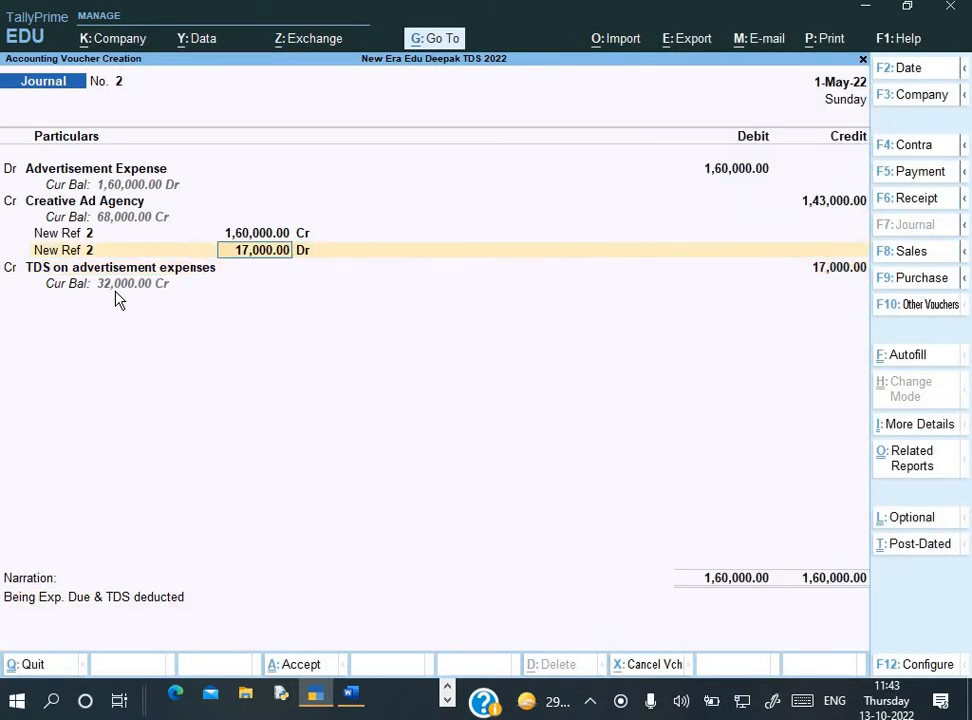
# Revisit the TDS details and name the agency's bill reference CAA/012/22-23 from the invoice
pyautogui.press('BackSpace')
pyautogui.press('BackSpace')
pyautogui.press('BackSpace')
pyautogui.press('BackSpace')
pyautogui.press('BackSpace')
pyautogui.press('BackSpace')
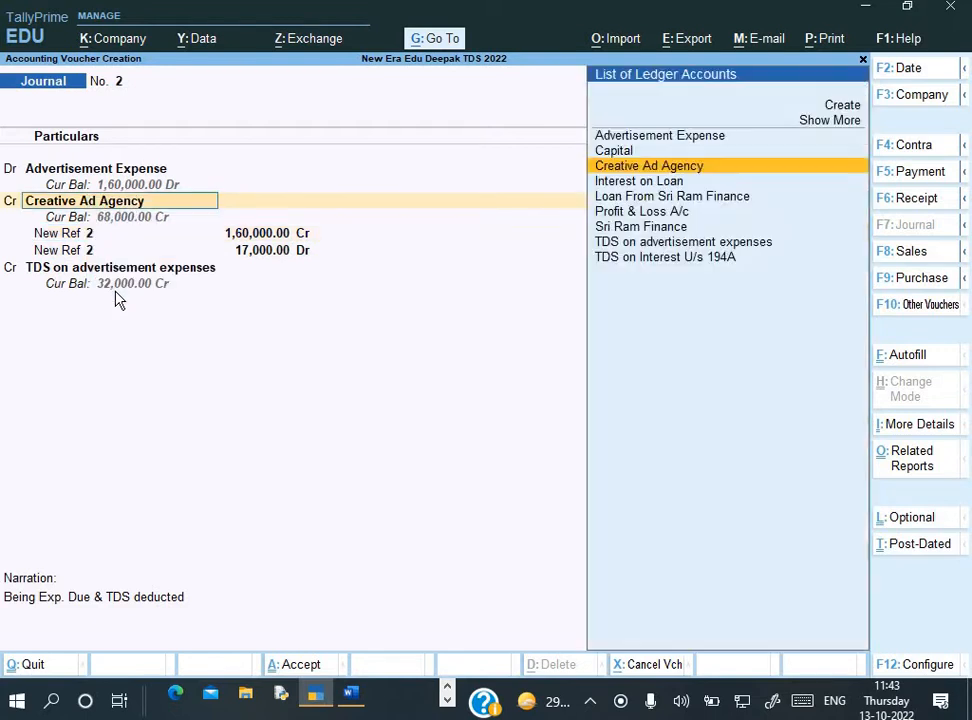
pyautogui.press('Return')
pyautogui.press('Return')
pyautogui.press('Return')
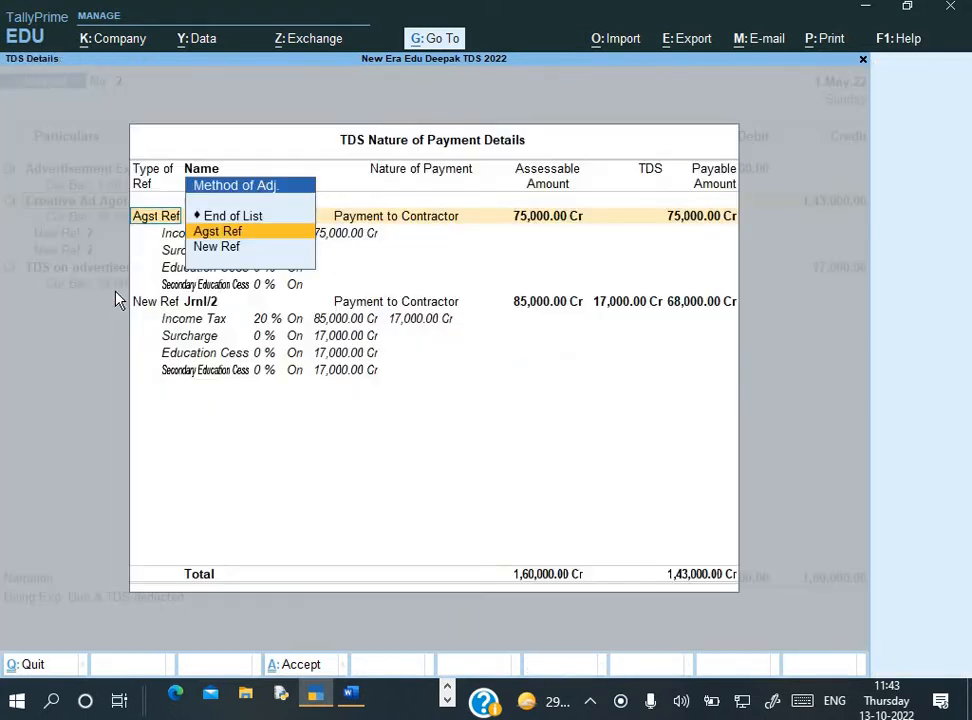
pyautogui.press('Return')
pyautogui.press('Return')
pyautogui.press('Return')
pyautogui.press('Return')
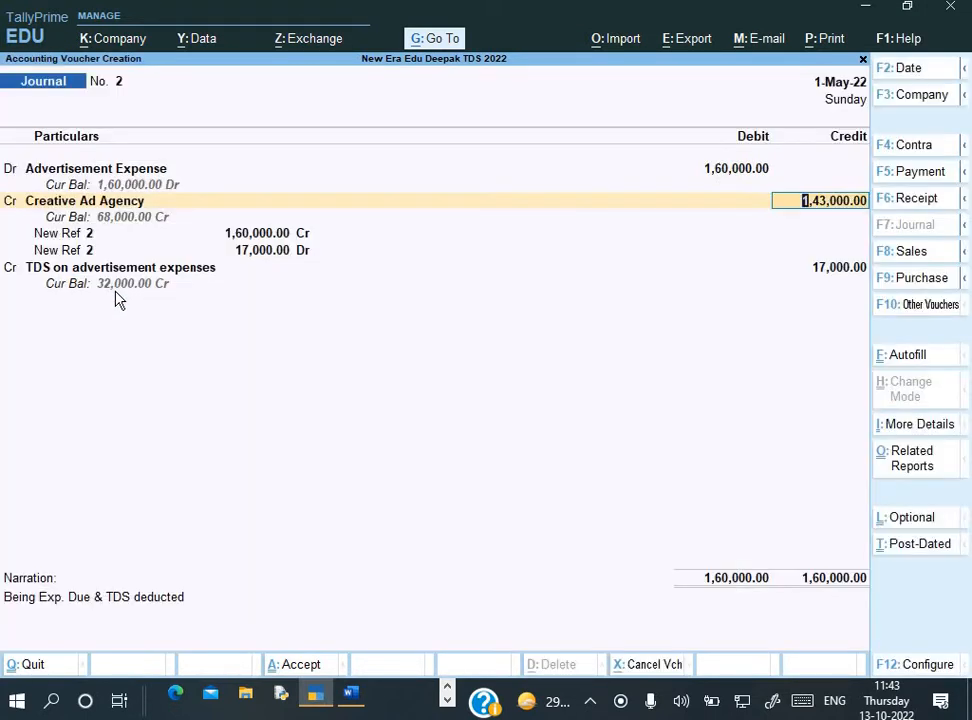
pyautogui.press('Return')
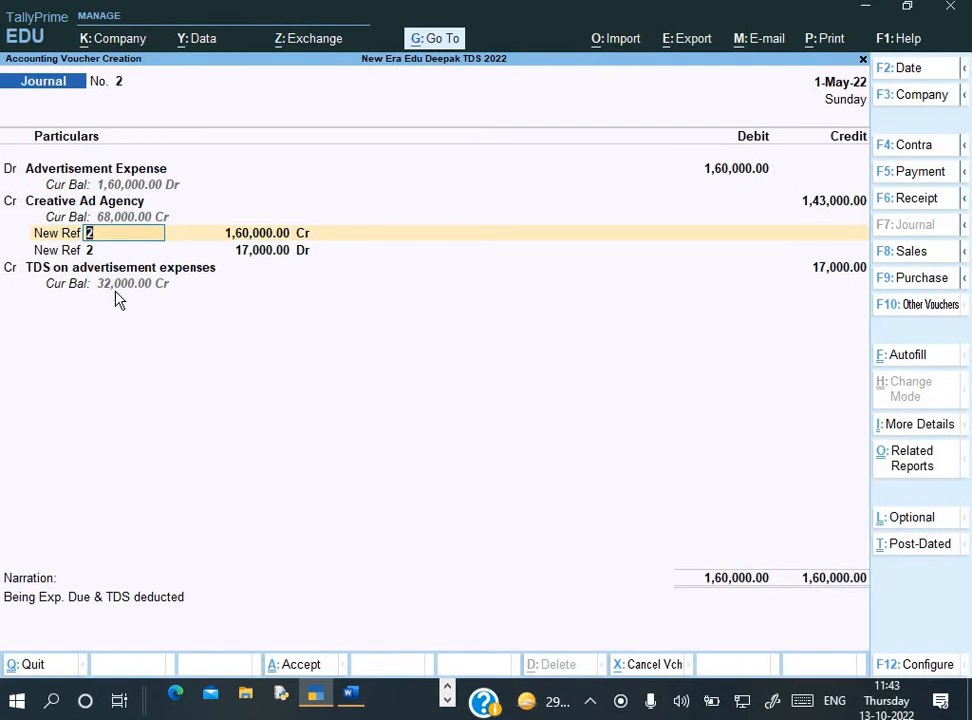
pyautogui.hotkey('alt', 'Tab')
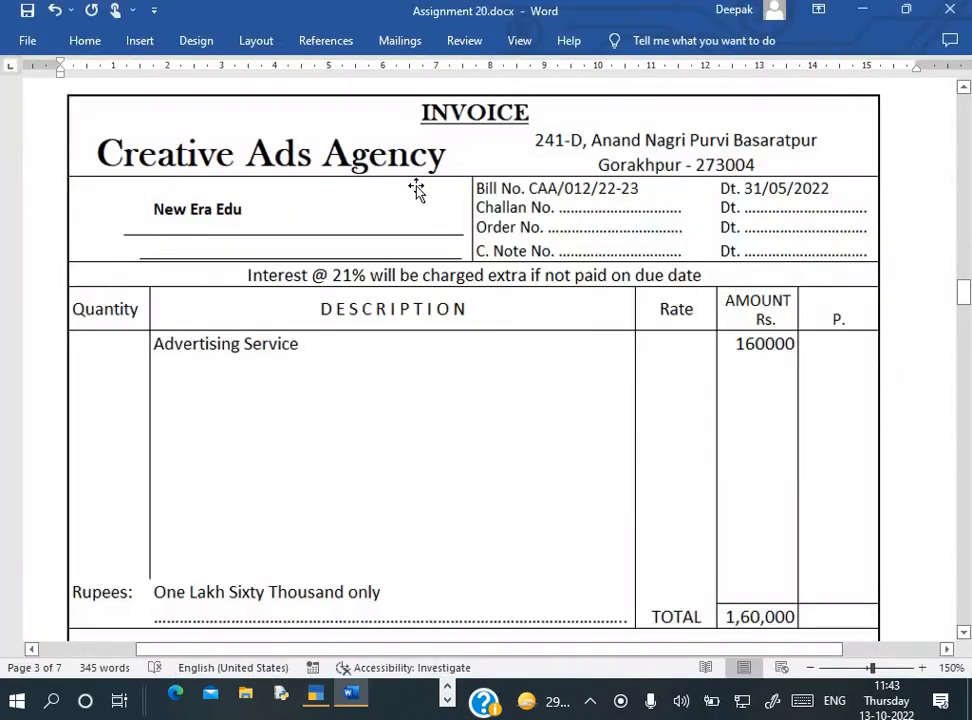
pyautogui.hotkey('alt', 'Tab')
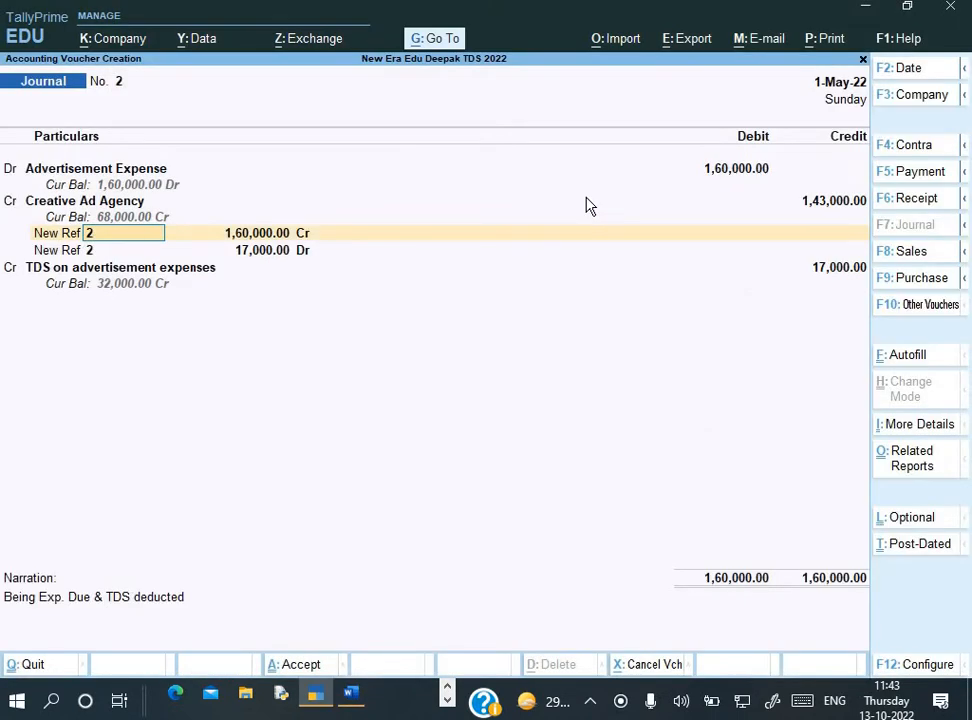
pyautogui.write('CAA')
pyautogui.hotkey('alt', 'Tab')
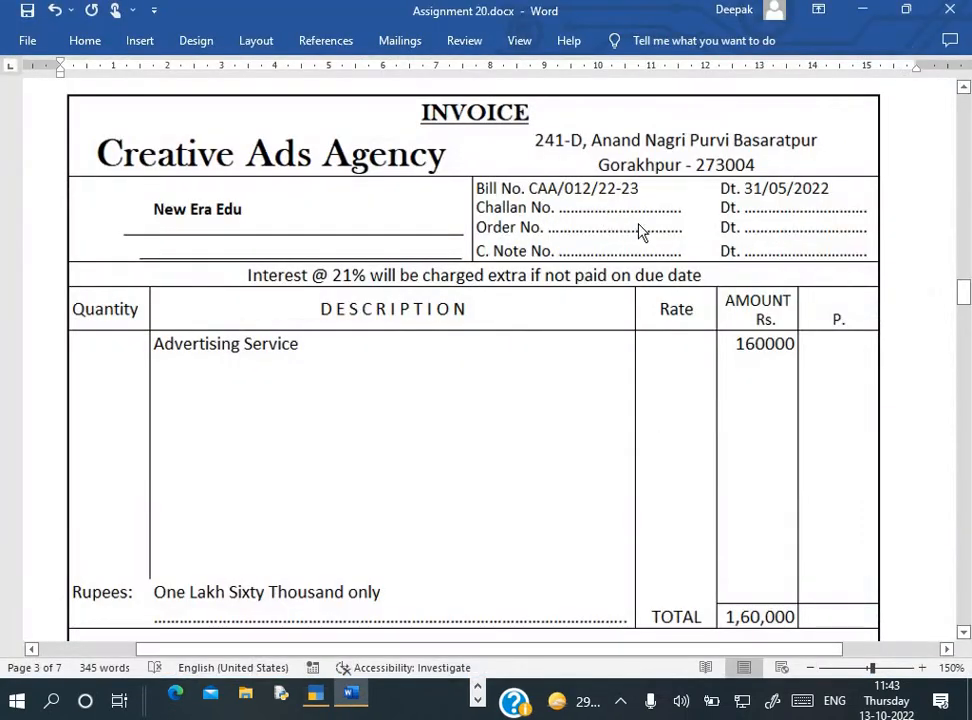
pyautogui.hotkey('alt', 'Tab')
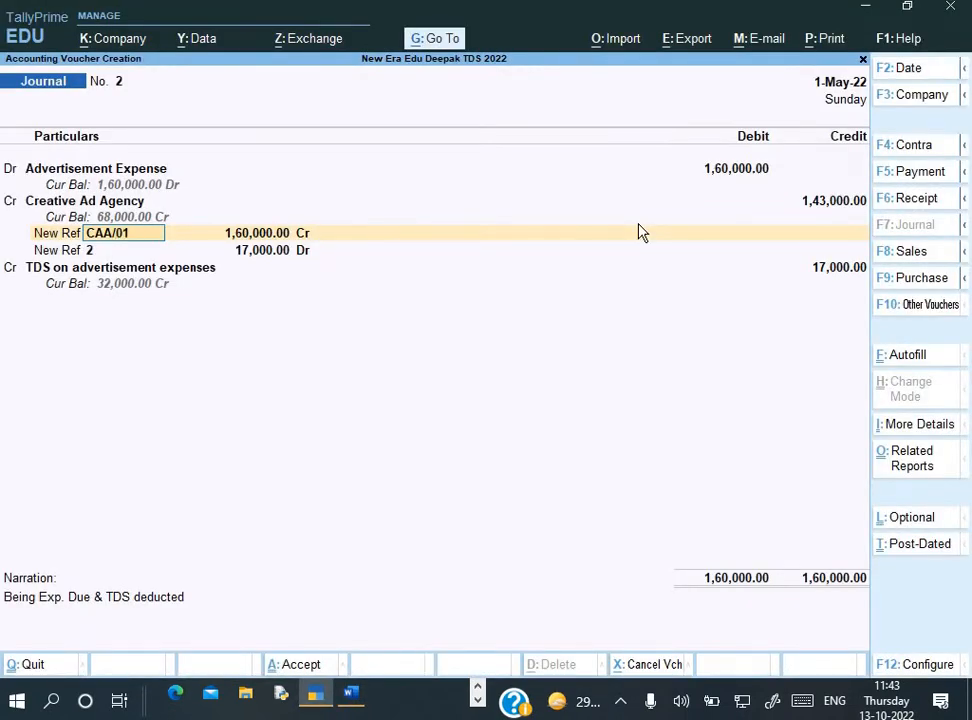
pyautogui.hotkey('alt', 'Tab')
pyautogui.hotkey('alt', 'Tab')
pyautogui.write('AA/012/22-23')
pyautogui.press('Return')
# Accept the 17,000 reference and TDS credit, then save Journal No. 2
pyautogui.press('Return')
pyautogui.press('Return')
pyautogui.press('Return')
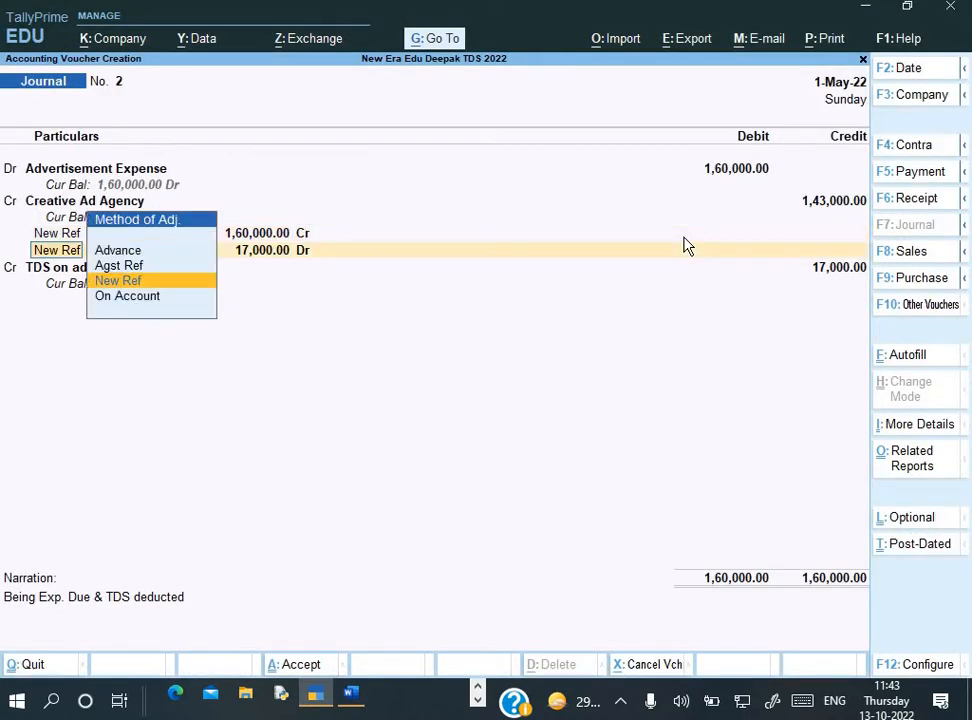
pyautogui.press('Return')
pyautogui.press('Return')
pyautogui.press('Return')
pyautogui.press('Return')
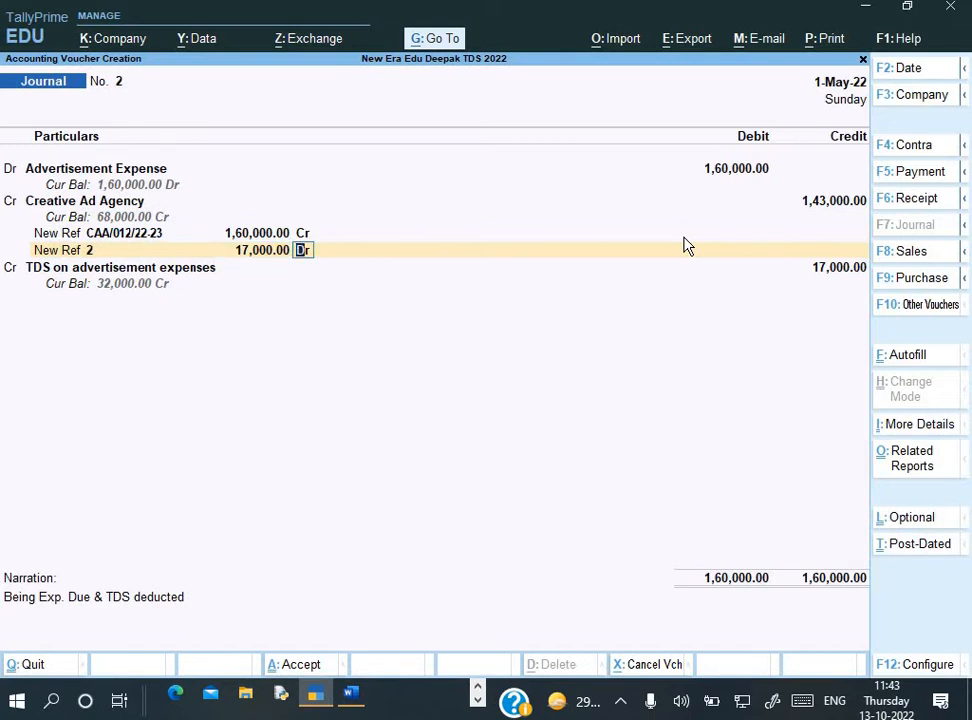
pyautogui.press('Return')
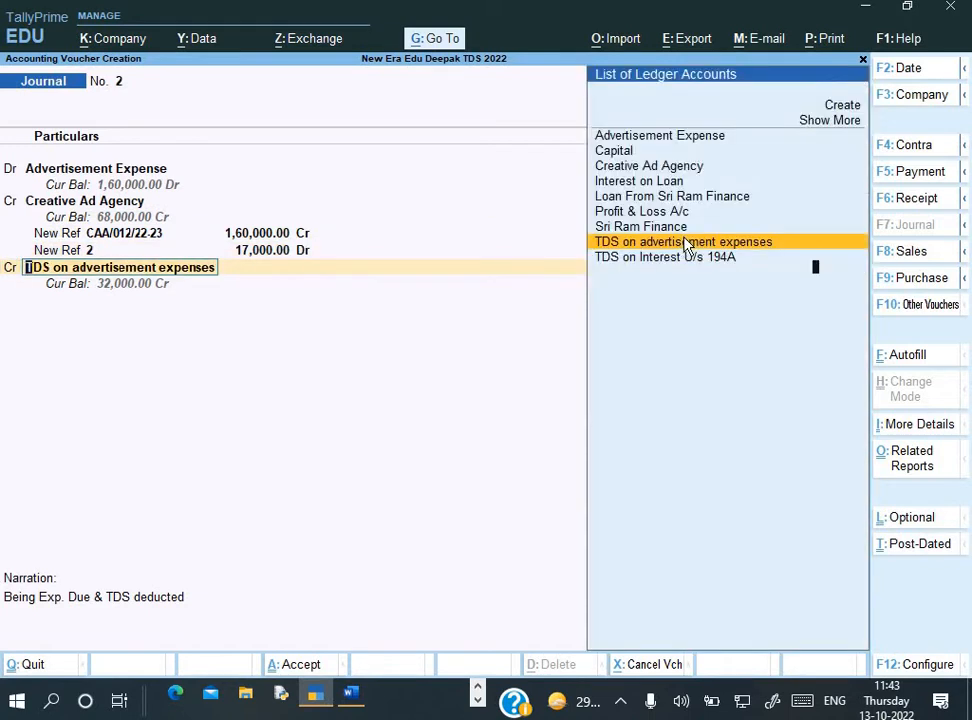
pyautogui.press('Return')
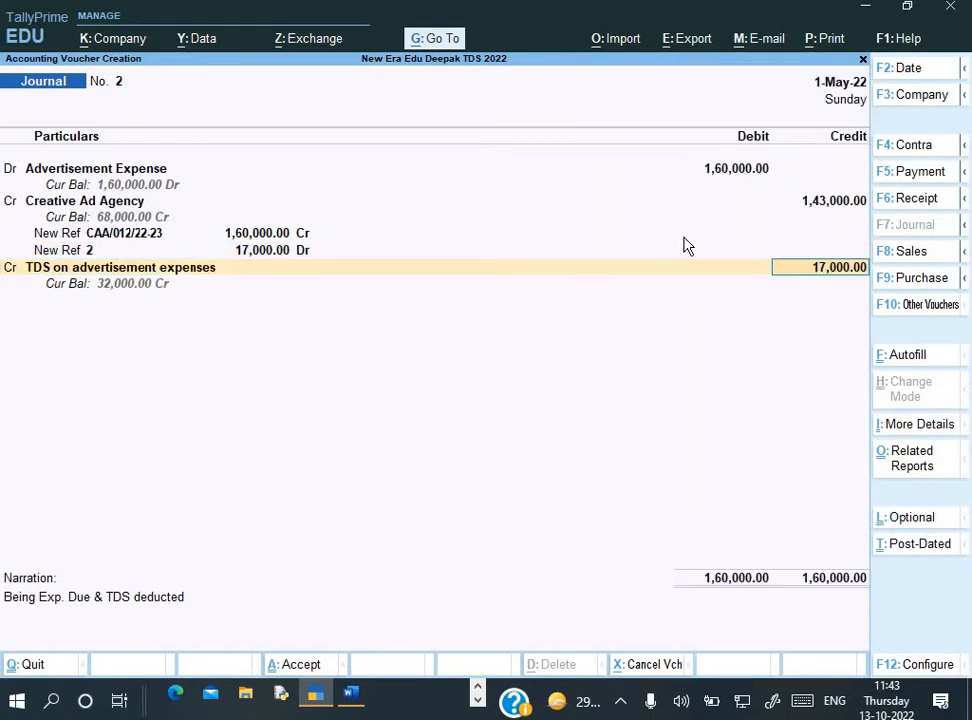
pyautogui.press('Return')
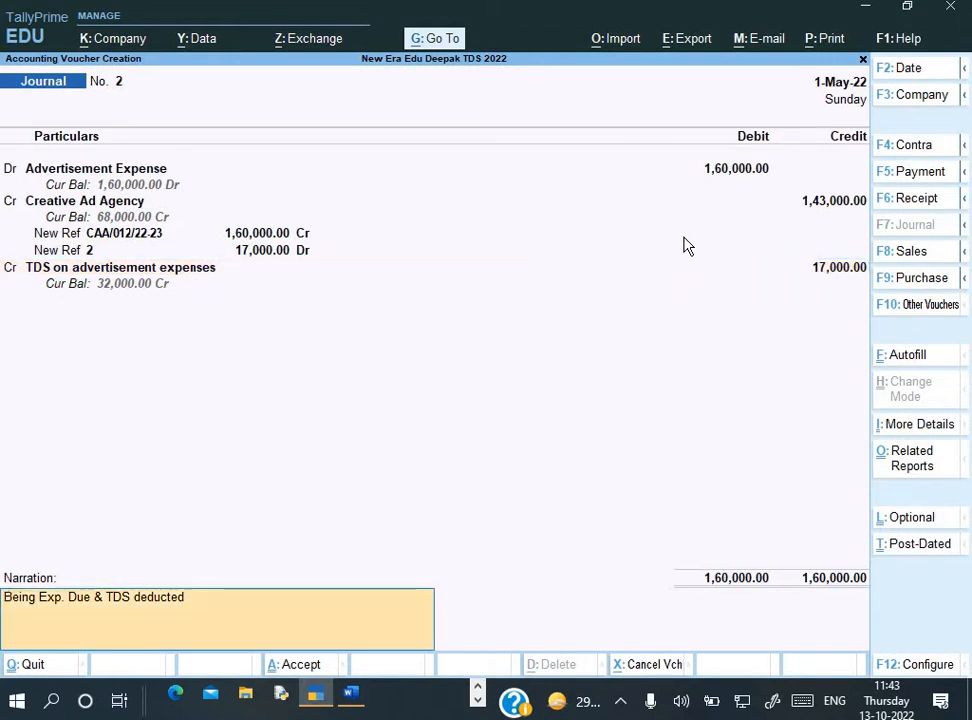
pyautogui.press('Return')
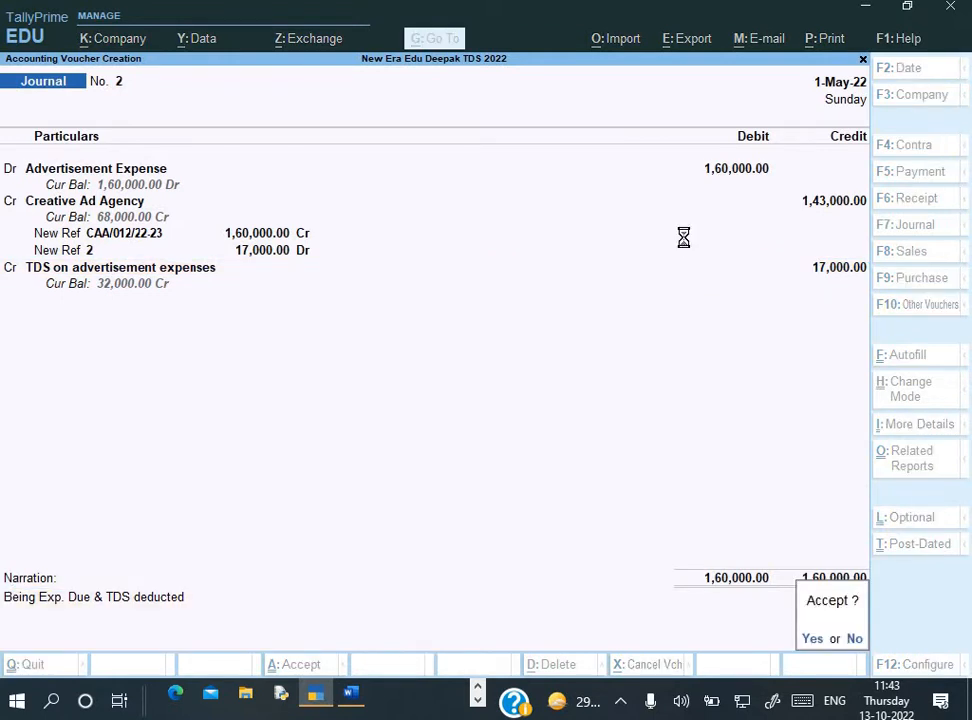
pyautogui.press('Return')
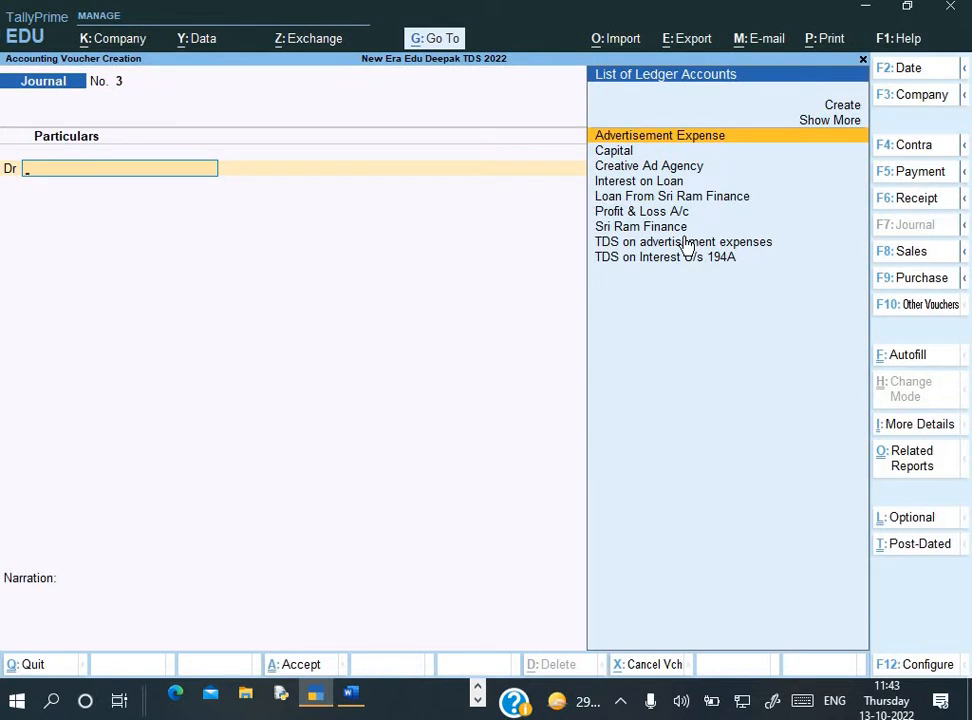
# In Word, highlight the 1,60,000 total, 75,000 advance and 85,000 balance taxed at 20%
pyautogui.hotkey('alt', 'Tab')
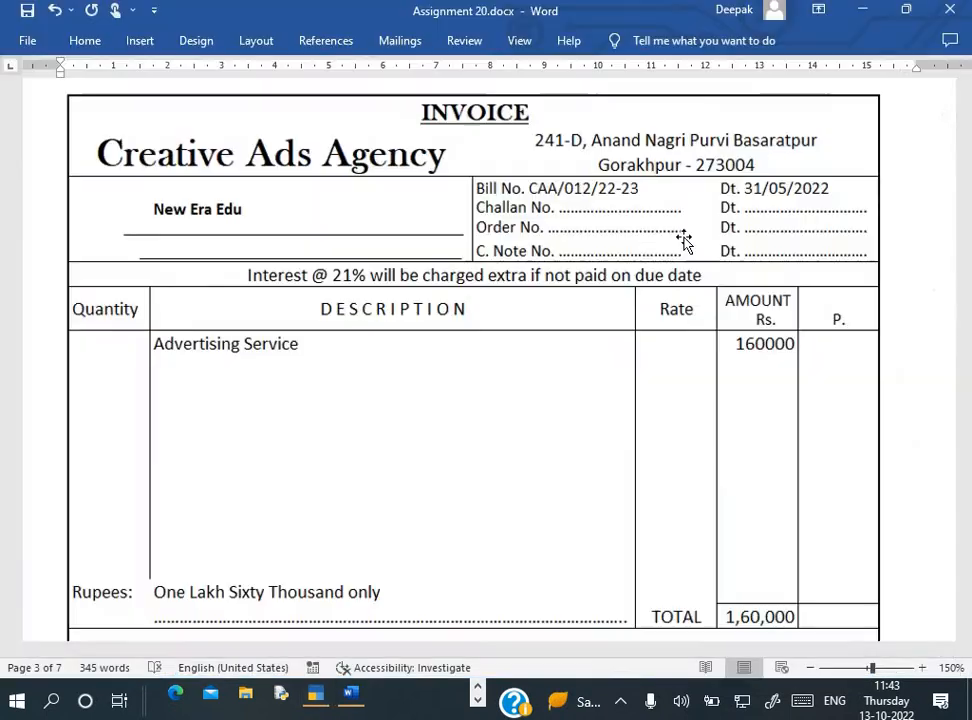
pyautogui.scroll(-3, 774, 447)
pyautogui.scroll(-12, 774, 447)
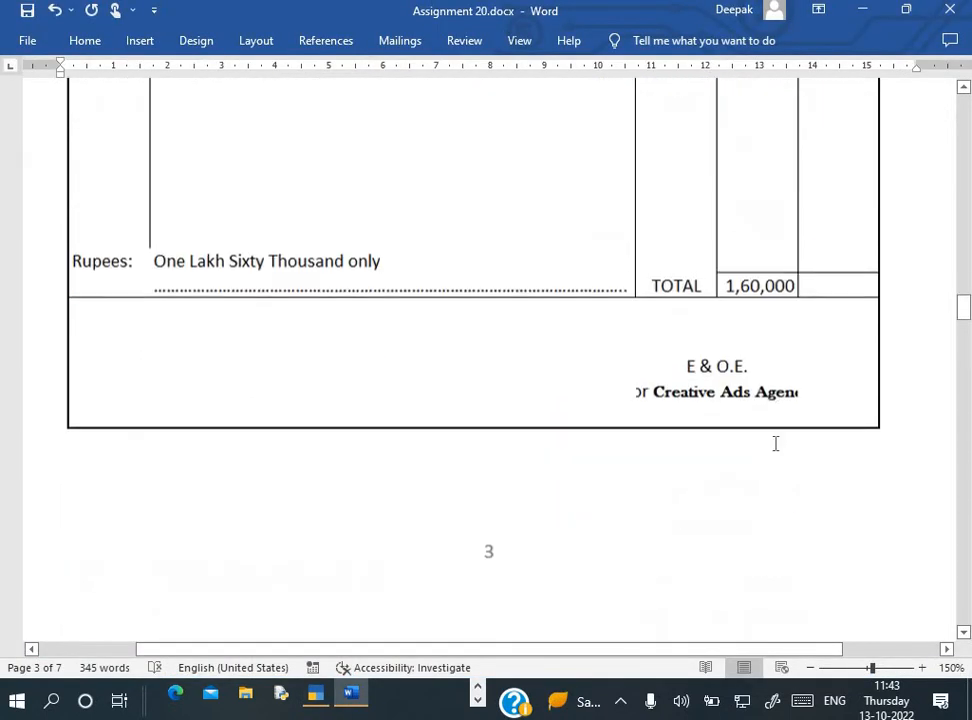
pyautogui.scroll(3, 484, 299)
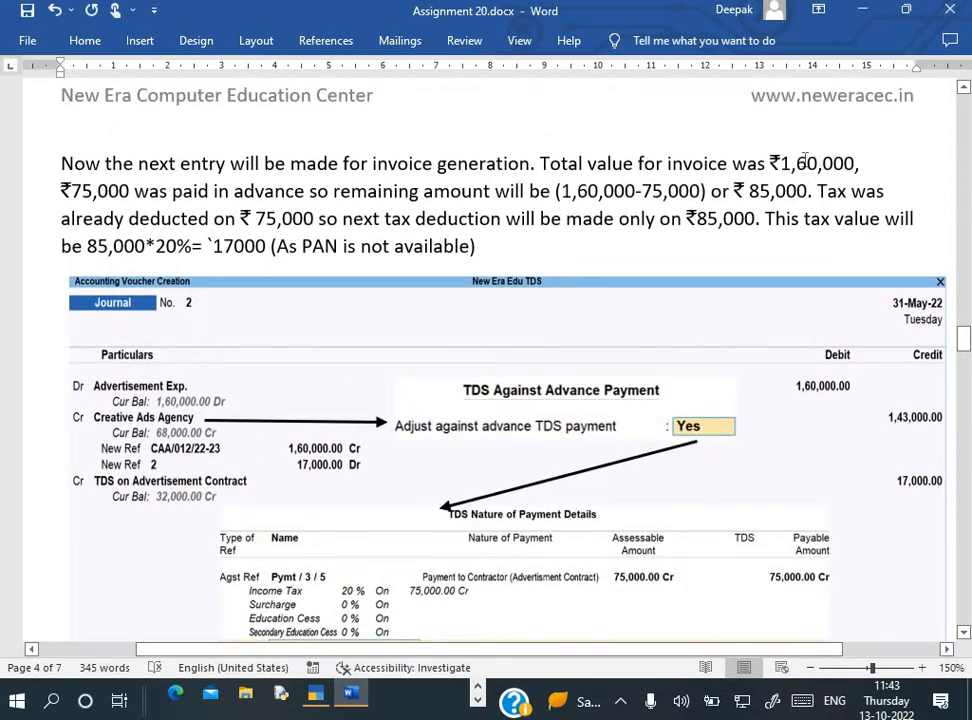
pyautogui.moveTo(780, 163); pyautogui.dragTo(872, 163)
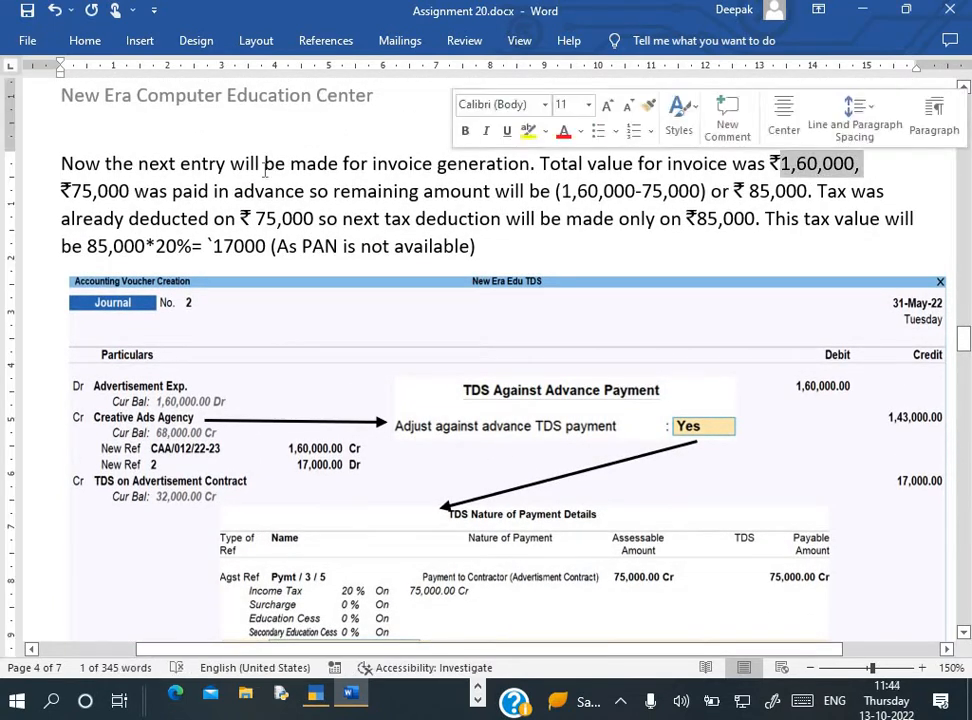
pyautogui.moveTo(62, 191); pyautogui.dragTo(147, 197)
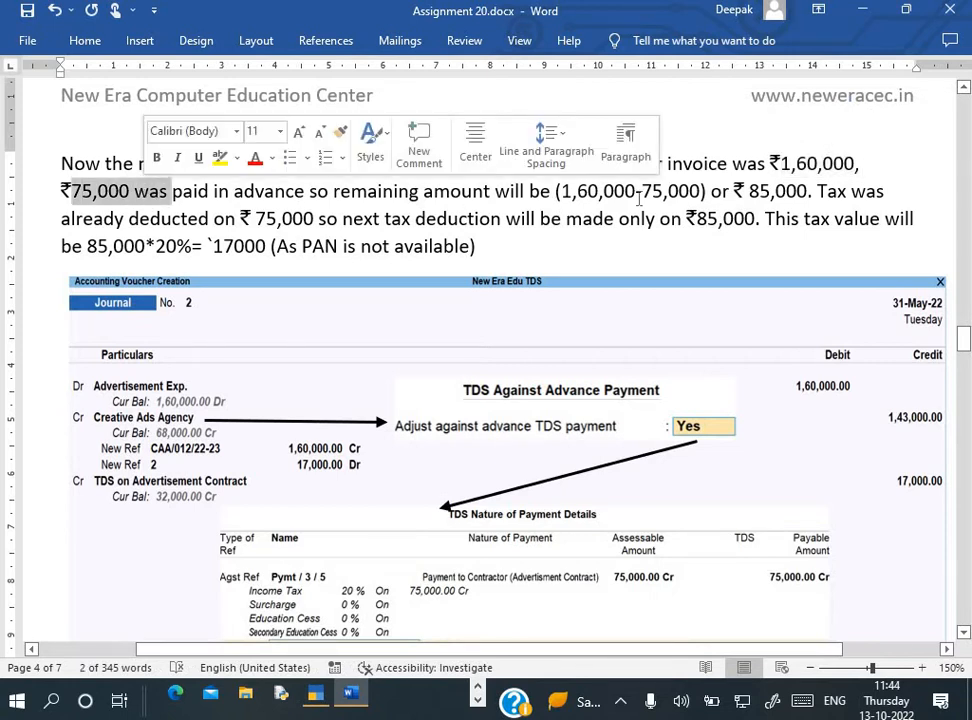
pyautogui.moveTo(750, 191); pyautogui.dragTo(808, 191)
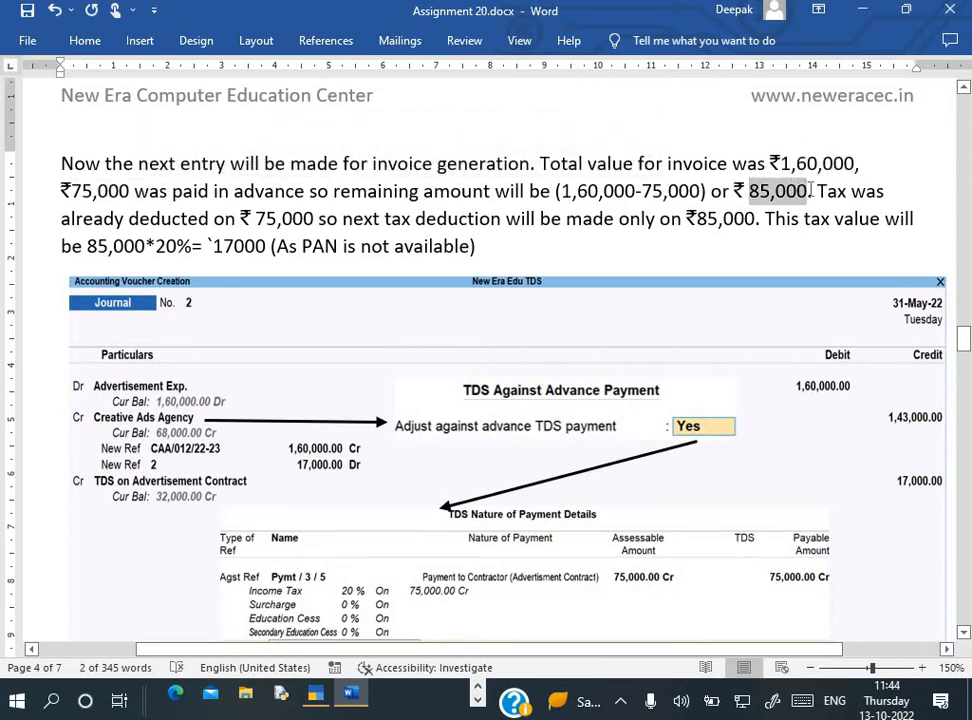
pyautogui.moveTo(257, 219); pyautogui.dragTo(326, 220)
pyautogui.doubleClick(133, 246)
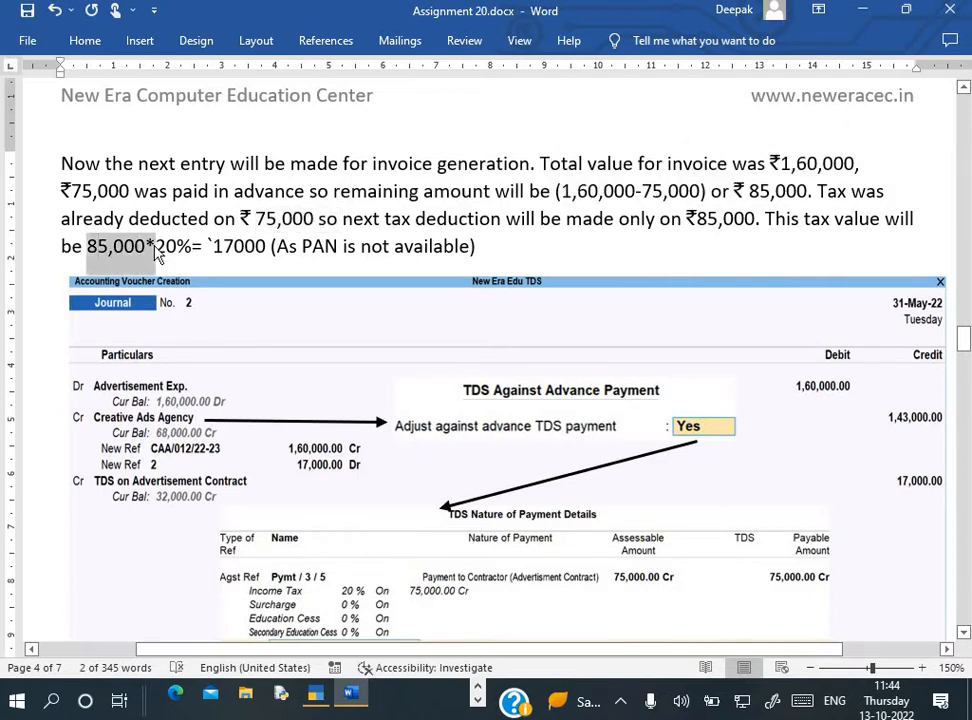
pyautogui.click(178, 246)
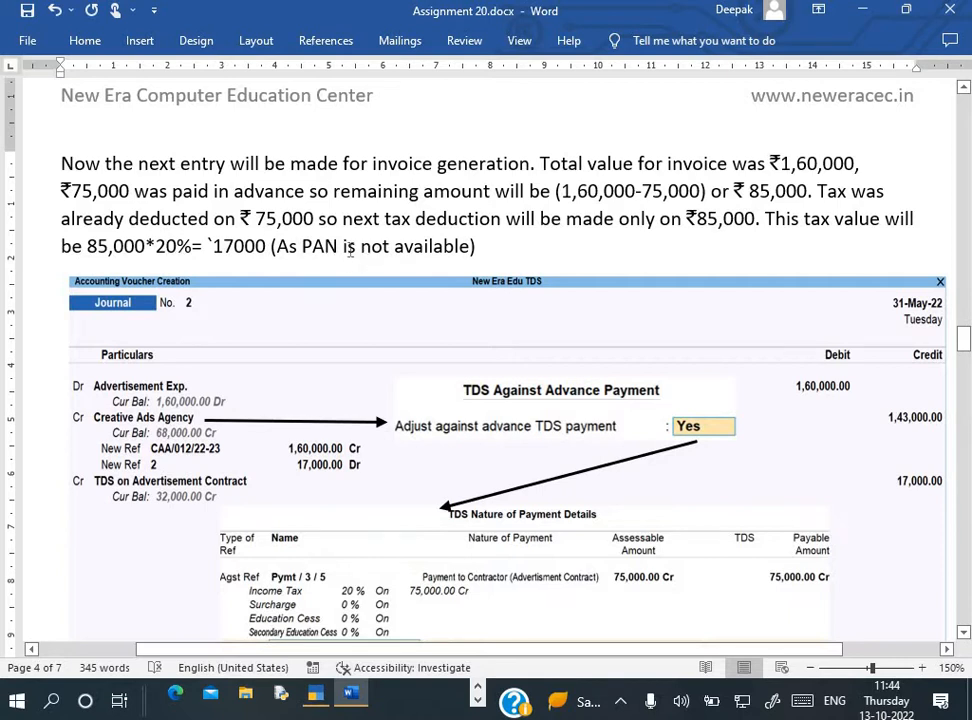
pyautogui.scroll(-1, 395, 272)
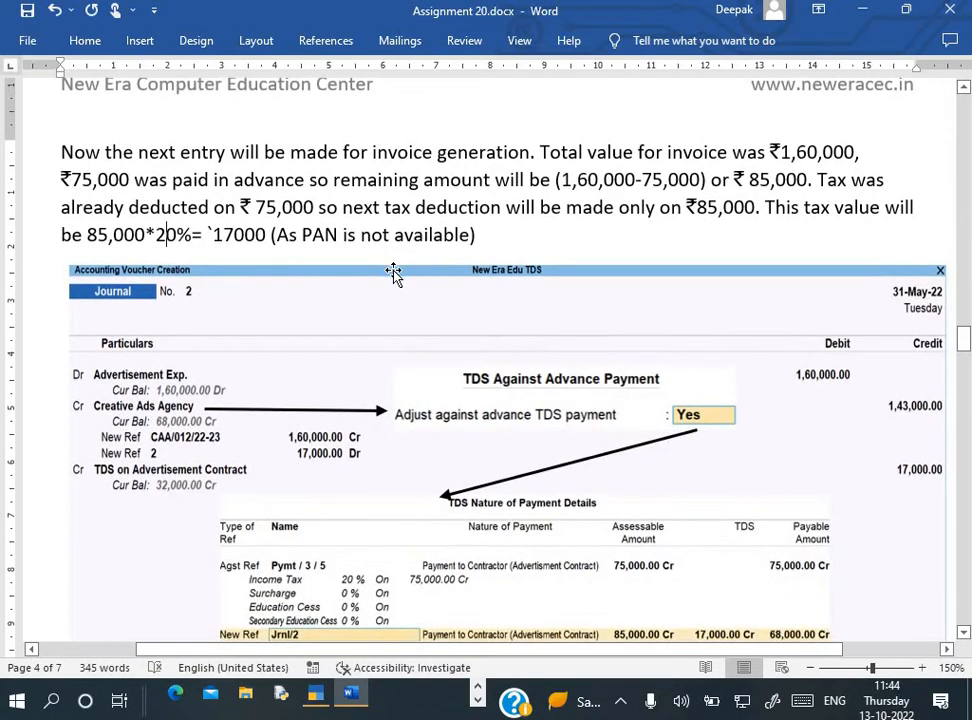
pyautogui.scroll(1, 395, 272)
pyautogui.hotkey('alt', 'Tab')
# Leave the journal voucher and open Form 26Q under Statutory Reports > TDS Reports
pyautogui.press('Escape')
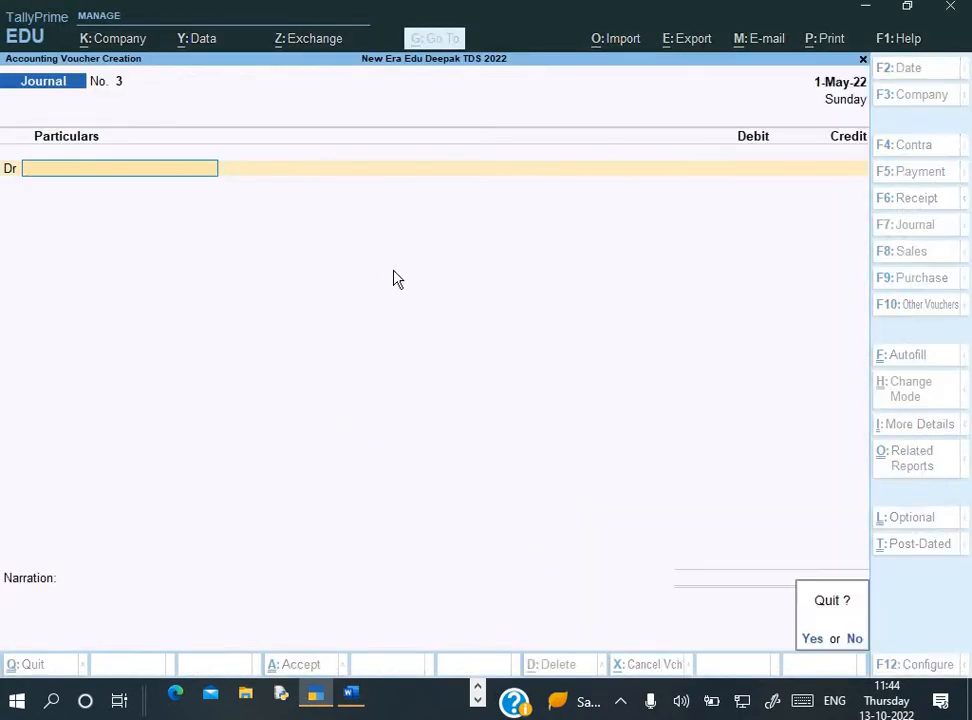
pyautogui.press('Return')
pyautogui.press('Escape')
pyautogui.press('Escape')
pyautogui.press('Down')
pyautogui.press('Down')
pyautogui.press('Down')
pyautogui.press('Down')
pyautogui.press('Down')
pyautogui.press('Down')
pyautogui.press('Down')
pyautogui.press('Down')
pyautogui.press('Down')
pyautogui.press('Down')
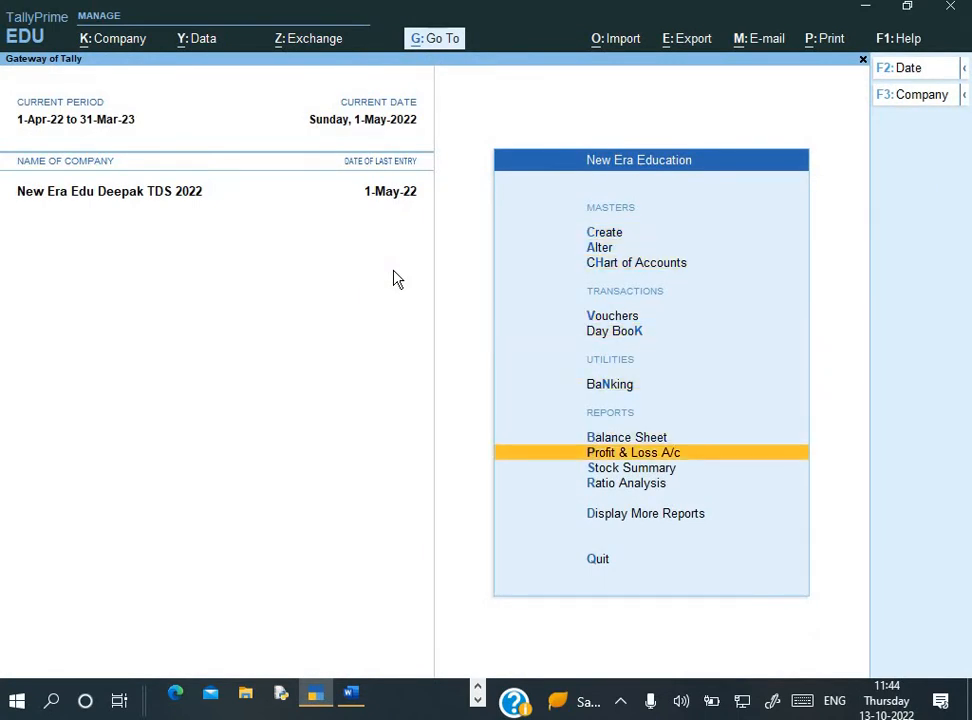
pyautogui.press('Return')
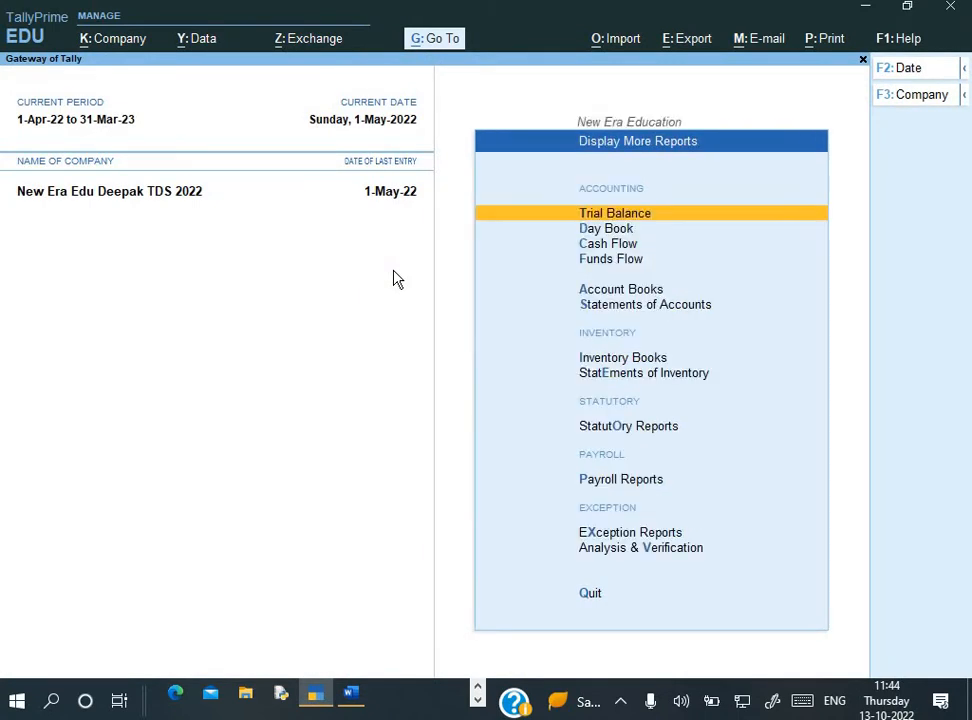
pyautogui.press('Down')
pyautogui.press('Down')
pyautogui.press('Down')
pyautogui.press('Down')
pyautogui.press('Down')
pyautogui.press('Down')
pyautogui.press('Down')
pyautogui.press('Down')
pyautogui.press('Return')
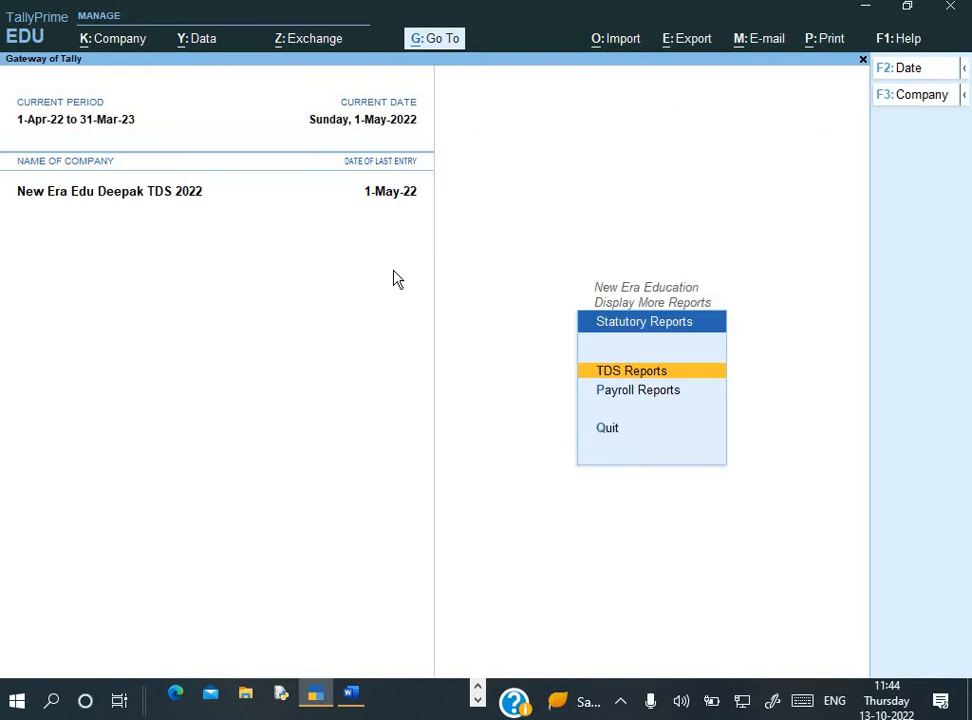
pyautogui.press('Return')
pyautogui.press('Down')
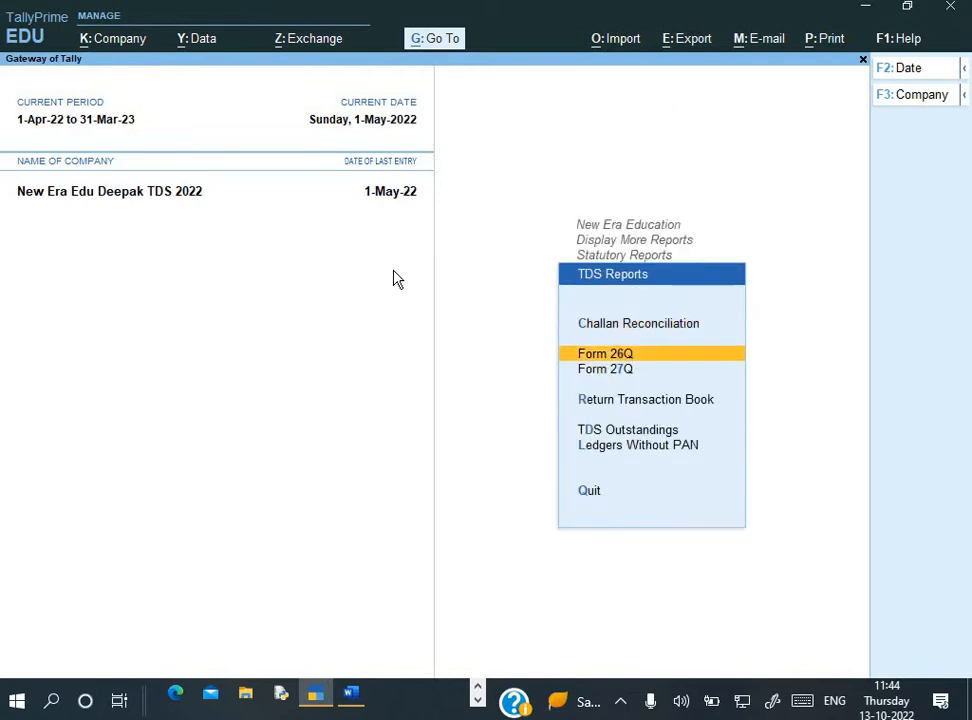
pyautogui.press('Return')
# Review the normal and higher-rate deduction rows and the payments included in the return
pyautogui.press('Down')
pyautogui.press('Down')
pyautogui.press('Down')
pyautogui.press('Down')
pyautogui.press('Down')
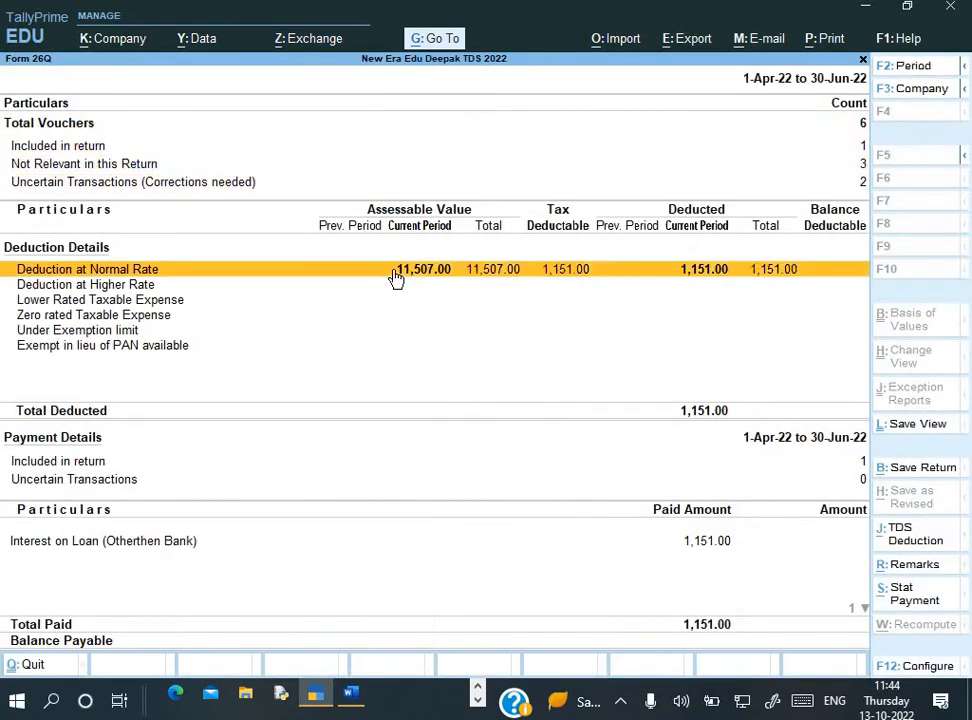
pyautogui.press('Up')
pyautogui.press('alt')
pyautogui.press('Down')
pyautogui.press('Down')
pyautogui.press('Down')
pyautogui.press('Down')
pyautogui.press('Down')
pyautogui.press('Down')
pyautogui.press('Down')
pyautogui.press('Up')
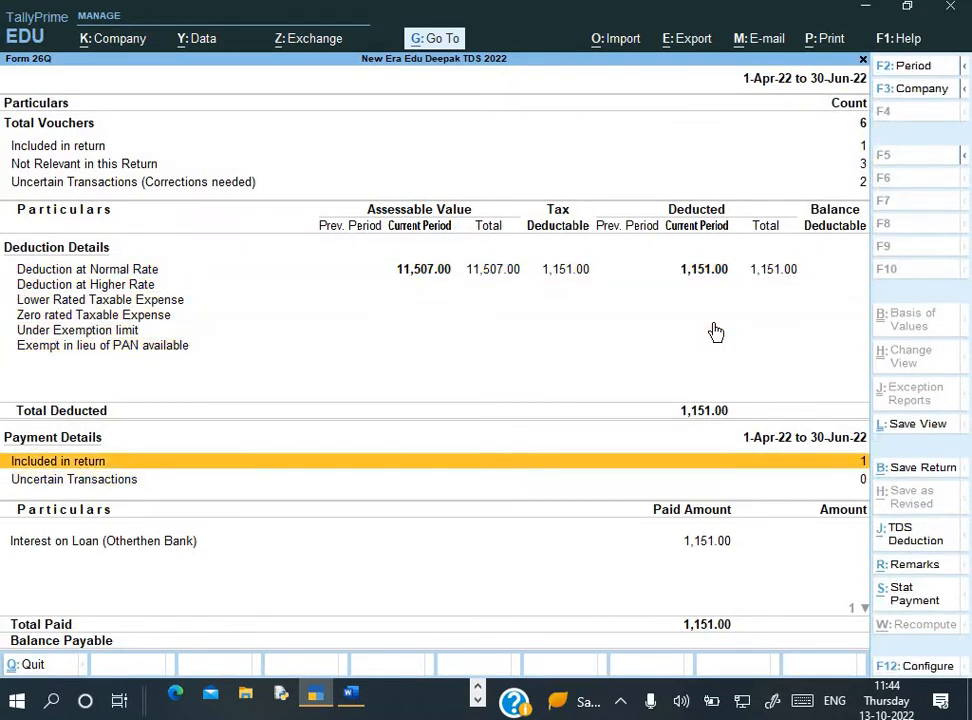
pyautogui.press('Return')
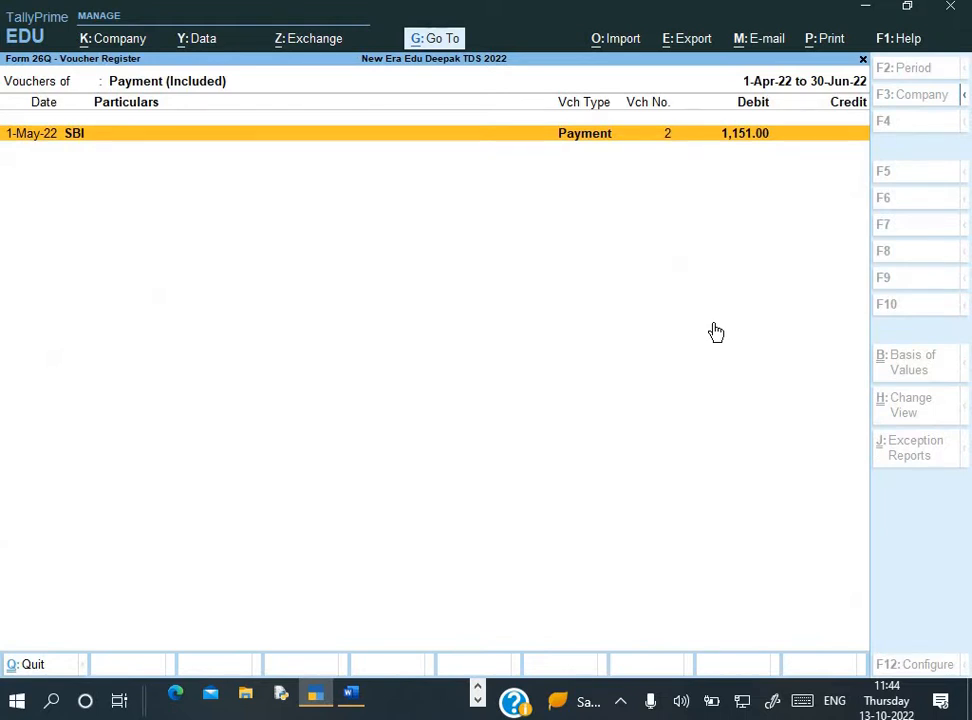
pyautogui.press('Escape')
# Change the Form 26Q period end date to 1-May-22
pyautogui.press('F2')
pyautogui.press('Return')
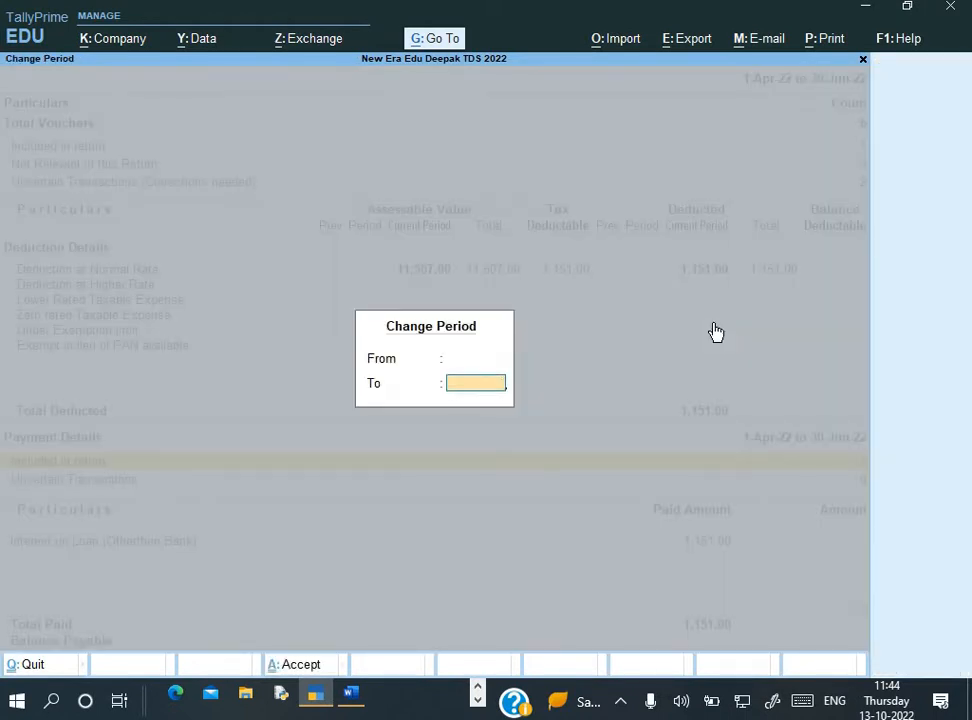
pyautogui.write('1-5')
pyautogui.press('Return')
# Inspect the deduction rows and uncertain transactions, then back out to the report menus
pyautogui.press('Down')
pyautogui.press('Down')
pyautogui.press('Down')
pyautogui.press('Down')
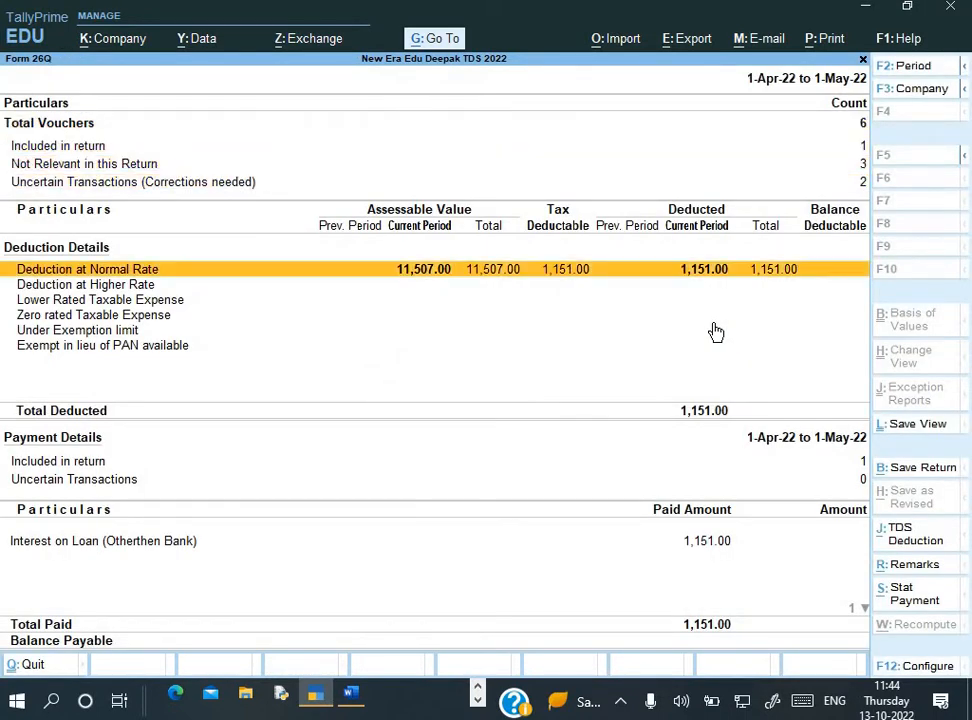
pyautogui.press('Down')
pyautogui.press('Down')
pyautogui.press('Down')
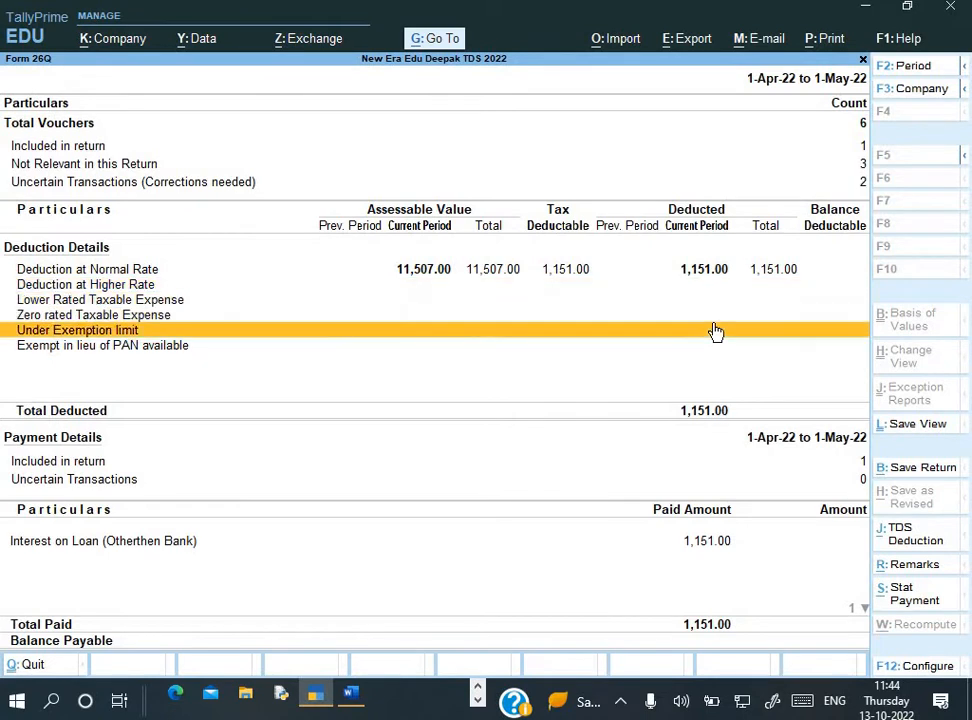
pyautogui.press('Down')
pyautogui.press('Up')
pyautogui.press('Up')
pyautogui.press('Up')
pyautogui.press('Up')
pyautogui.press('Up')
pyautogui.press('Up')
pyautogui.press('Up')
pyautogui.press('Up')
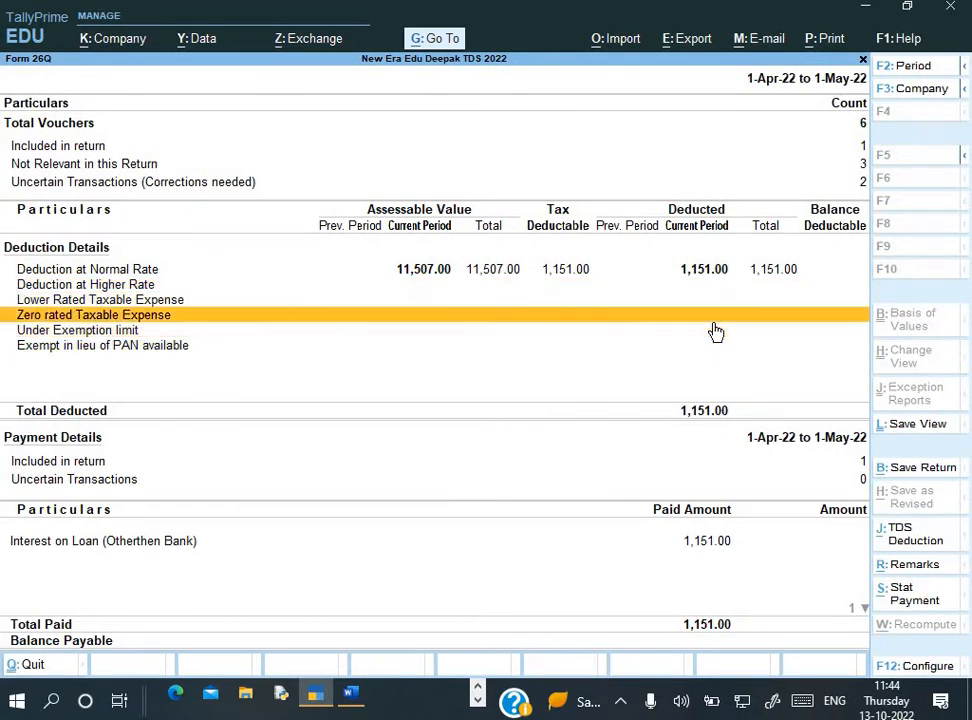
pyautogui.press('Down')
pyautogui.press('Down')
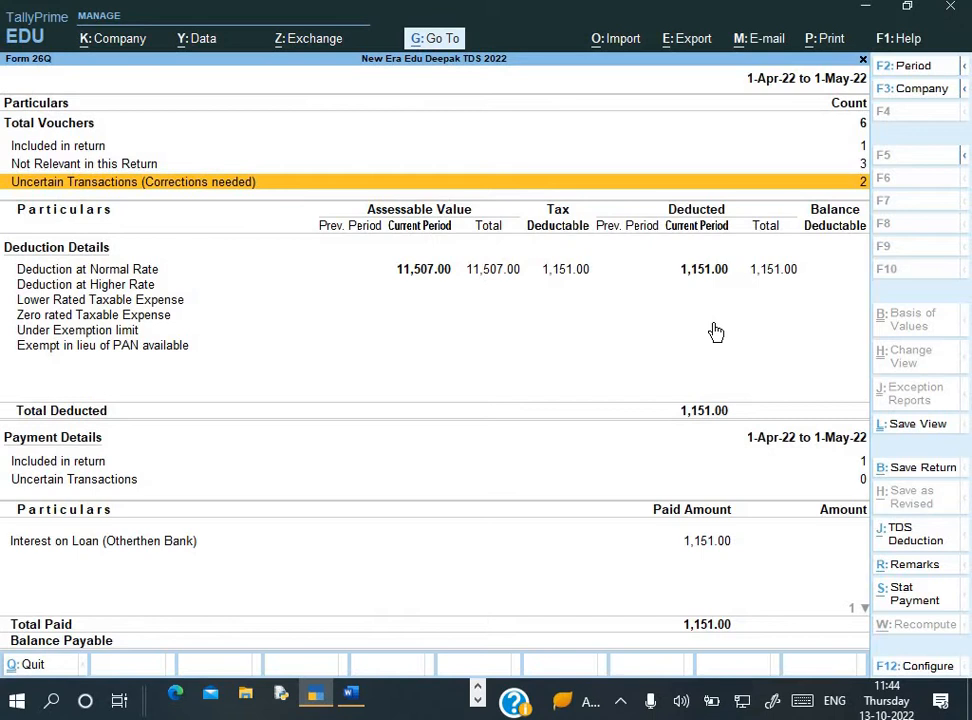
pyautogui.press('Return')
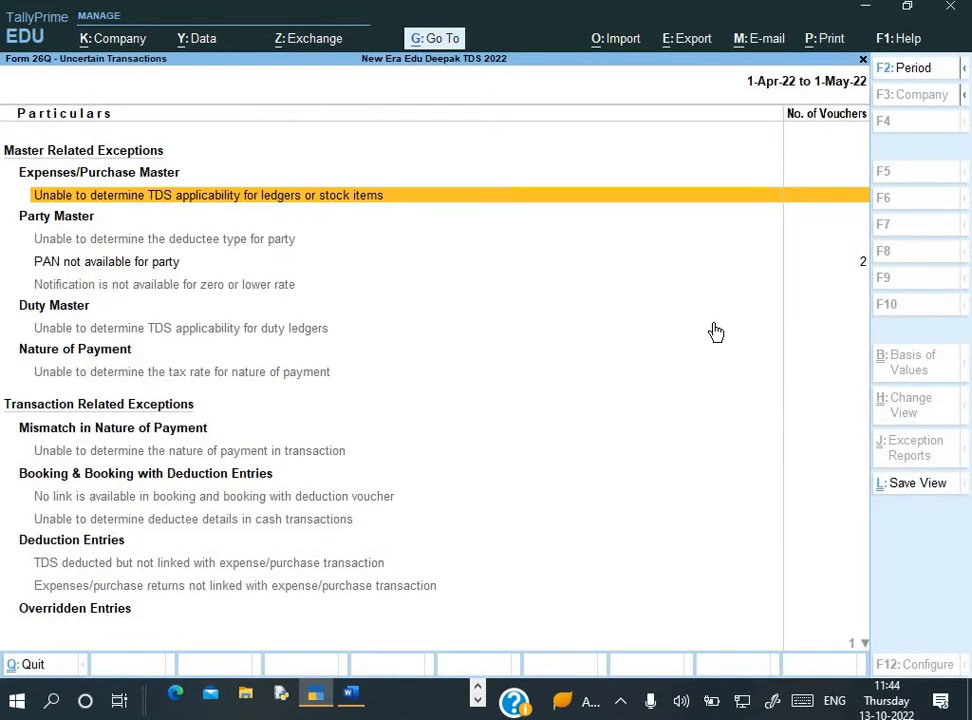
pyautogui.press('Escape')
pyautogui.press('Escape')
pyautogui.press('Escape')
pyautogui.press('Escape')
pyautogui.press('Escape')
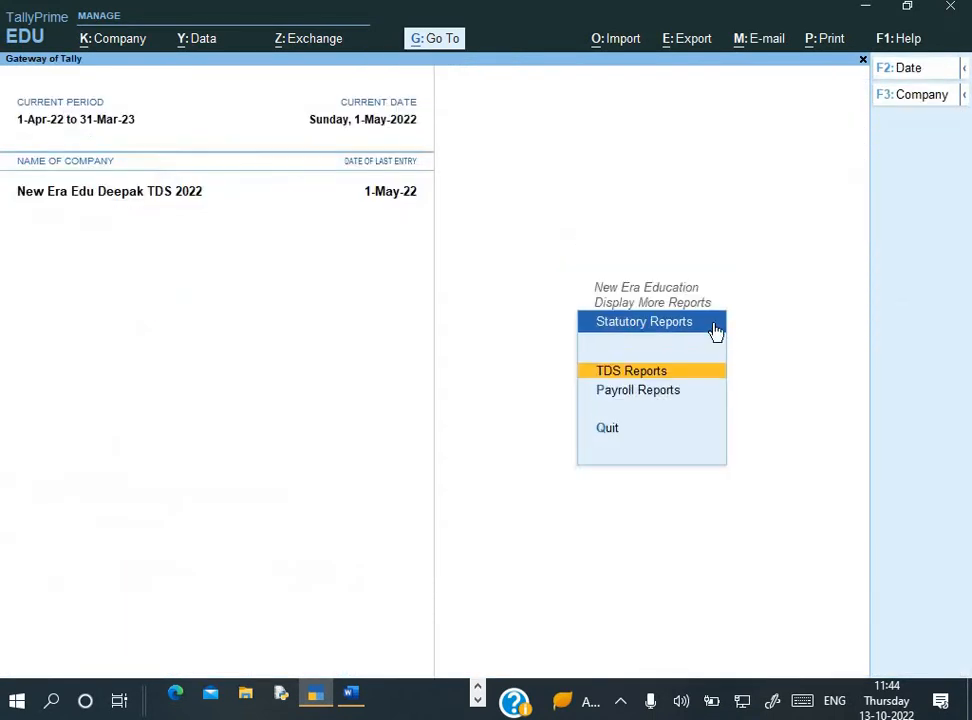
# Open the Advertisement Expense journal from the Day Book for editing
pyautogui.press('Escape')
pyautogui.press('d')
pyautogui.press('d')
pyautogui.hotkey('alt', 'F2')
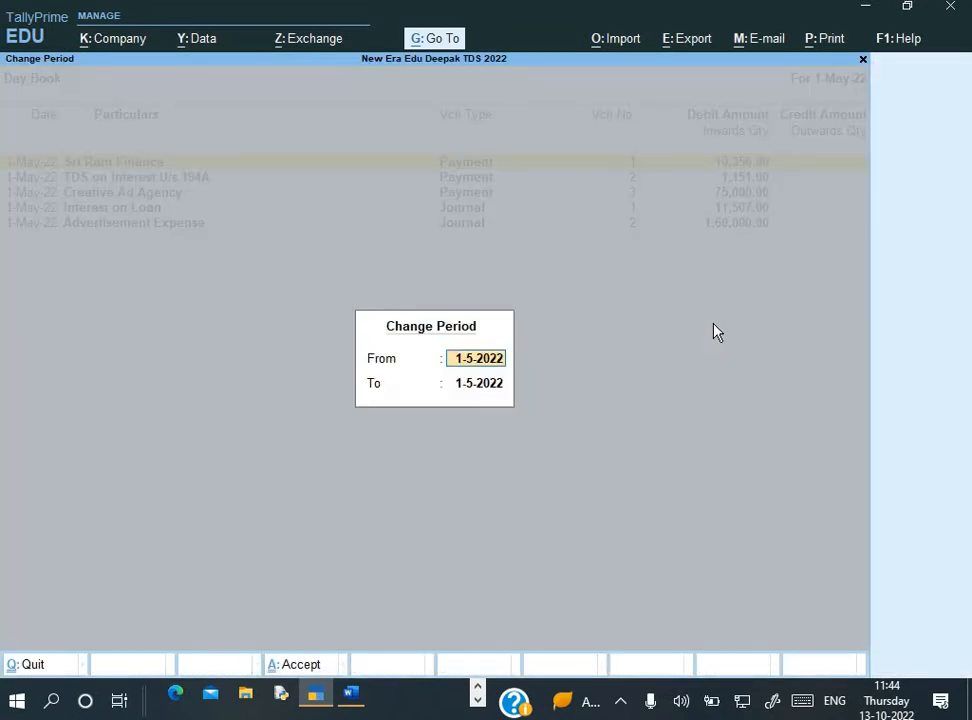
pyautogui.press('space')
pyautogui.press('Return')
pyautogui.press('Return')
pyautogui.press('Down')
pyautogui.press('Down')
pyautogui.press('Down')
pyautogui.press('Down')
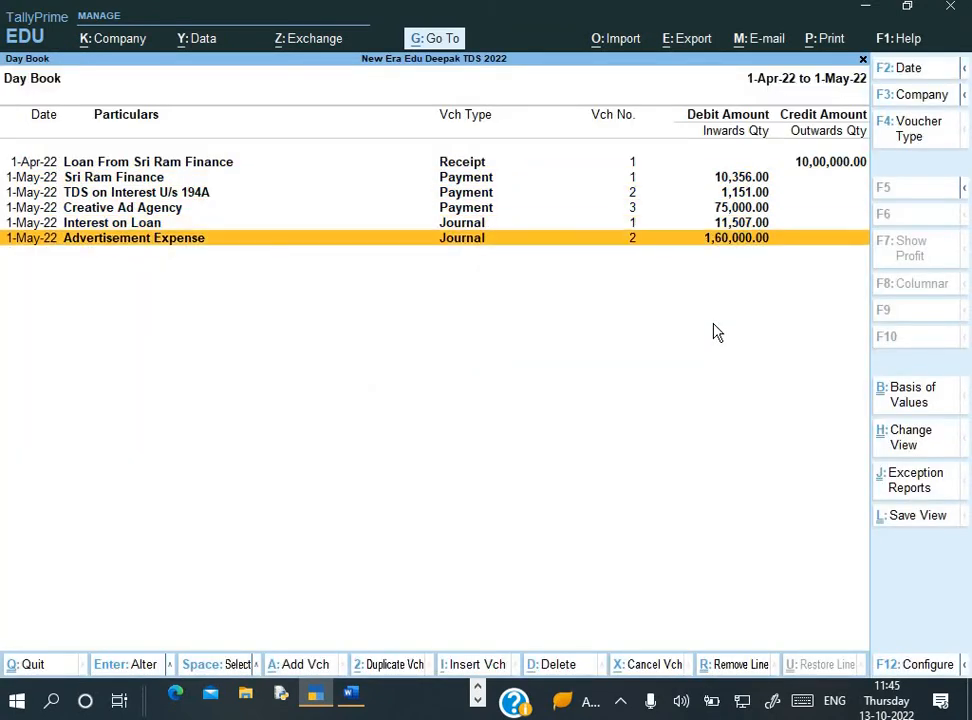
pyautogui.press('Return')
# Change the journal voucher date to 31-May-22 and save it
pyautogui.write('2')
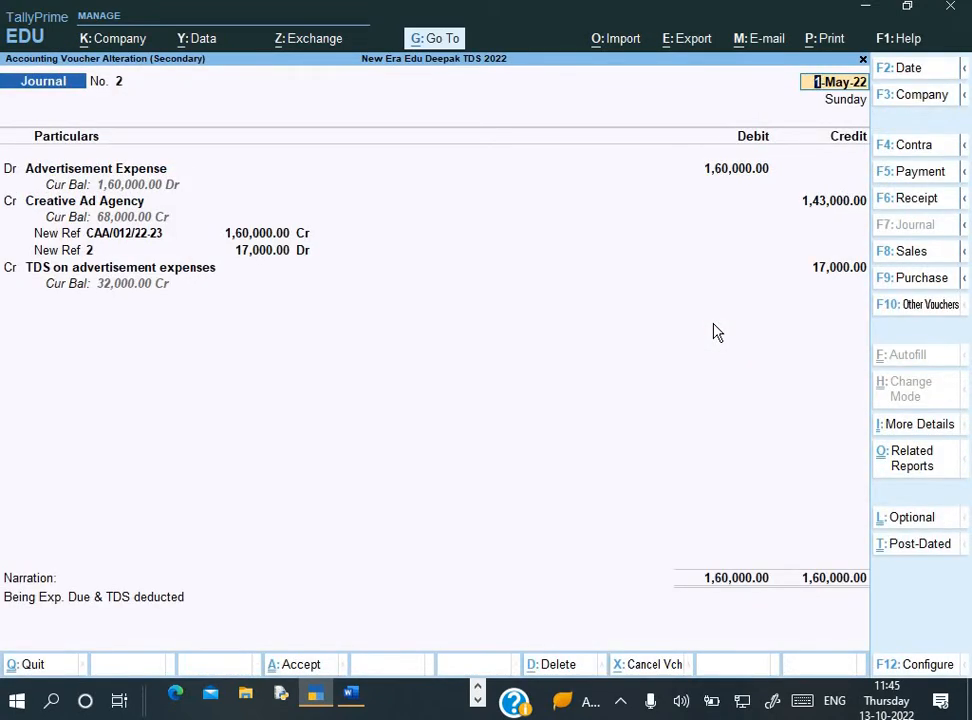
pyautogui.press('Return')
pyautogui.write('31-')
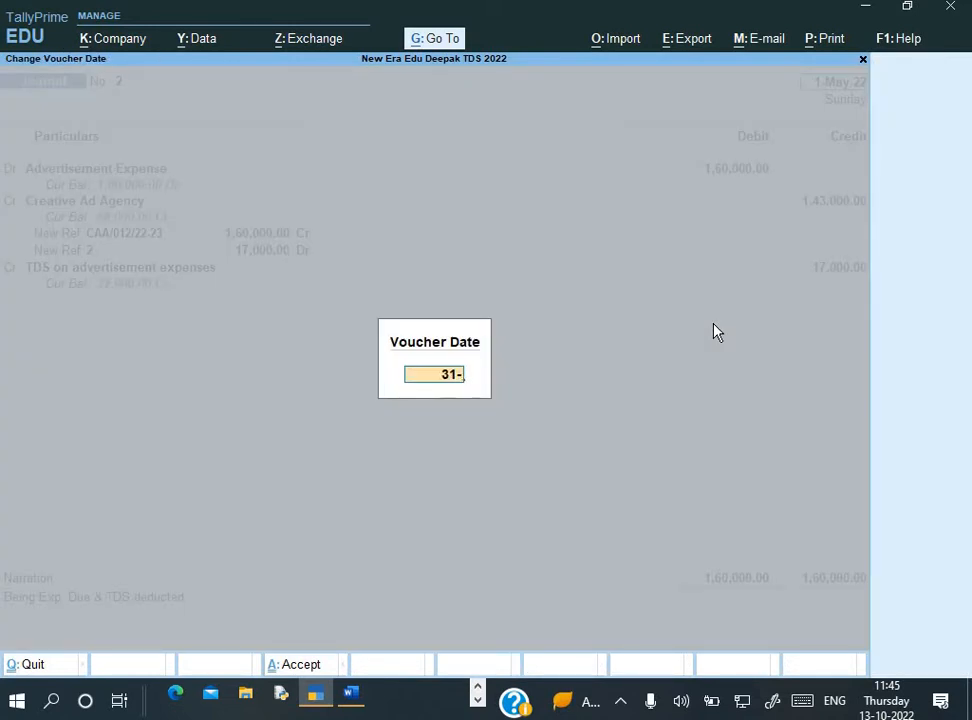
pyautogui.write('5')
pyautogui.press('Return')
pyautogui.press('Return')
pyautogui.press('Return')
pyautogui.press('Return')
pyautogui.press('Return')
pyautogui.press('Return')
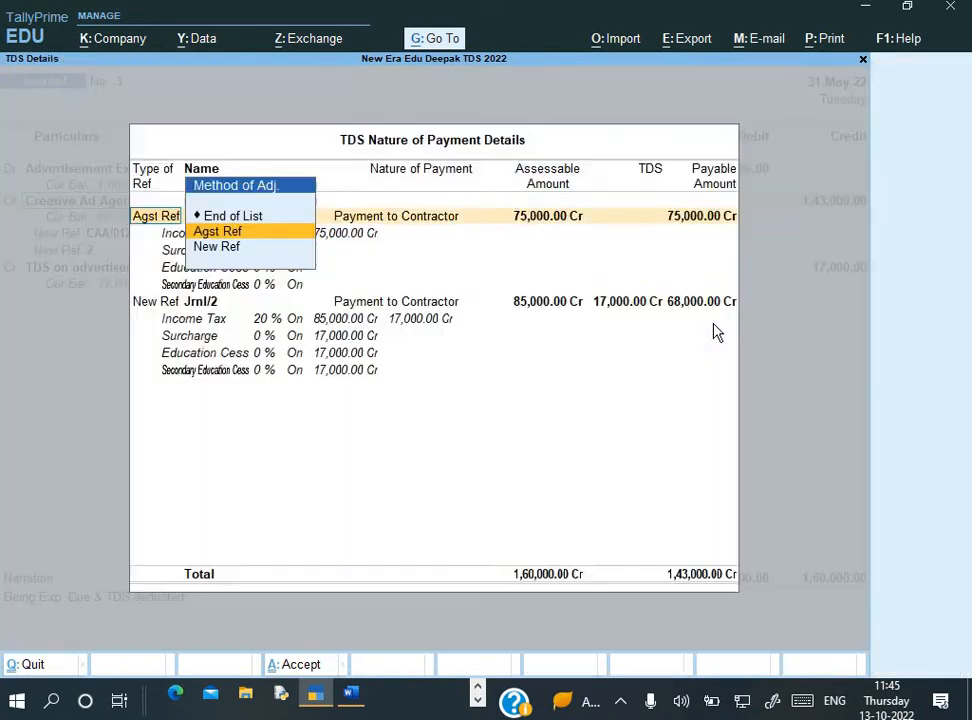
pyautogui.press('Return')
pyautogui.press('Return')
pyautogui.press('Return')
pyautogui.press('Return')
pyautogui.press('Return')
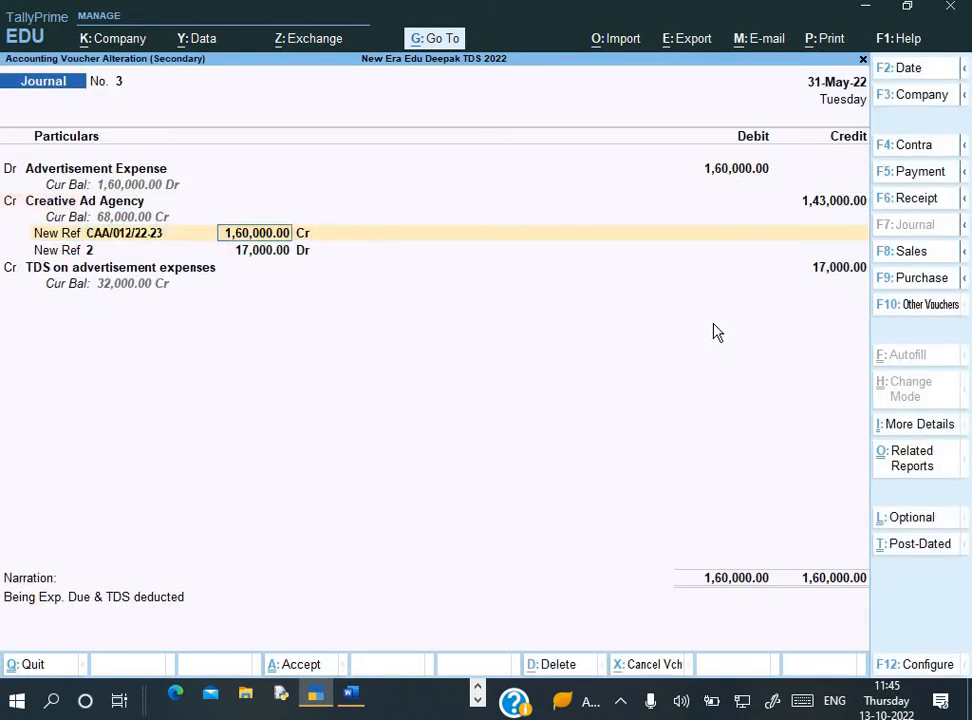
pyautogui.press('Return')
pyautogui.hotkey('ctrl', 'a')
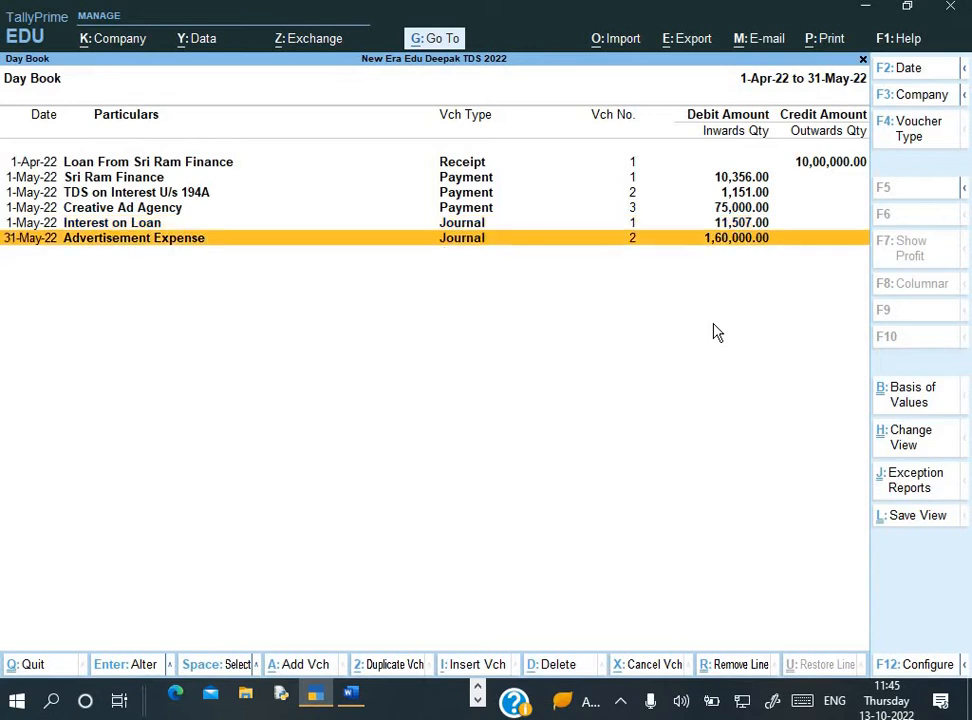
pyautogui.press('Escape')
# Open Form 26Q via Display More Reports > Statutory Reports > TDS Reports
pyautogui.press('d')
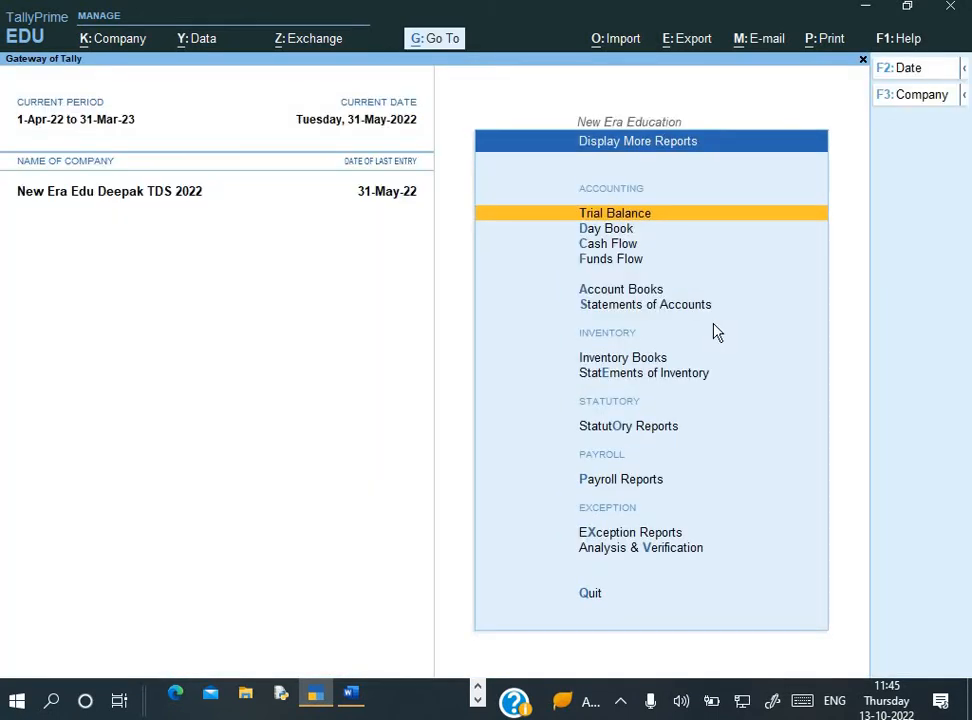
pyautogui.press('Down')
pyautogui.press('Down')
pyautogui.press('Down')
pyautogui.press('Down')
pyautogui.press('Down')
pyautogui.press('Down')
pyautogui.press('Down')
pyautogui.press('Down')
pyautogui.press('Return')
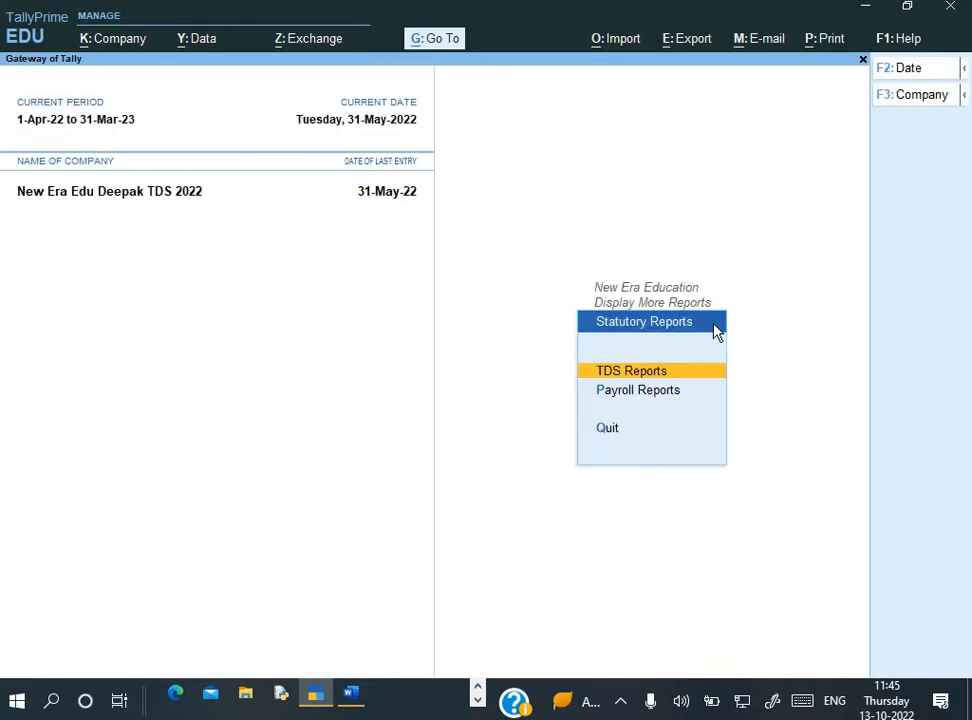
pyautogui.press('Return')
pyautogui.press('Down')
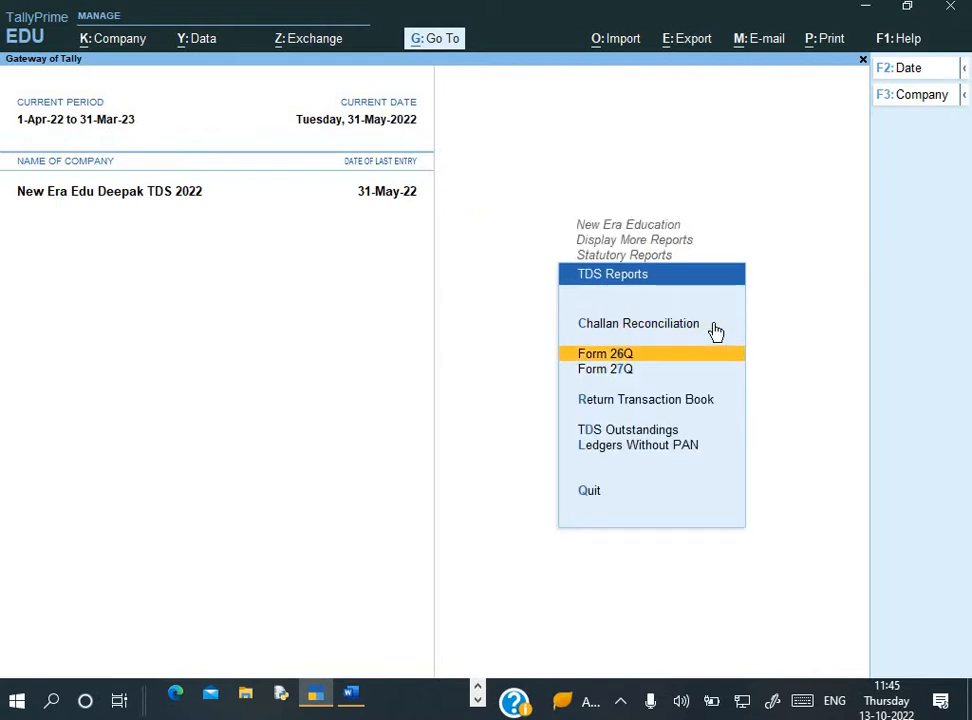
pyautogui.press('Return')
# Show the uncertain transactions flagged as PAN not available for party
pyautogui.press('Down')
pyautogui.press('Down')
pyautogui.press('Down')
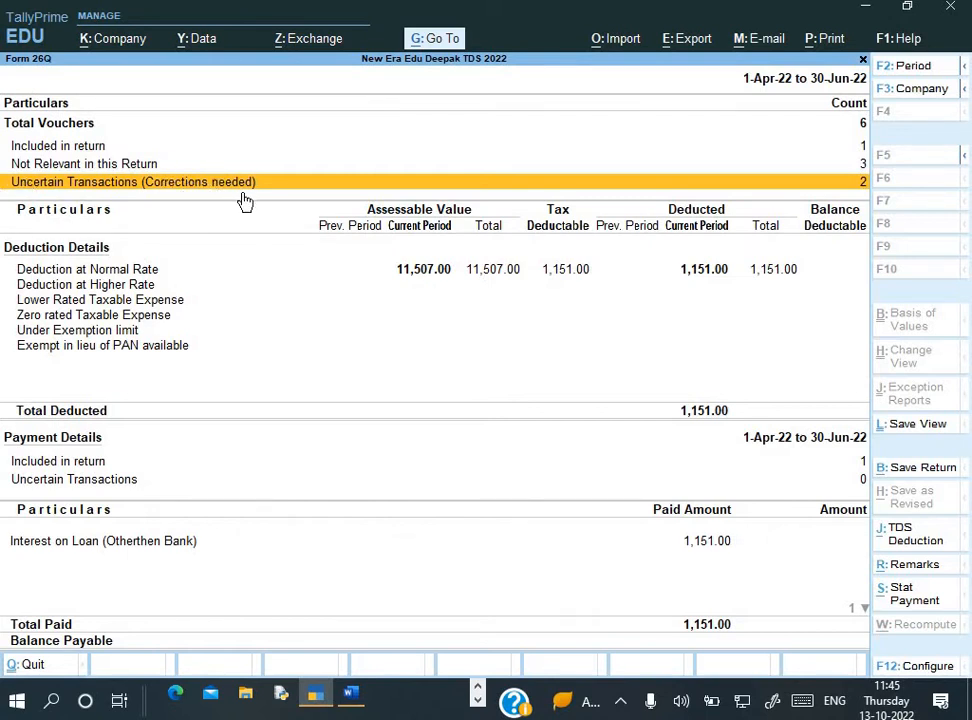
pyautogui.press('Return')
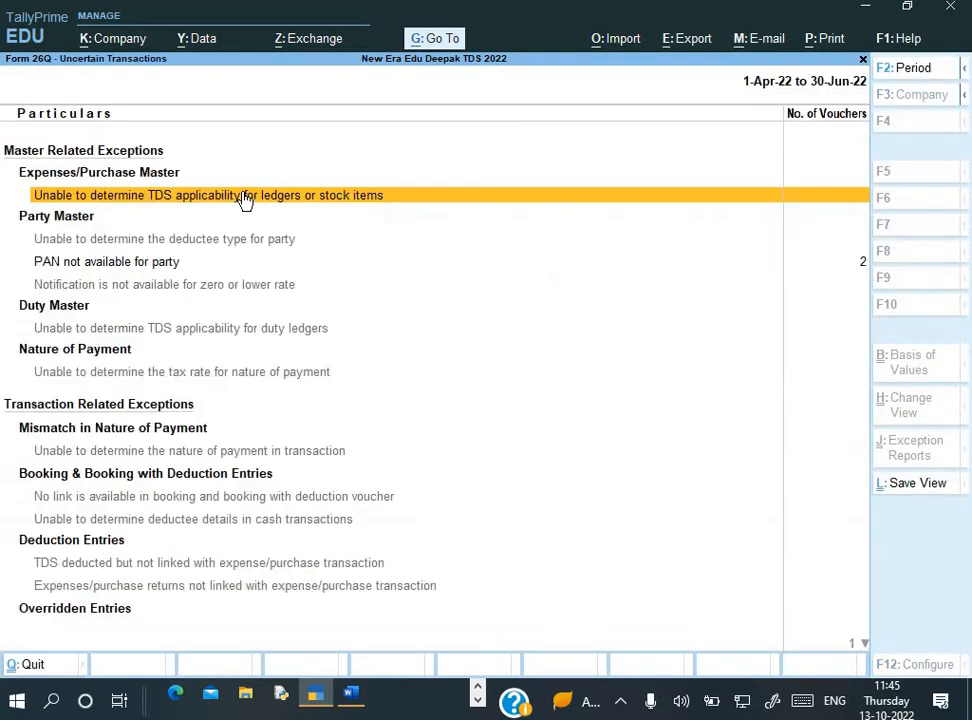
pyautogui.click(199, 270)
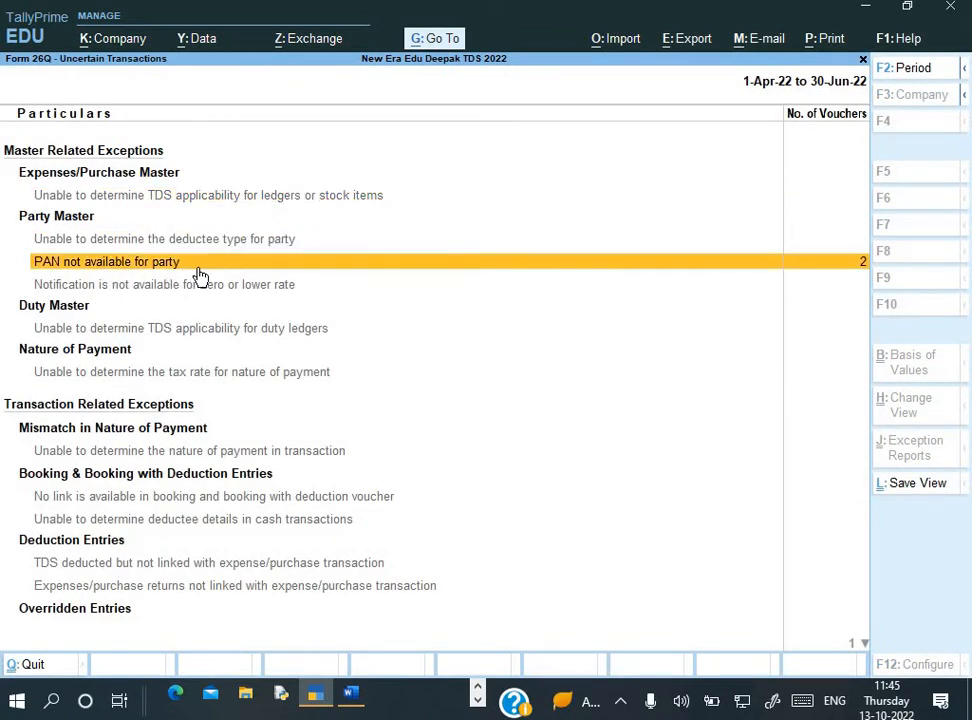
pyautogui.click(199, 270)
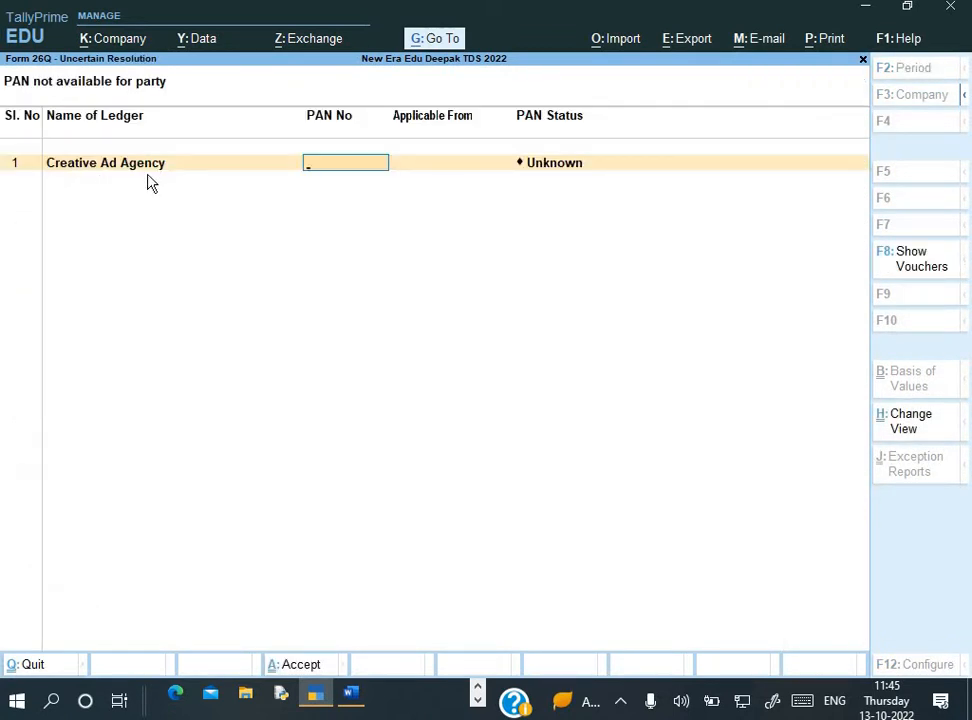
# Set Creative Ad Agency's PAN status to Not Available and check the higher-rate deduction line
pyautogui.press('Return')
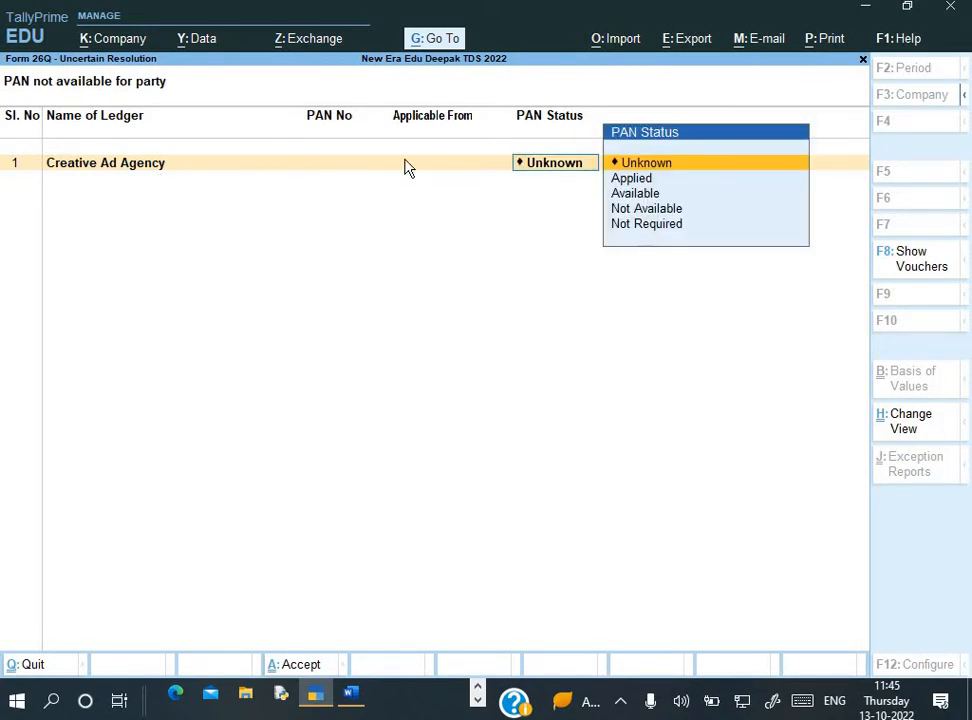
pyautogui.press('Down')
pyautogui.press('Down')
pyautogui.press('Down')
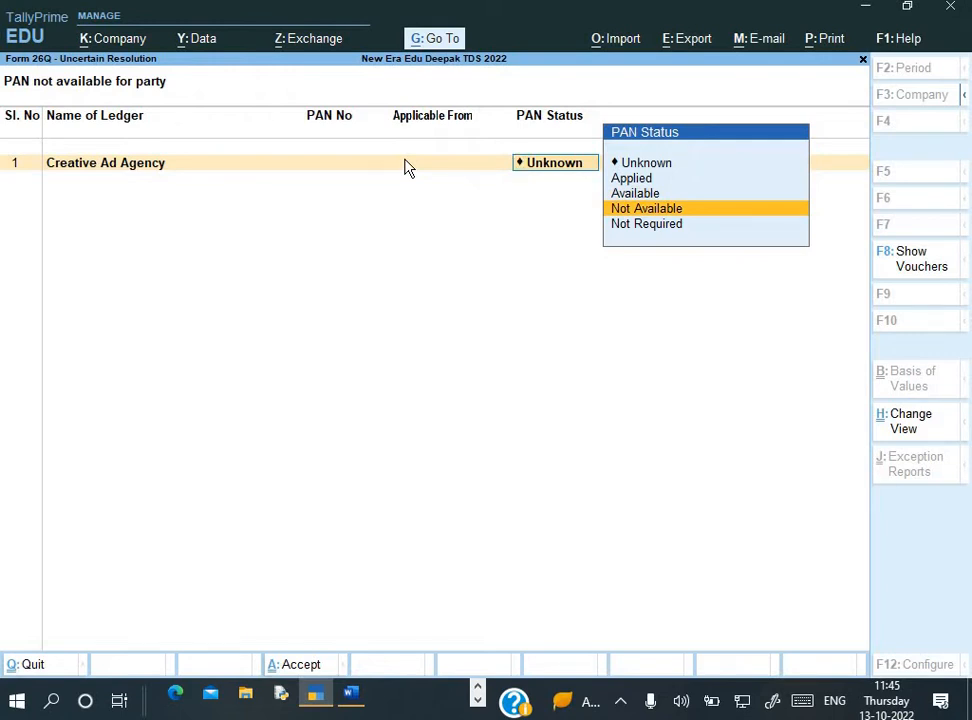
pyautogui.press('Return')
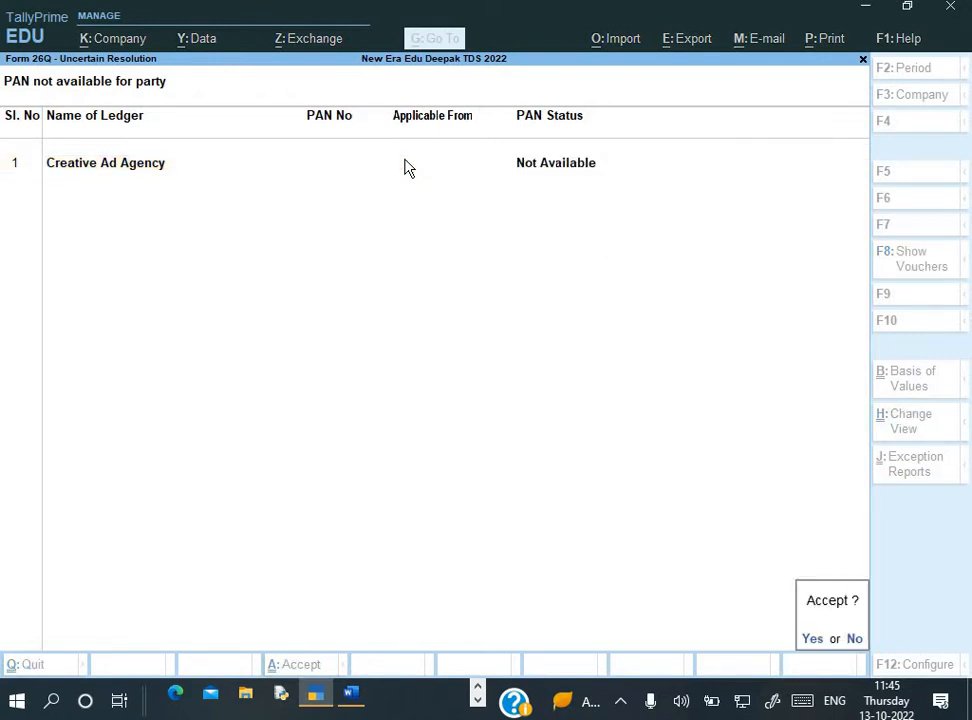
pyautogui.press('Return')
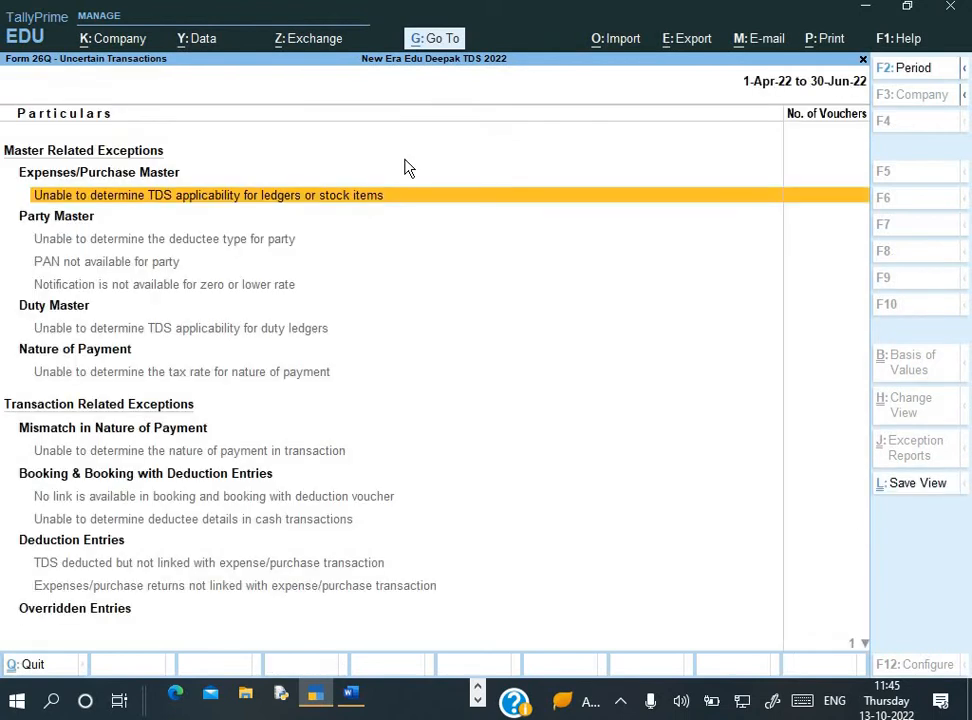
pyautogui.press('Escape')
pyautogui.press('Down')
pyautogui.press('Down')
pyautogui.press('Down')
pyautogui.press('Down')
pyautogui.press('Down')
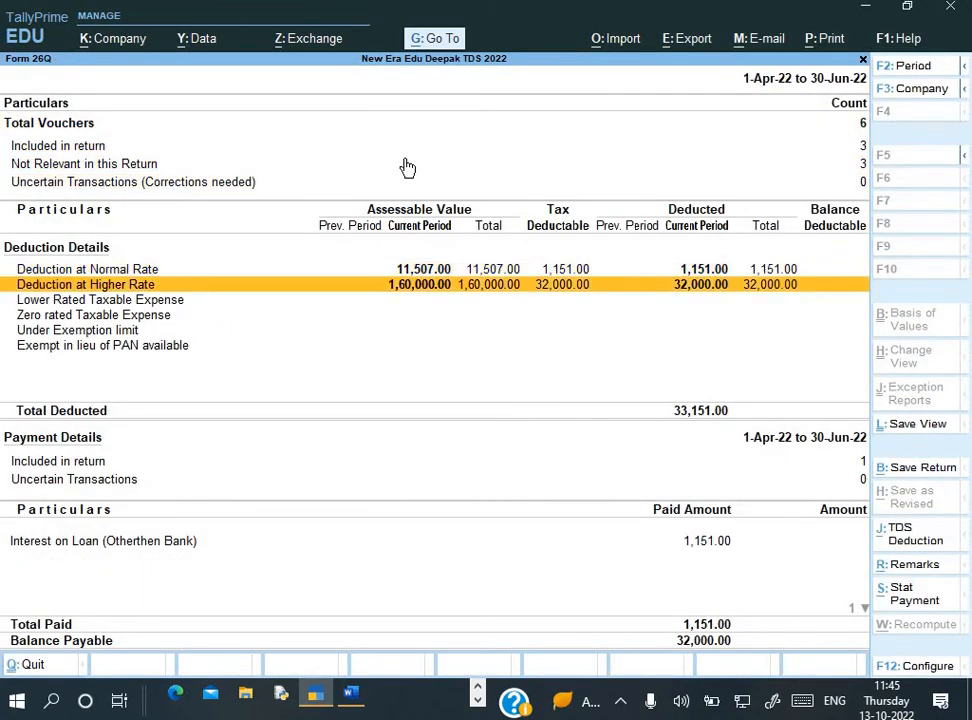
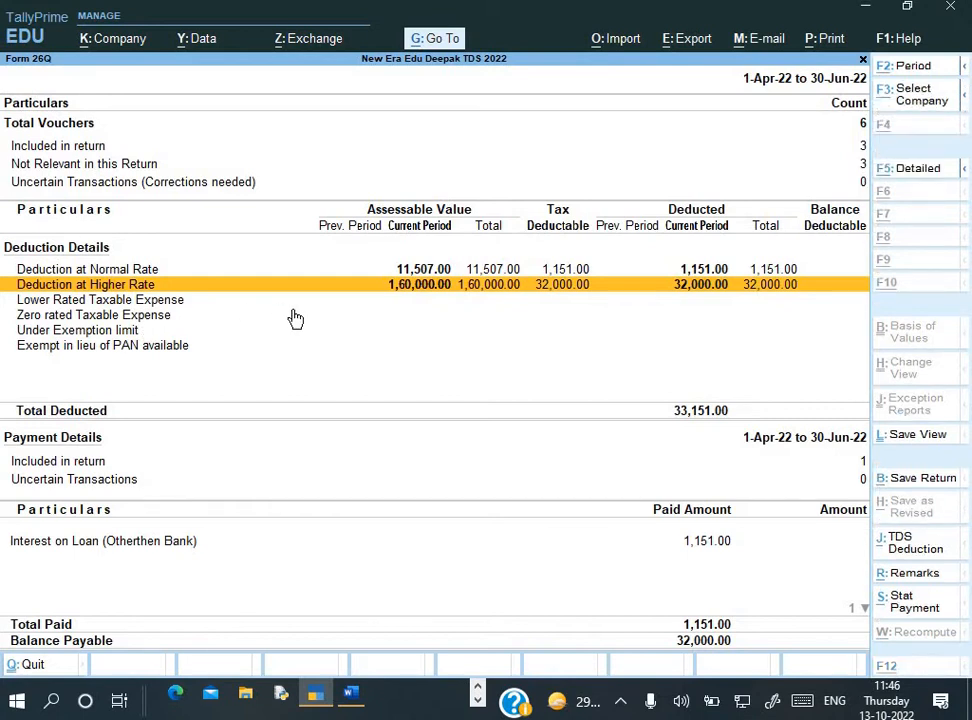
# Leave the Form 26Q report showing 33,151.00 TDS deducted
pyautogui.press('Escape')
pyautogui.press('Escape')
pyautogui.press('Escape')
pyautogui.press('Escape')
pyautogui.press('Escape')
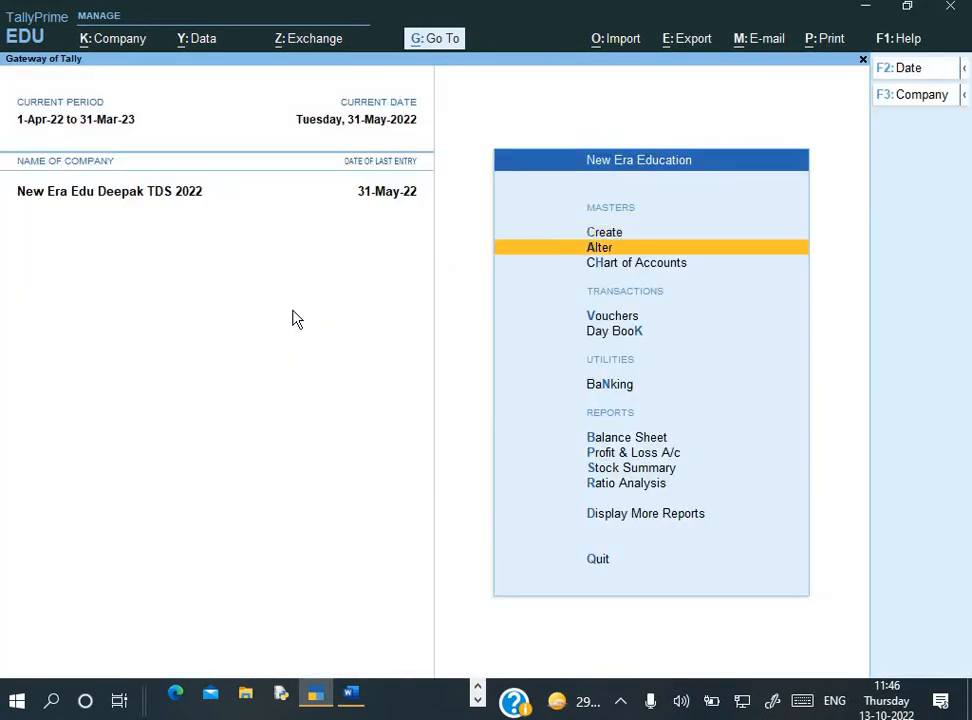
# Stay in Tally and review the Profit & Loss A/c expenses in detailed view
pyautogui.press('Down')
pyautogui.press('Down')
pyautogui.press('Down')
pyautogui.press('Down')
pyautogui.press('Down')
pyautogui.press('Down')
pyautogui.press('Return')
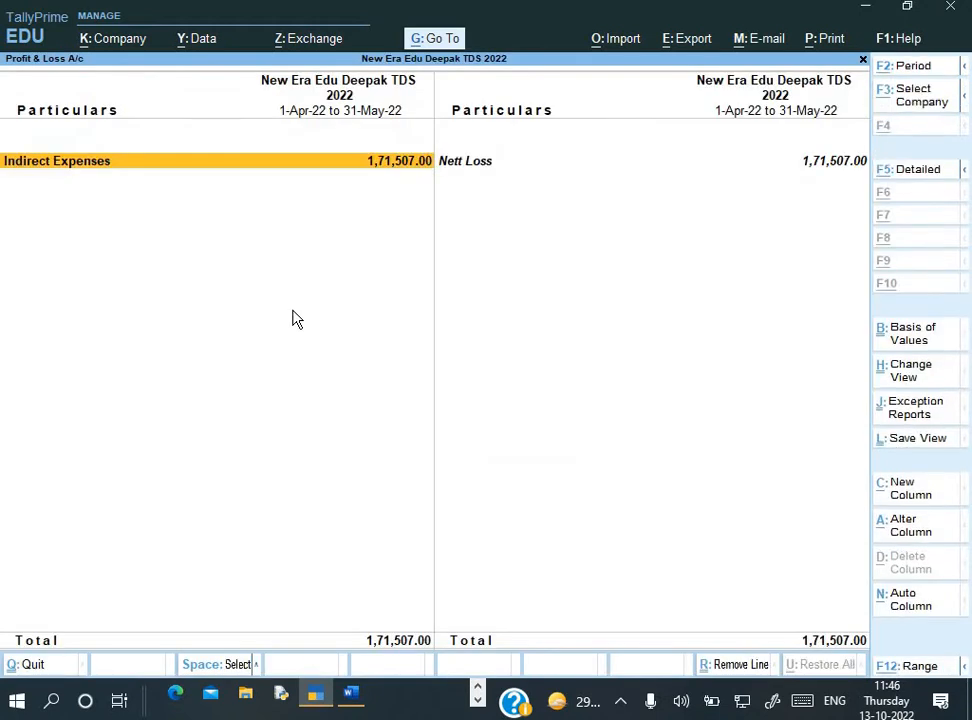
pyautogui.hotkey('alt', 'F5')
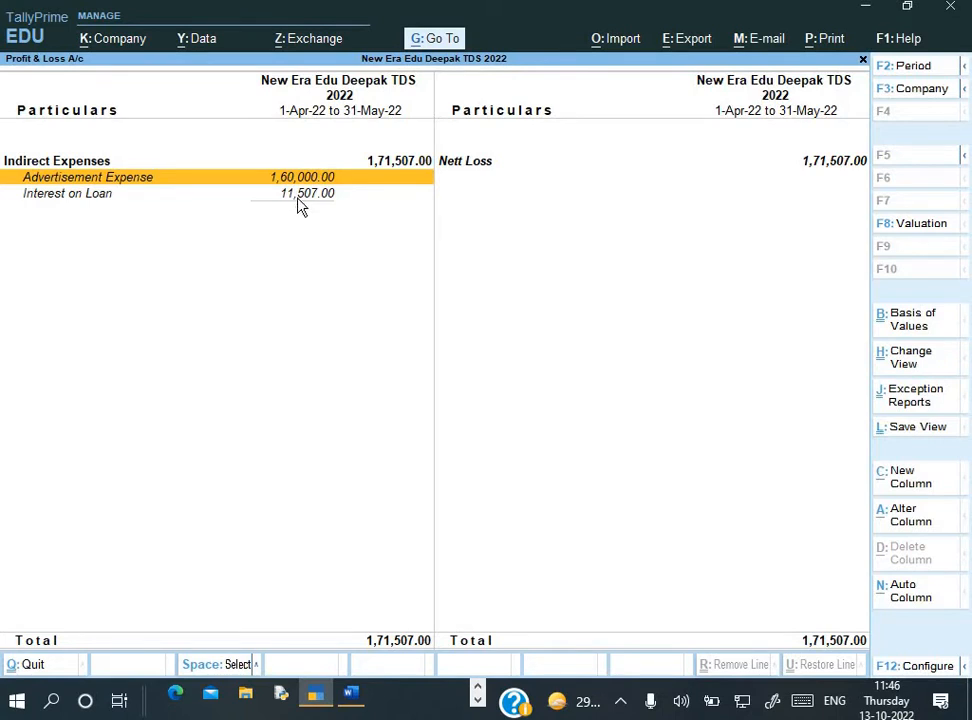
pyautogui.press('Escape')
# Check the Balance Sheet for Duties & Taxes 32,000 and Sundry Creditors 68,000
pyautogui.press('Up')
pyautogui.press('Return')
pyautogui.press('Down')
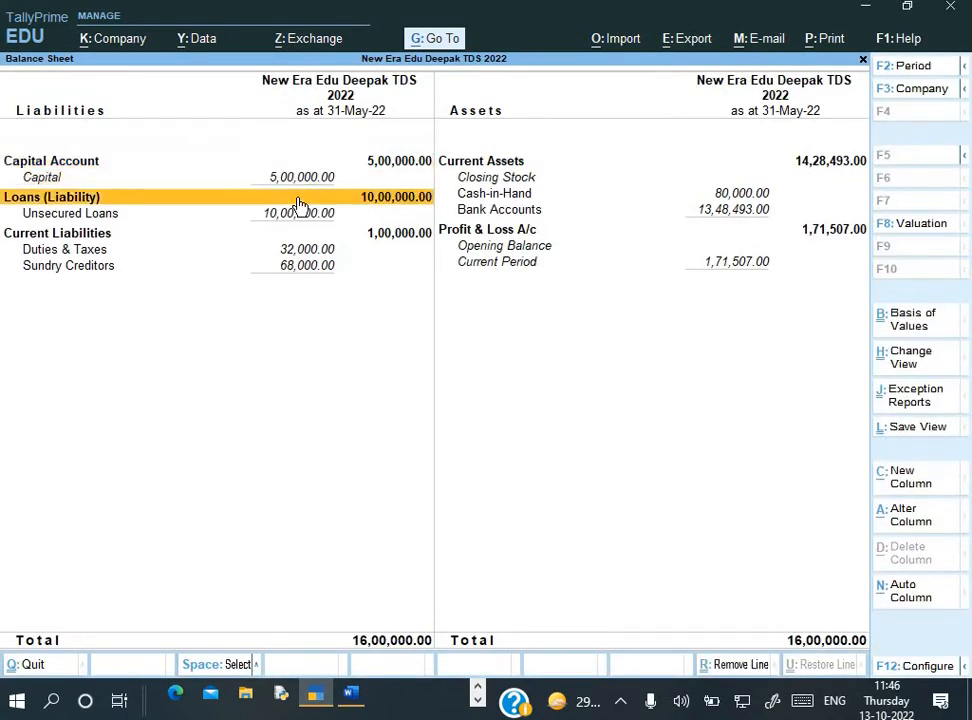
pyautogui.press('Down')
pyautogui.press('Down')
pyautogui.press('Down')
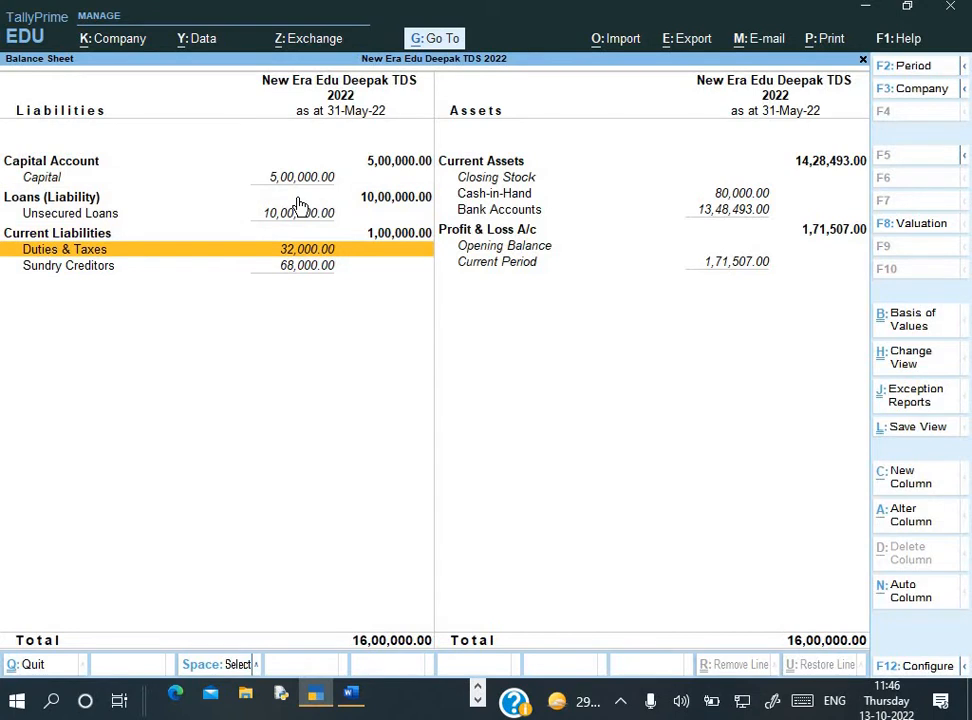
pyautogui.press('Down')
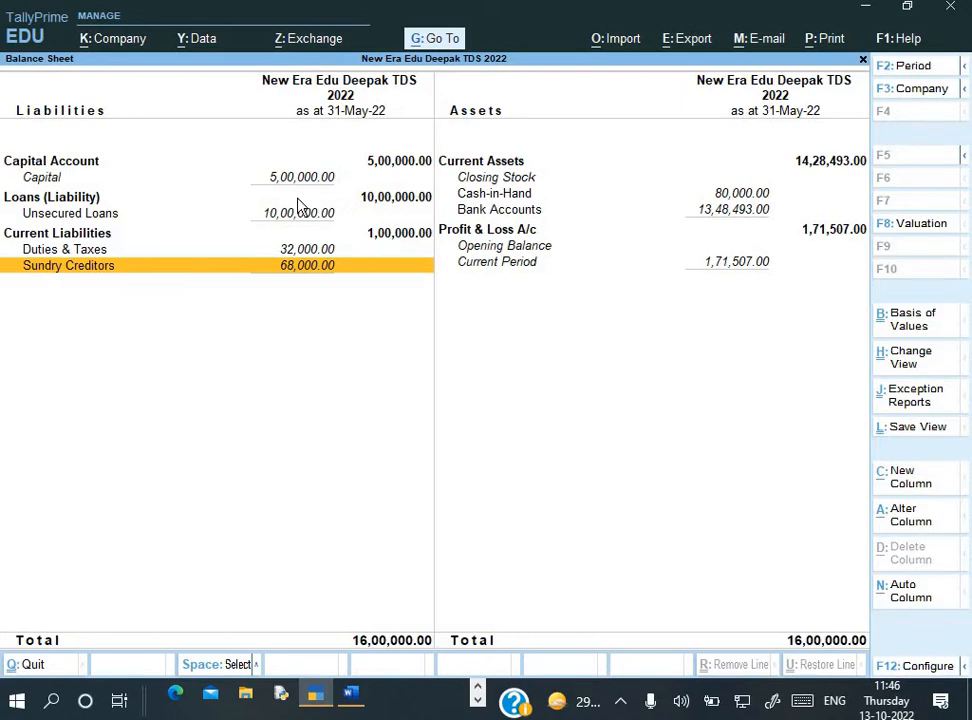
pyautogui.press('Escape')
pyautogui.hotkey('alt', 'Tab')
# Scroll the Word assignment to the Form 26Q and TDS Outstanding Report notes
pyautogui.scroll(-6, 254, 337)
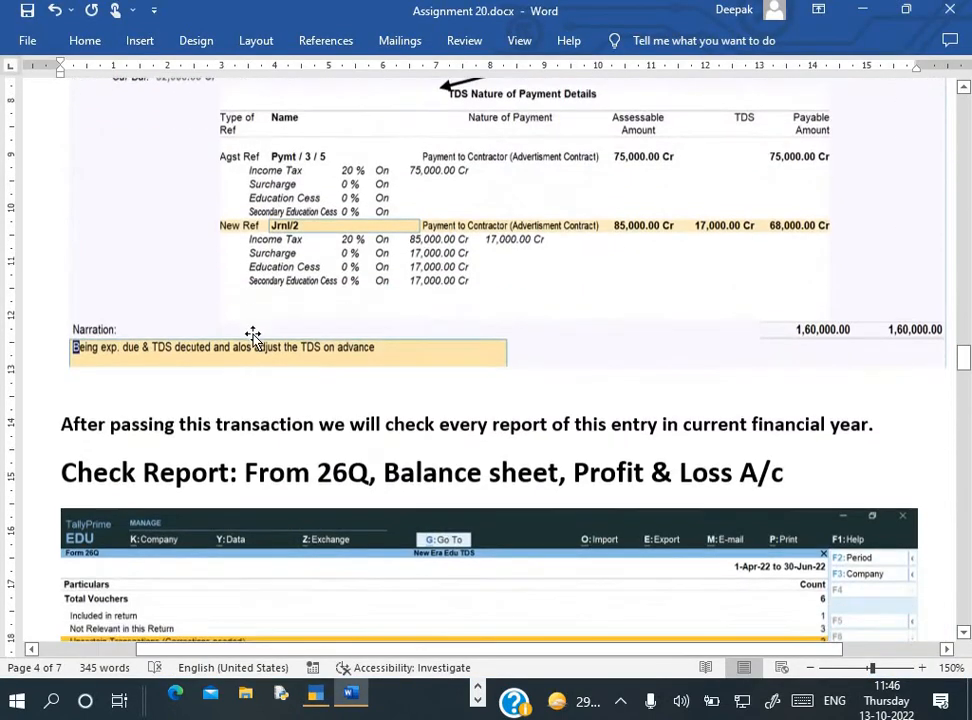
pyautogui.scroll(-6, 254, 337)
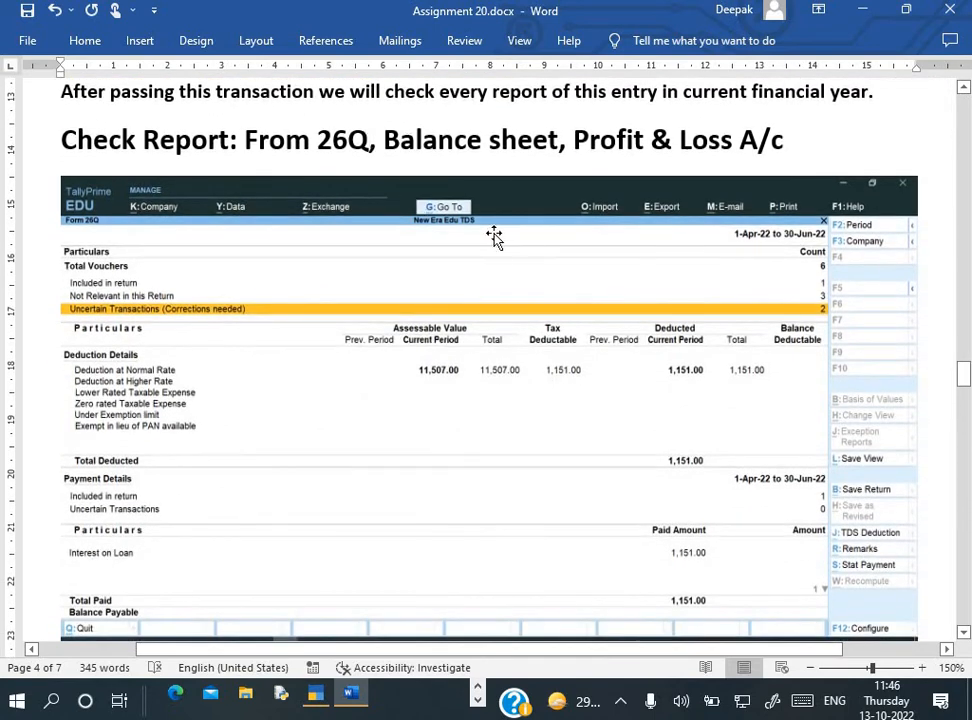
pyautogui.scroll(-10, 527, 234)
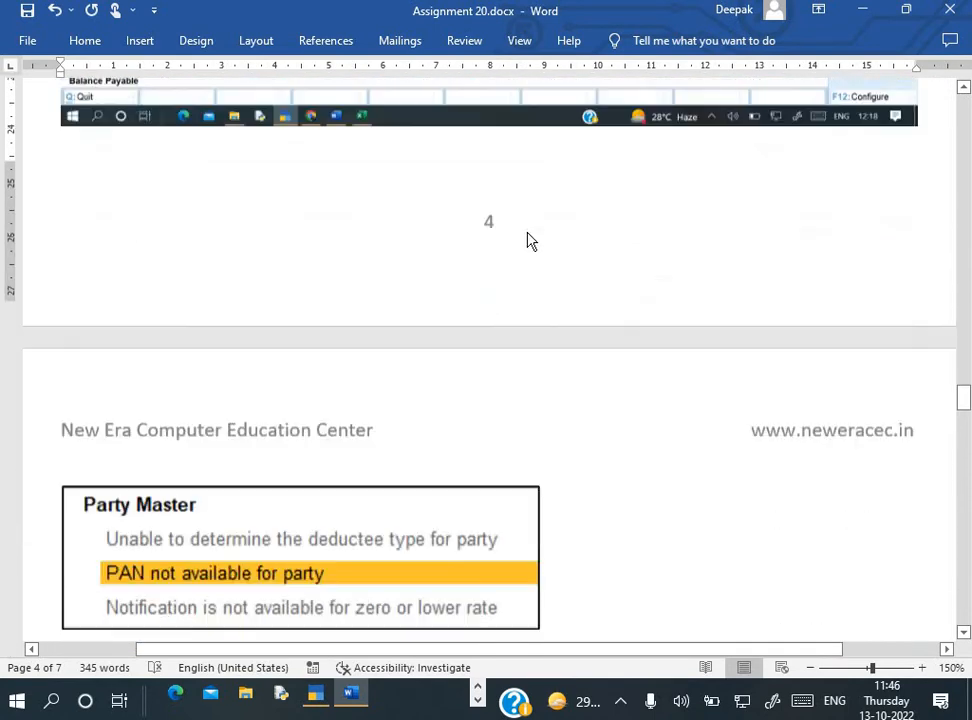
pyautogui.scroll(-15, 531, 241)
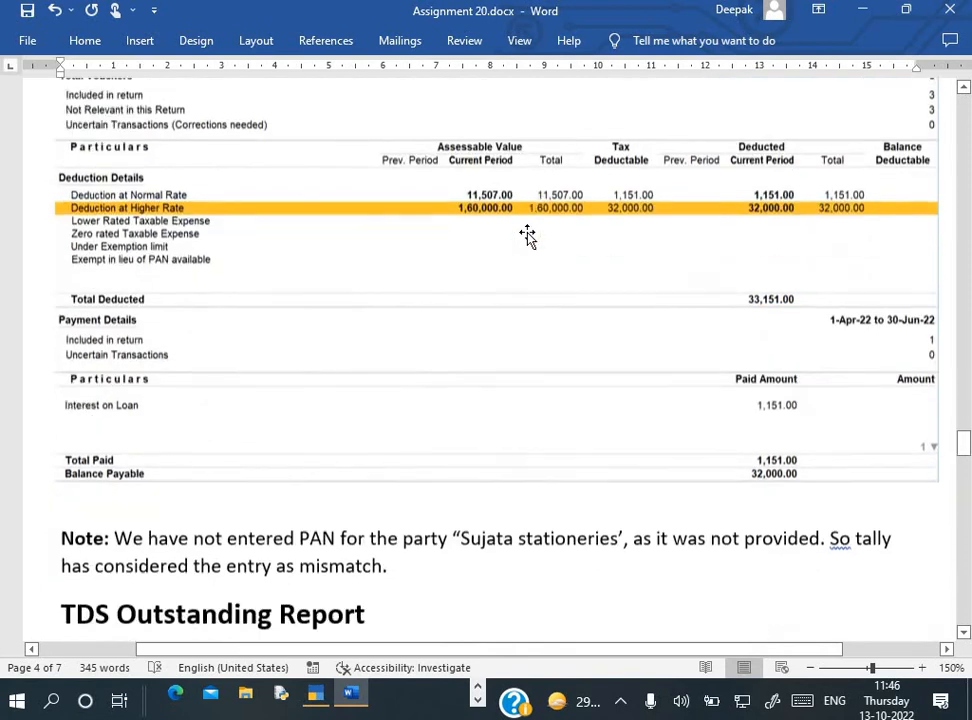
pyautogui.scroll(-6, 527, 234)
pyautogui.hotkey('alt', 'Tab')
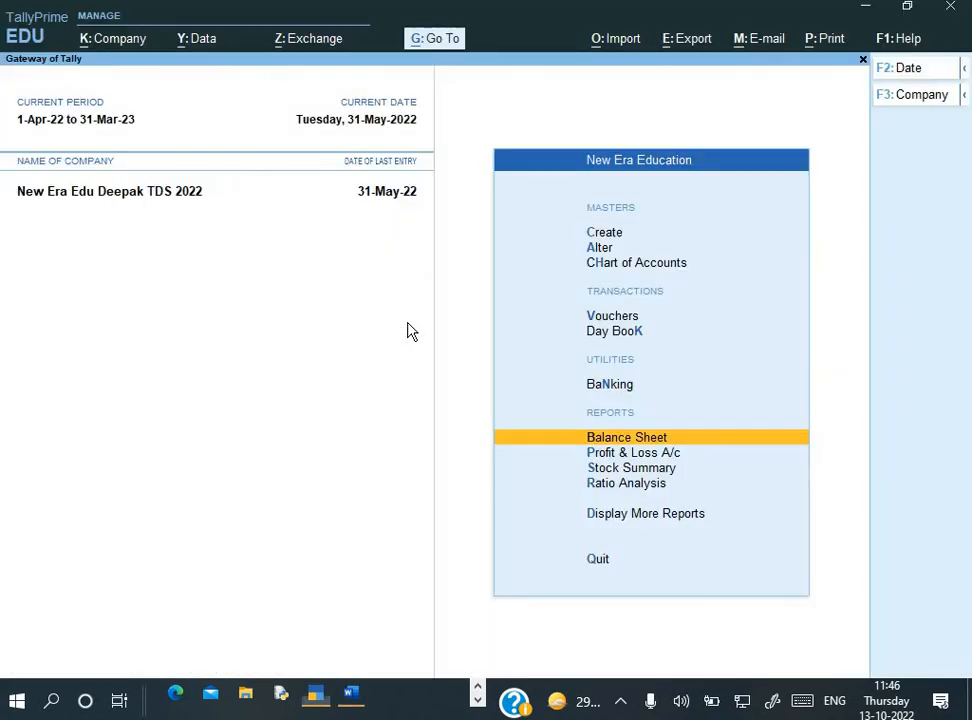
pyautogui.press('Home')
pyautogui.press('Down')
pyautogui.press('Down')
pyautogui.press('Down')
pyautogui.press('Down')
pyautogui.press('Down')
pyautogui.press('Down')
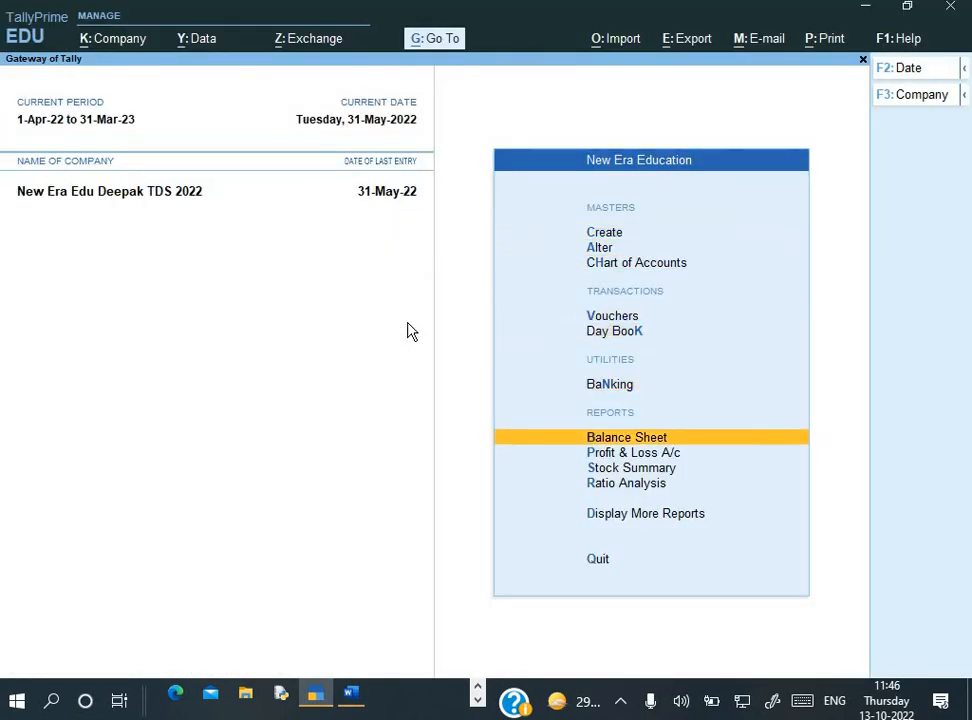
pyautogui.press('Down')
pyautogui.press('Down')
pyautogui.press('Down')
pyautogui.press('Down')
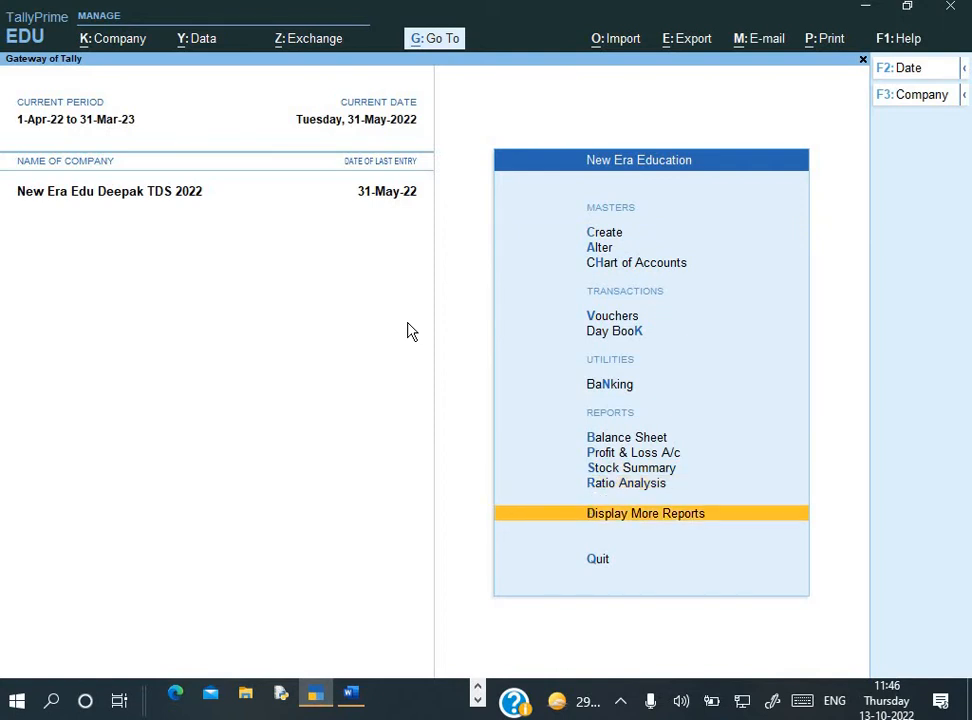
pyautogui.press('Return')
pyautogui.press('Down')
pyautogui.press('Down')
pyautogui.press('Down')
pyautogui.press('Down')
pyautogui.press('Down')
pyautogui.press('Down')
pyautogui.press('Down')
pyautogui.press('Down')
pyautogui.press('Down')
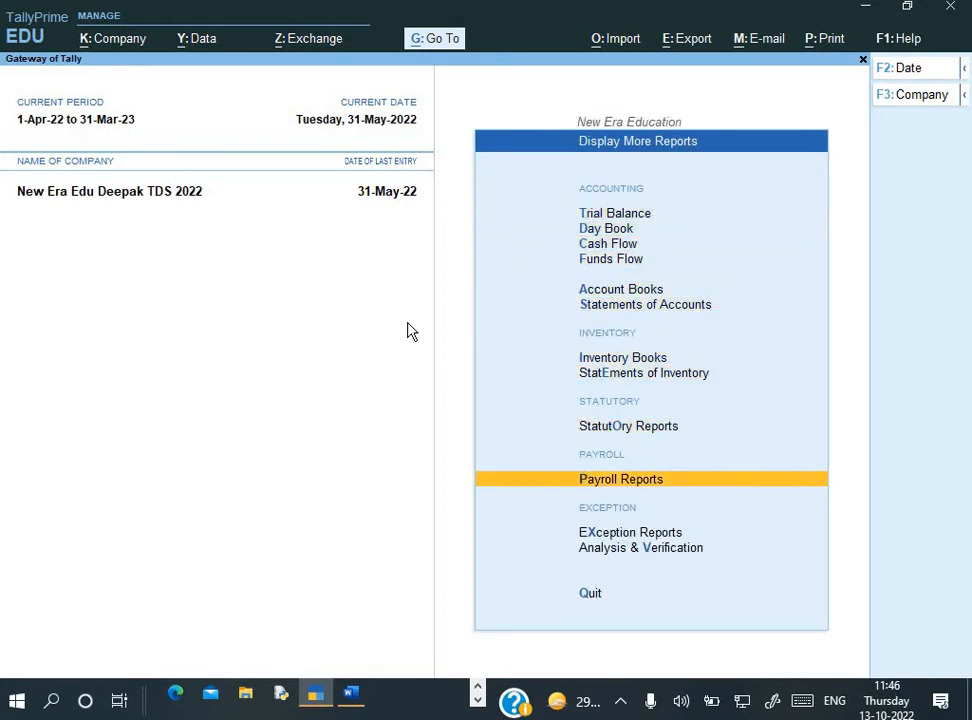
pyautogui.press('Up')
pyautogui.press('Return')
pyautogui.press('Return')
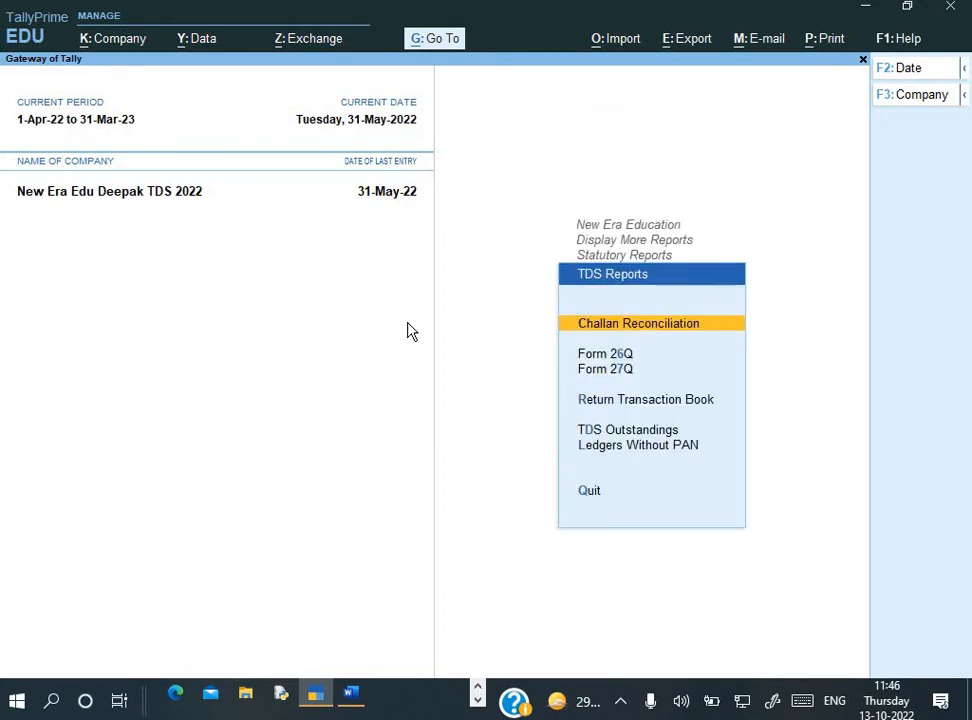
pyautogui.press('Down')
pyautogui.press('Down')
pyautogui.press('Down')
pyautogui.press('Down')
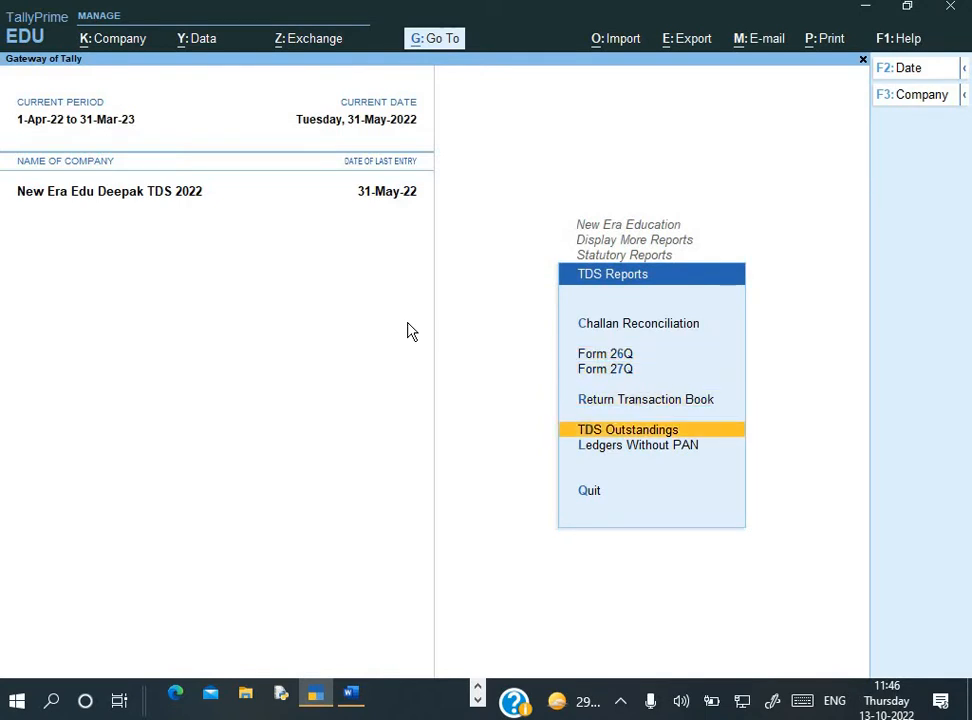
pyautogui.press('Return')
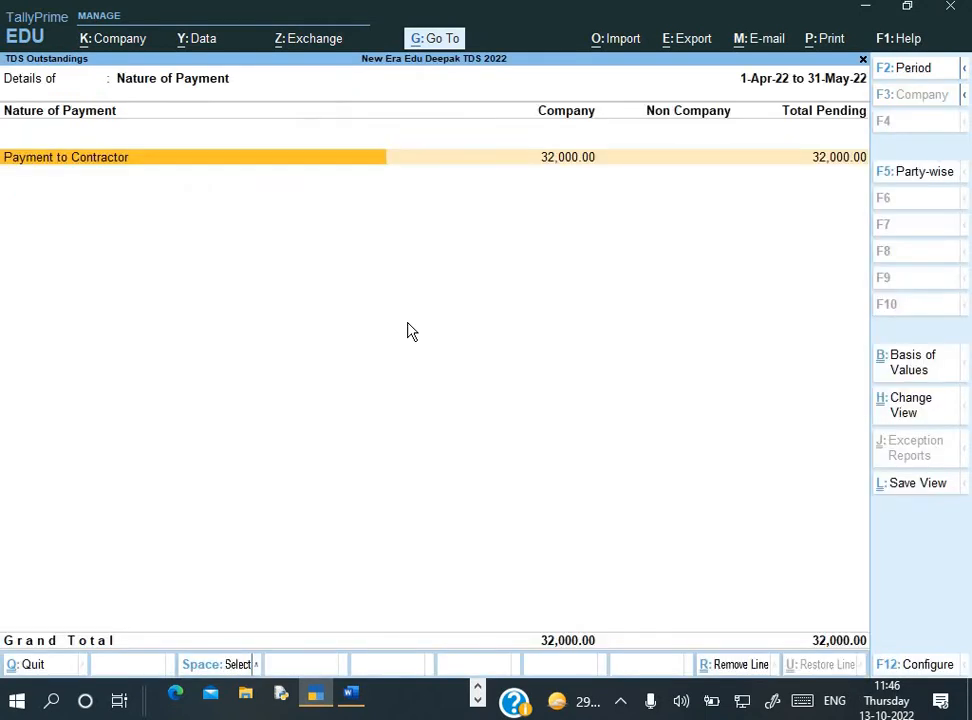
pyautogui.press('Escape')
pyautogui.press('Up')
pyautogui.press('Up')
pyautogui.press('Up')
pyautogui.press('Return')
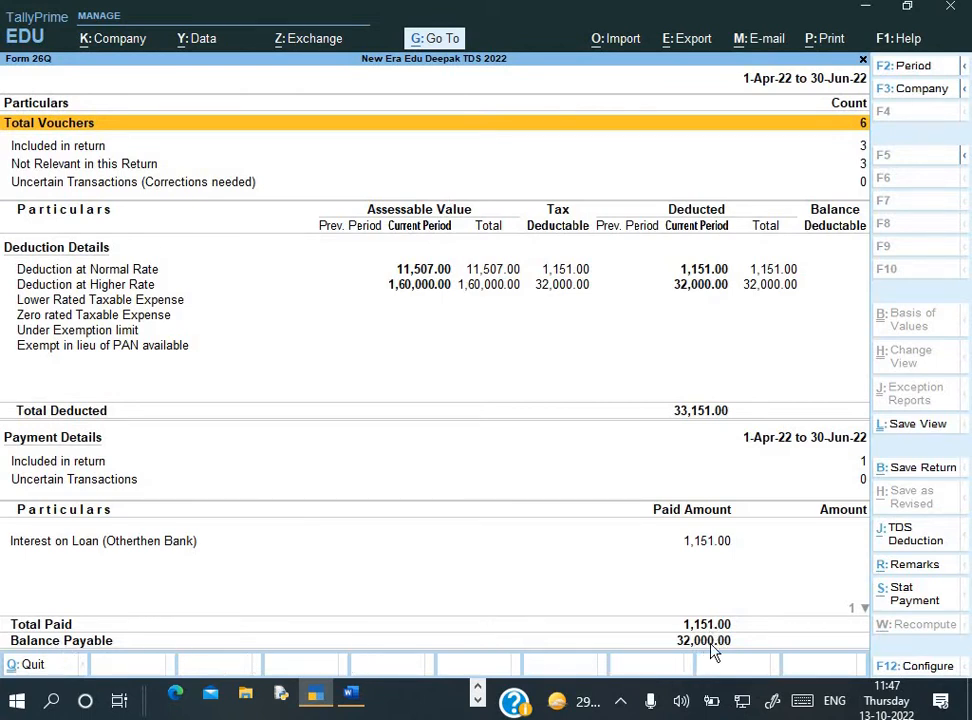
pyautogui.press('Escape')
pyautogui.press('Escape')
pyautogui.press('Escape')
pyautogui.press('Escape')
pyautogui.press('Escape')
pyautogui.press('n')
pyautogui.press('Down')
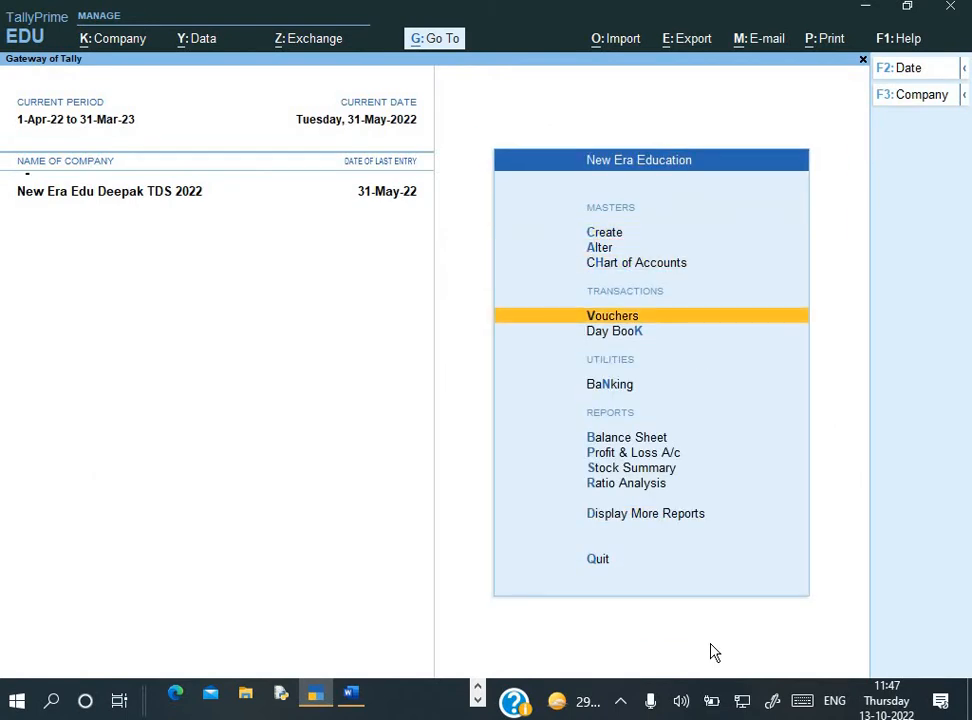
# Read Q.3 on paying Creative Ads Agency's balance on 31 May 2022, then change the voucher date
pyautogui.press('Return')
pyautogui.hotkey('alt', 'Tab')
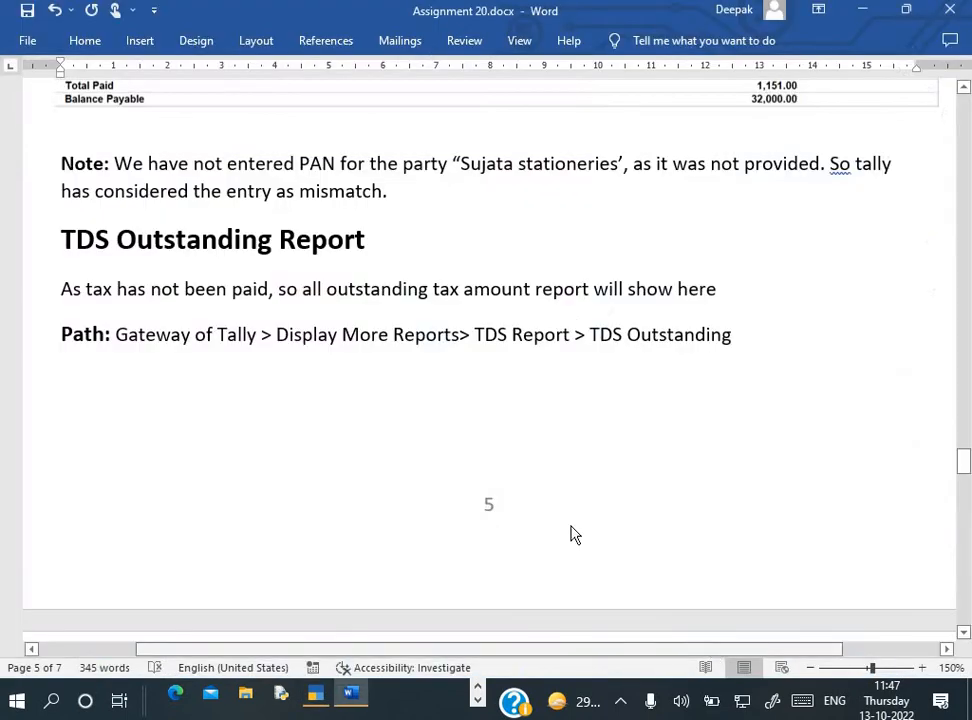
pyautogui.scroll(-4, 571, 530)
pyautogui.scroll(-3, 571, 530)
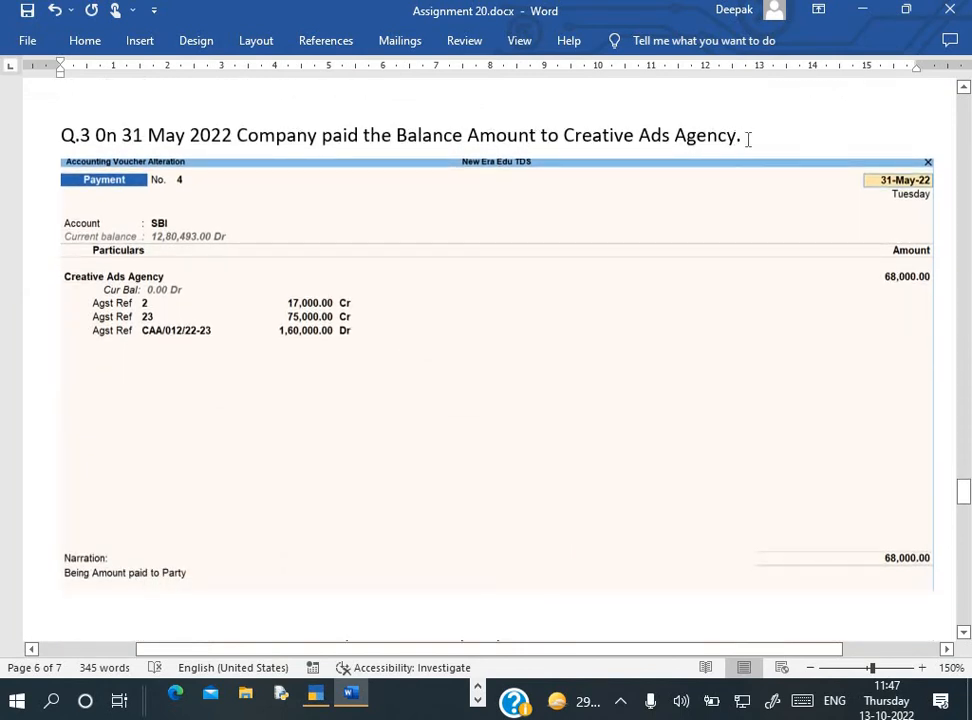
pyautogui.hotkey('alt', 'Tab')
pyautogui.press('F2')
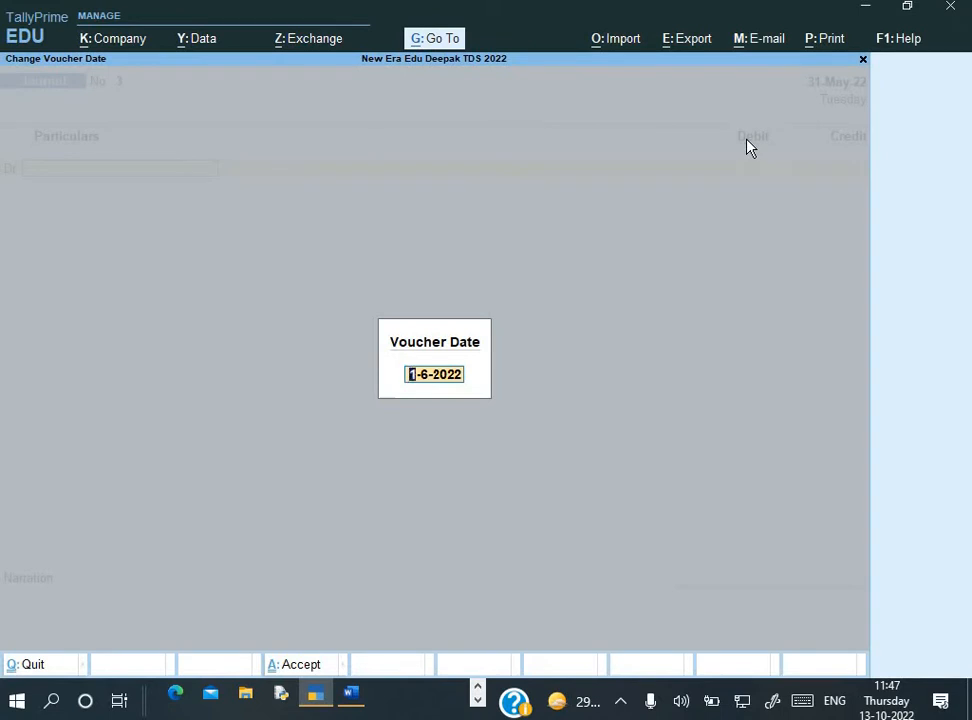
# Date the voucher 31-May-22 and select Creative Ad Agency as the ledger
pyautogui.write('31-5')
pyautogui.press('Return')
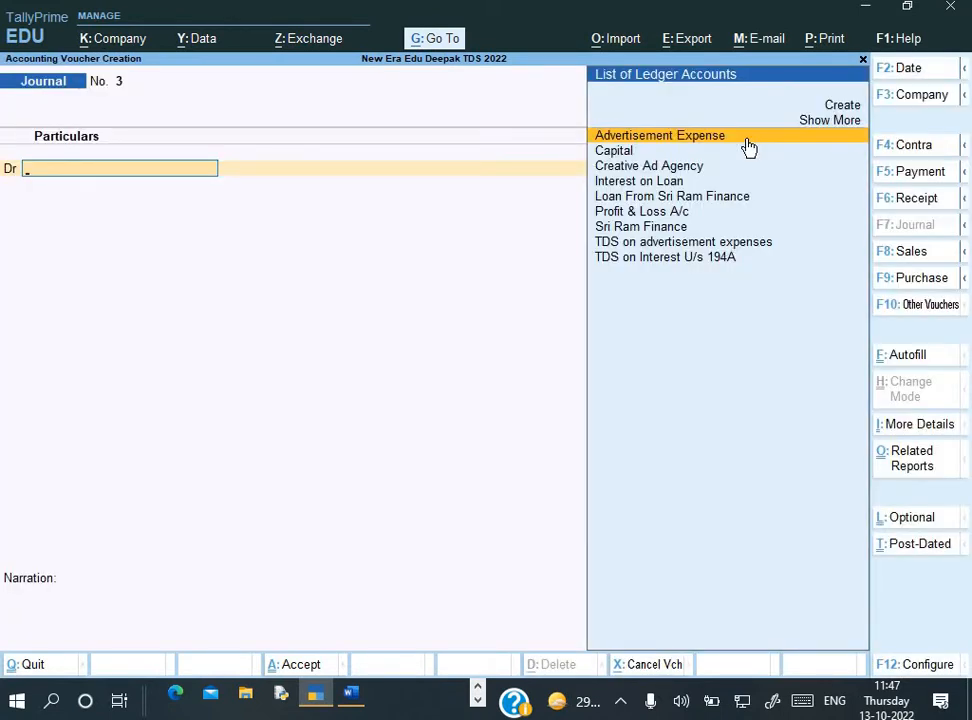
pyautogui.press('Down')
pyautogui.press('Down')
pyautogui.press('Down')
pyautogui.press('Up')
pyautogui.press('Return')
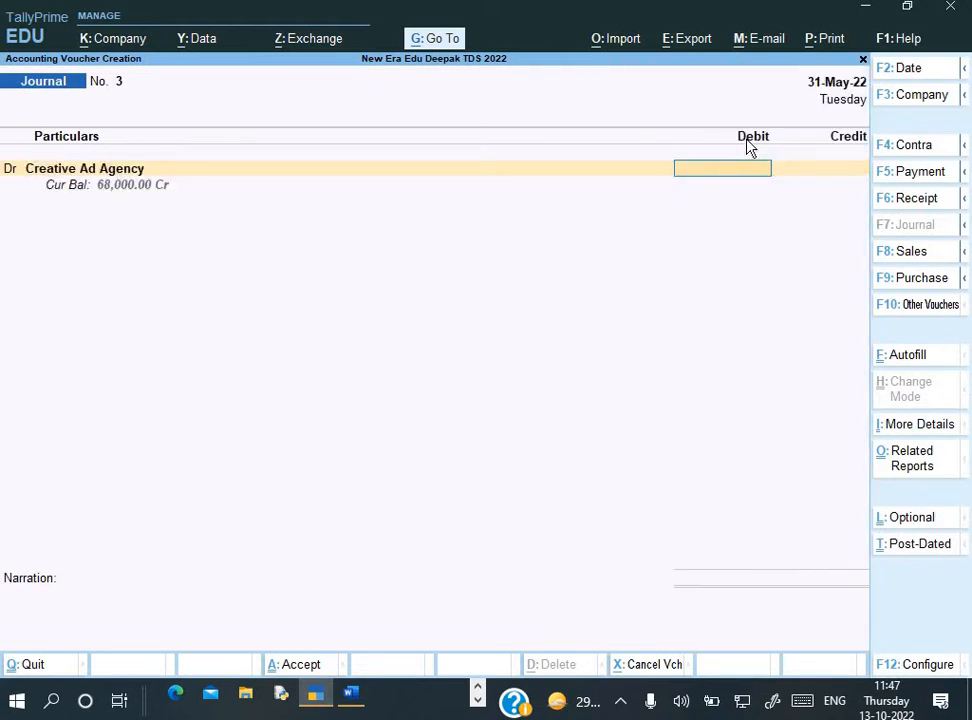
# Make it a Payment from SBI paying Creative Ad Agency 68,000
pyautogui.press('F5')
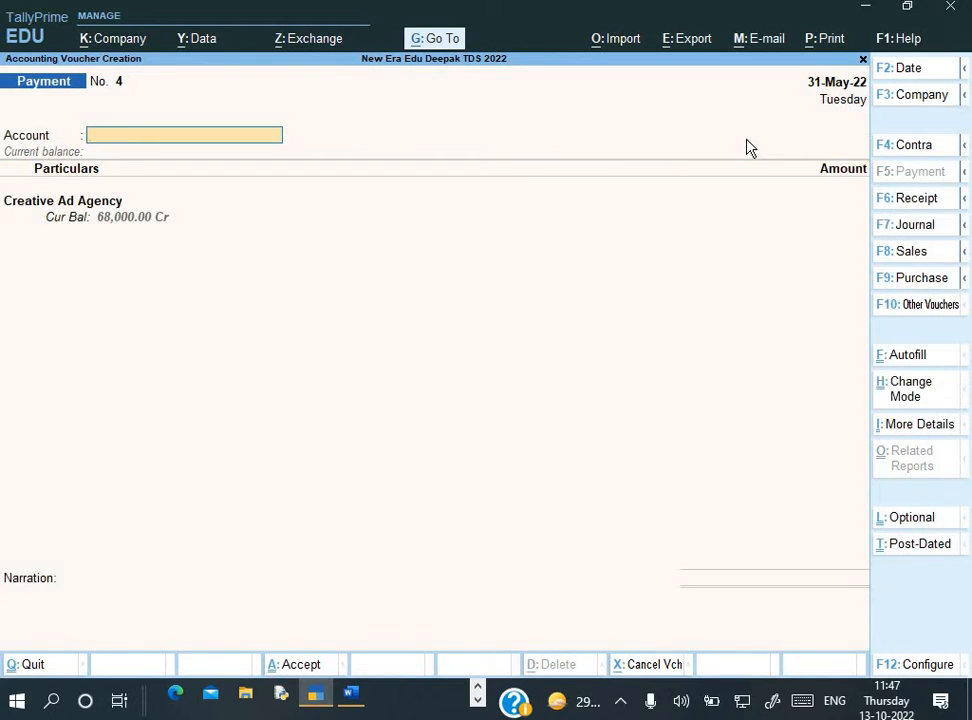
pyautogui.press('Down')
pyautogui.press('Down')
pyautogui.press('Down')
pyautogui.press('Down')
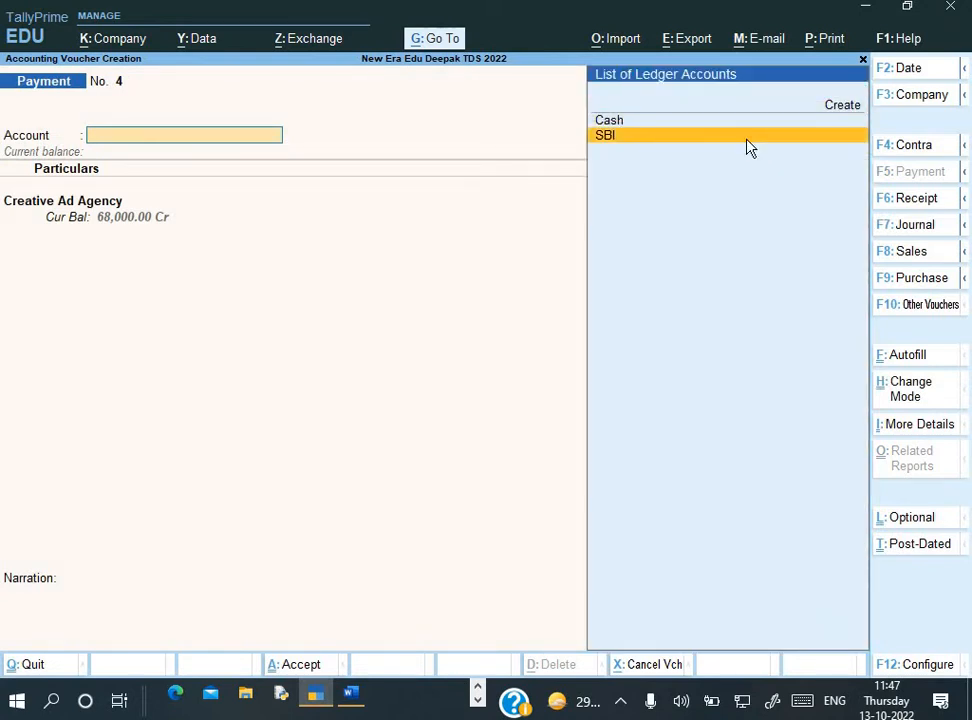
pyautogui.press('Return')
pyautogui.press('Return')
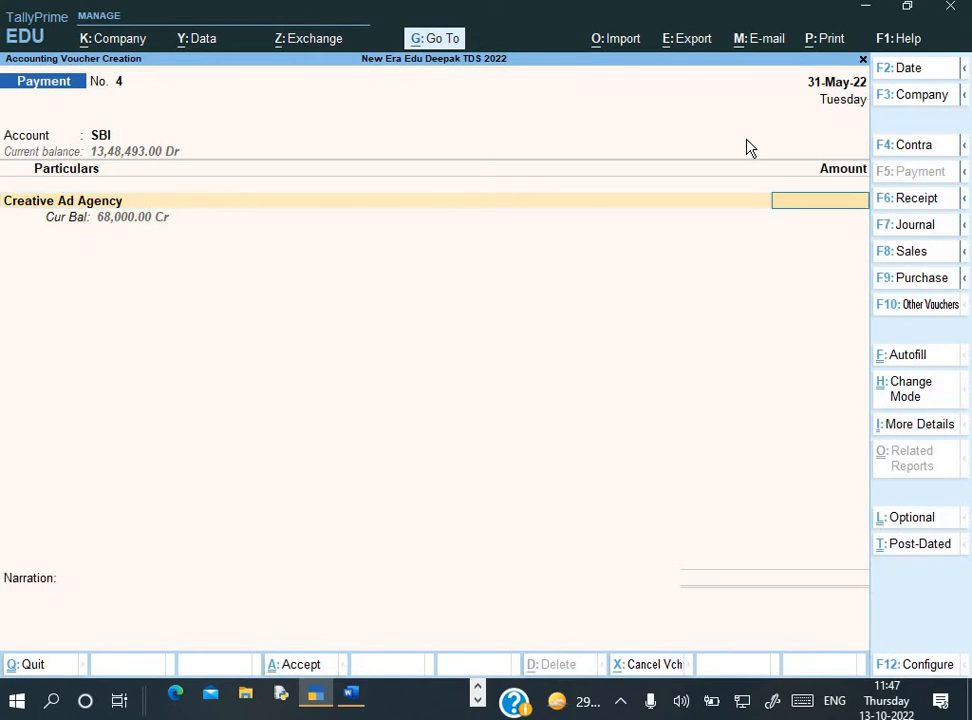
pyautogui.write('68000')
pyautogui.press('Return')
pyautogui.press('Return')
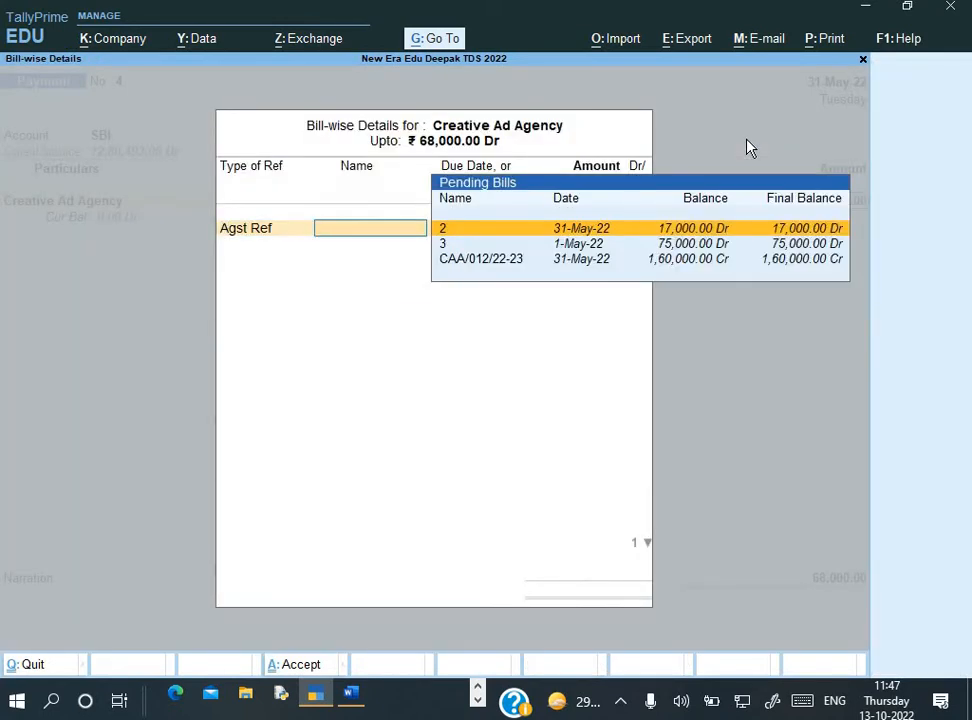
# Allocate the payment against bill CAA/012/22-23 and accept the cheque details
pyautogui.press('Return')
pyautogui.press('Return')
pyautogui.press('Return')
pyautogui.press('Return')
pyautogui.press('Return')
pyautogui.press('Return')
pyautogui.press('Return')
pyautogui.press('Return')
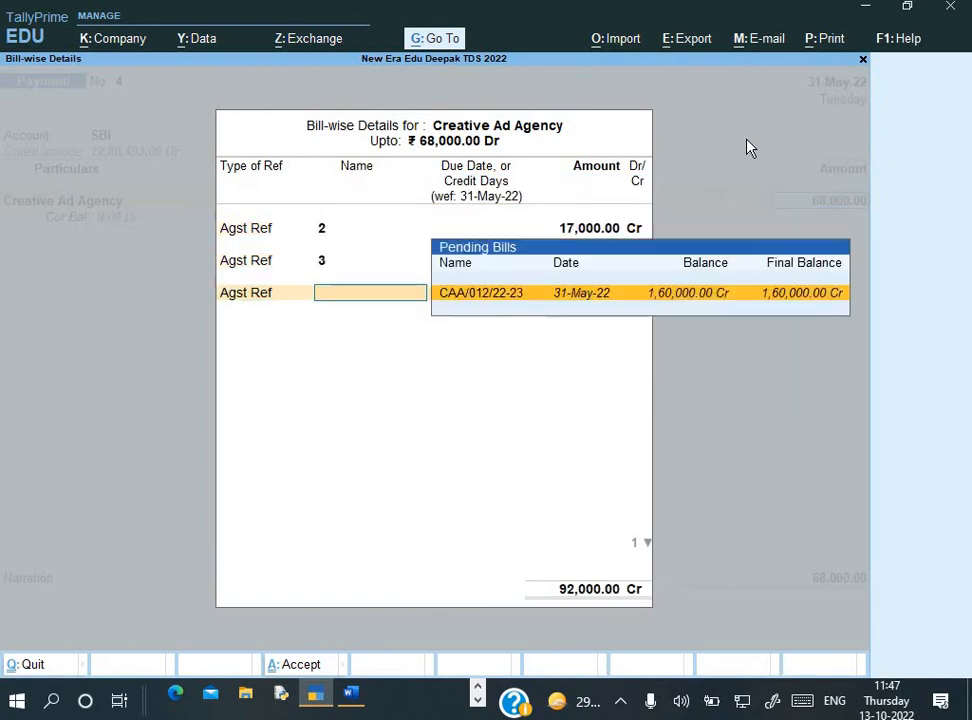
pyautogui.press('Return')
pyautogui.press('Return')
pyautogui.press('Return')
pyautogui.press('Return')
pyautogui.press('Return')
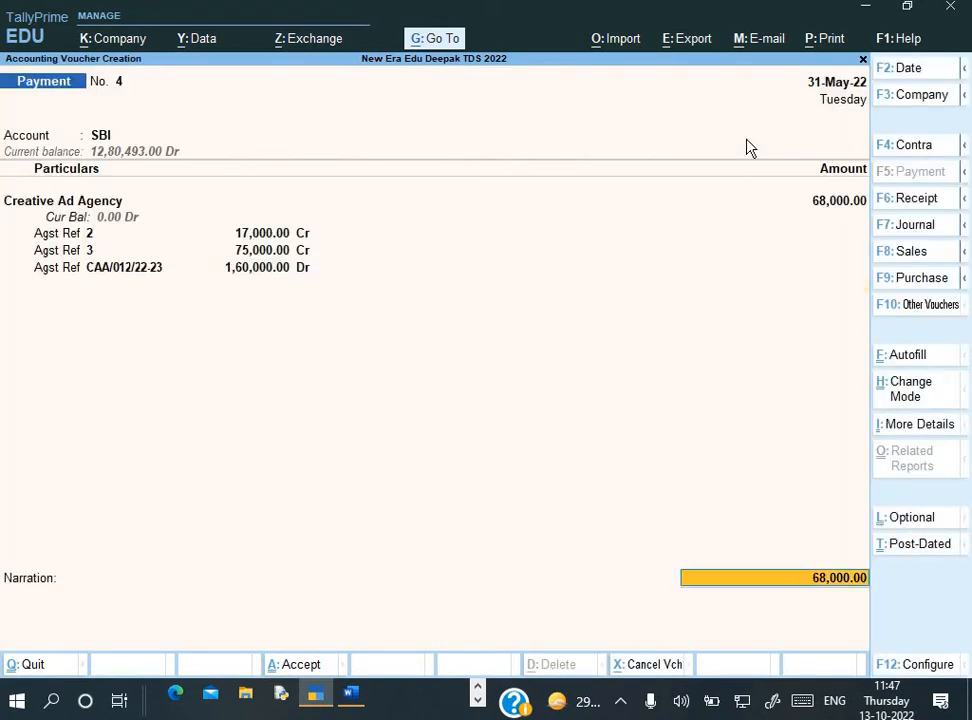
pyautogui.press('Return')
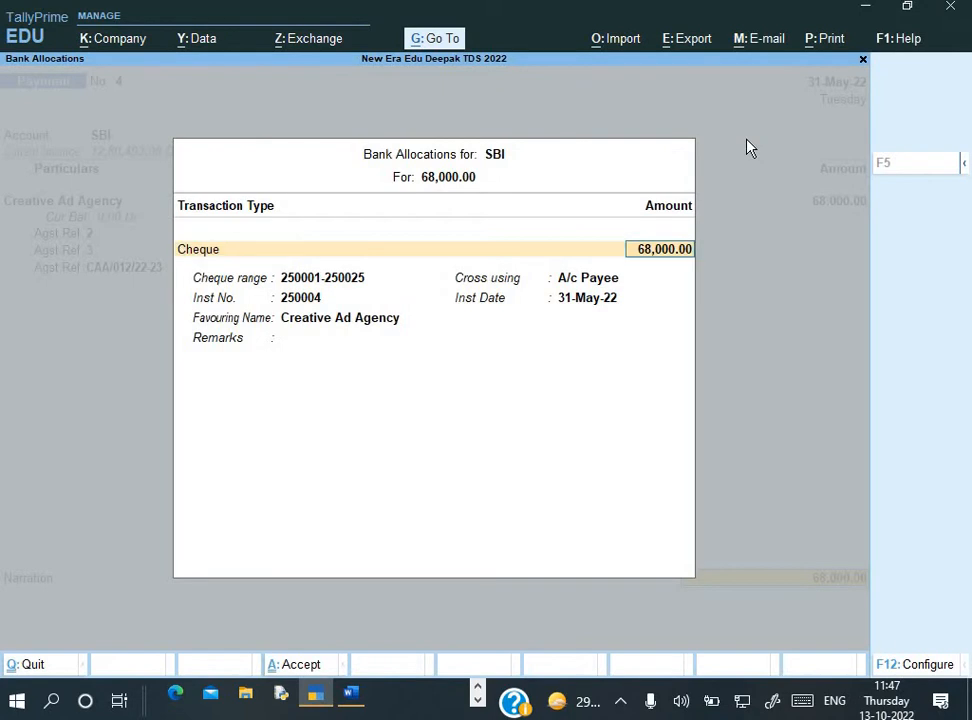
pyautogui.press('Return')
pyautogui.press('Return')
pyautogui.press('Return')
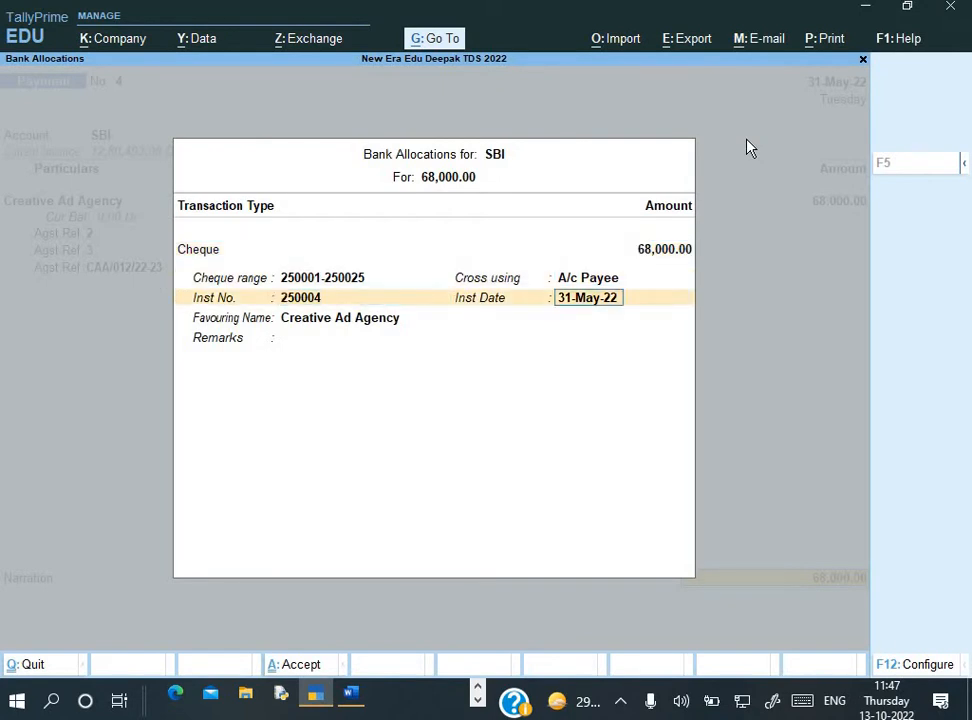
pyautogui.press('Return')
pyautogui.press('Return')
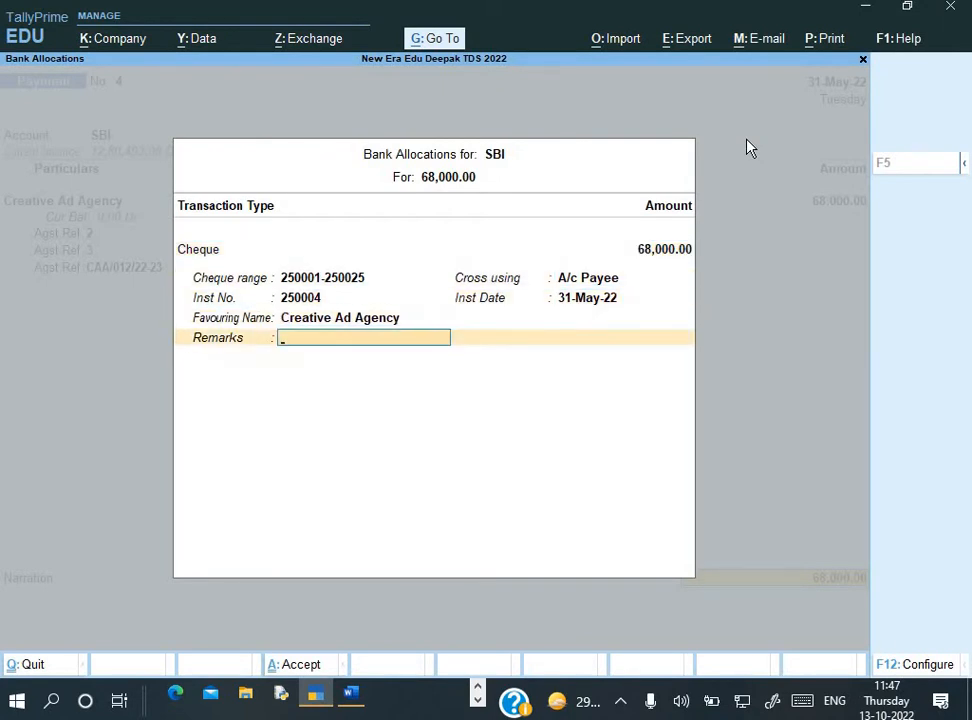
pyautogui.press('Return')
# Enter a narration ending 'payment made to party' and save Payment No. 4
pyautogui.hotkey('ctrl', 'alt', 'v')
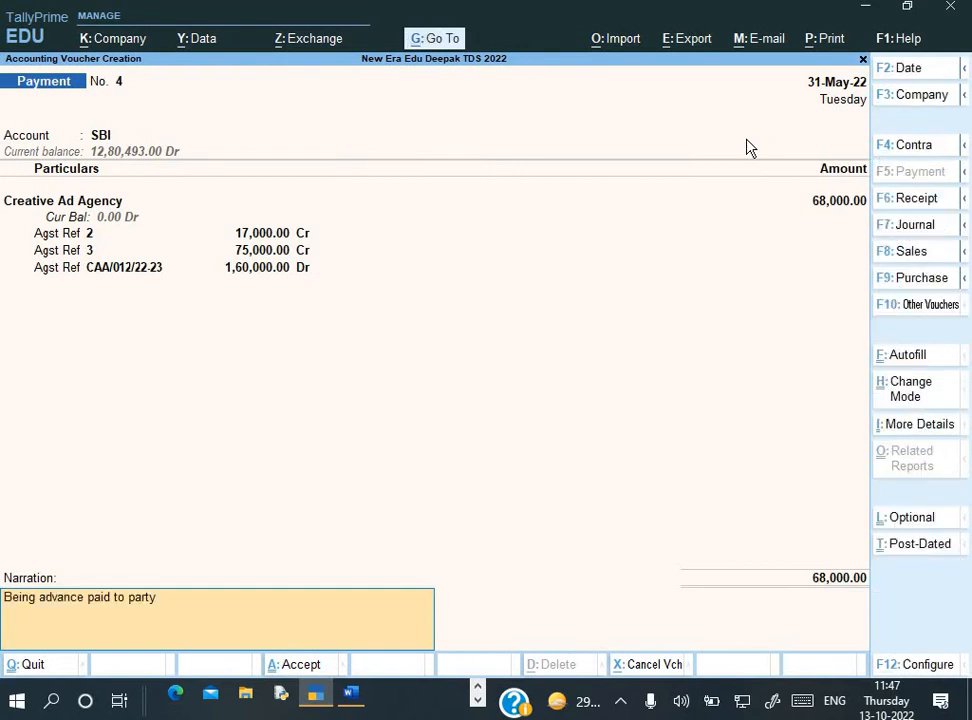
pyautogui.press('BackSpace')
pyautogui.press('BackSpace')
pyautogui.press('BackSpace')
pyautogui.press('BackSpace')
pyautogui.press('BackSpace')
pyautogui.press('BackSpace')
pyautogui.press('BackSpace')
pyautogui.press('BackSpace')
pyautogui.press('BackSpace')
pyautogui.press('BackSpace')
pyautogui.press('BackSpace')
pyautogui.press('BackSpace')
pyautogui.press('BackSpace')
pyautogui.press('BackSpace')
pyautogui.press('BackSpace')
pyautogui.press('BackSpace')
pyautogui.press('BackSpace')
pyautogui.press('BackSpace')
pyautogui.write('pa')
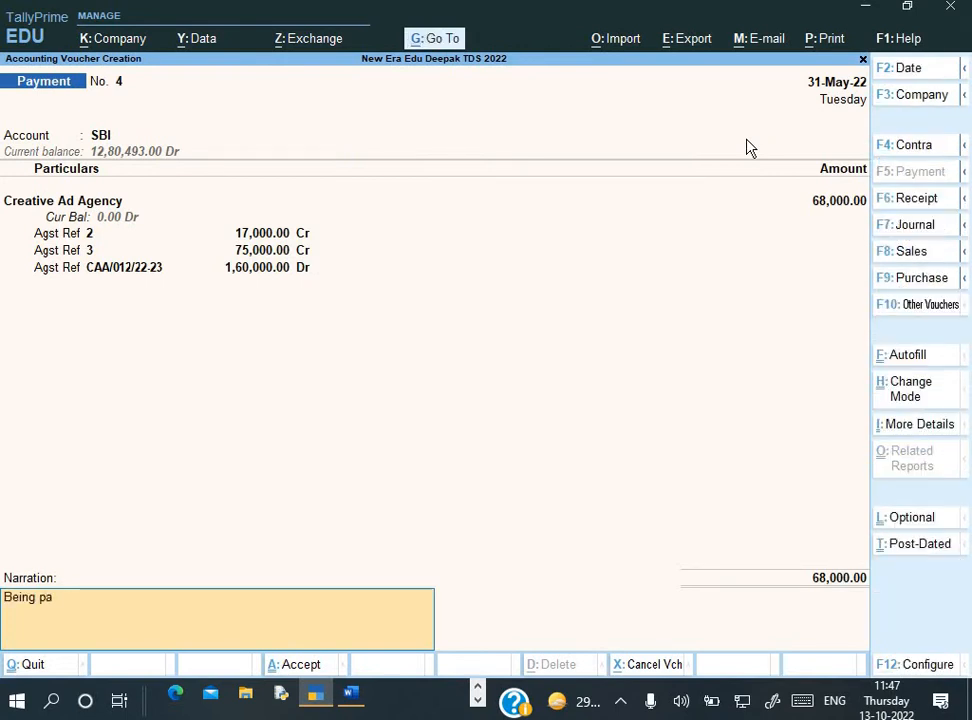
pyautogui.write('yment ma')
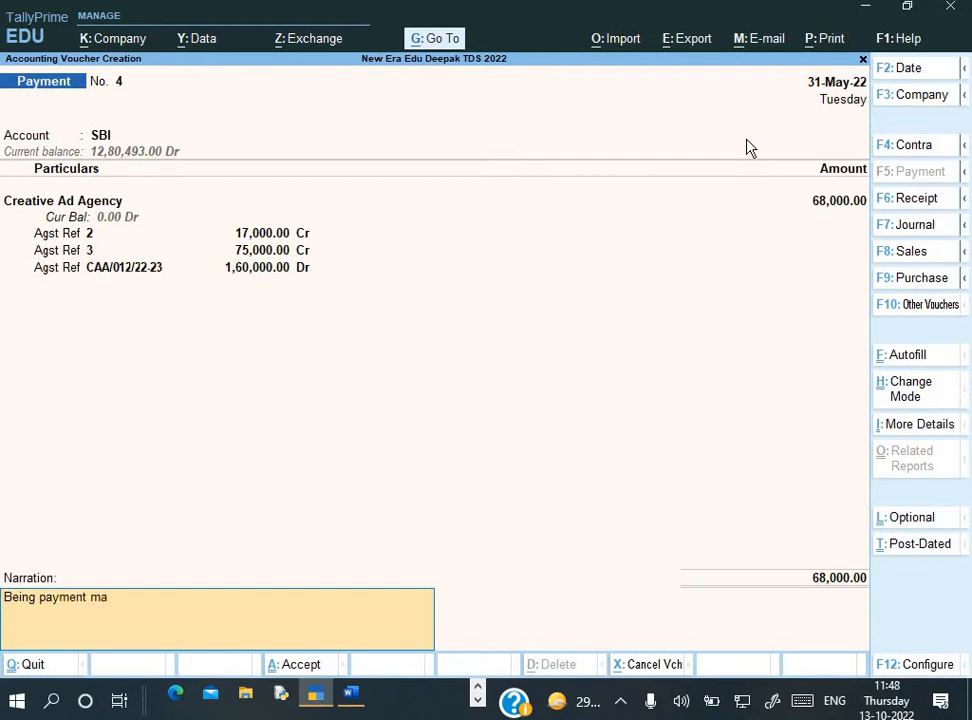
pyautogui.write('de to party')
pyautogui.press('Return')
pyautogui.press('Return')
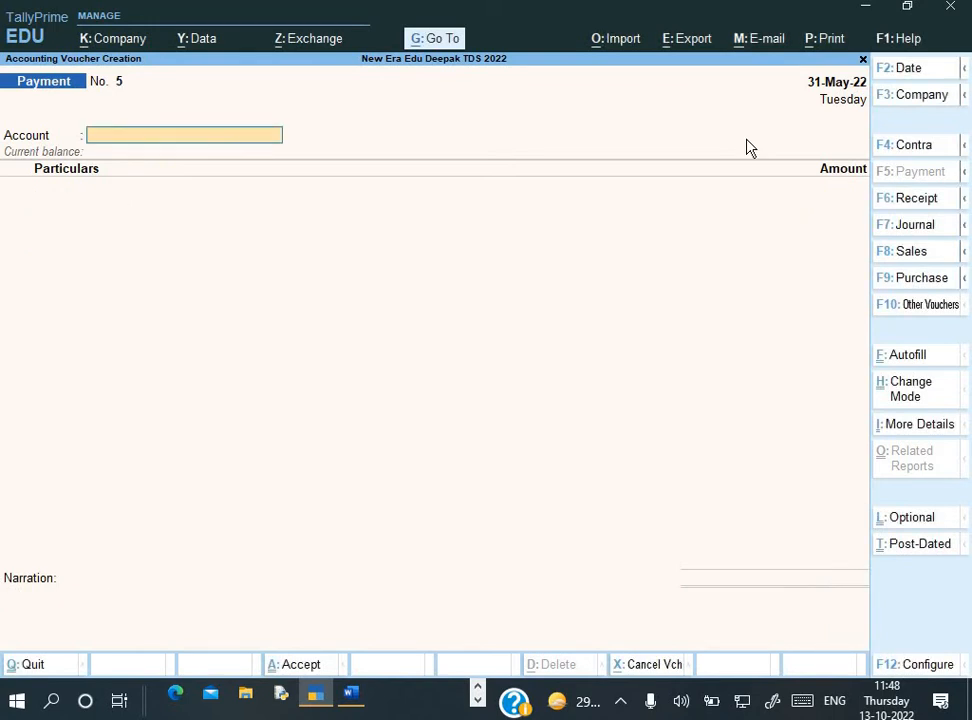
pyautogui.press('Escape')
pyautogui.press('Escape')
pyautogui.press('Escape')
pyautogui.press('Escape')
pyautogui.press('Escape')
# Check Duties & Taxes in the Balance Sheet as at 31-May-22
pyautogui.press('b')
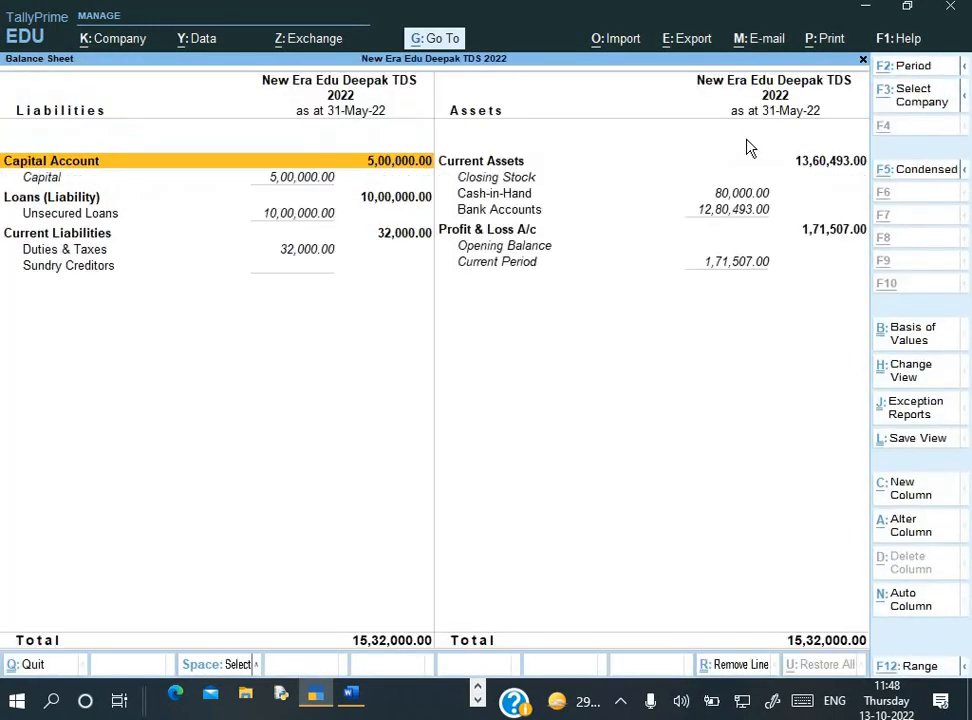
pyautogui.press('Down')
pyautogui.press('Down')
pyautogui.press('Down')
pyautogui.press('Down')
pyautogui.press('Down')
pyautogui.press('Down')
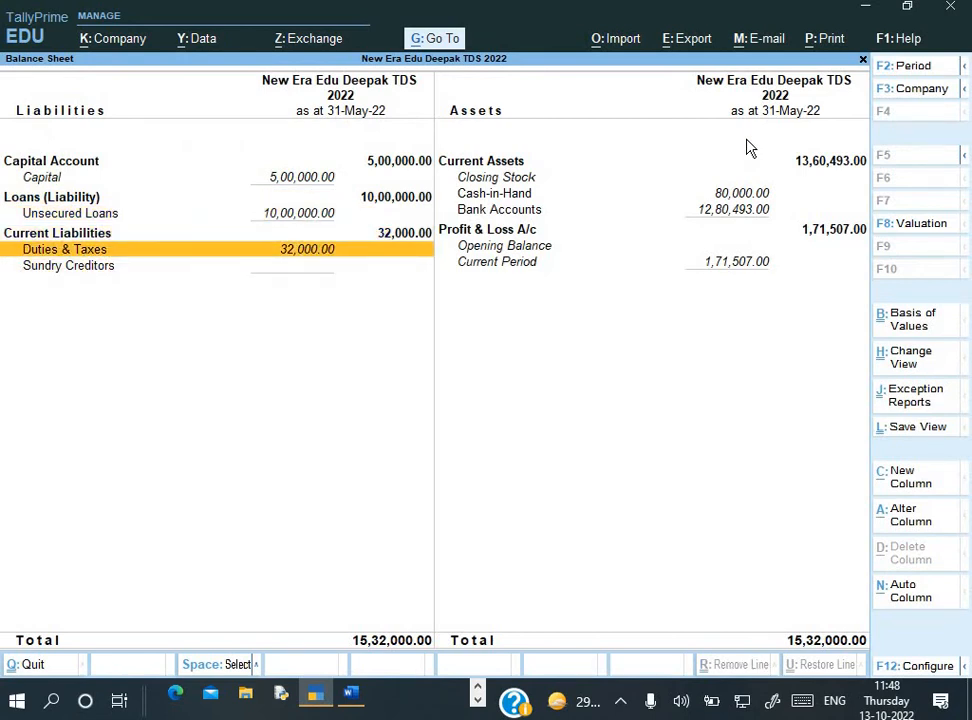
pyautogui.press('Escape')
pyautogui.press('Escape')
pyautogui.press('Escape')
# Start a new voucher and dismiss the Autofill options
pyautogui.press('Down')
pyautogui.press('Down')
pyautogui.press('Down')
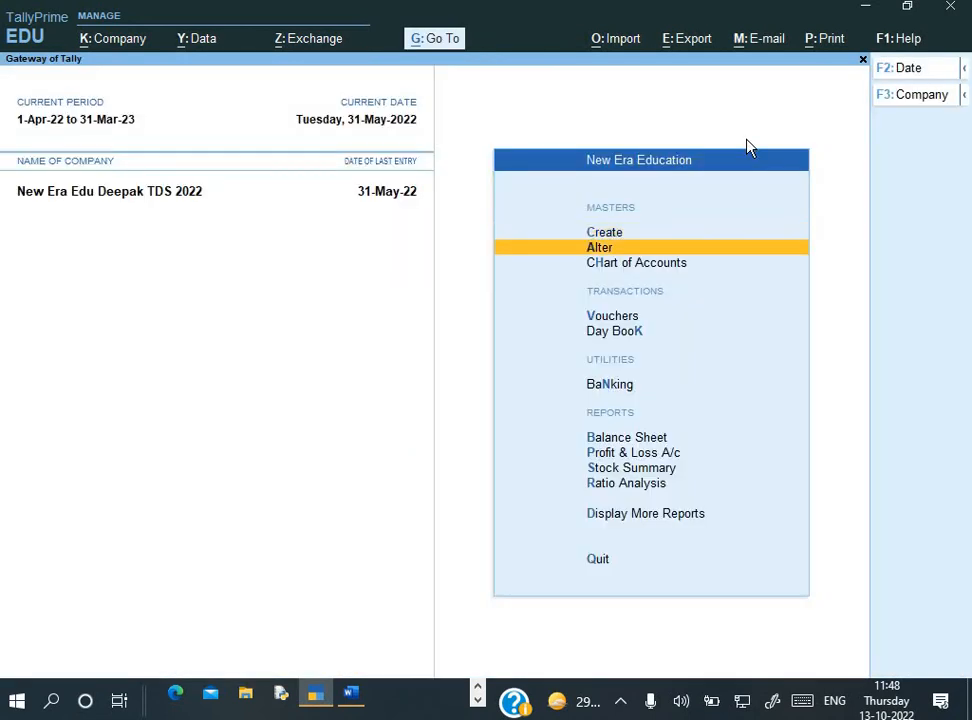
pyautogui.press('Return')
pyautogui.hotkey('ctrl', 'f')
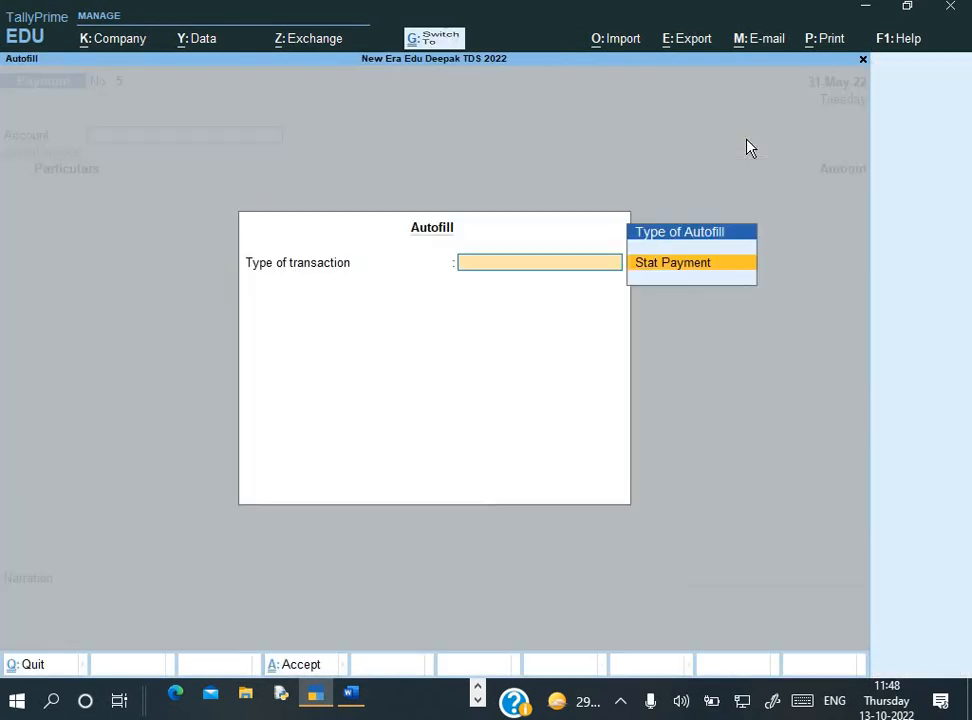
pyautogui.press('Escape')
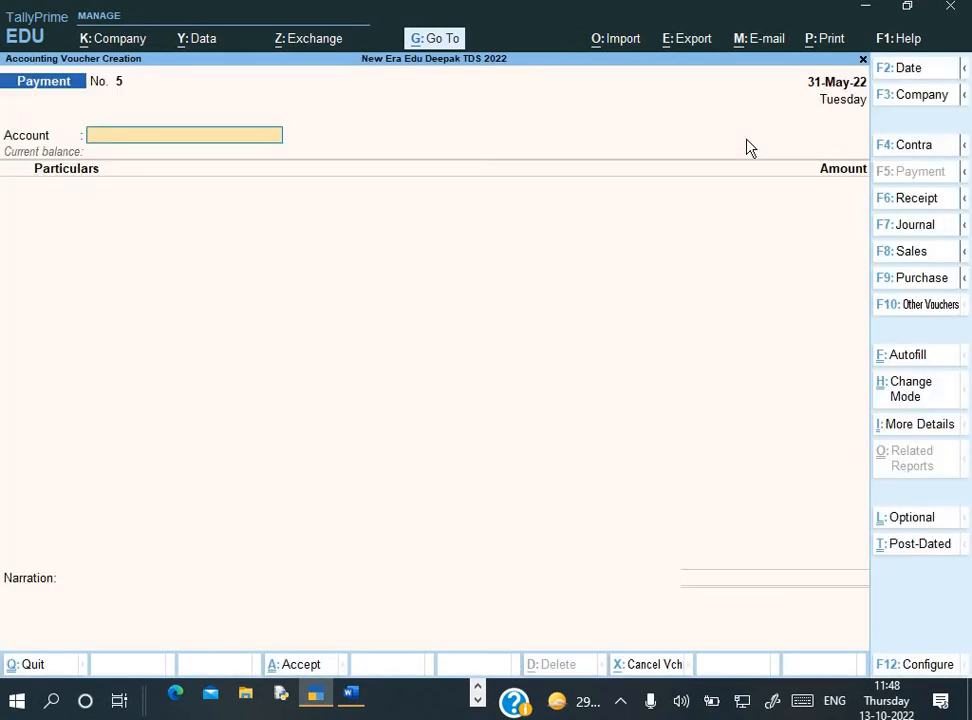
# Read Q.3 in the Word assignment and correct the misspelling 'Checque'
pyautogui.hotkey('alt', 'Tab')
pyautogui.scroll(-5, 630, 285)
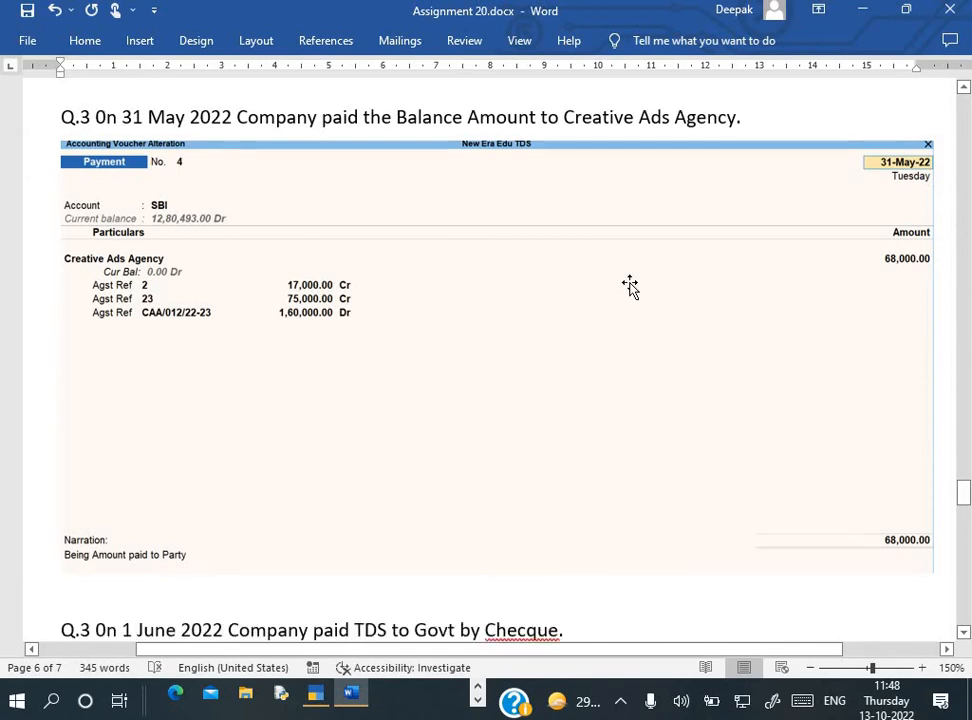
pyautogui.scroll(-3, 630, 285)
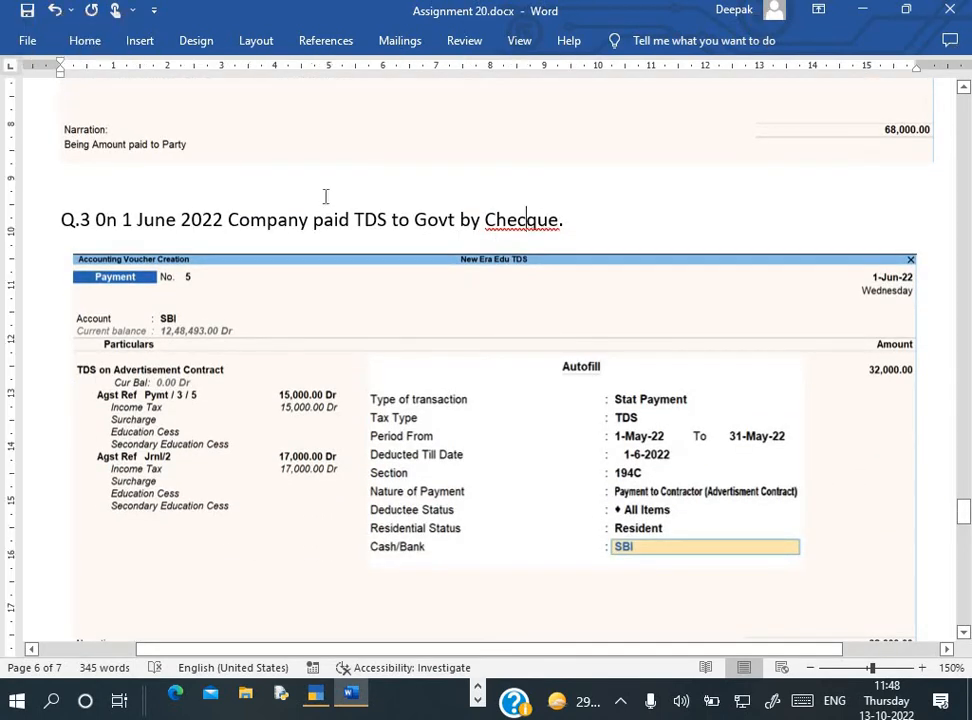
pyautogui.click(518, 219)
pyautogui.press('Delete')
# Date the payment 1-Jun-22 and start a TDS Stat Payment autofill for May
pyautogui.hotkey('alt', 'Tab')
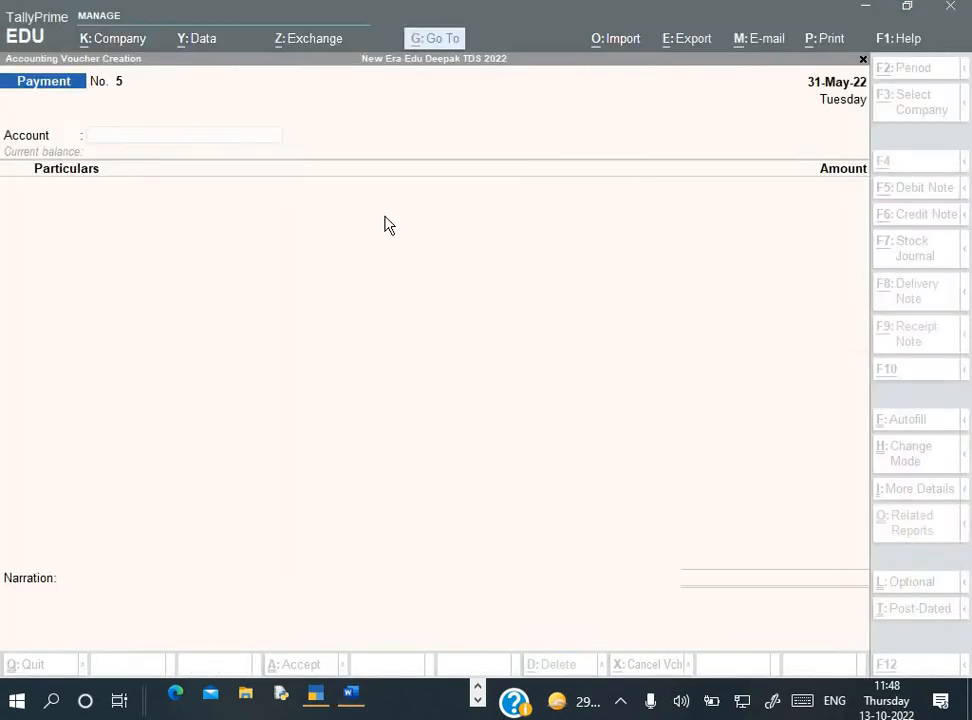
pyautogui.press('F2')
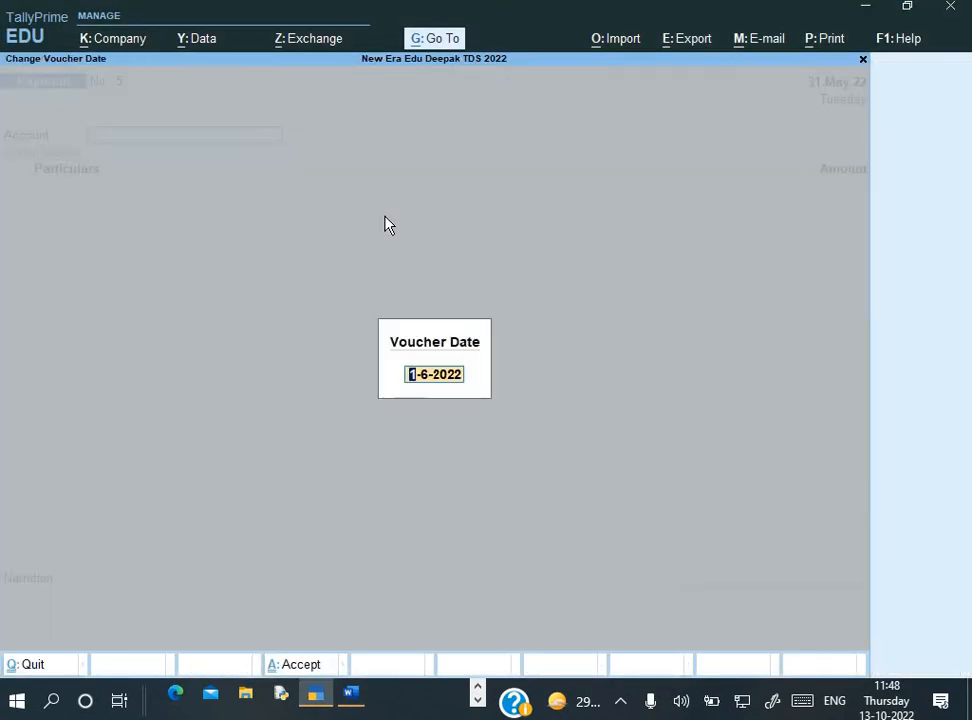
pyautogui.press('Return')
pyautogui.hotkey('ctrl', 'f')
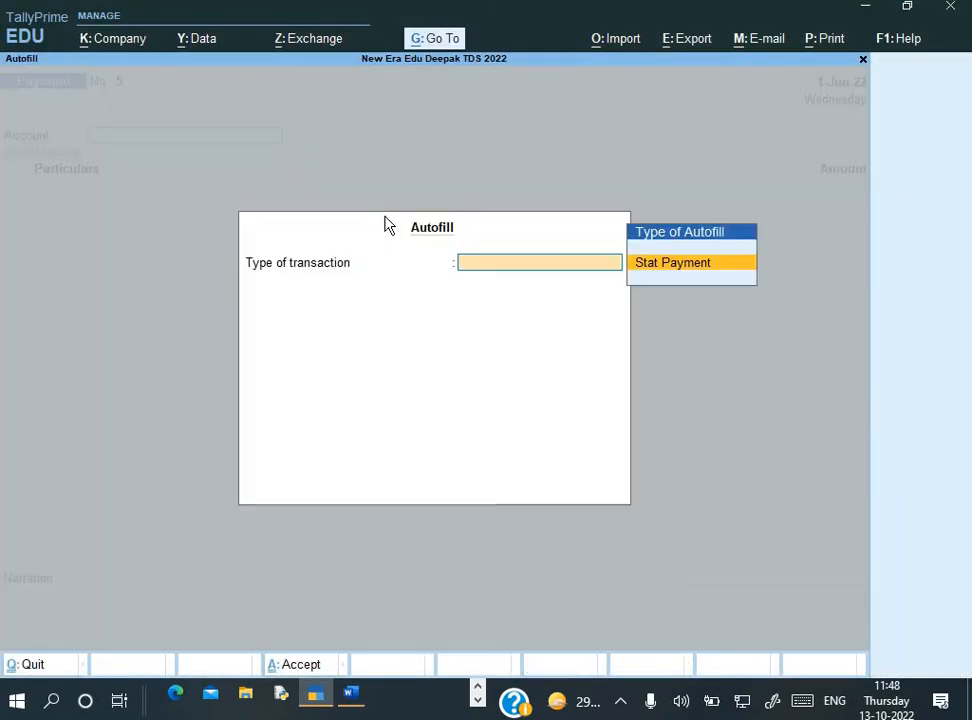
pyautogui.press('Return')
pyautogui.press('Return')
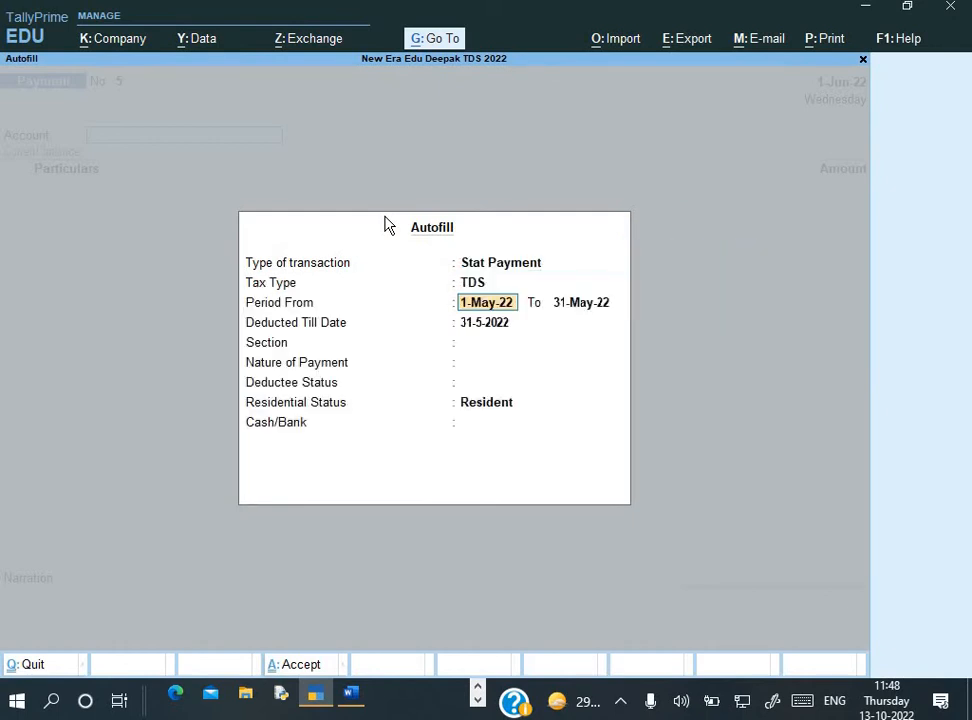
pyautogui.press('Return')
pyautogui.press('Return')
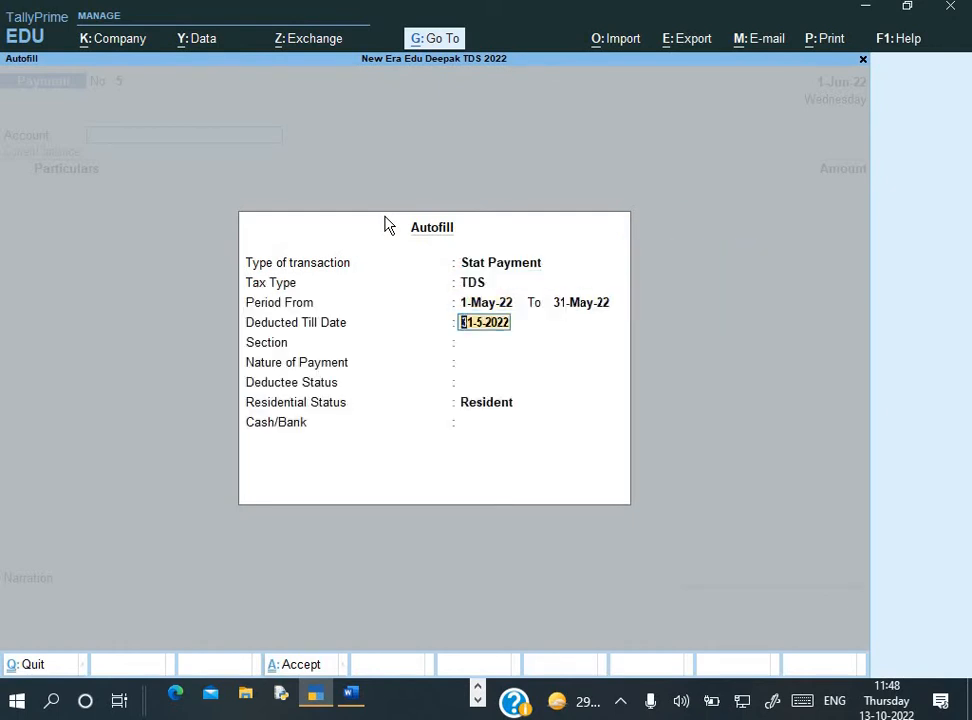
# Autofill with deducted till 1-6-2022, section 194C contractor, Company, Resident, paid from SBI
pyautogui.write('1-6')
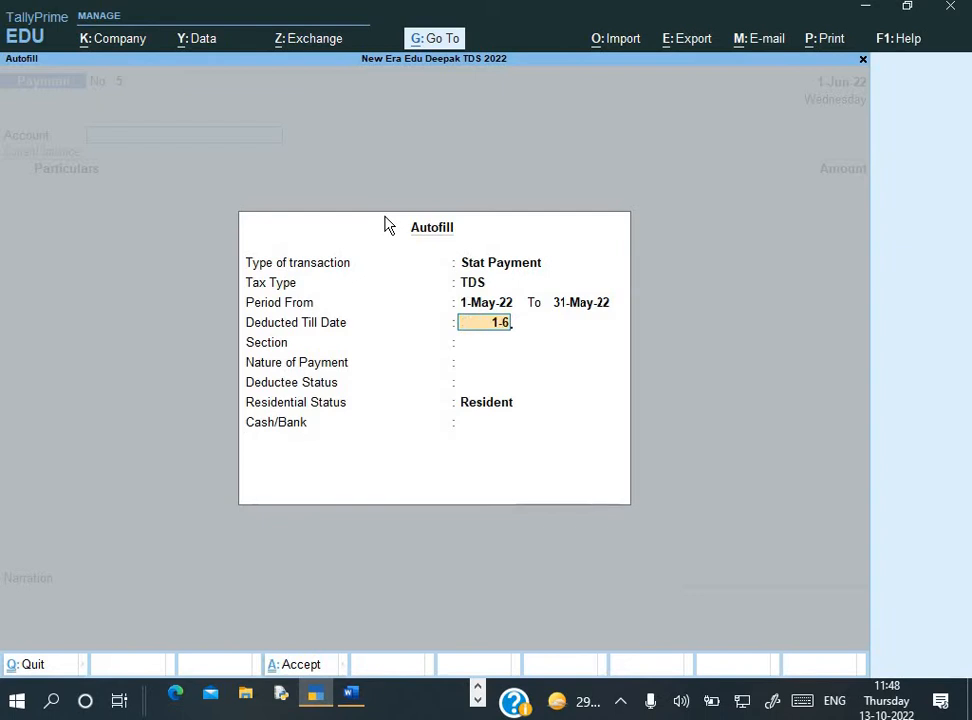
pyautogui.press('Return')
pyautogui.press('Return')
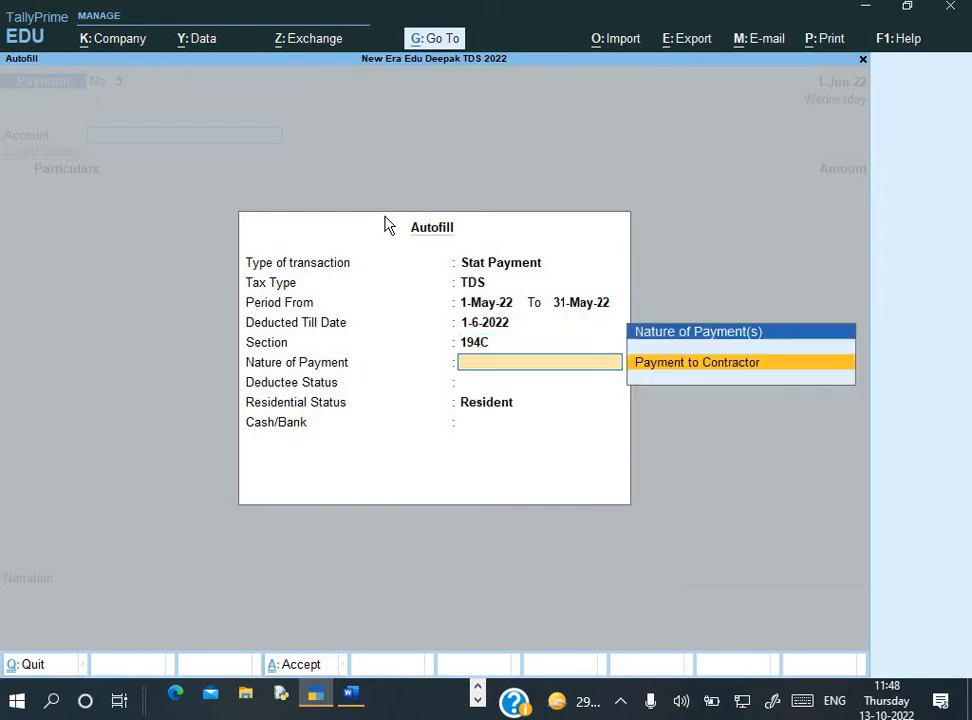
pyautogui.press('Return')
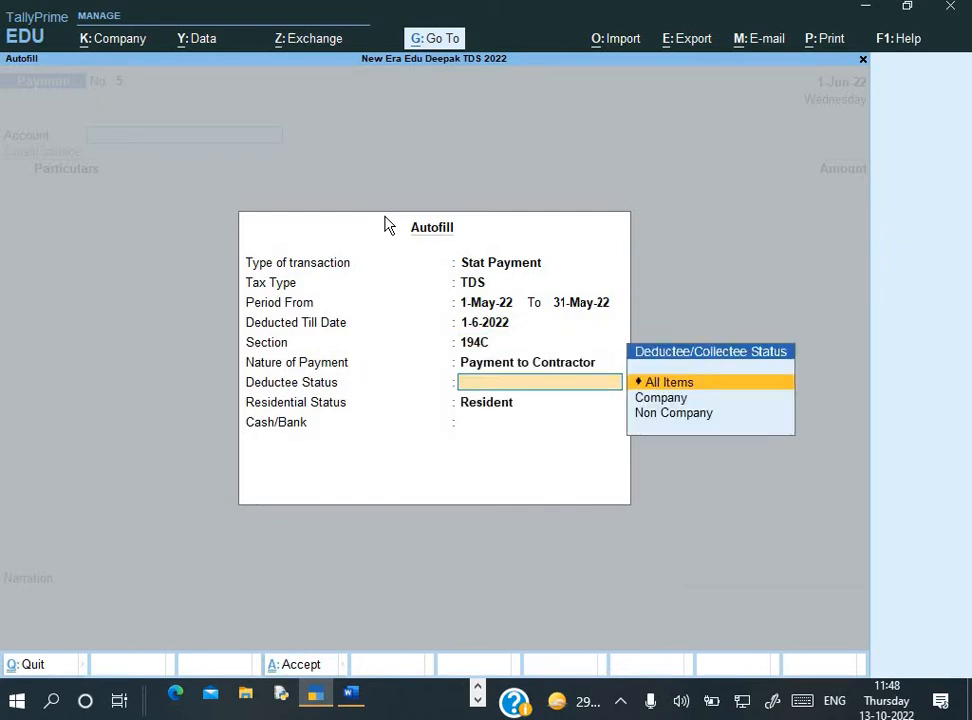
pyautogui.press('Down')
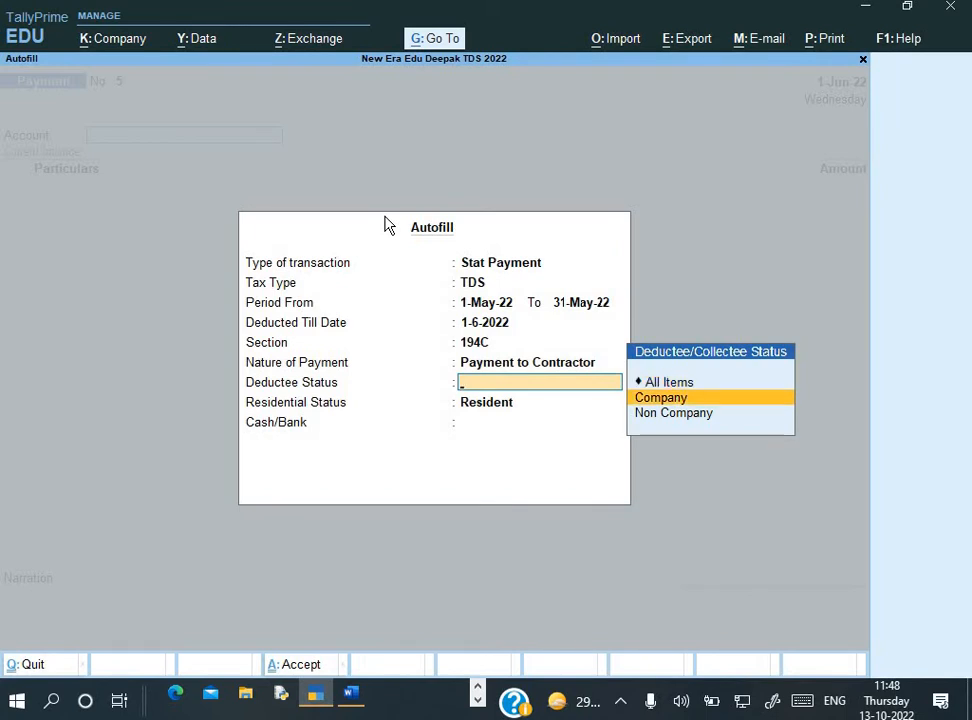
pyautogui.press('Return')
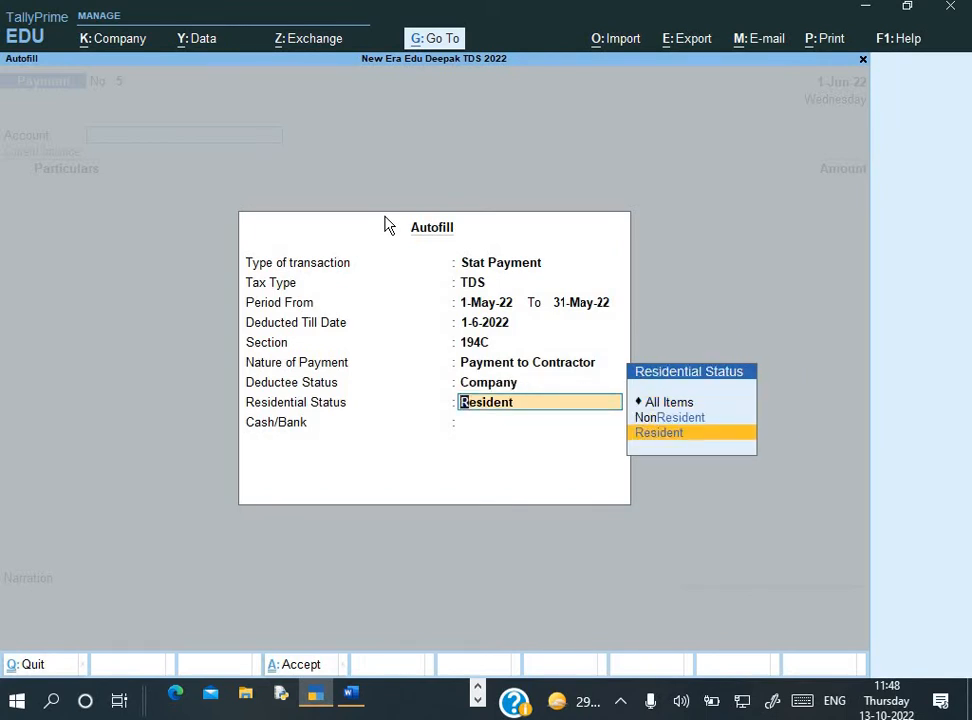
pyautogui.press('Return')
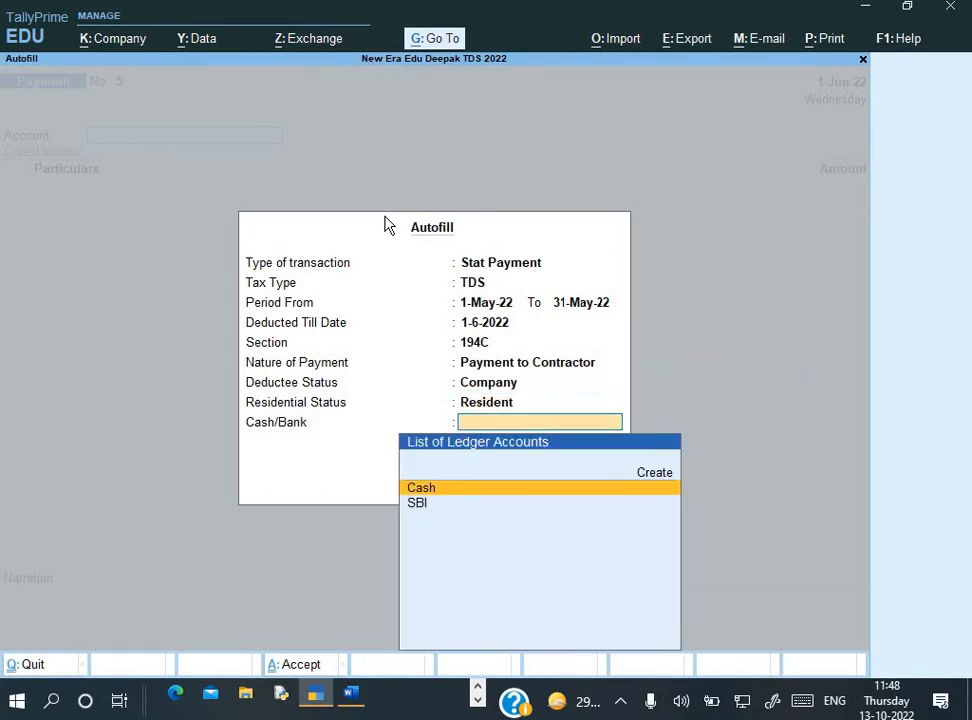
pyautogui.press('Down')
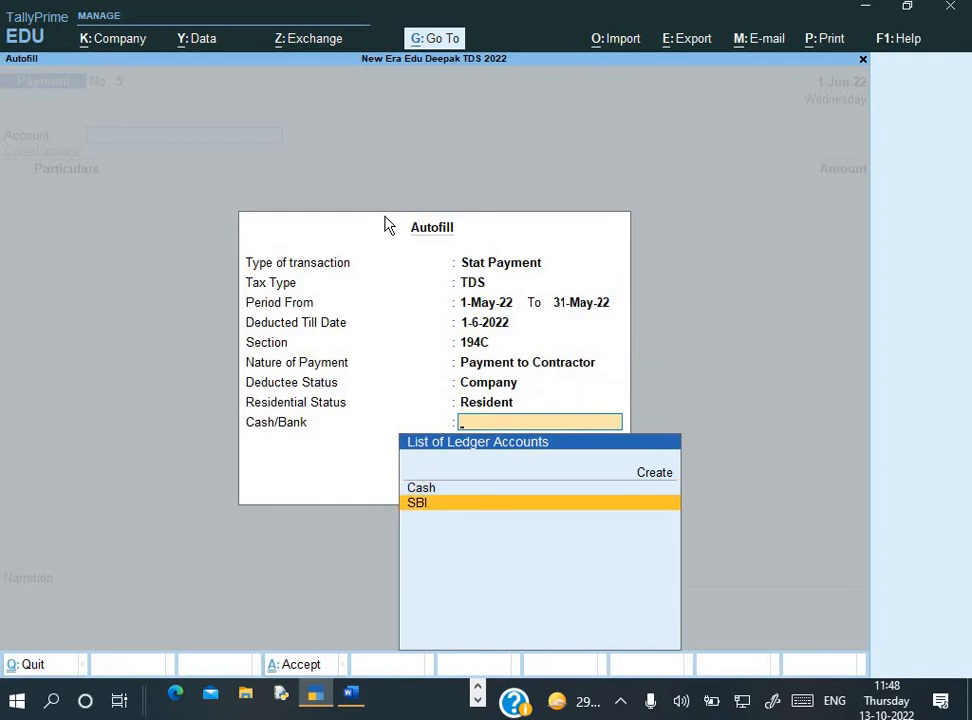
pyautogui.press('Return')
pyautogui.press('Return')
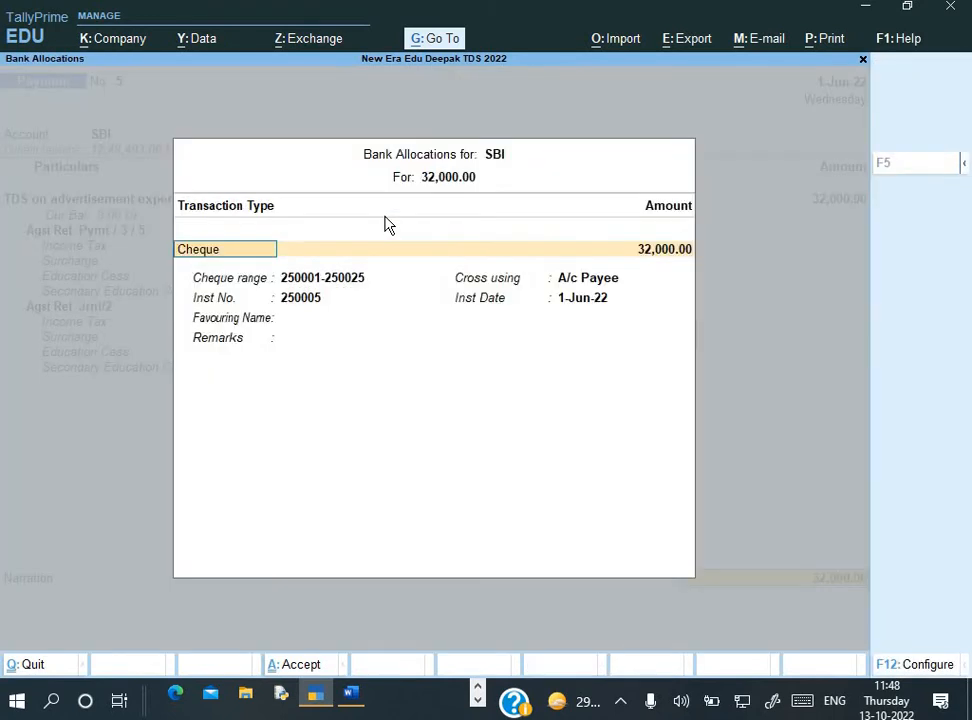
pyautogui.press('Return')
pyautogui.press('Return')
pyautogui.press('Return')
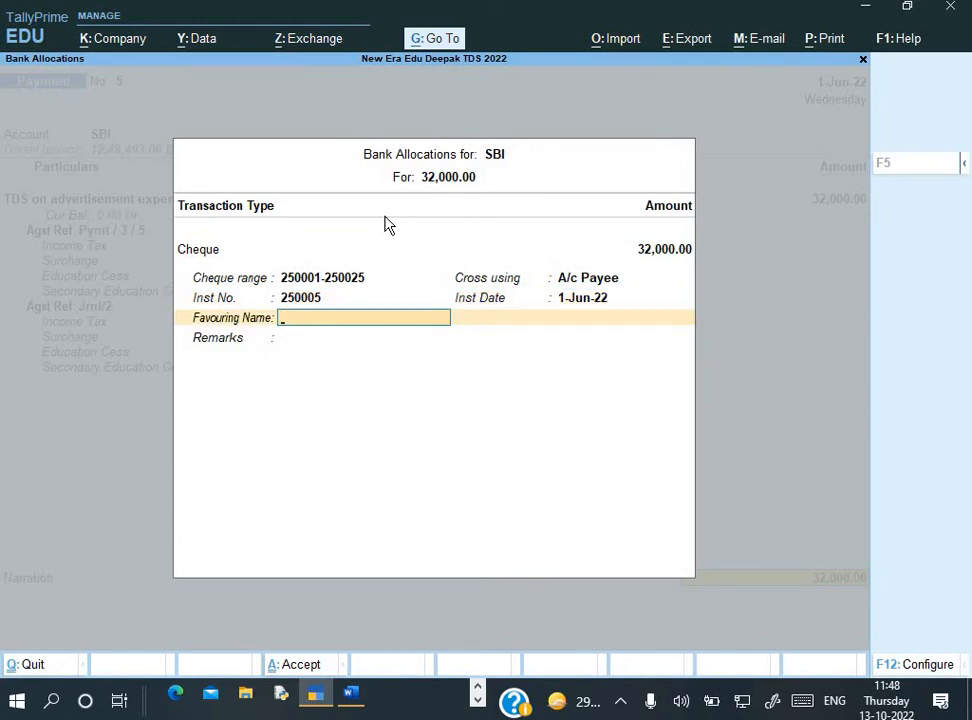
# Set favouring name 'Income Tax' and narration 'Being payment made to Govt'
pyautogui.write('Income Tax')
pyautogui.press('Return')
pyautogui.press('Return')
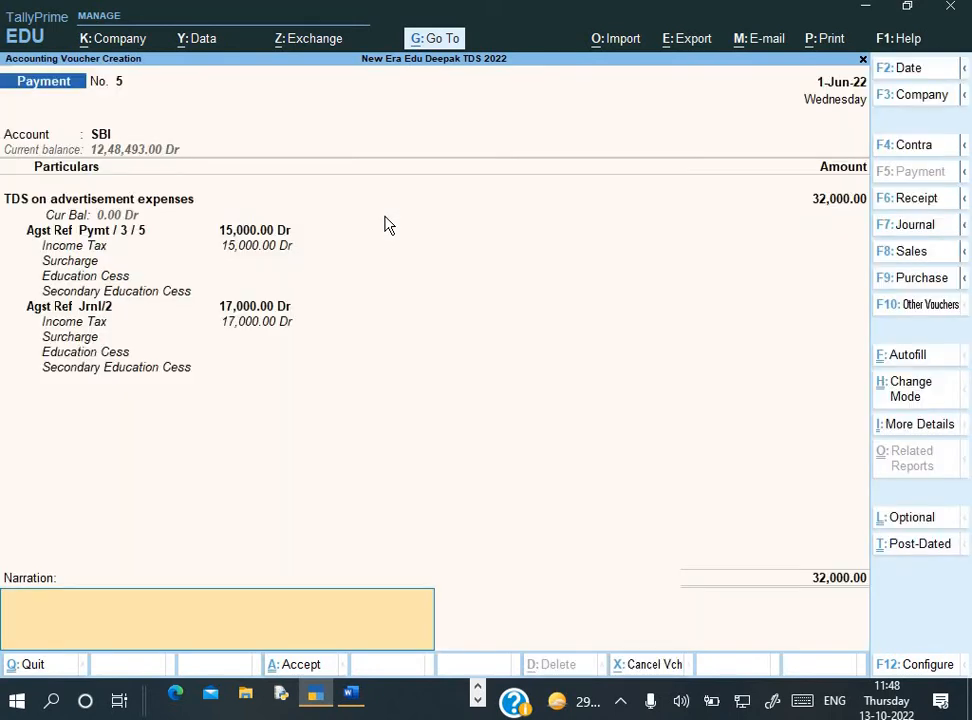
pyautogui.press('ctrl')
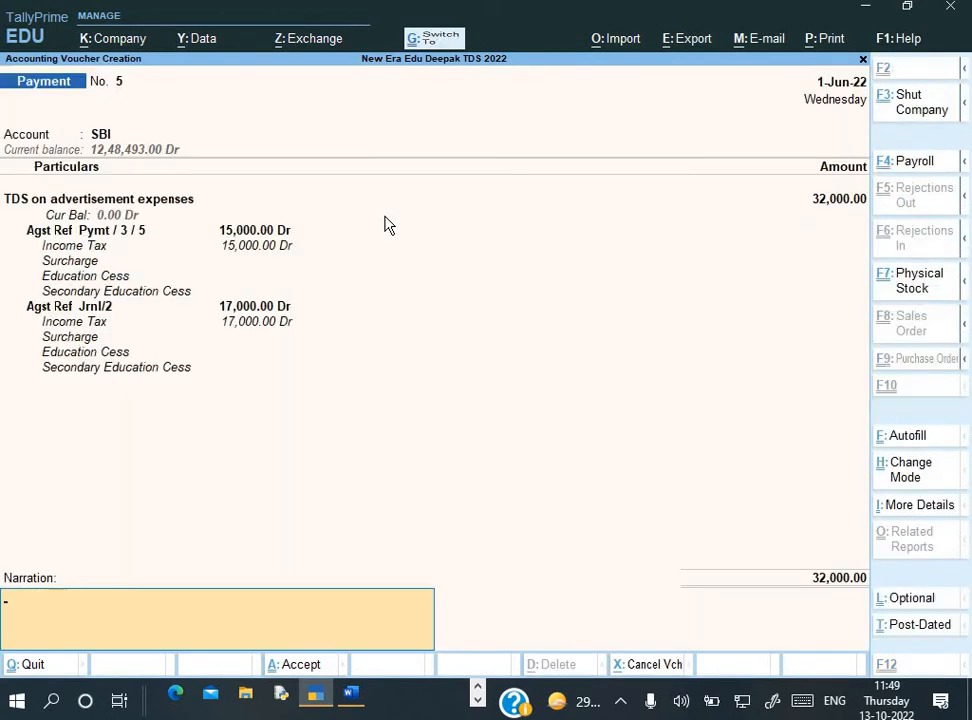
pyautogui.hotkey('ctrl', 'r')
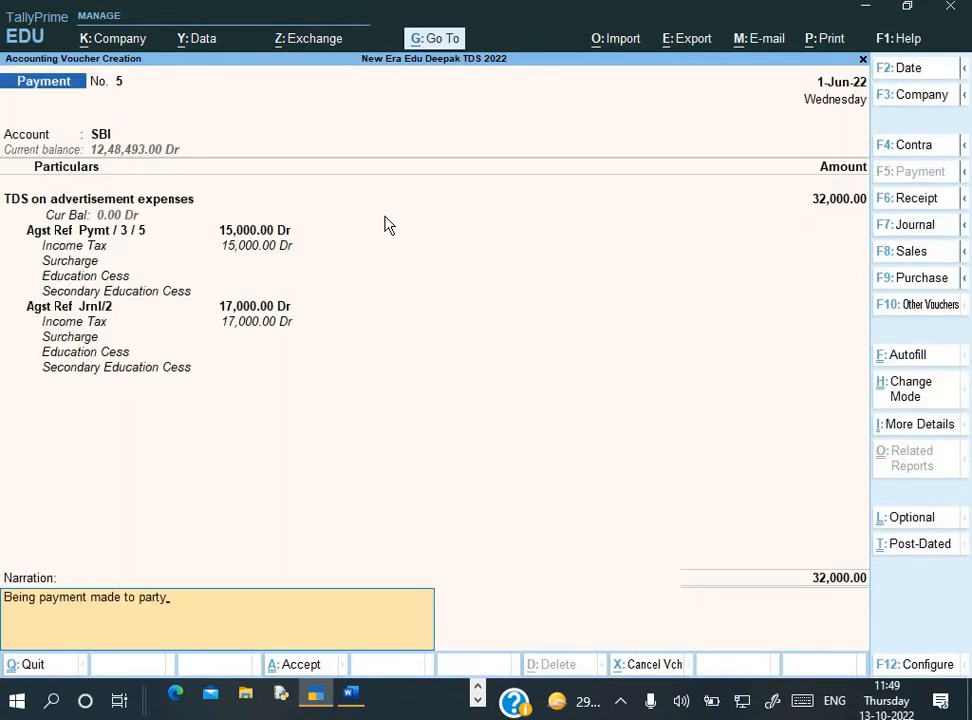
pyautogui.press('BackSpace')
pyautogui.press('BackSpace')
pyautogui.press('BackSpace')
pyautogui.press('BackSpace')
pyautogui.press('BackSpace')
pyautogui.write('Govt')
pyautogui.press('Return')
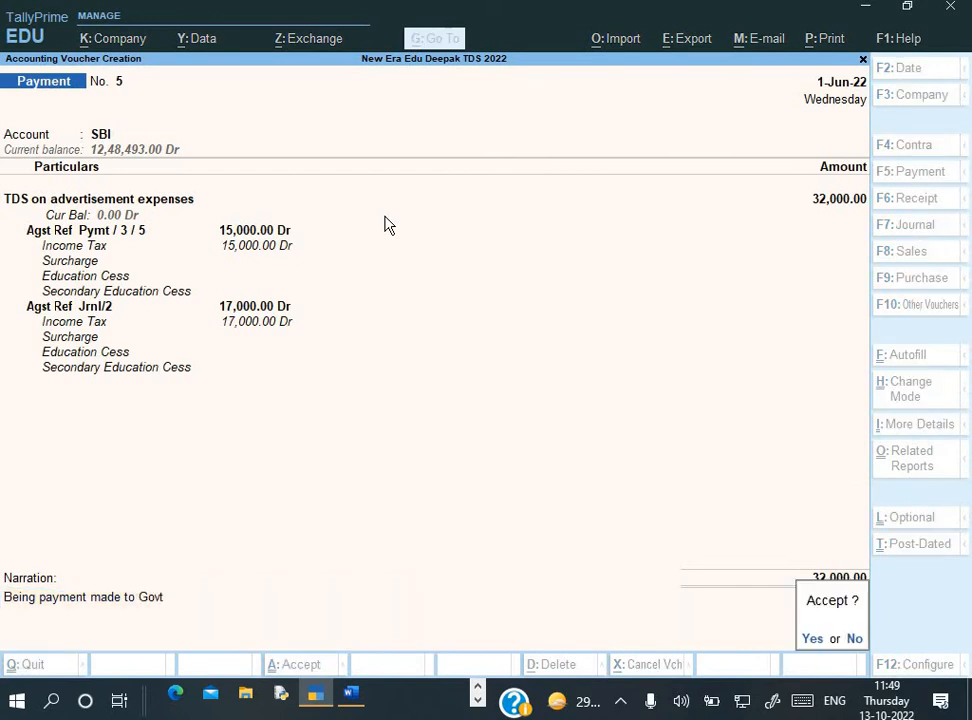
# Try saving the voucher, dismiss the overlap error and ask to quit
pyautogui.press('Return')
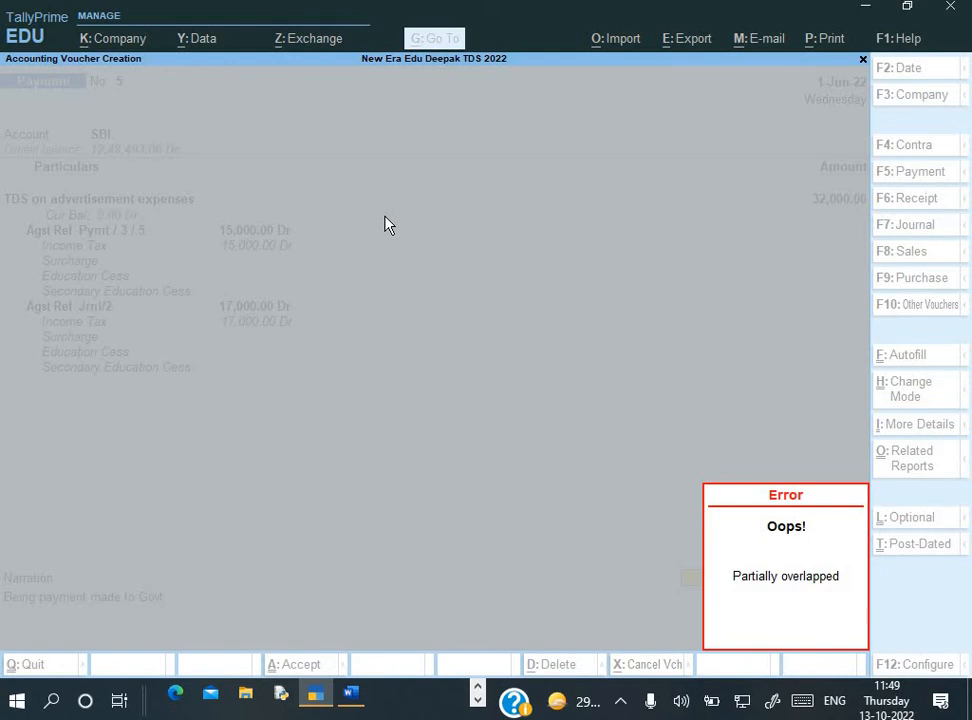
pyautogui.press('Escape')
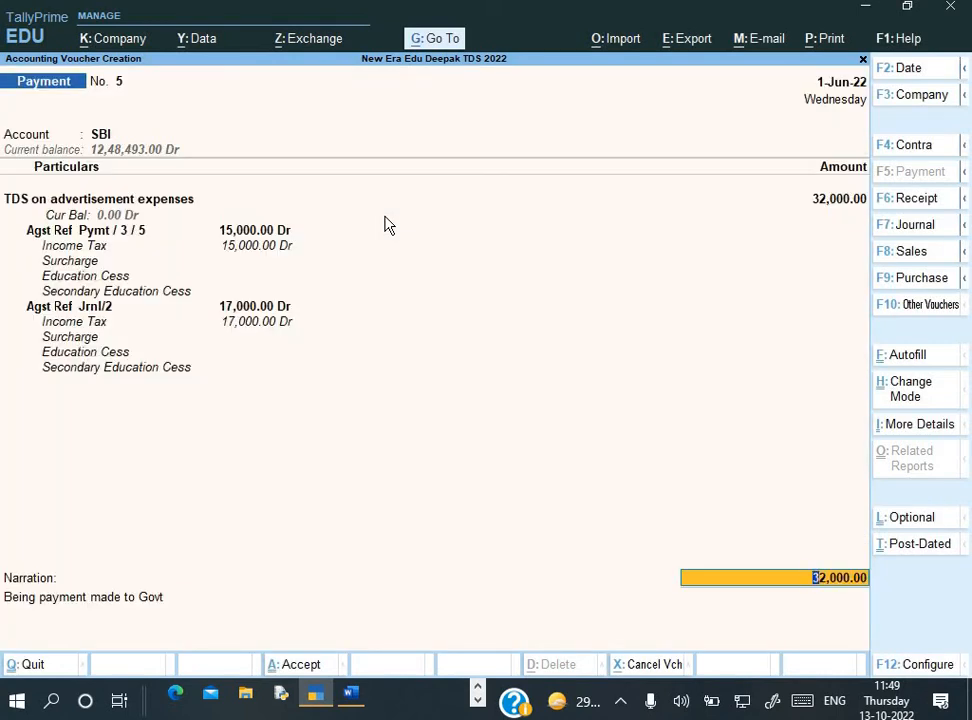
pyautogui.press('Escape')
# Discard the failed voucher and start a fresh Payment from SBI
pyautogui.press('y')
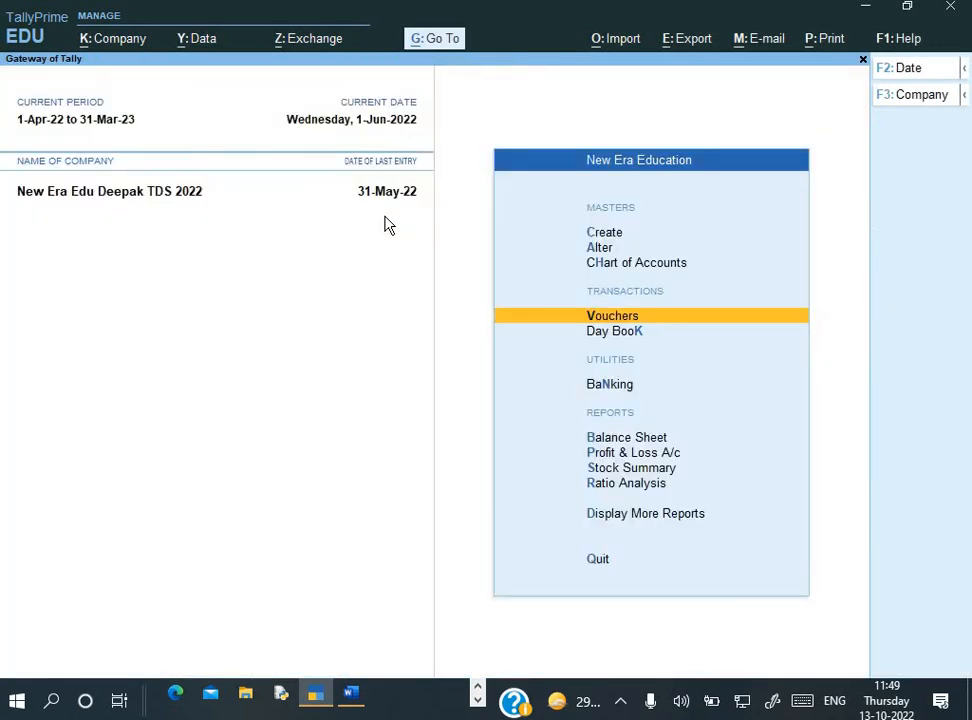
pyautogui.press('Return')
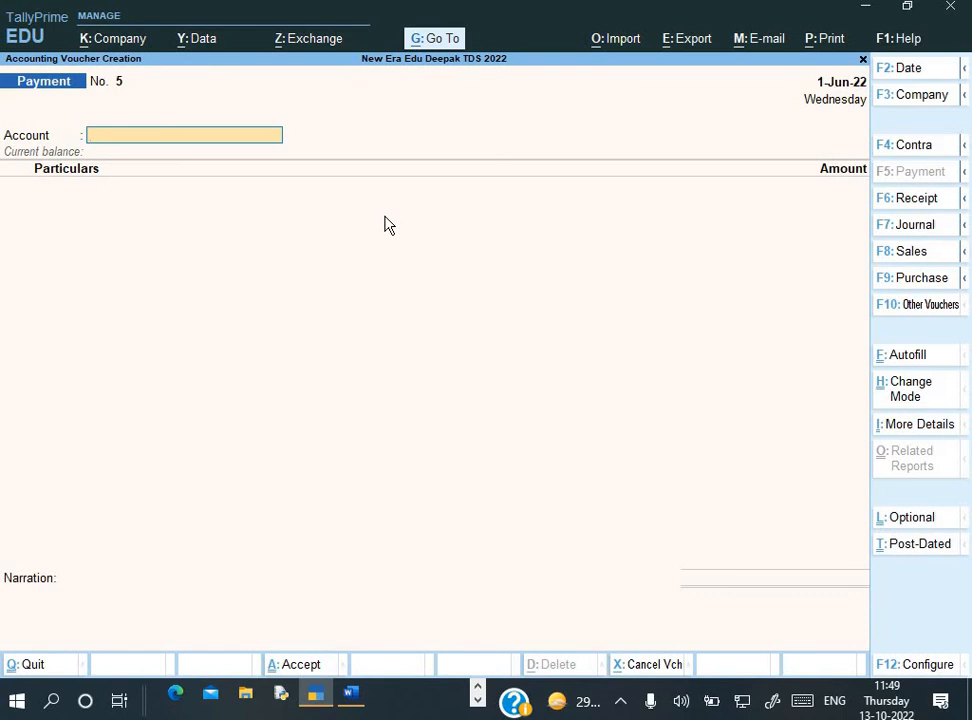
pyautogui.press('Return')
pyautogui.press('Return')
pyautogui.press('BackSpace')
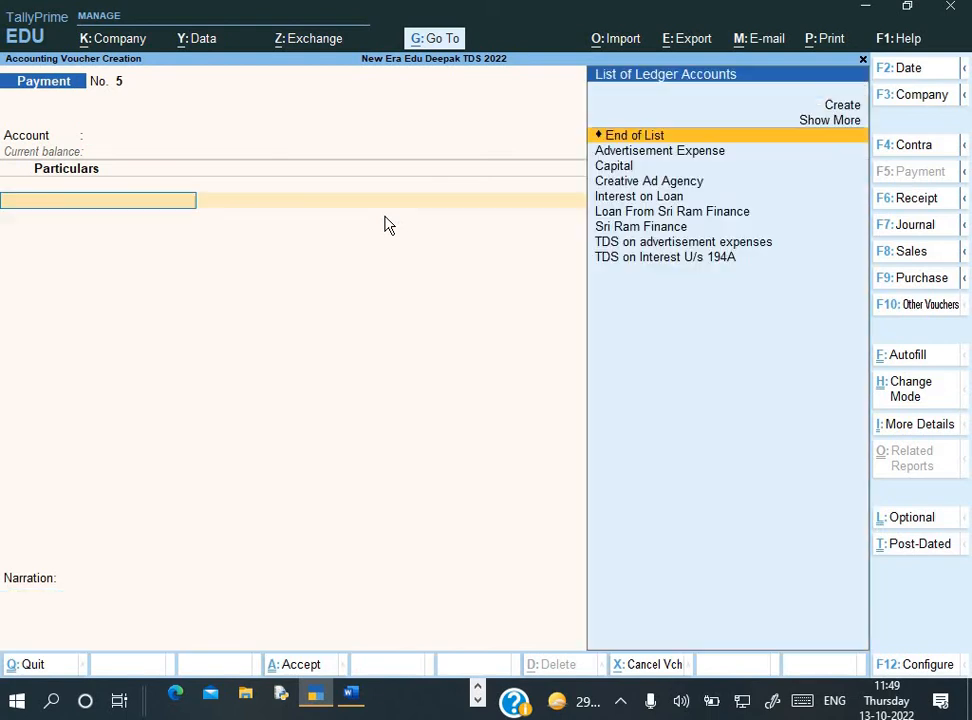
pyautogui.press('BackSpace')
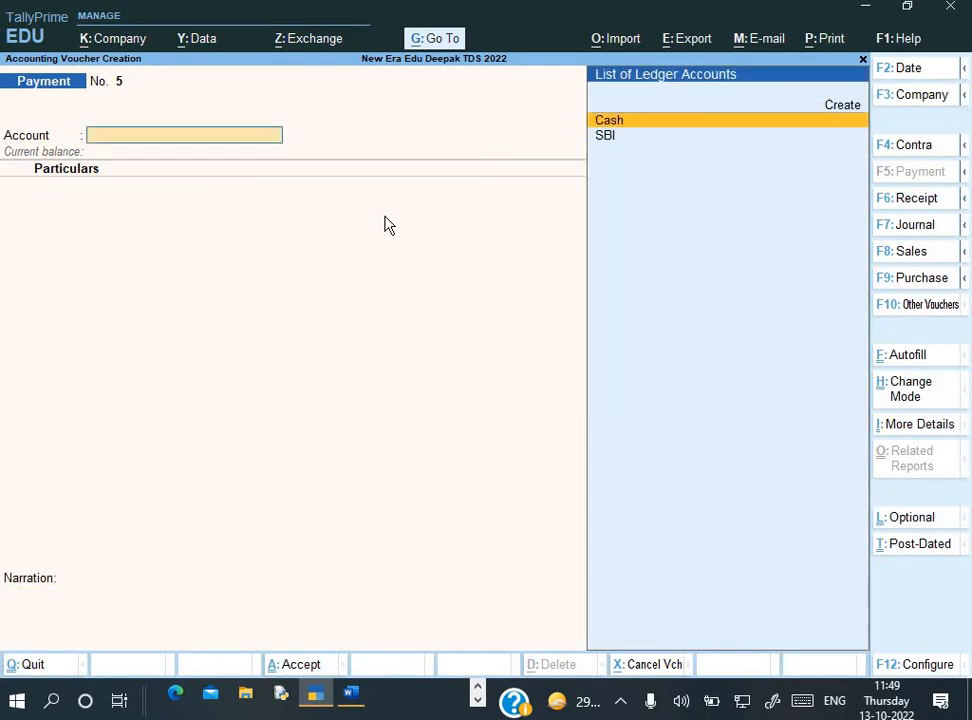
pyautogui.press('Down')
pyautogui.press('Return')
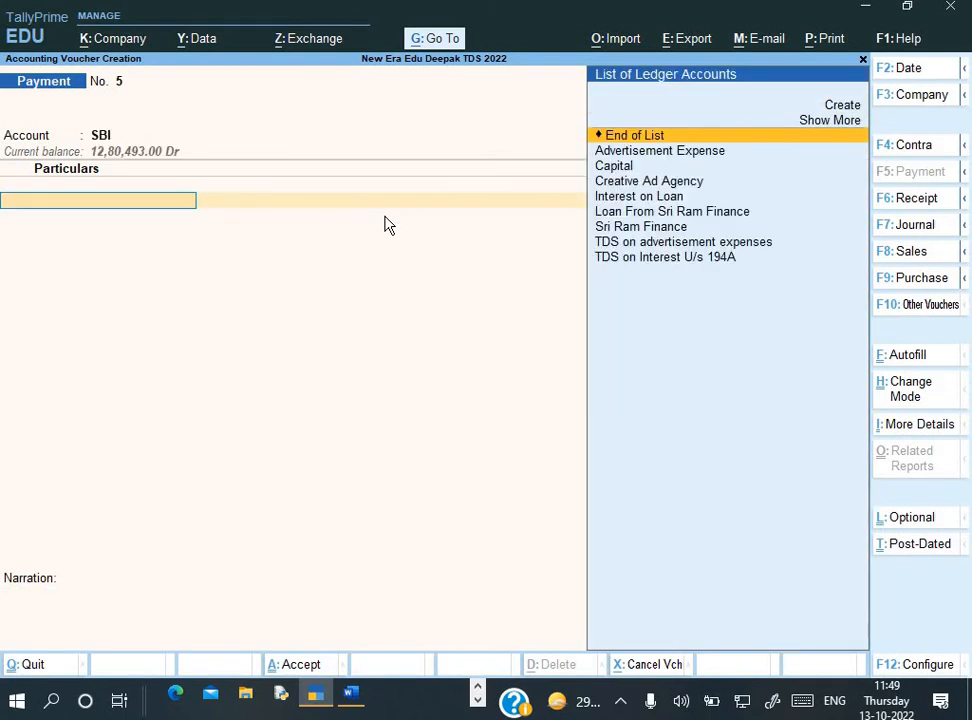
# Debit TDS on advertisement expenses against Jrnl/2 (17,000) and Pymt / 3 / 5 (15,000)
pyautogui.press('Down')
pyautogui.press('Down')
pyautogui.press('Down')
pyautogui.press('Down')
pyautogui.press('Down')
pyautogui.press('Down')
pyautogui.press('Down')
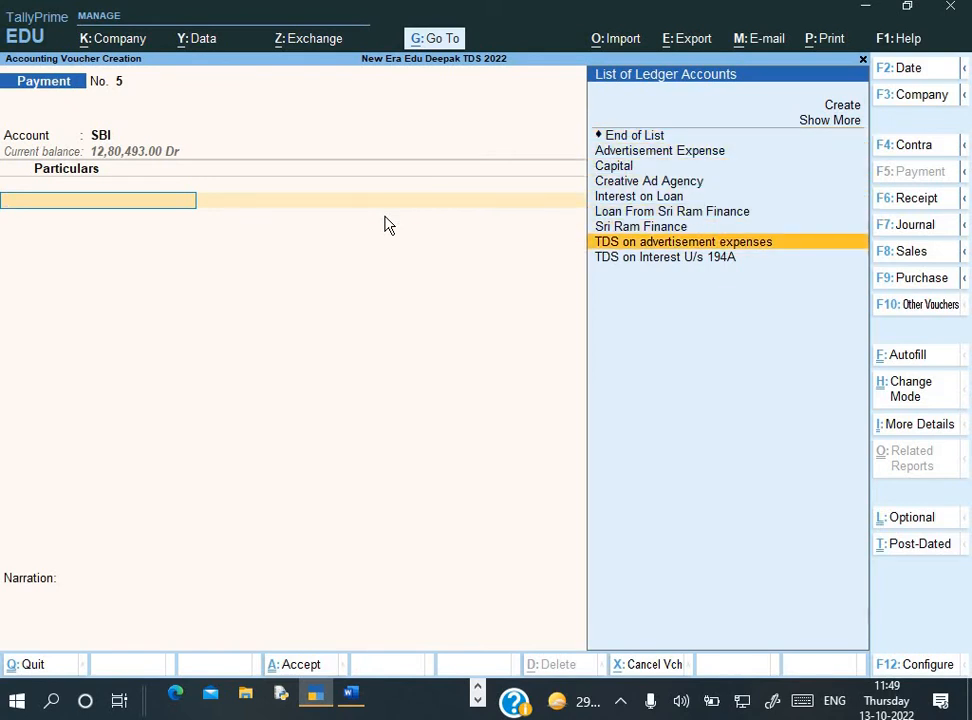
pyautogui.press('Return')
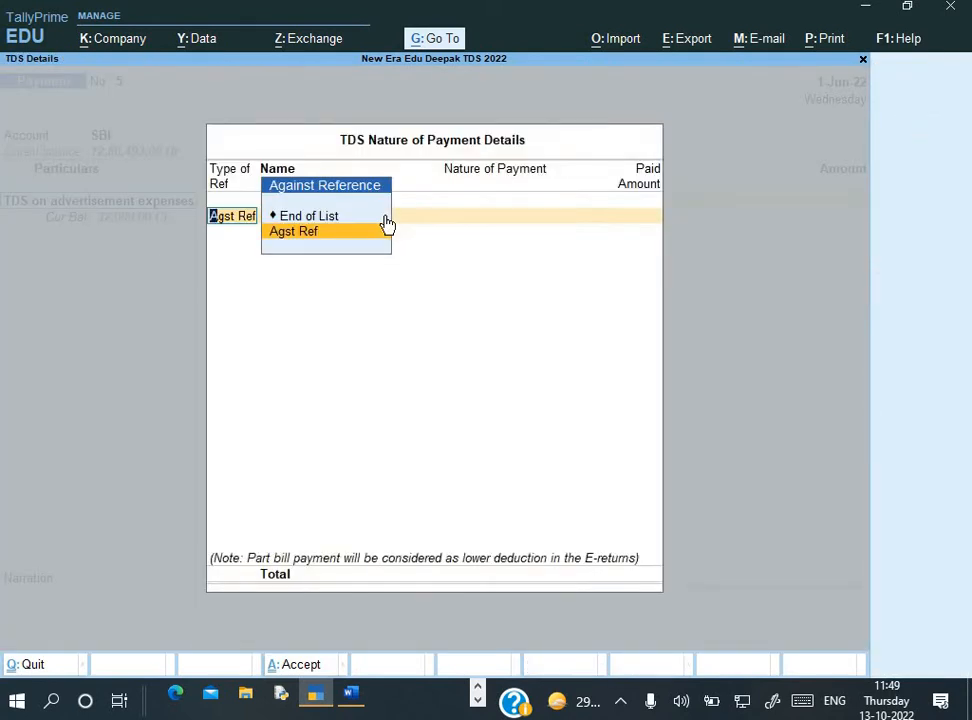
pyautogui.press('Return')
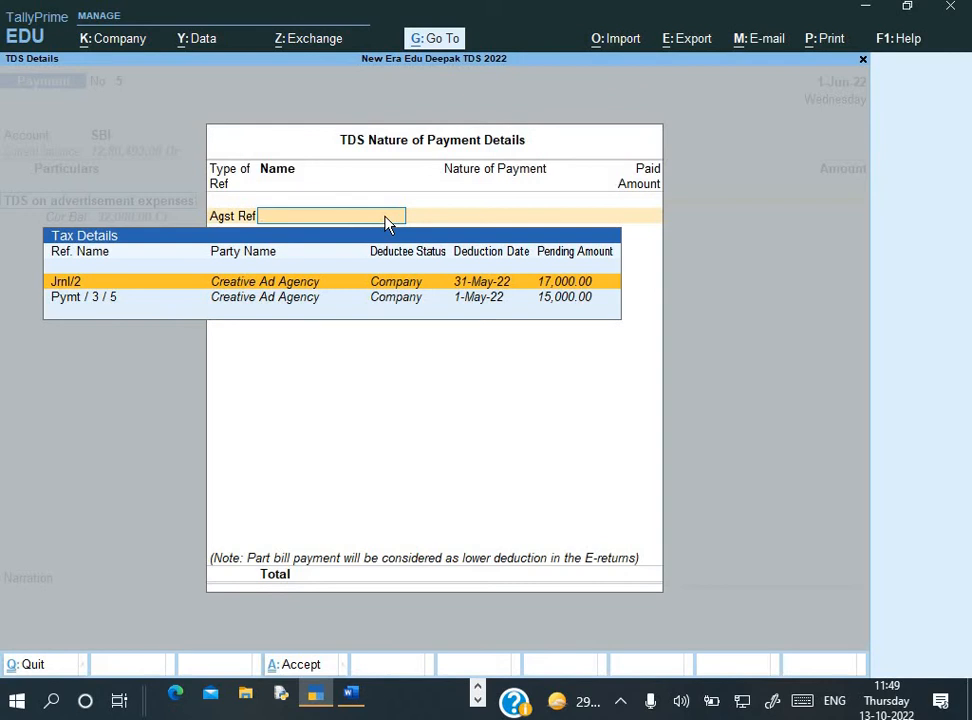
pyautogui.press('Return')
pyautogui.press('Return')
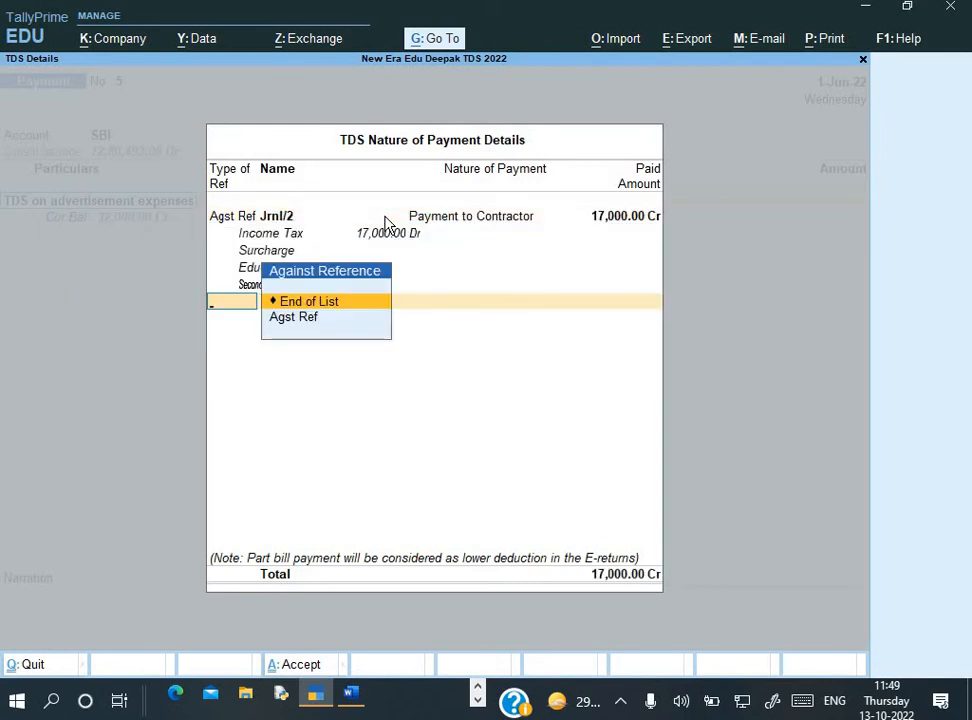
pyautogui.press('Down')
pyautogui.press('Return')
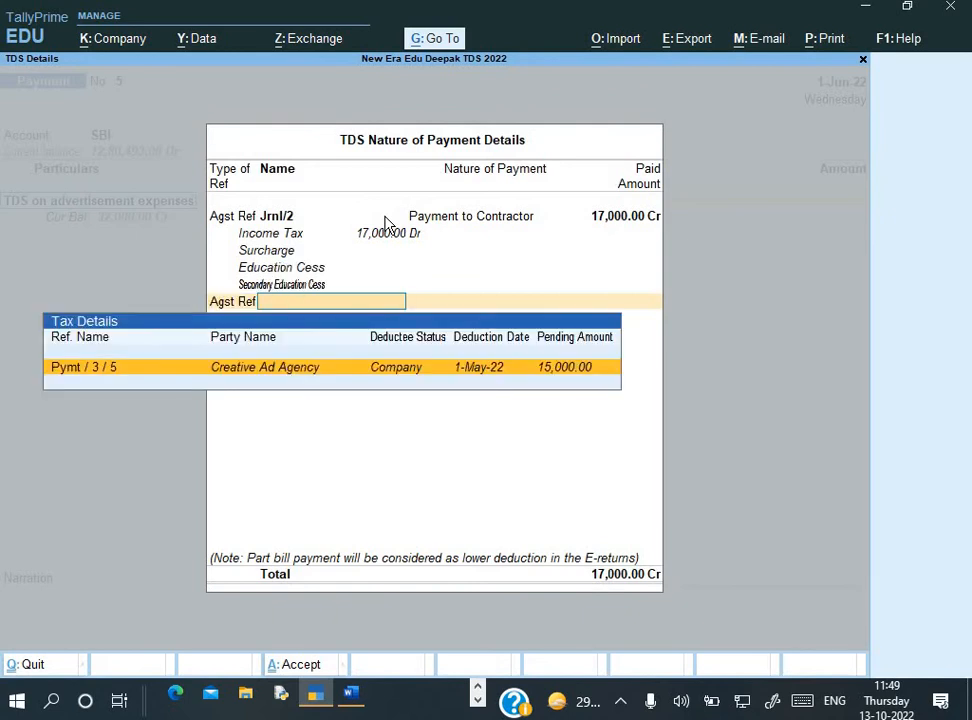
pyautogui.press('Return')
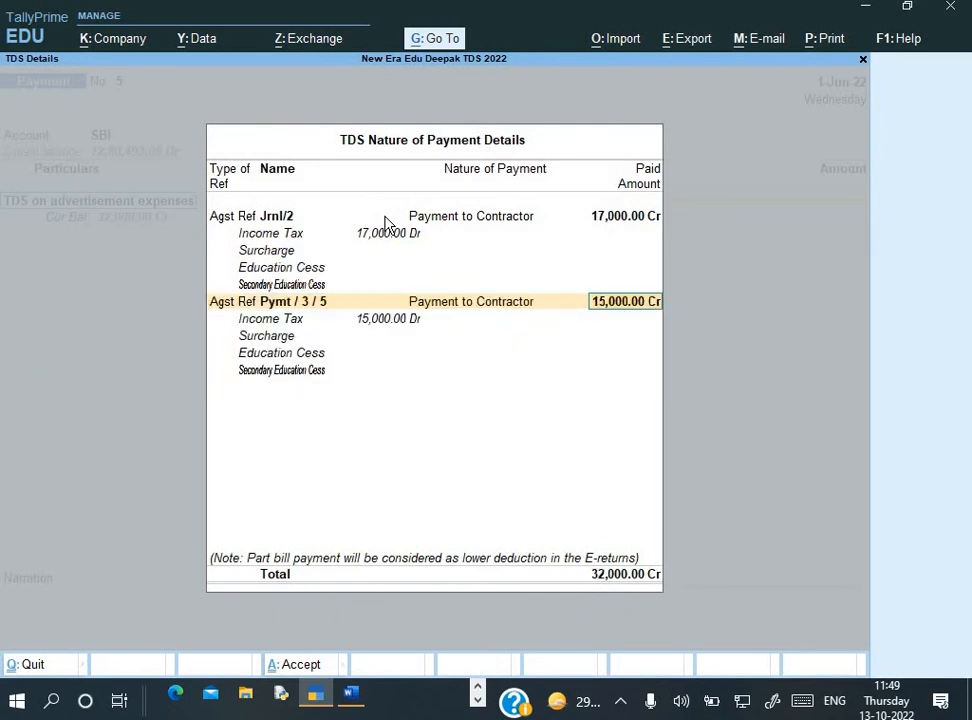
pyautogui.press('Return')
pyautogui.press('Return')
pyautogui.press('Return')
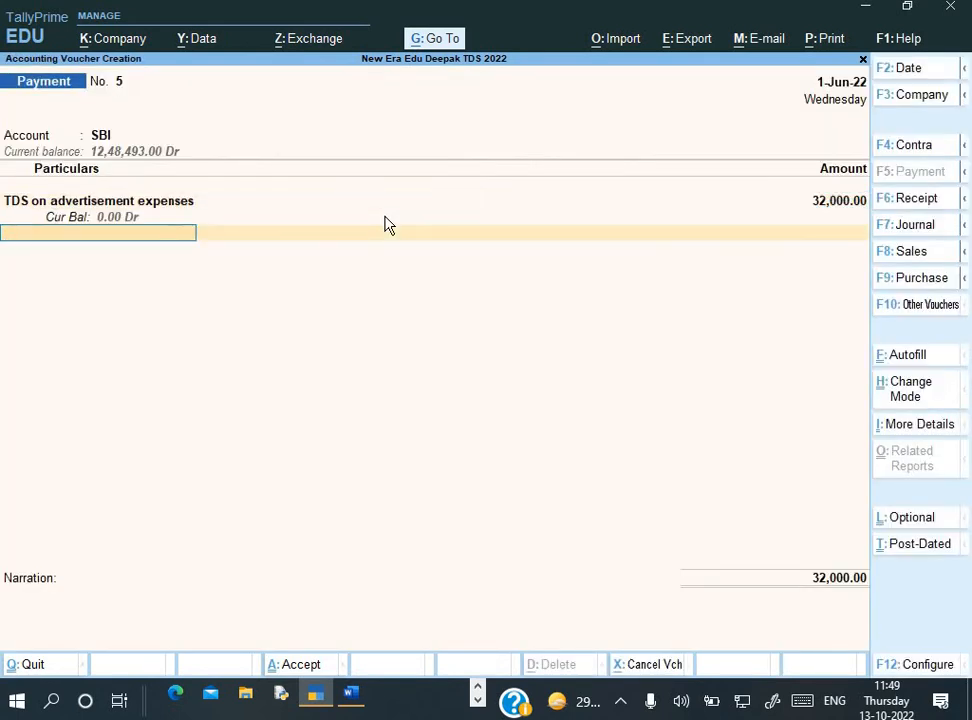
# Accept the cheque details, narrate 'Being payment made to Govt' and save Payment No. 5
pyautogui.press('Return')
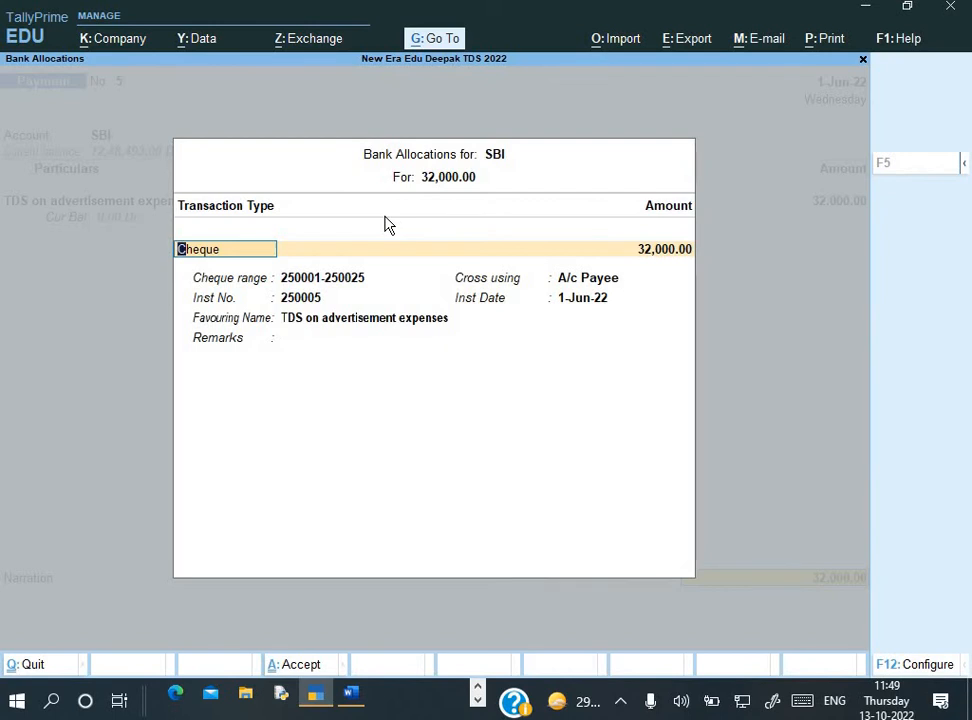
pyautogui.press('Return')
pyautogui.press('Return')
pyautogui.press('Return')
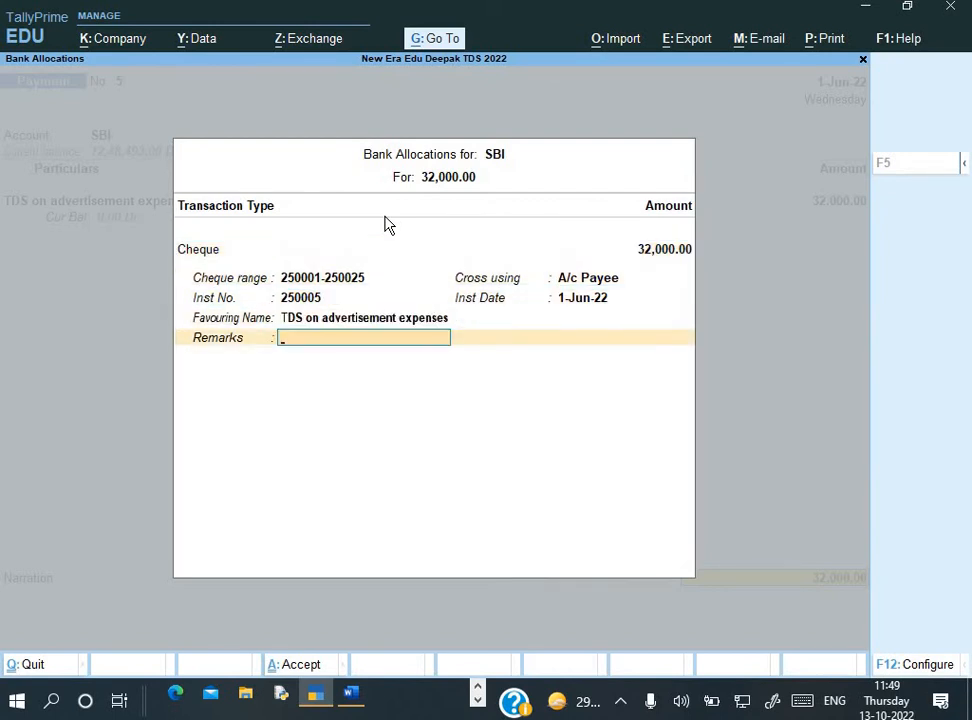
pyautogui.press('Return')
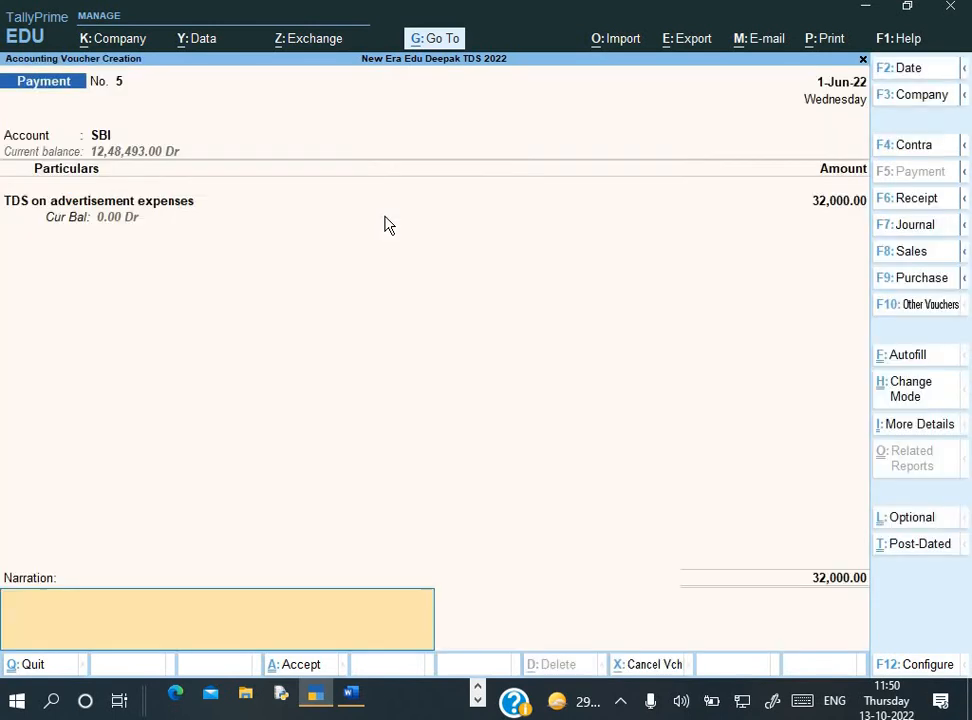
pyautogui.hotkey('ctrl', 'r')
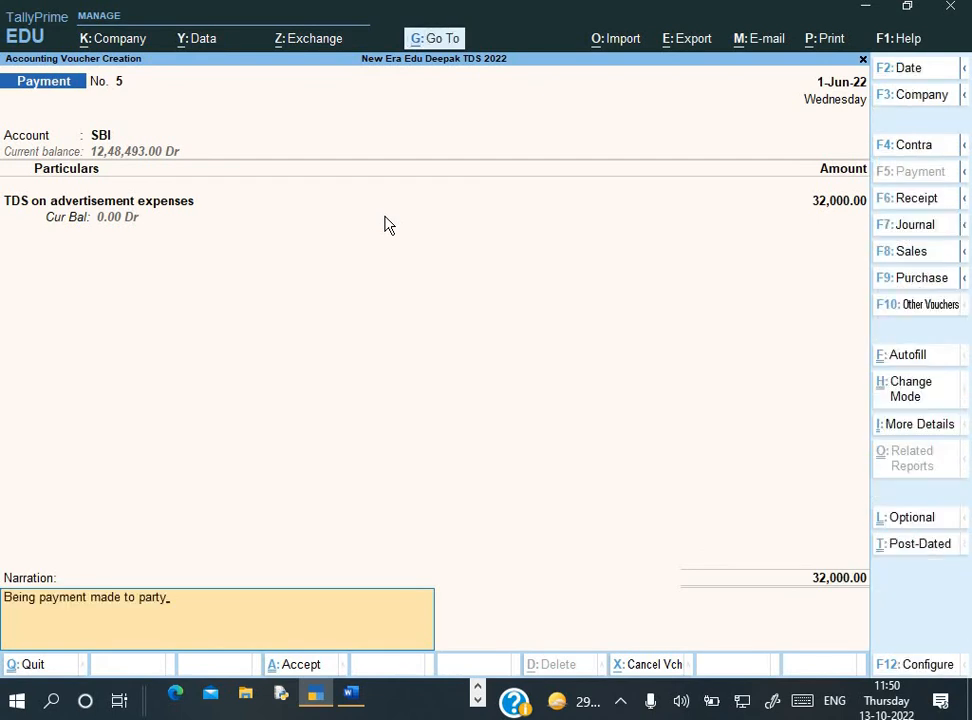
pyautogui.press('BackSpace')
pyautogui.press('BackSpace')
pyautogui.press('BackSpace')
pyautogui.press('BackSpace')
pyautogui.press('BackSpace')
pyautogui.write('Govt')
pyautogui.press('Return')
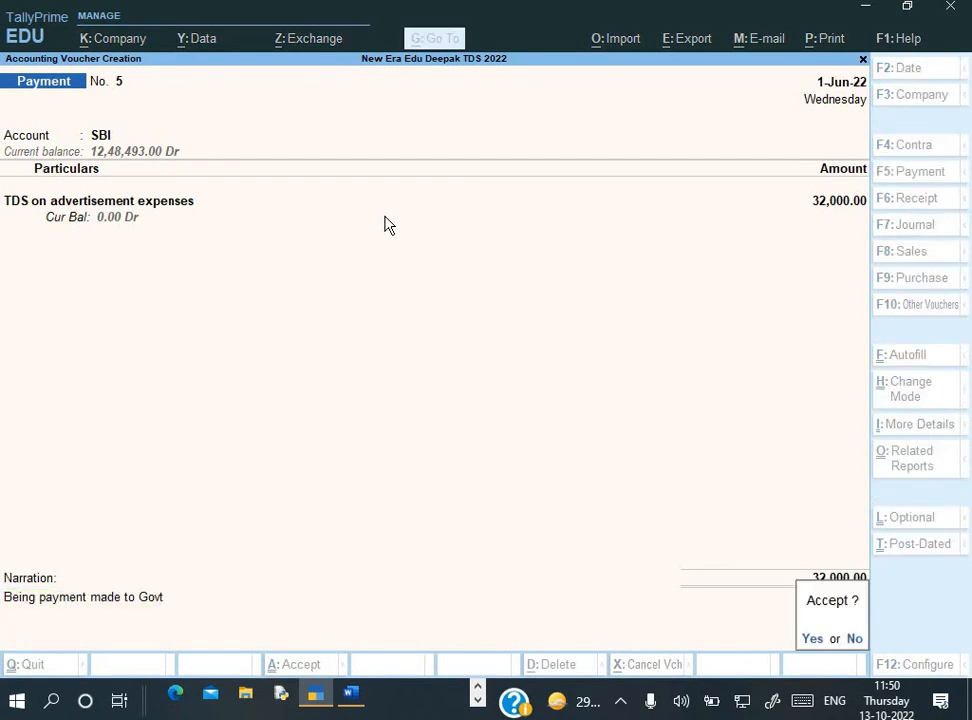
pyautogui.press('y')
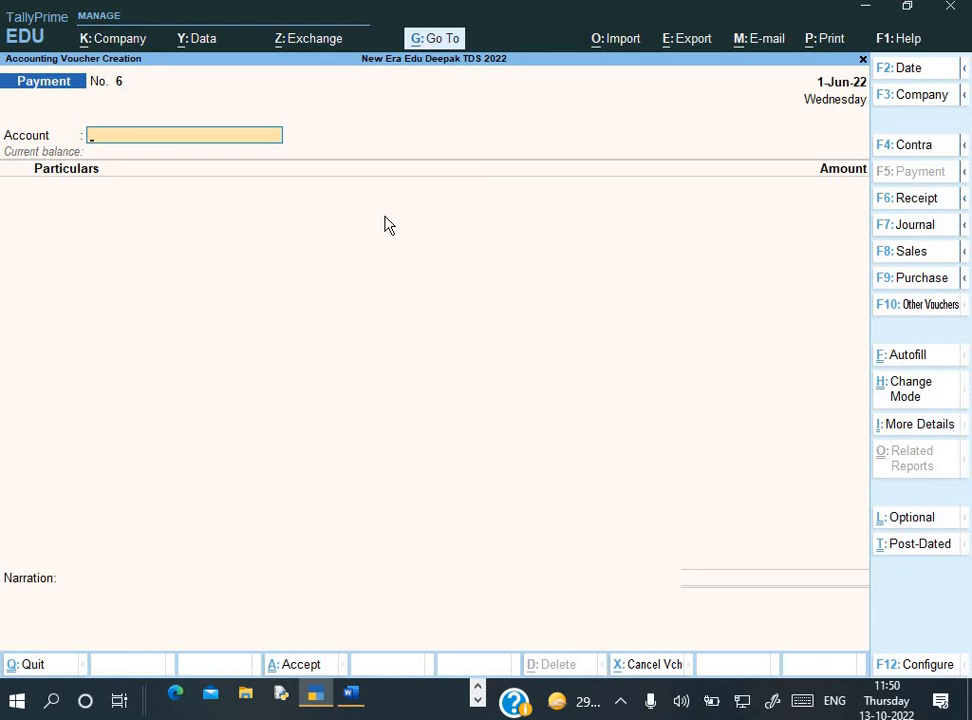
# Reopen payment voucher No. 5 and preview its ITNS 281 TDS challan full-window
pyautogui.press('pageup')
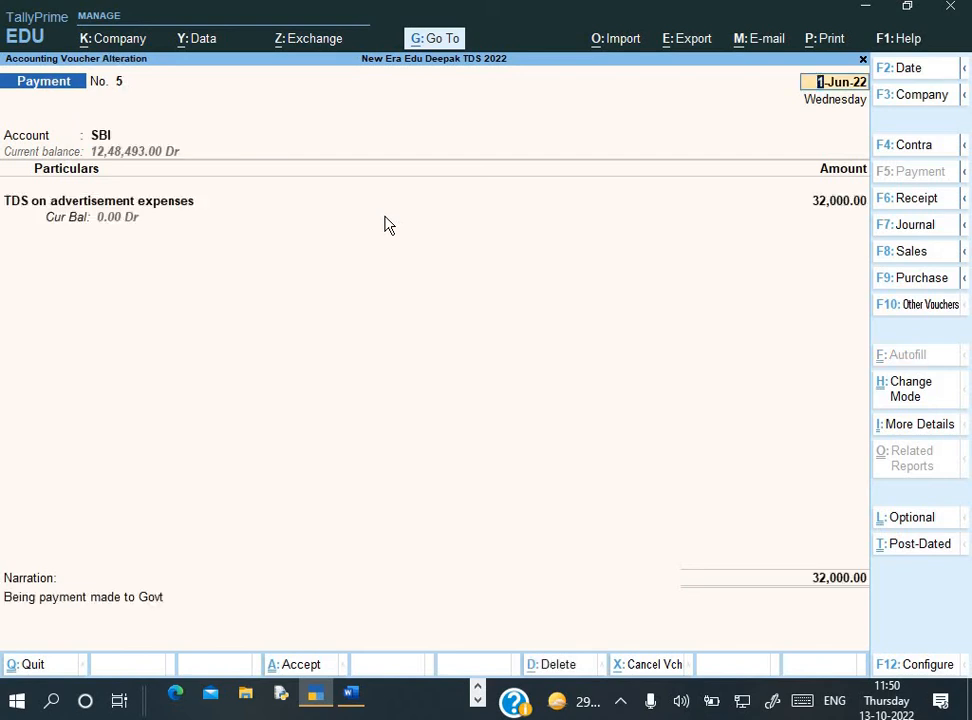
pyautogui.hotkey('alt', 'p')
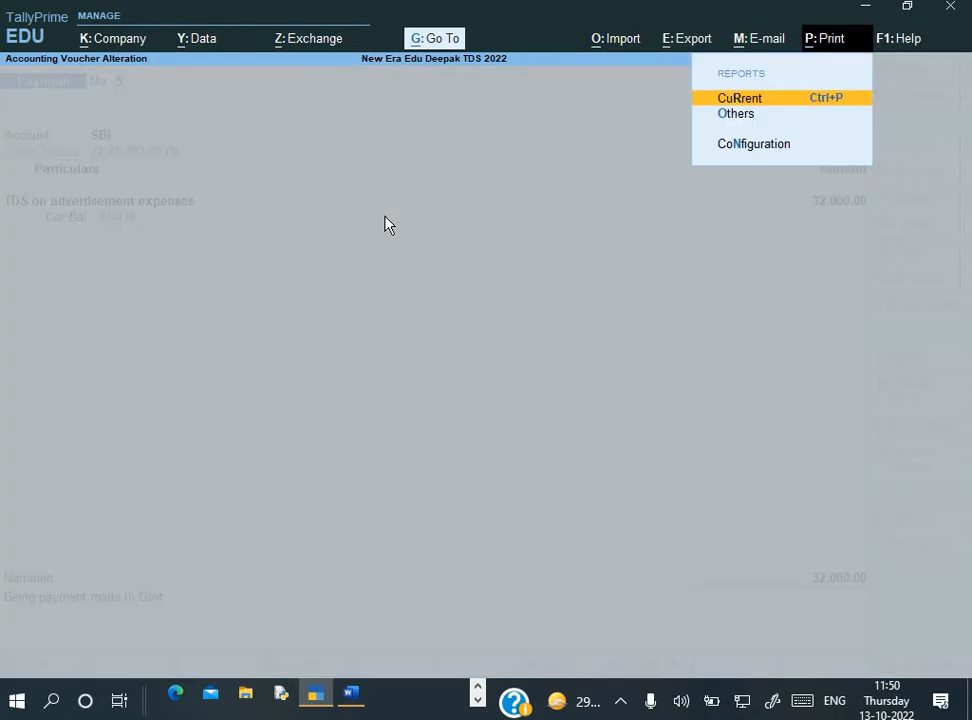
pyautogui.press('Return')
pyautogui.press('i')
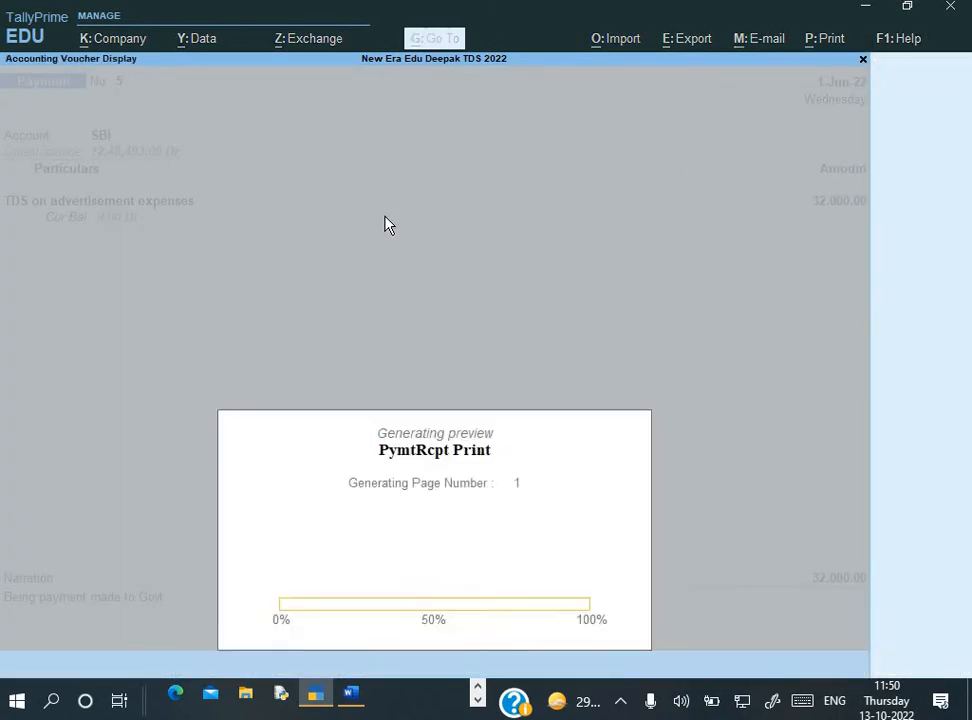
pyautogui.hotkey('alt', 'z')
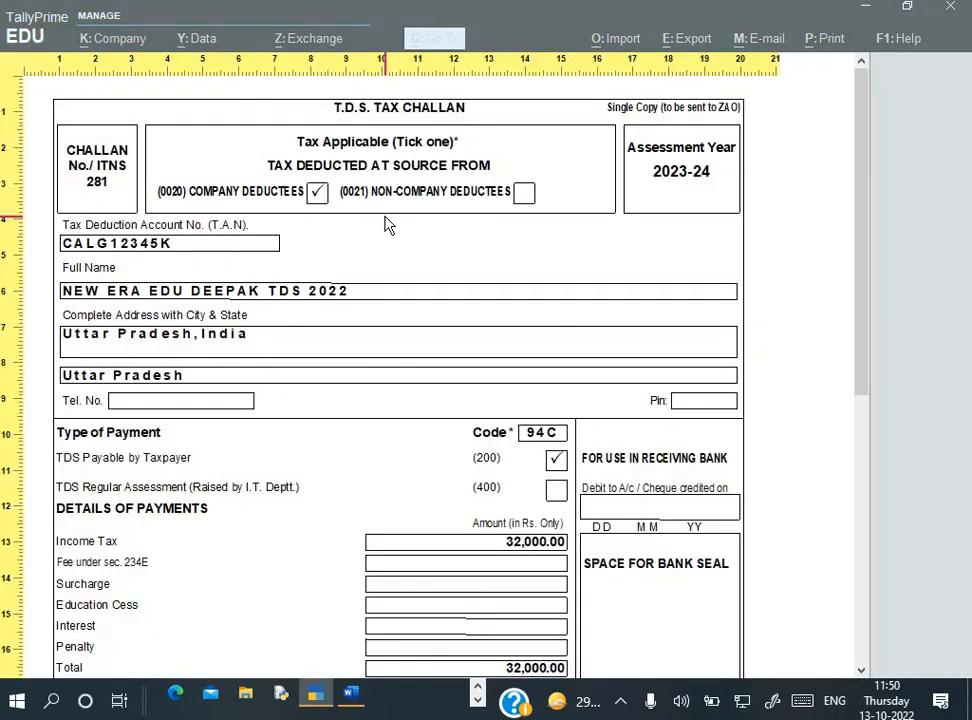
# Scroll through the 32,000.00 challan preview, then close it back to the voucher alteration
pyautogui.scroll(-5, 388, 225)
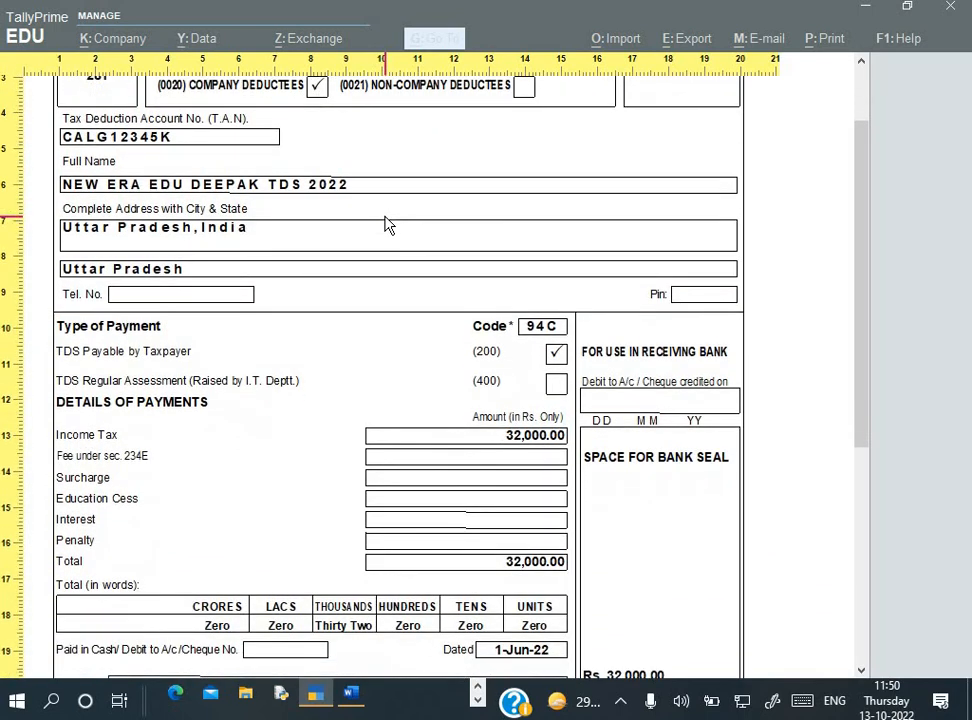
pyautogui.scroll(-7, 388, 225)
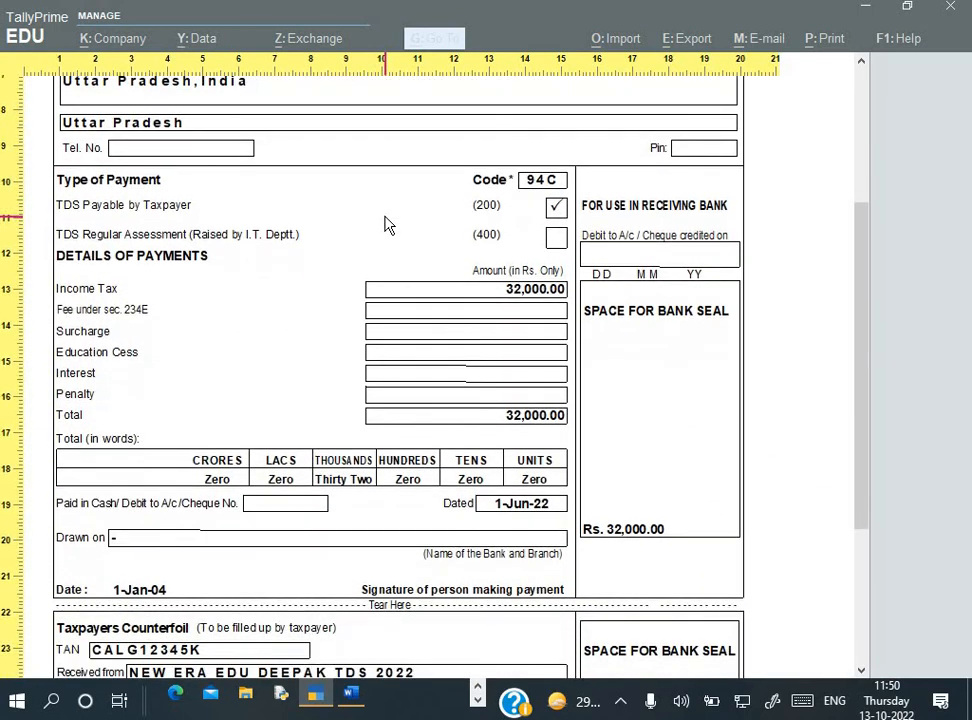
pyautogui.scroll(-4, 388, 225)
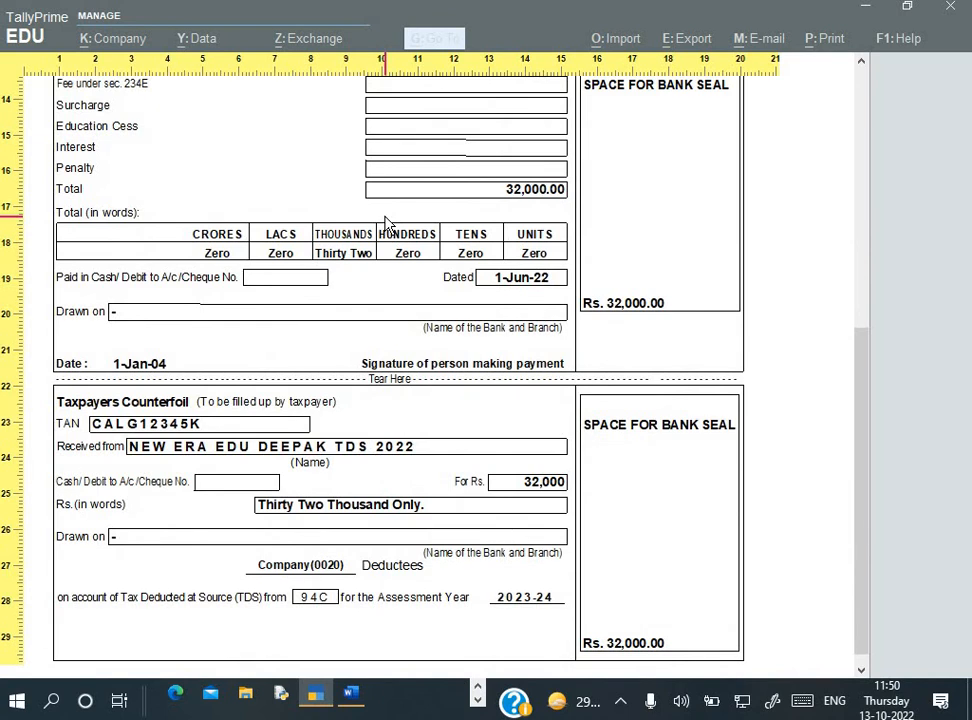
pyautogui.press('Escape')
pyautogui.press('Escape')
pyautogui.press('Escape')
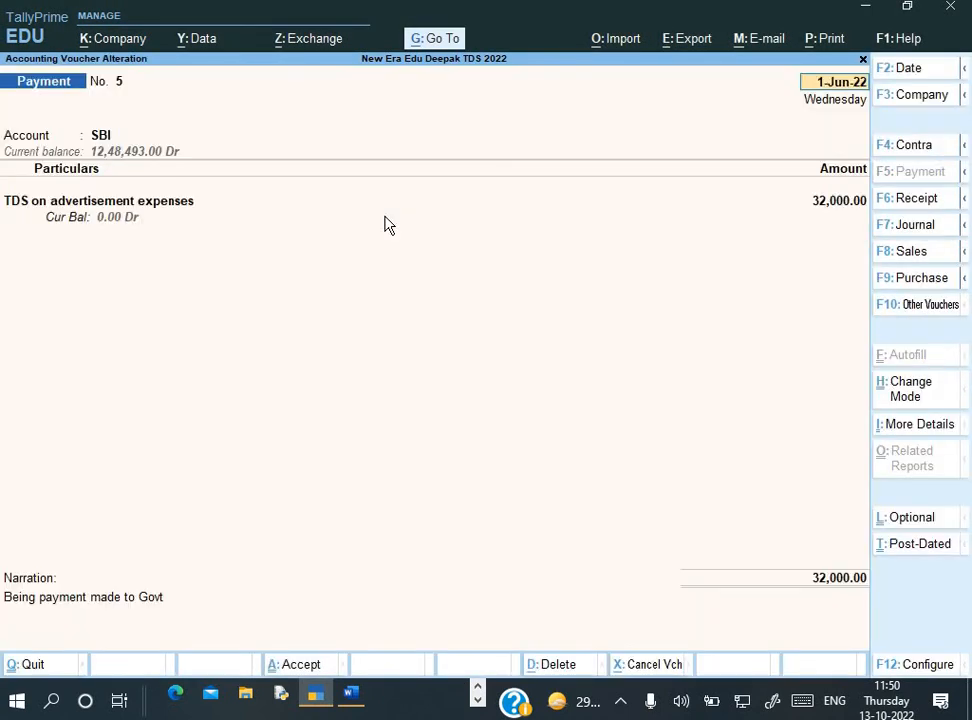
# Quit voucher entry and check Duties & Taxes in the Balance Sheet
pyautogui.press('Escape')
pyautogui.press('y')
pyautogui.press('Escape')
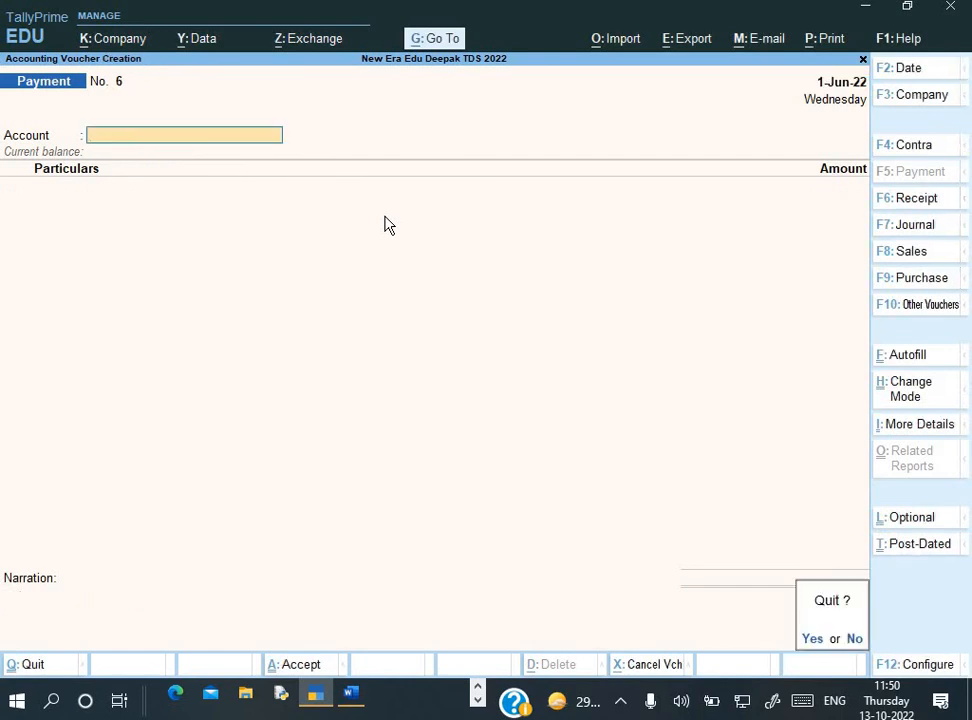
pyautogui.press('y')
pyautogui.press('Down')
pyautogui.press('Down')
pyautogui.press('Down')
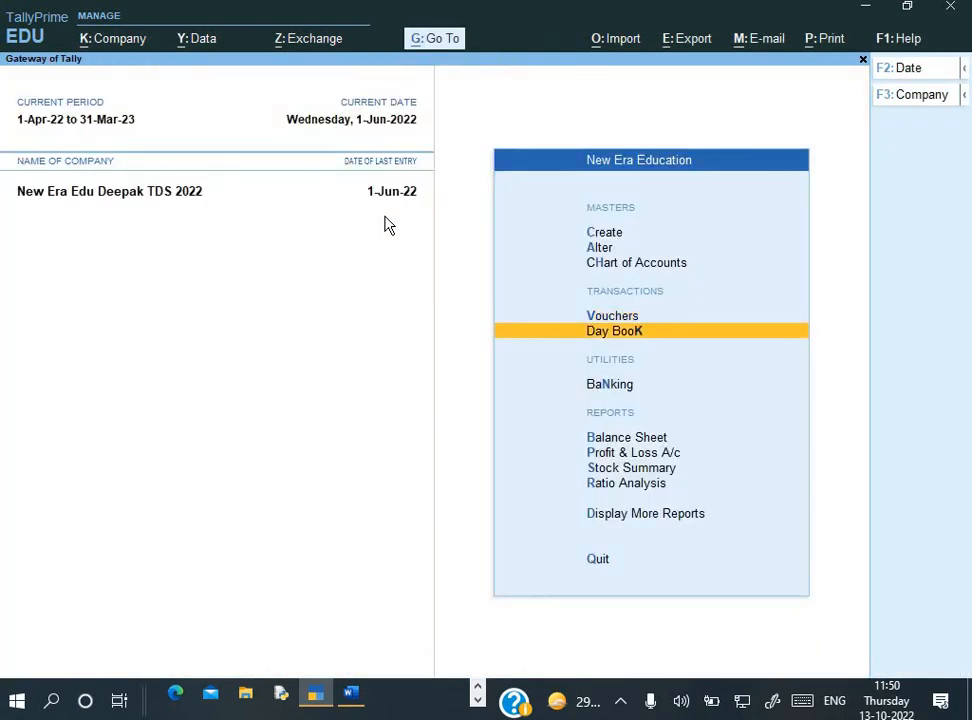
pyautogui.press('Return')
pyautogui.press('Down')
pyautogui.press('Down')
pyautogui.press('Down')
pyautogui.press('Down')
pyautogui.press('Down')
pyautogui.press('Down')
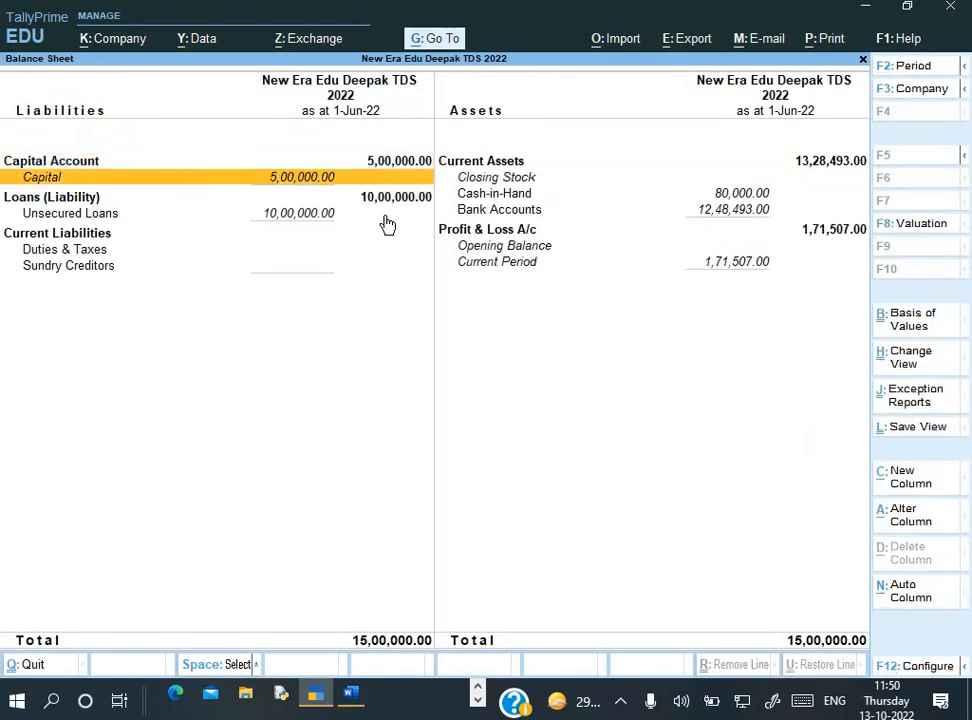
pyautogui.press('Up')
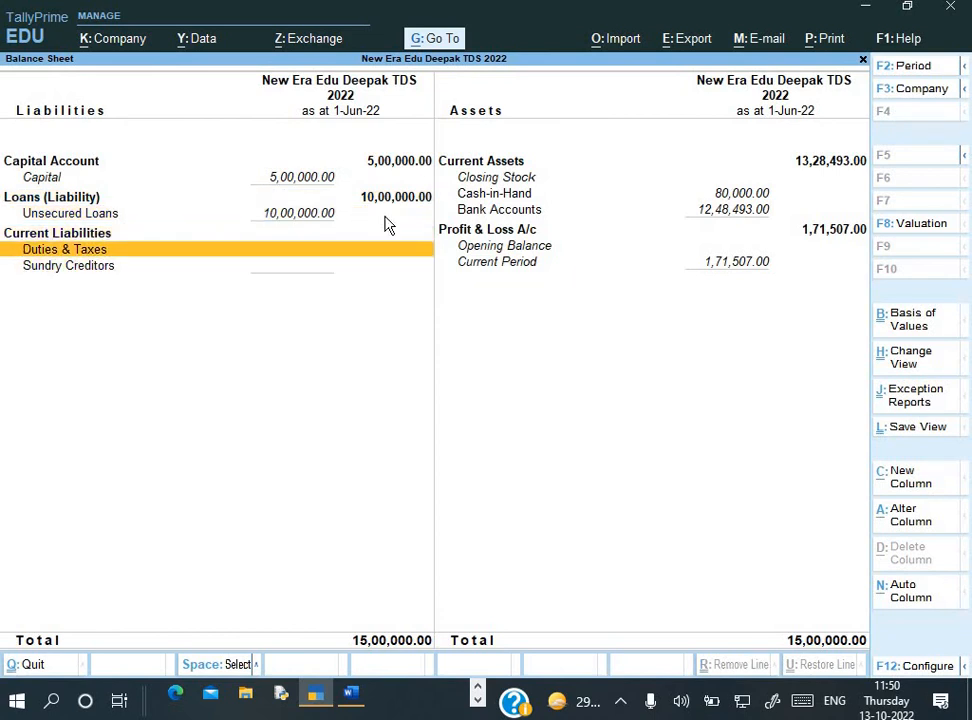
pyautogui.press('Escape')
# Review the Profit & Loss A/c with Indirect Expenses expanded, showing the 1,71,507 net loss
pyautogui.press('Down')
pyautogui.press('Return')
pyautogui.hotkey('alt', 'F5')
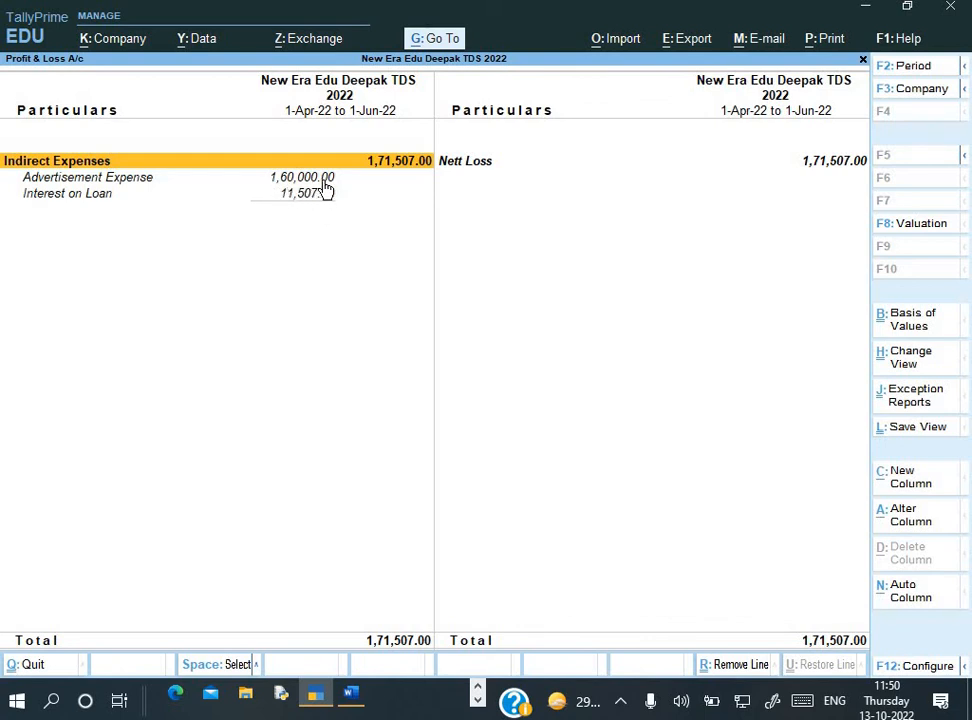
pyautogui.press('Escape')
# Recheck the 15,00,000.00 Balance Sheet totals and return to the Gateway of Tally
pyautogui.press('Up')
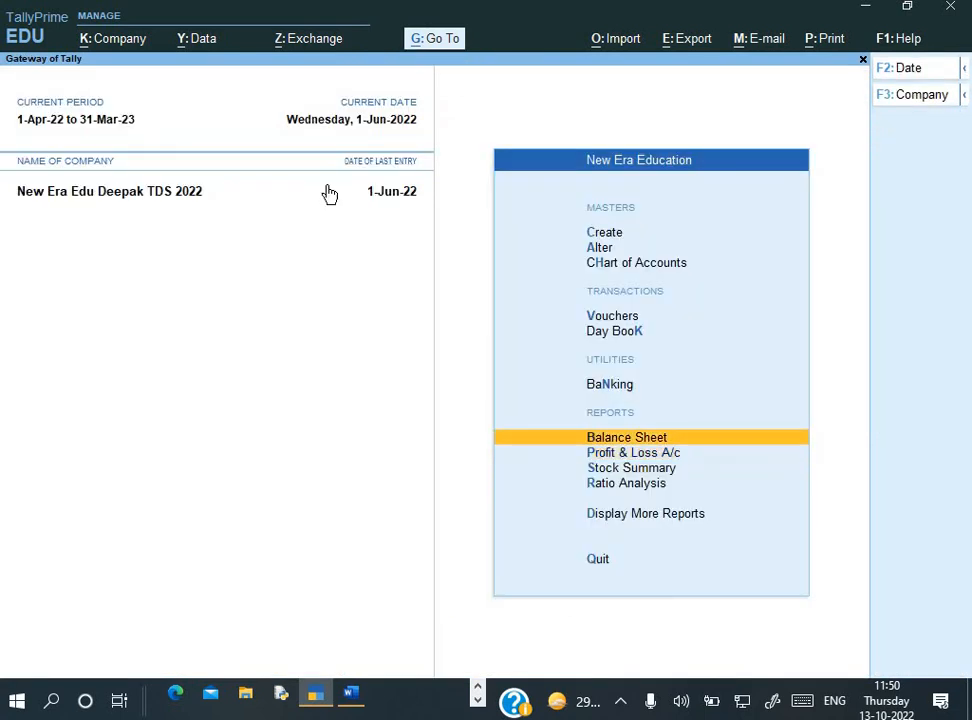
pyautogui.press('Return')
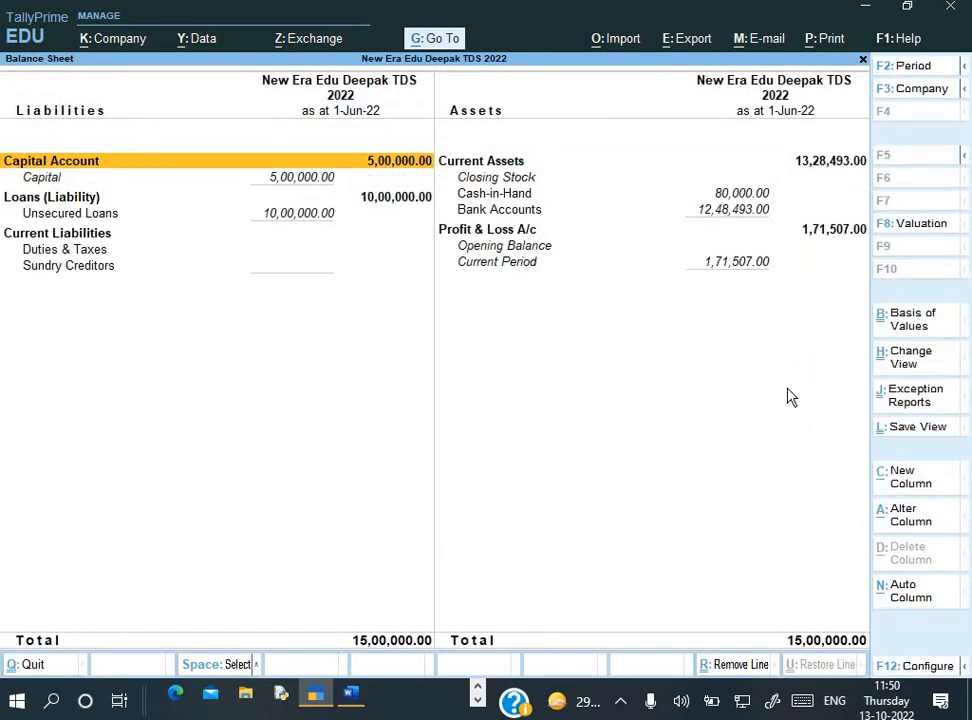
pyautogui.press('Escape')
pyautogui.press('Down')
pyautogui.press('Down')
pyautogui.press('Down')
pyautogui.press('Down')
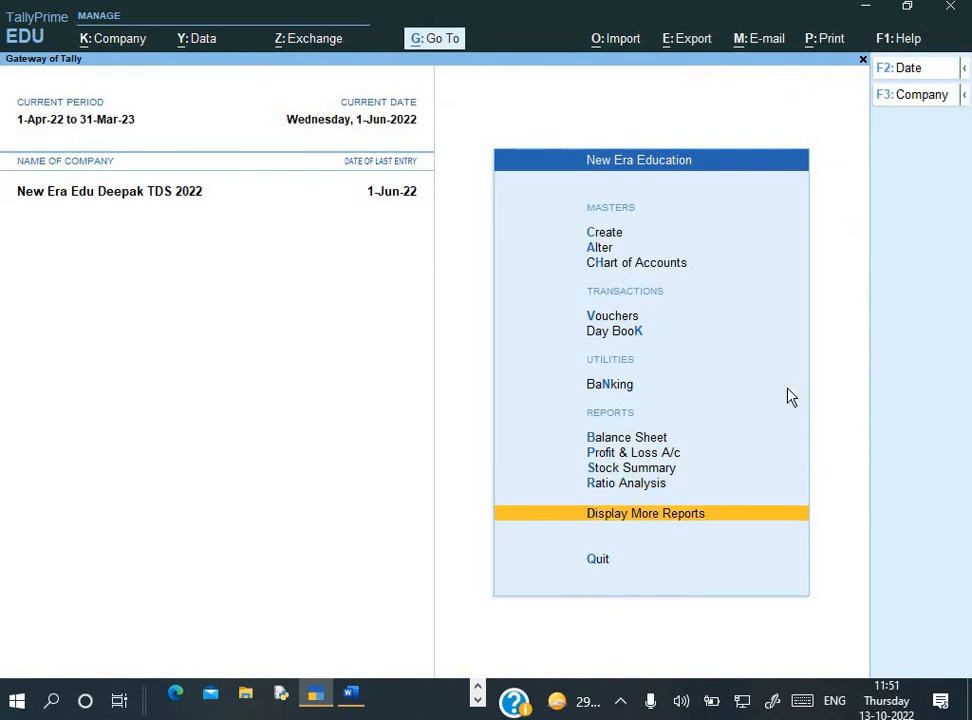
# Open Form 26Q via More Reports > Statutory Reports > TDS Reports
pyautogui.press('Return')
pyautogui.press('Down')
pyautogui.press('Down')
pyautogui.press('Down')
pyautogui.press('Down')
pyautogui.press('Down')
pyautogui.press('Down')
pyautogui.press('Down')
pyautogui.press('Down')
pyautogui.press('Down')
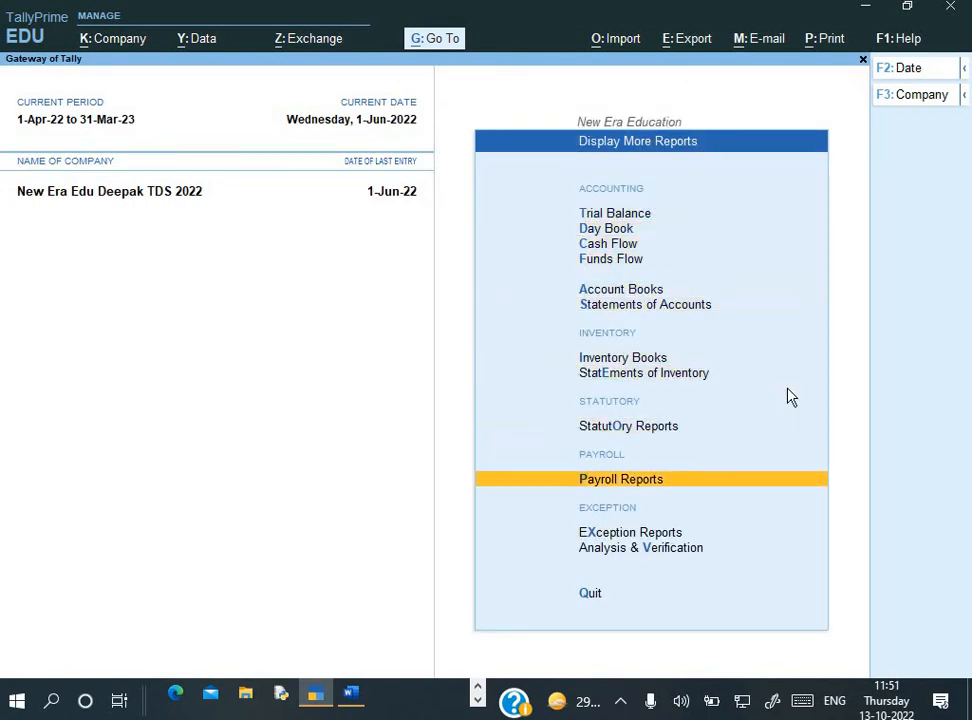
pyautogui.press('Up')
pyautogui.press('Return')
pyautogui.press('Return')
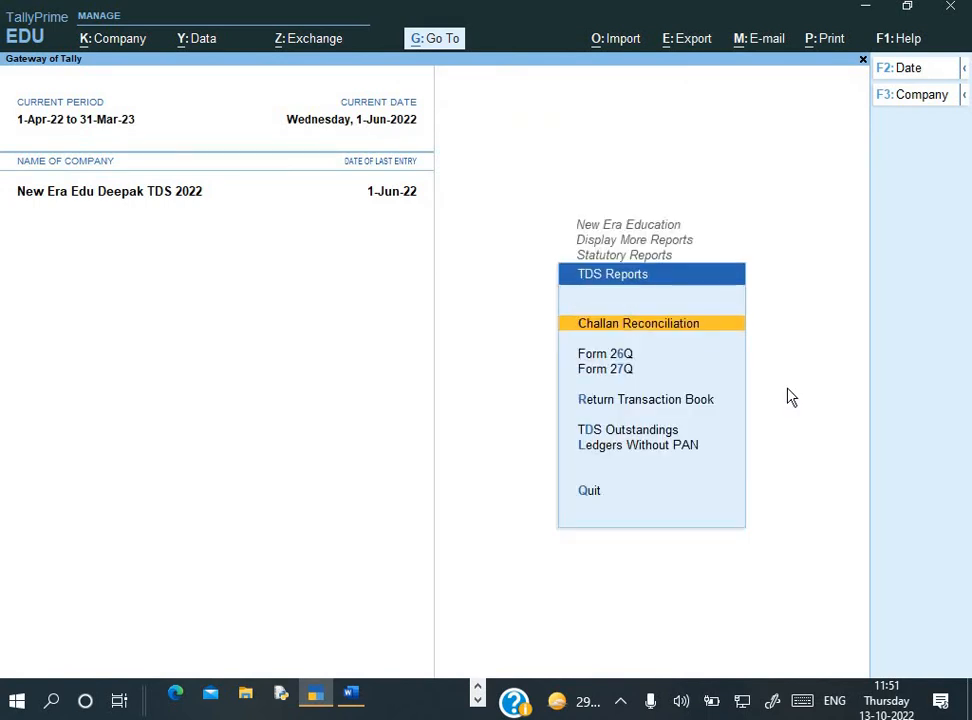
pyautogui.press('Down')
pyautogui.press('Return')
# Drill into the uncertain 32,000.00 payment's missing bank details exception
pyautogui.press('Down')
pyautogui.press('Down')
pyautogui.press('Down')
pyautogui.press('Down')
pyautogui.press('Down')
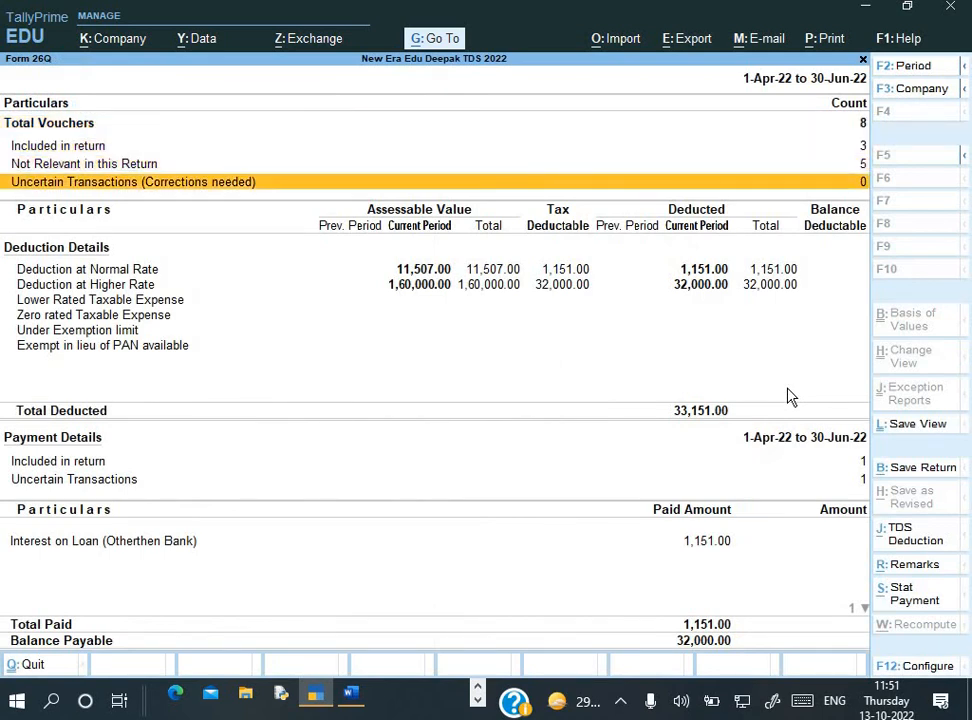
pyautogui.press('Down')
pyautogui.press('Down')
pyautogui.press('Down')
pyautogui.press('Down')
pyautogui.press('Down')
pyautogui.press('Down')
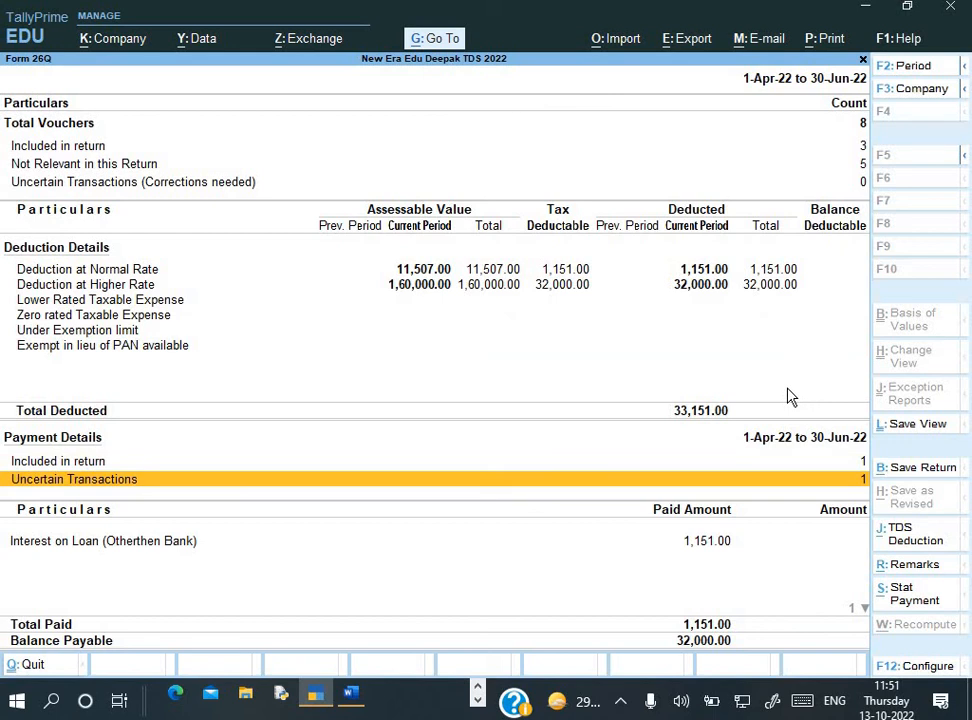
pyautogui.press('Return')
pyautogui.press('Down')
pyautogui.press('Down')
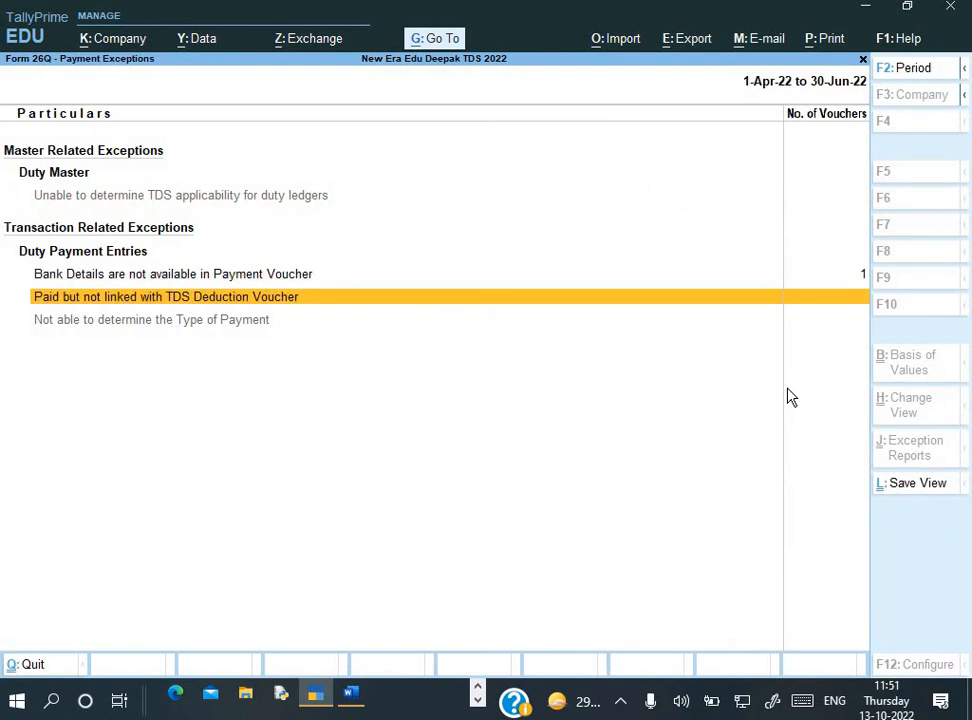
pyautogui.press('Up')
pyautogui.press('Return')
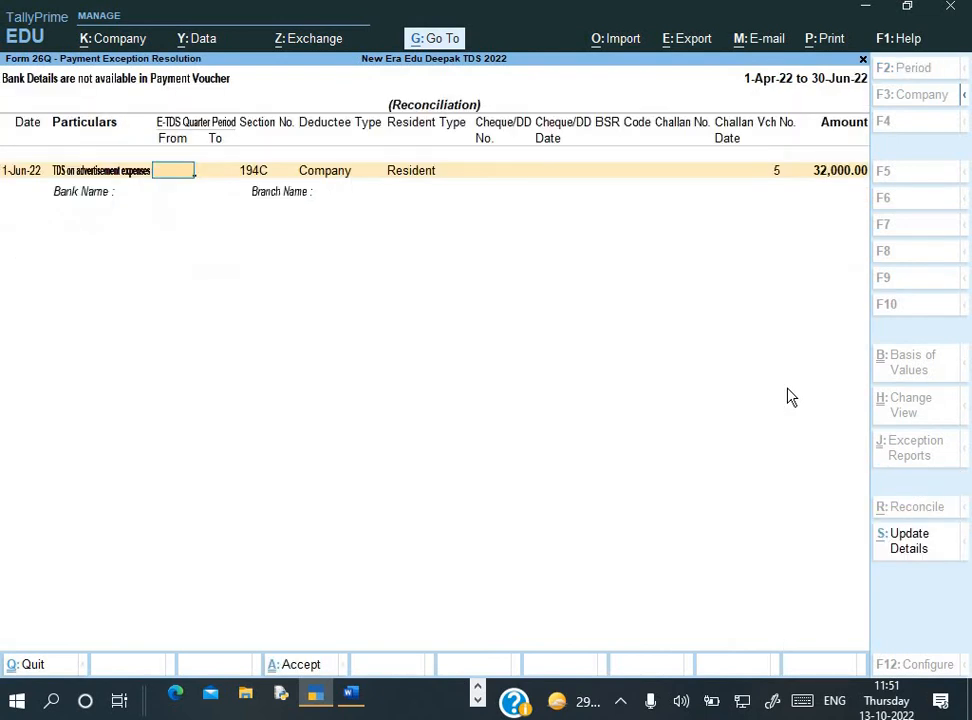
# View the challan details, then back out of Form 26Q to the TDS Reports list
pyautogui.click(915, 550)
pyautogui.press('Escape')
pyautogui.press('Escape')
pyautogui.press('Escape')
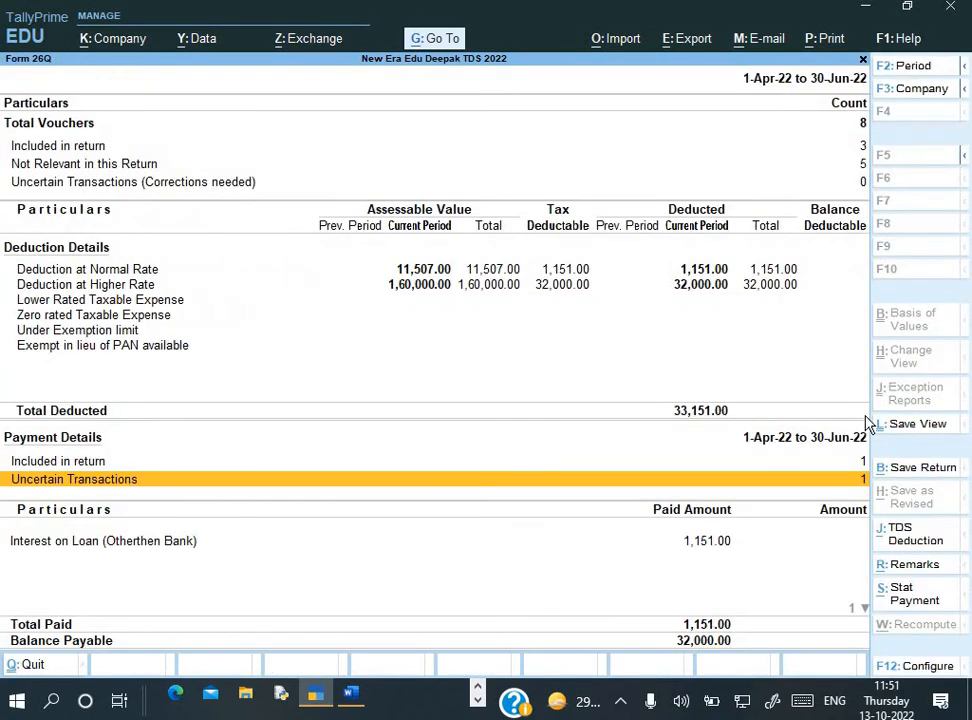
pyautogui.press('Escape')
pyautogui.press('Down')
pyautogui.press('Down')
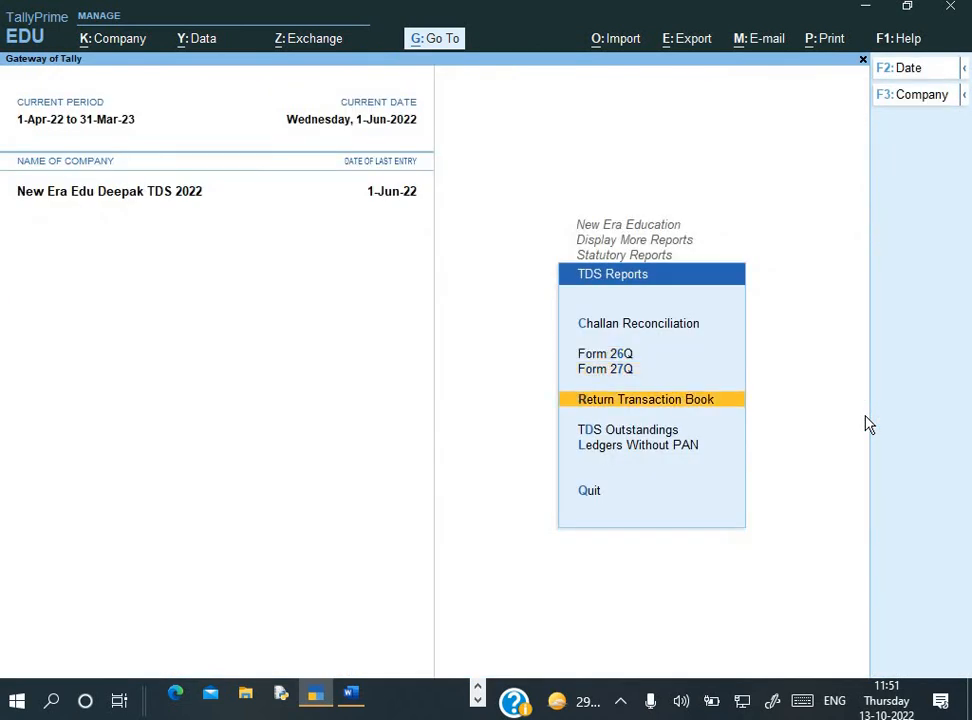
# Put the TDS Challan Reconciliation for the 32,000 payment into reconciliation mode, then return to Word
pyautogui.press('Up')
pyautogui.press('Up')
pyautogui.press('Up')
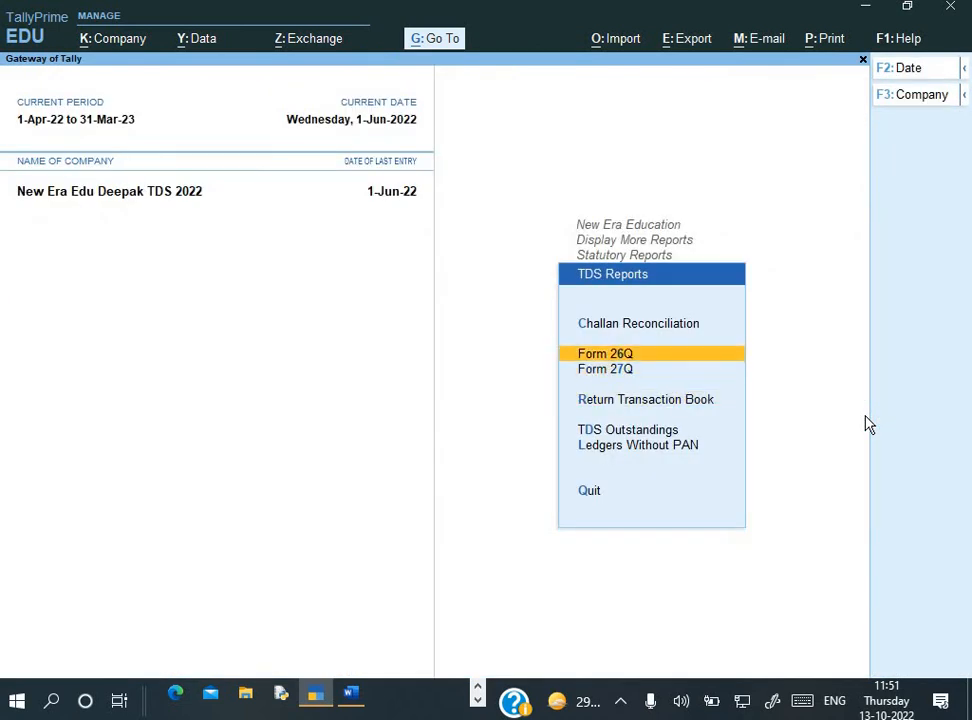
pyautogui.press('Return')
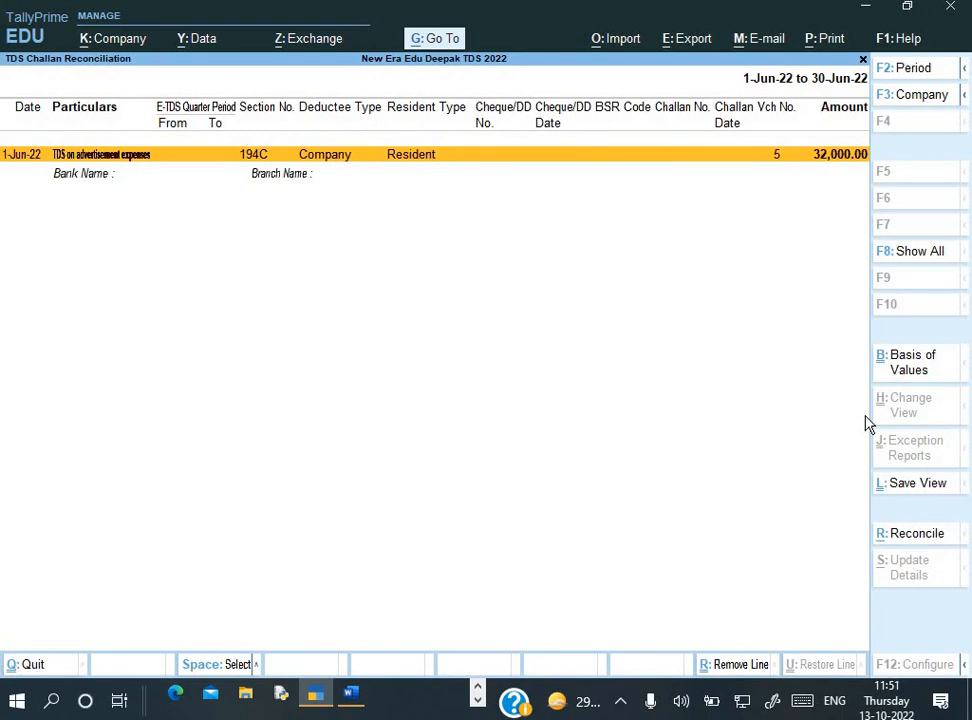
pyautogui.hotkey('alt', 'r')
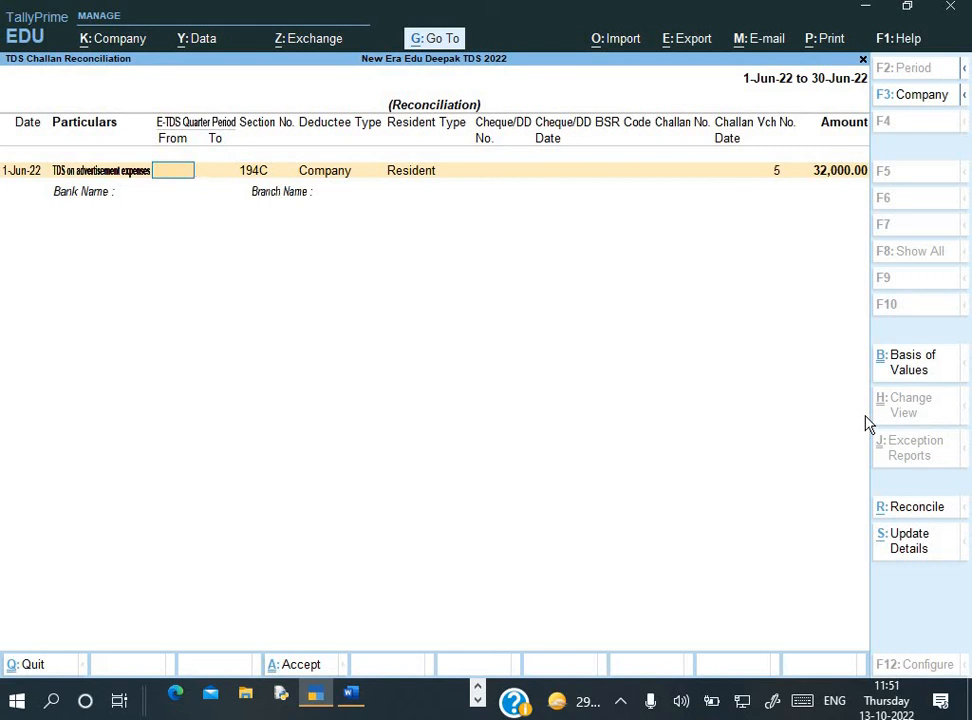
pyautogui.hotkey('alt', 'Tab')
# Scroll Assignment 20.docx to the 32,000.00 ITNS 281 challan and the P/L, Balance Sheet, 26Q notes
pyautogui.scroll(-5, 749, 592)
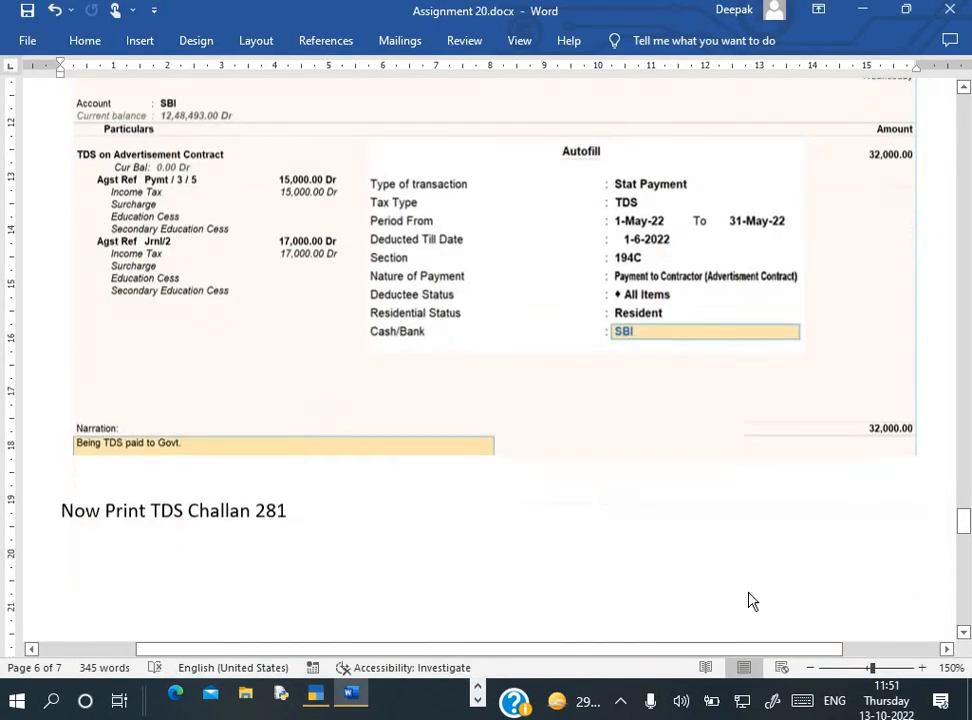
pyautogui.scroll(-20, 752, 601)
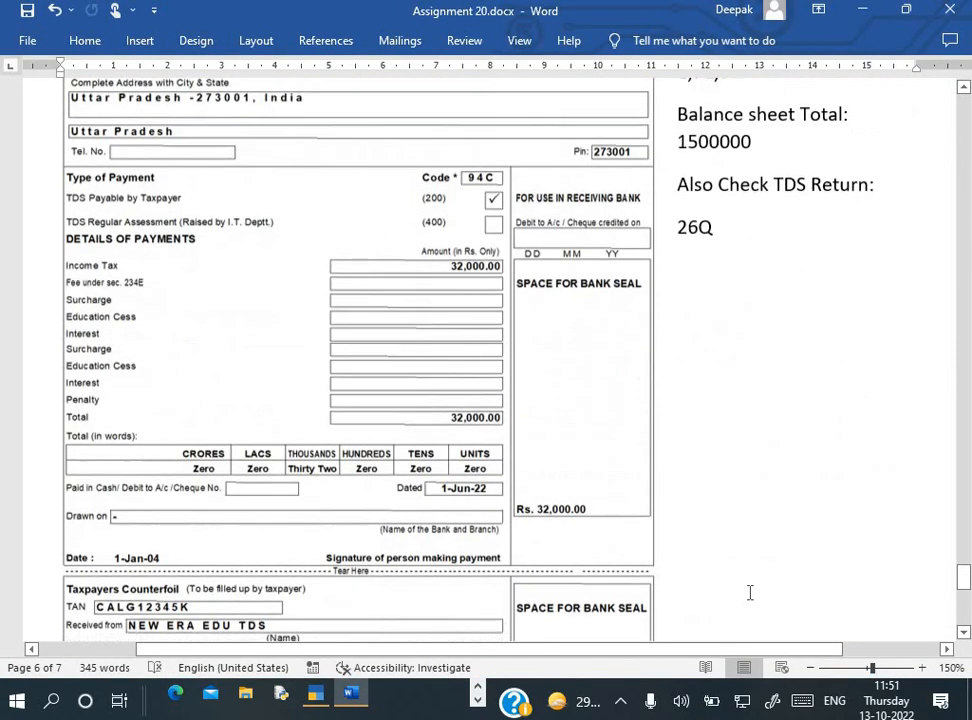
pyautogui.scroll(-3, 748, 592)
pyautogui.scroll(6, 748, 592)
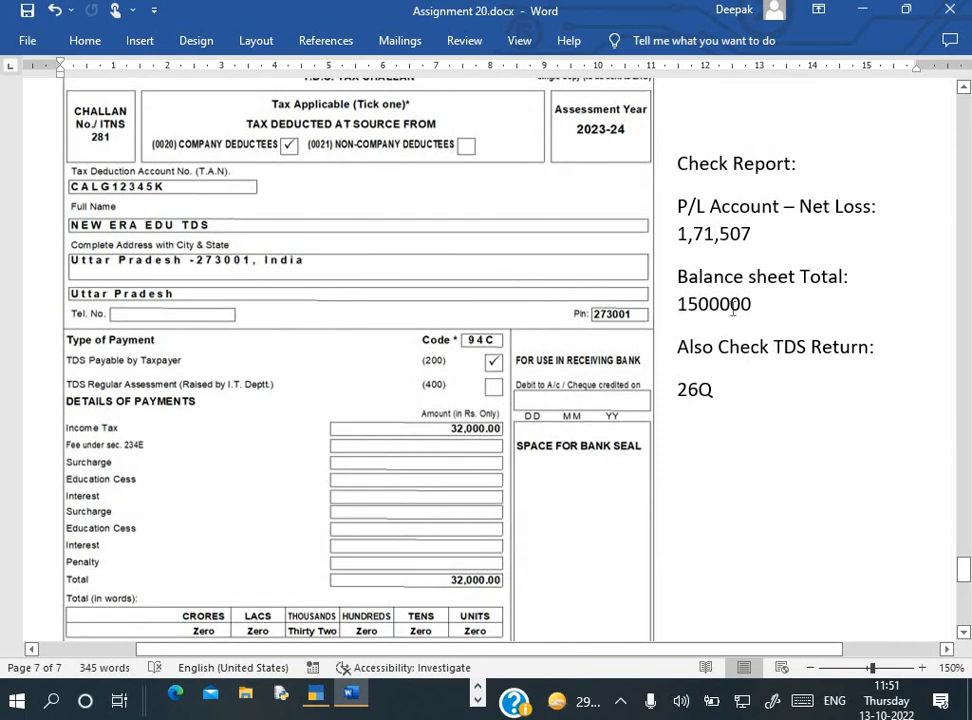
pyautogui.scroll(1, 753, 365)
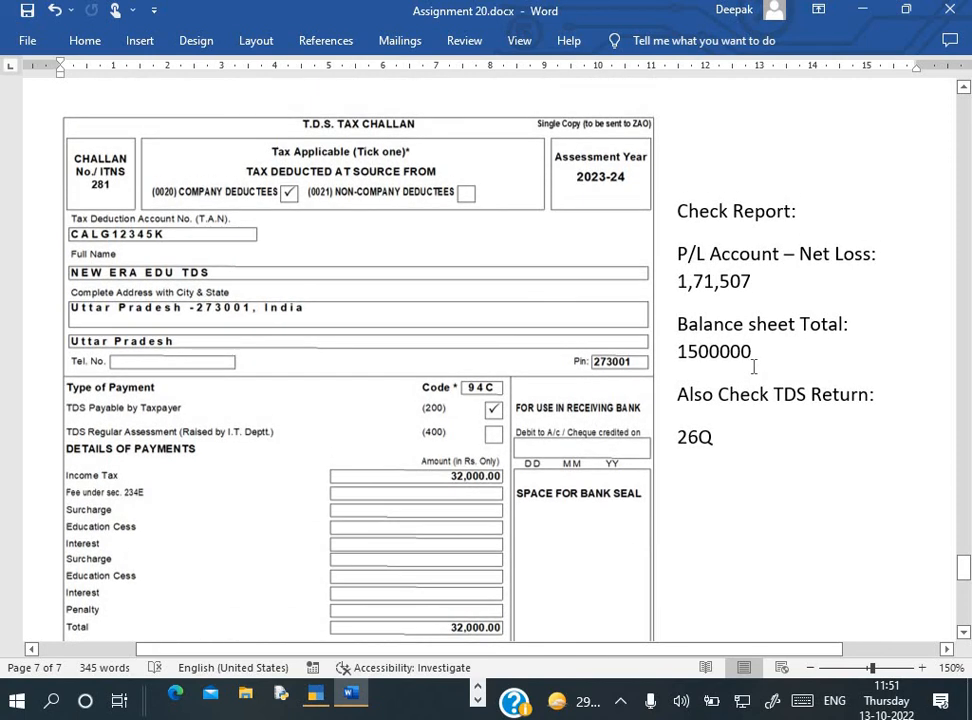